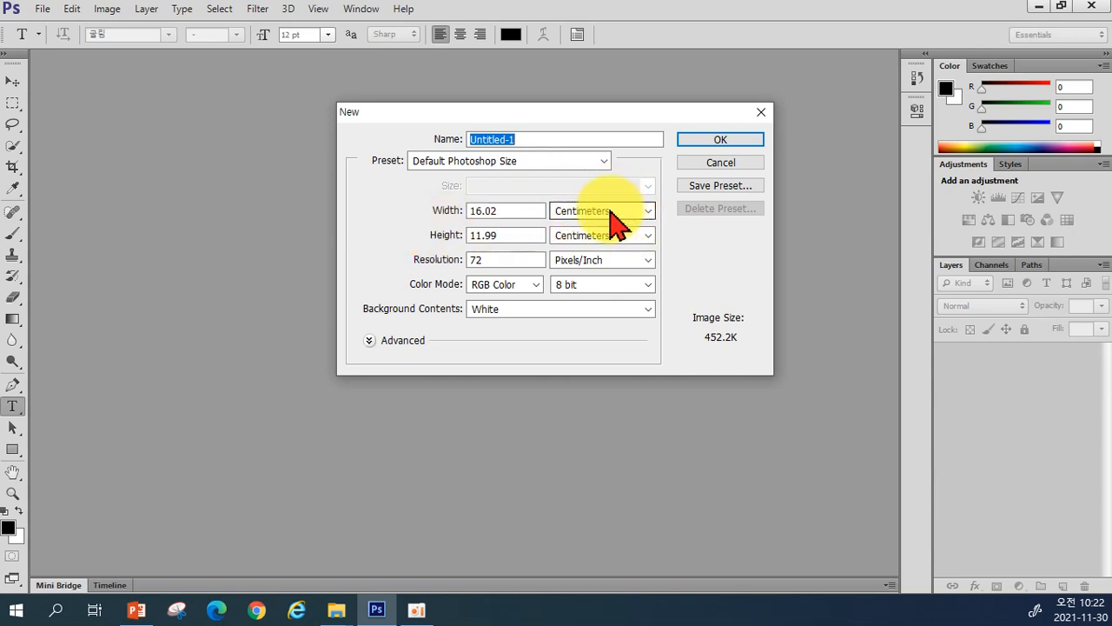
# Create a new document 800 pixels wide and 600 pixels high
pyautogui.click(609, 213)
pyautogui.click(609, 226)
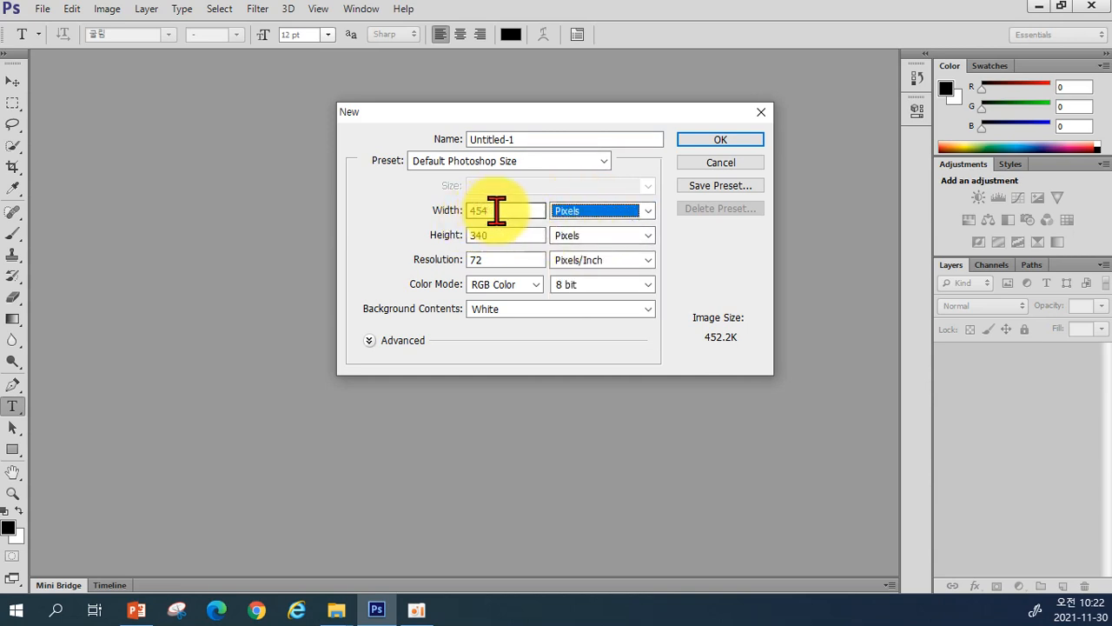
pyautogui.moveTo(494, 213); pyautogui.dragTo(467, 214)
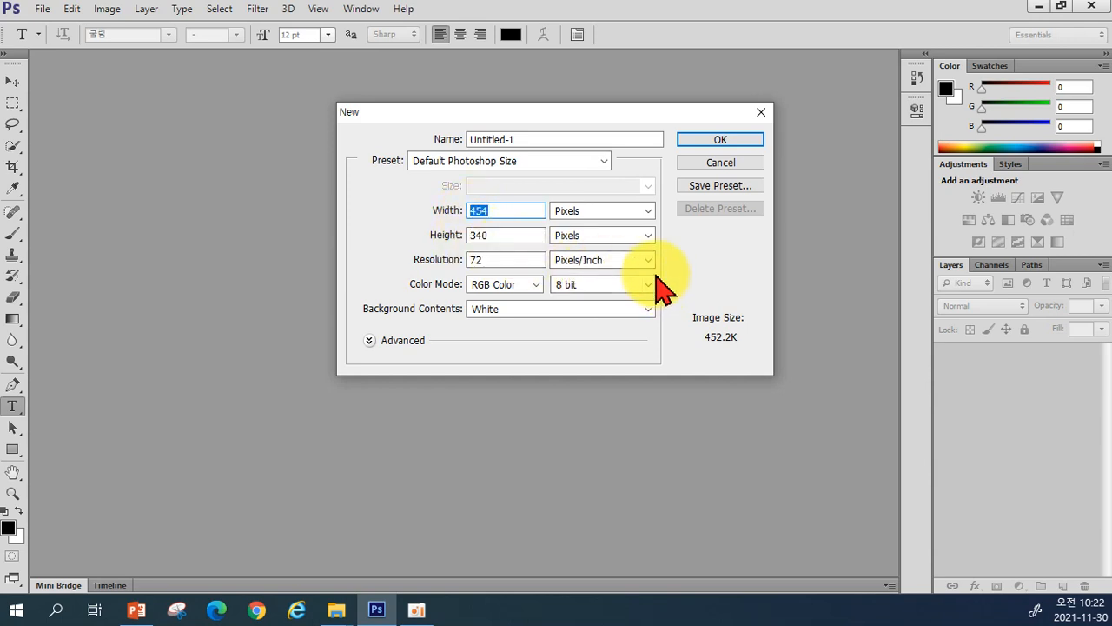
pyautogui.write('800')
pyautogui.press('Tab')
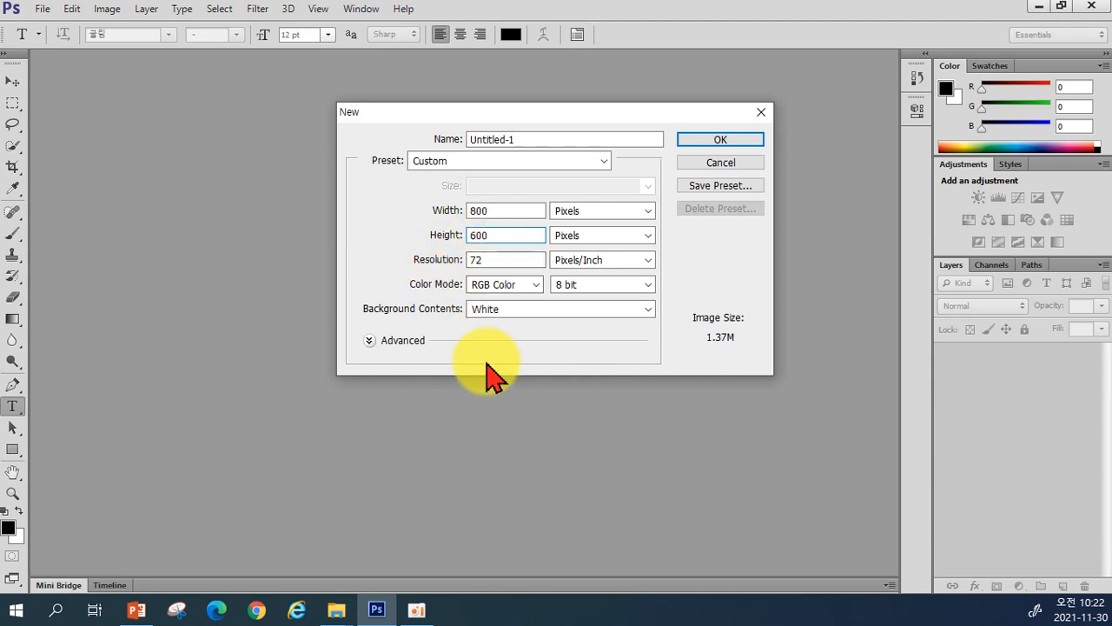
pyautogui.click(717, 144)
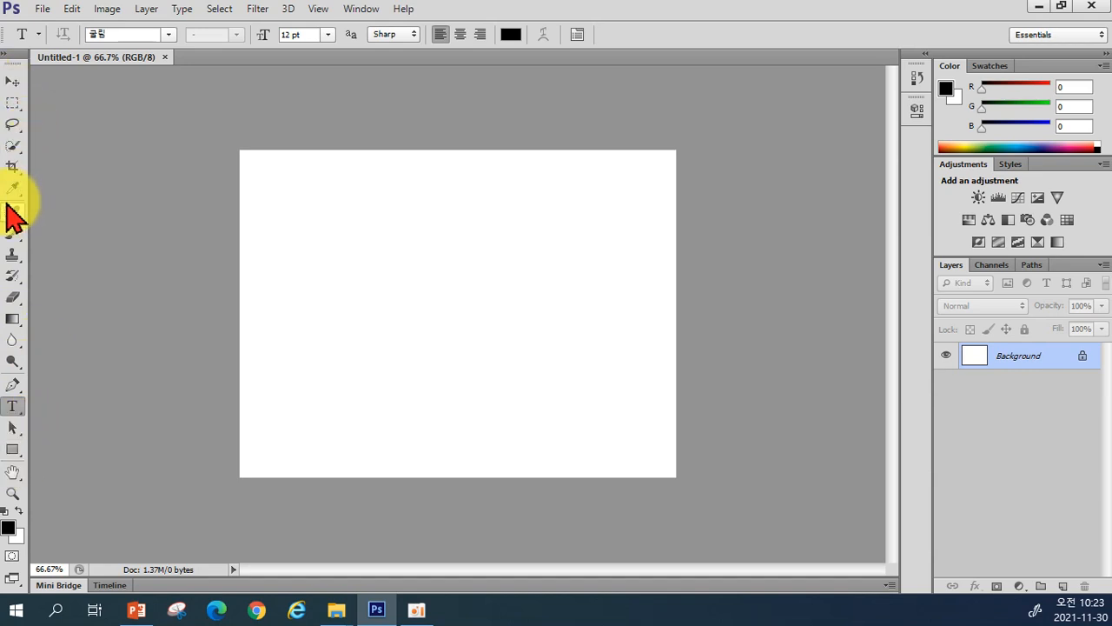
# Switch to PowerPoint to check the example banner buttons on slide 13 and return to Photoshop
pyautogui.click(16, 454)
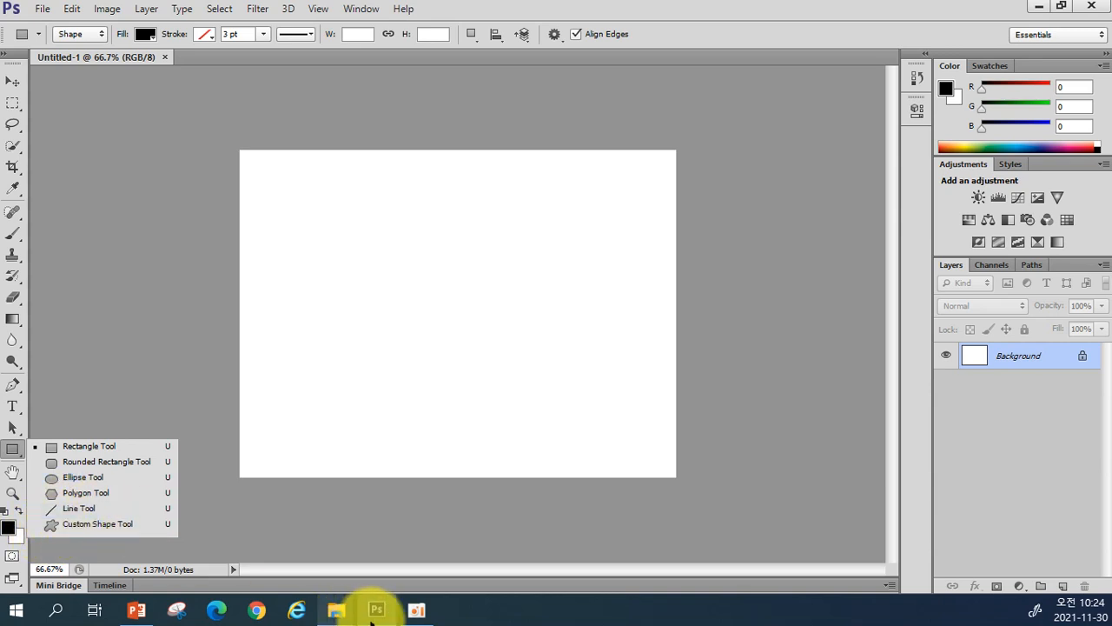
pyautogui.click(137, 610)
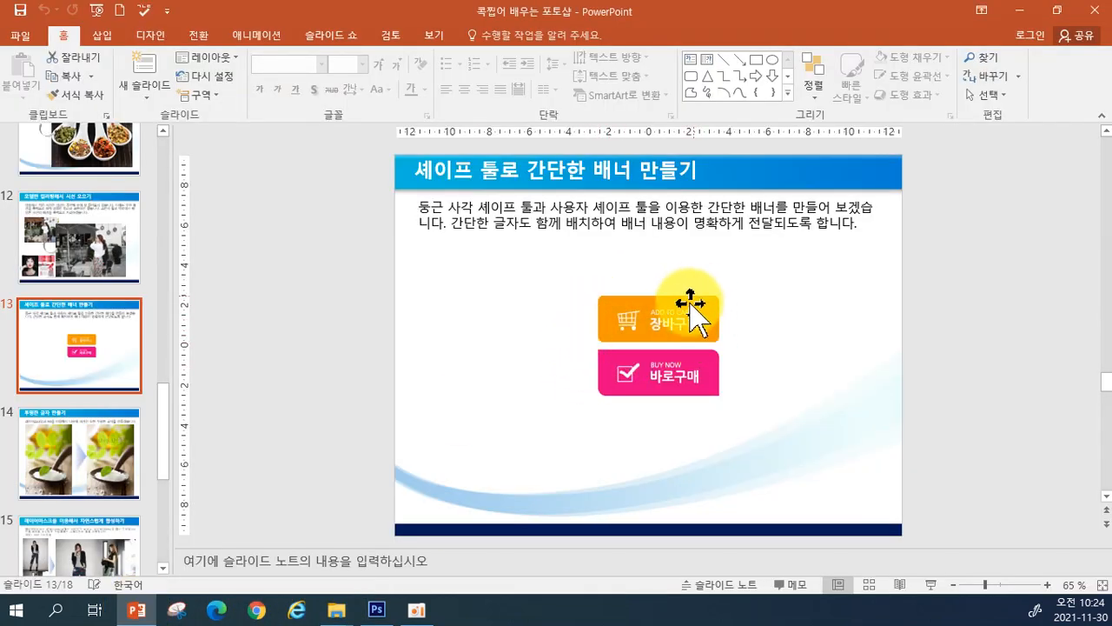
pyautogui.click(376, 610)
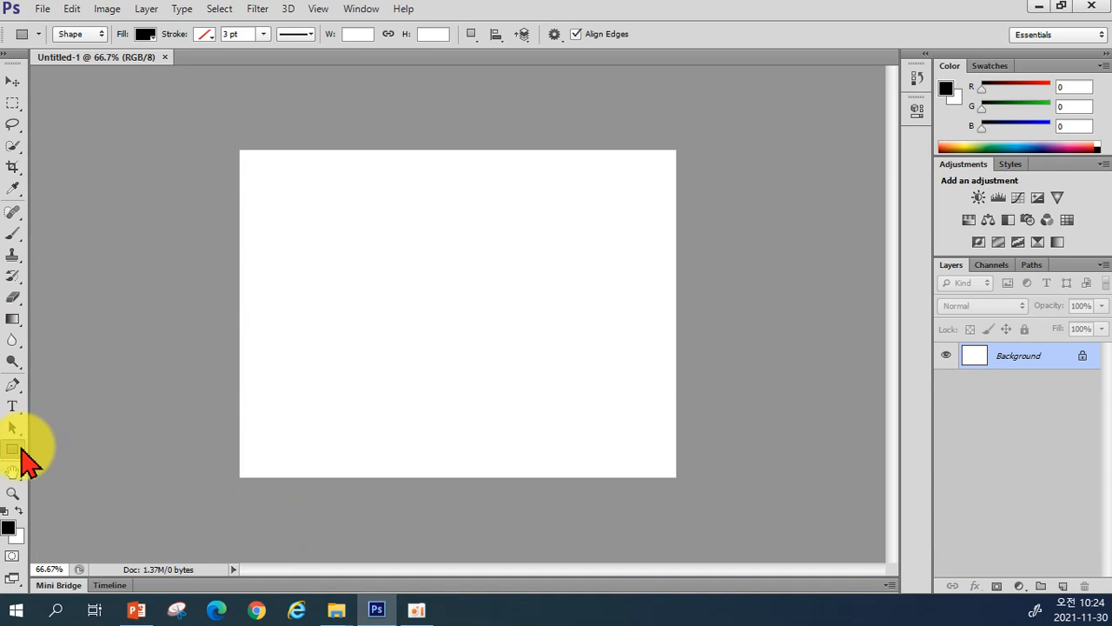
# Choose the Rounded Rectangle Tool and keep its drawing mode on Shape
pyautogui.click(15, 448)
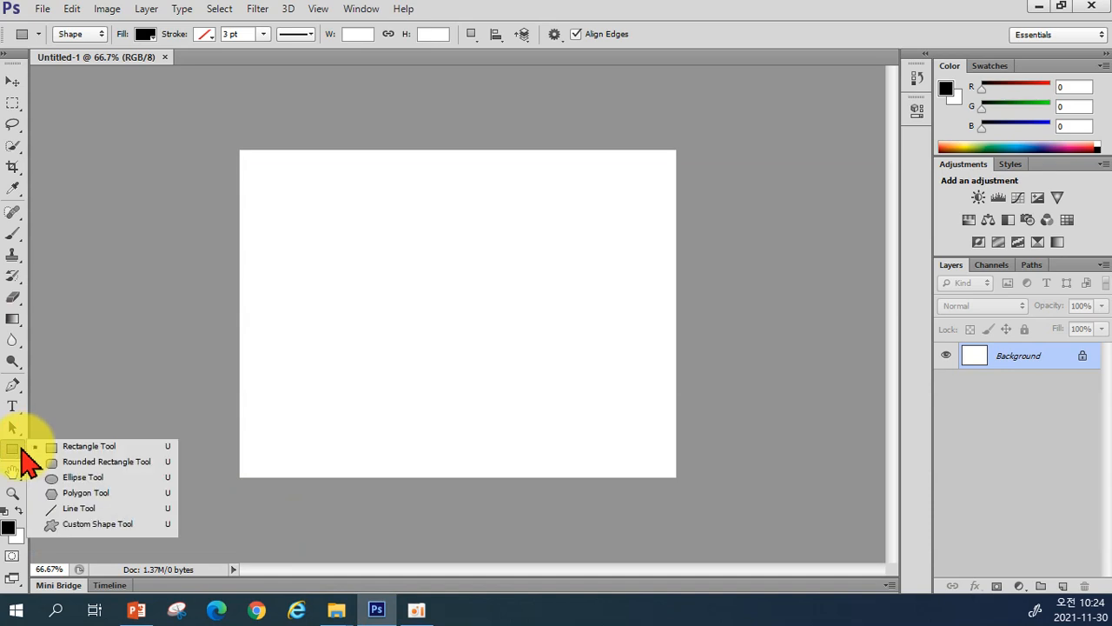
pyautogui.click(106, 466)
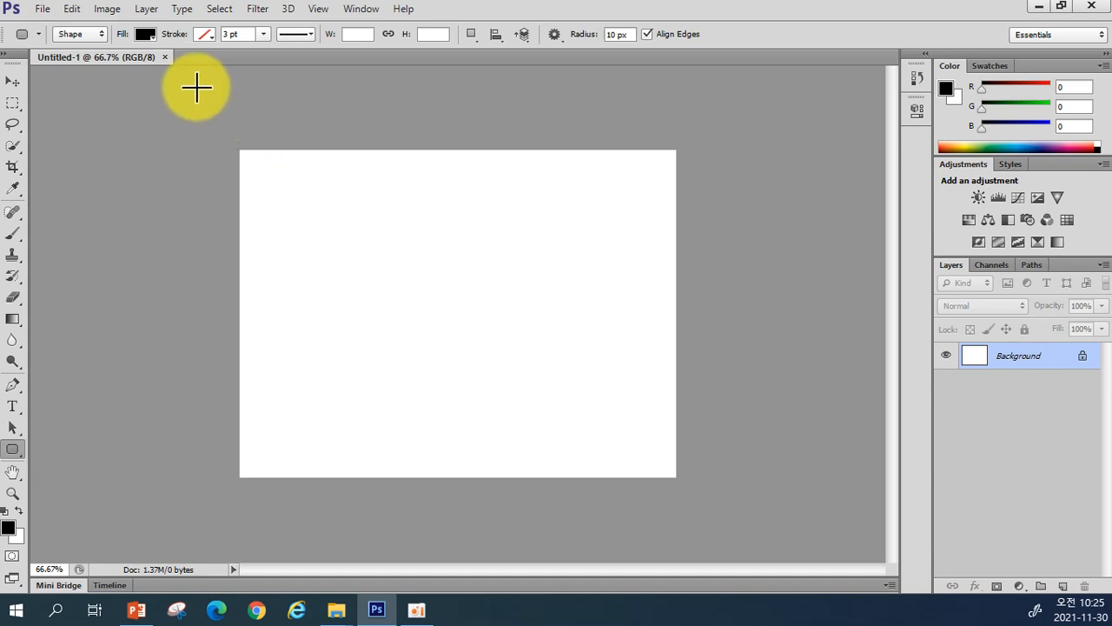
pyautogui.click(97, 37)
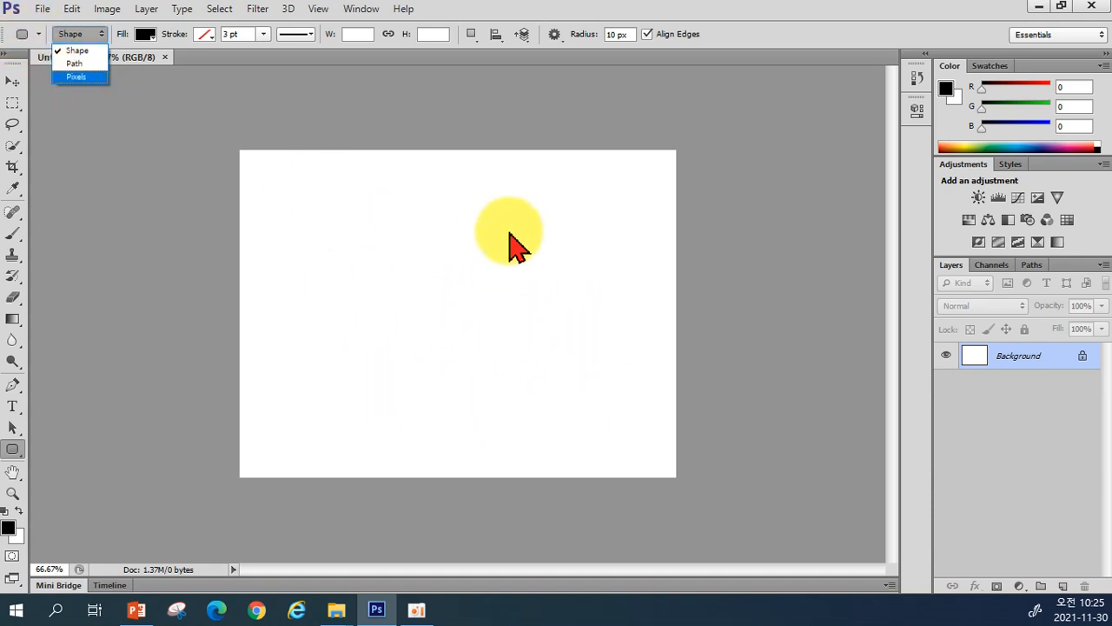
pyautogui.click(85, 52)
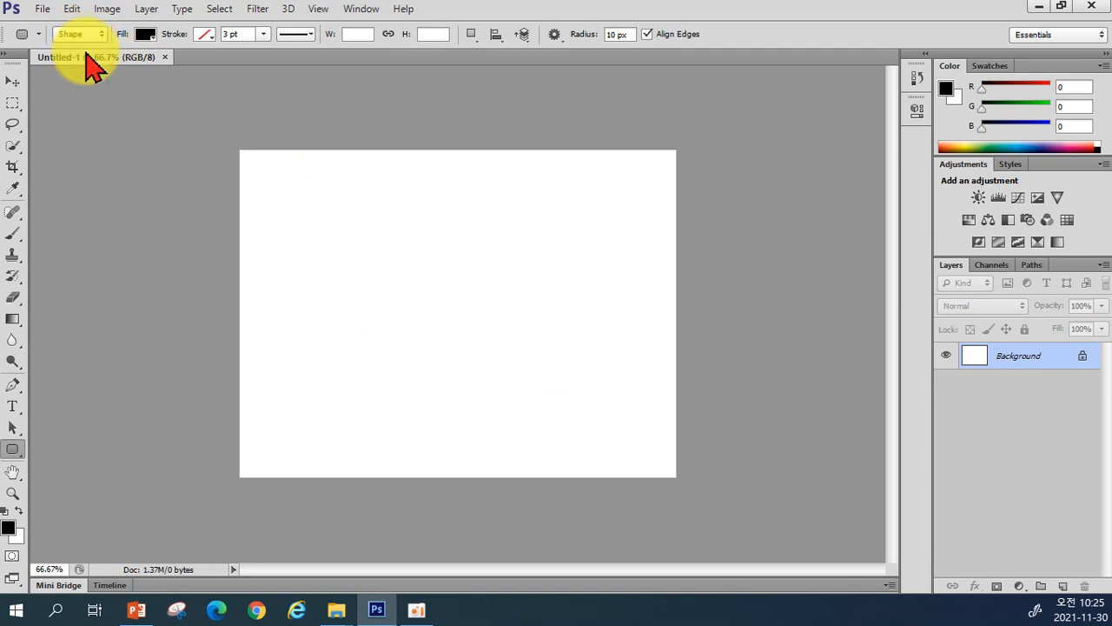
# Set the shape's fill to the orange-red colour fe451d
pyautogui.click(144, 35)
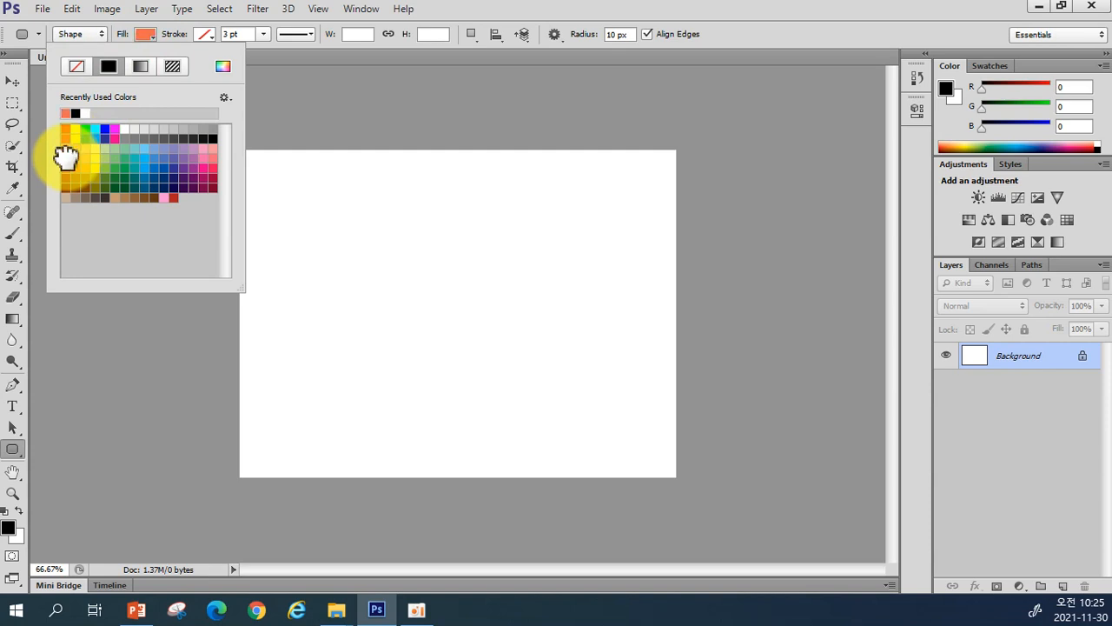
pyautogui.click(223, 69)
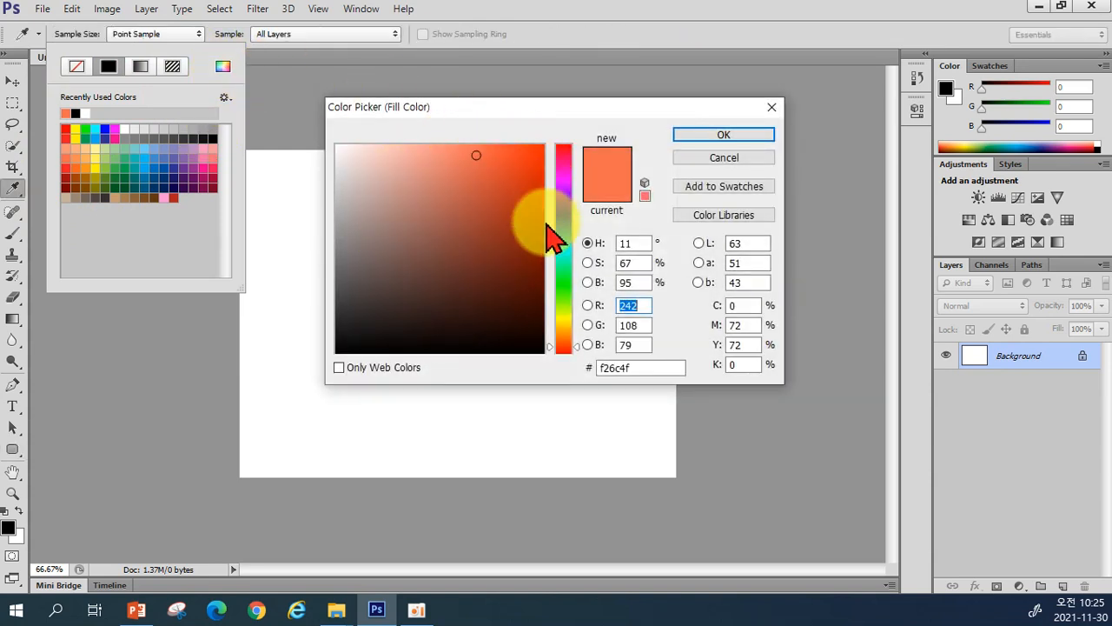
pyautogui.click(519, 166)
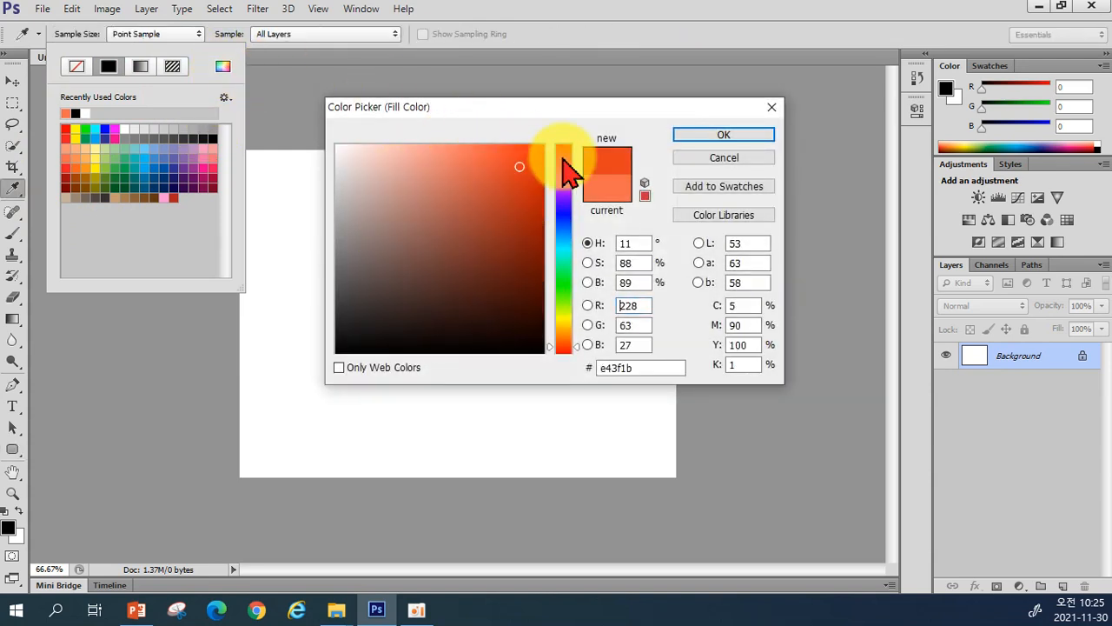
pyautogui.click(520, 145)
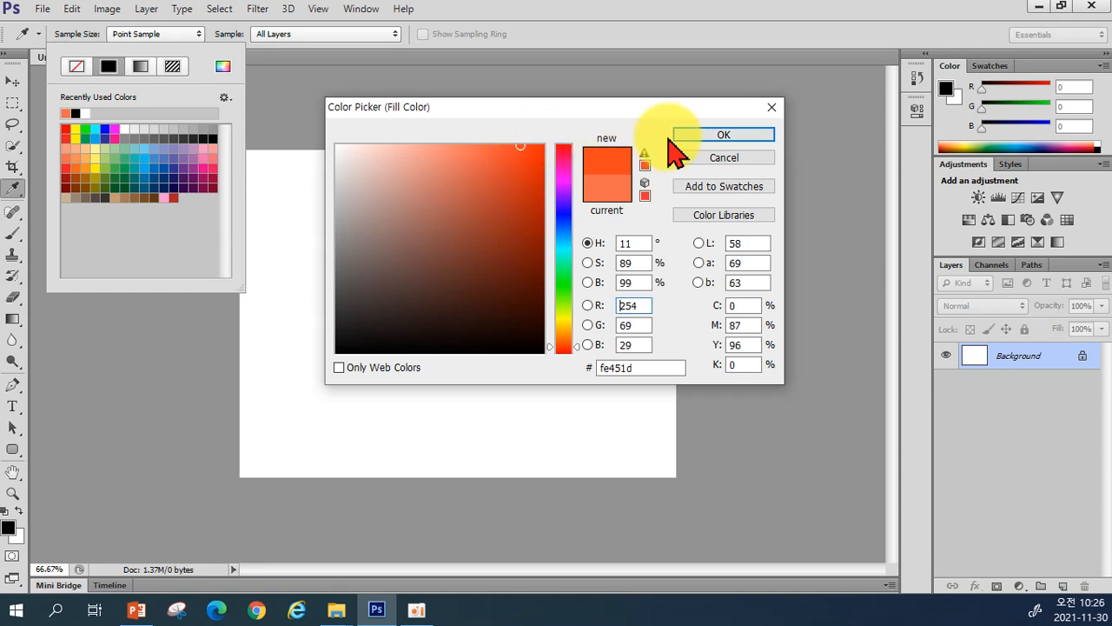
pyautogui.press('Return')
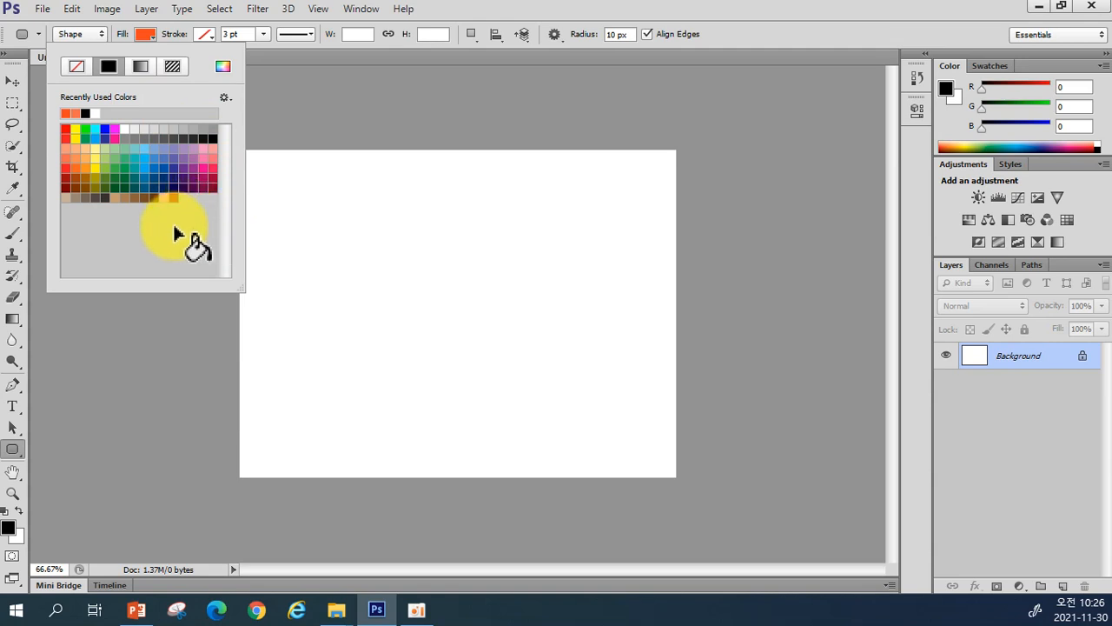
pyautogui.click(223, 69)
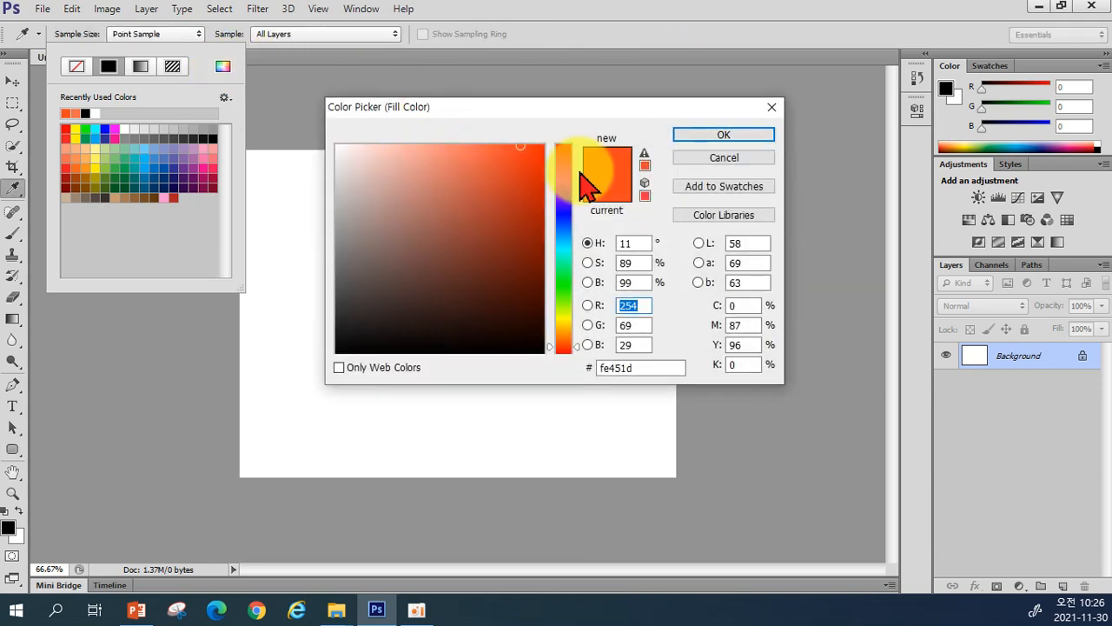
pyautogui.click(741, 138)
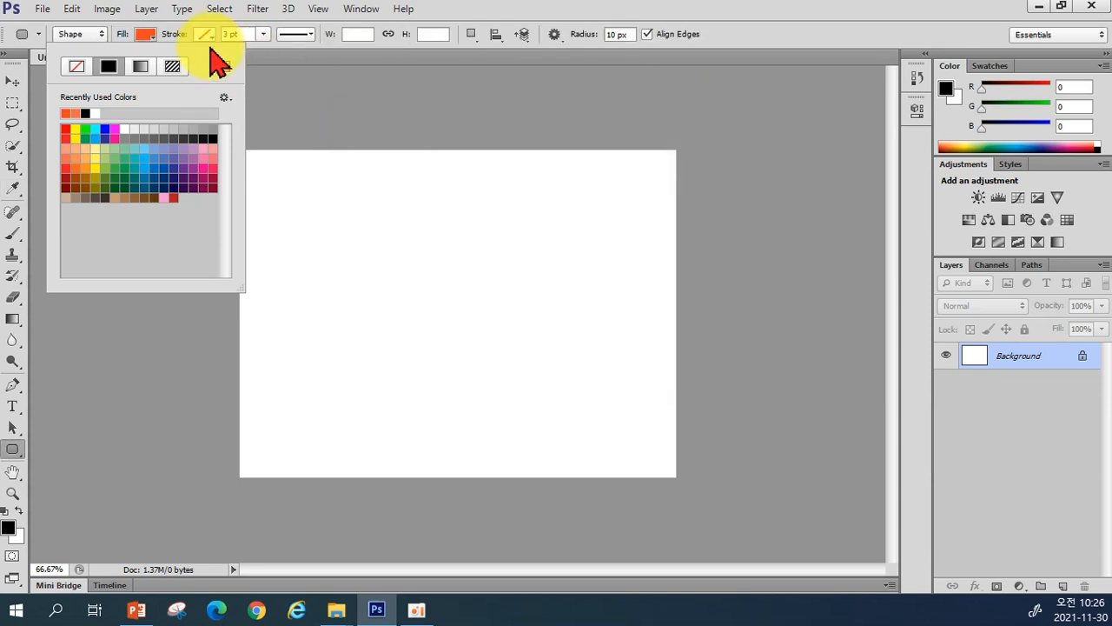
pyautogui.click(144, 35)
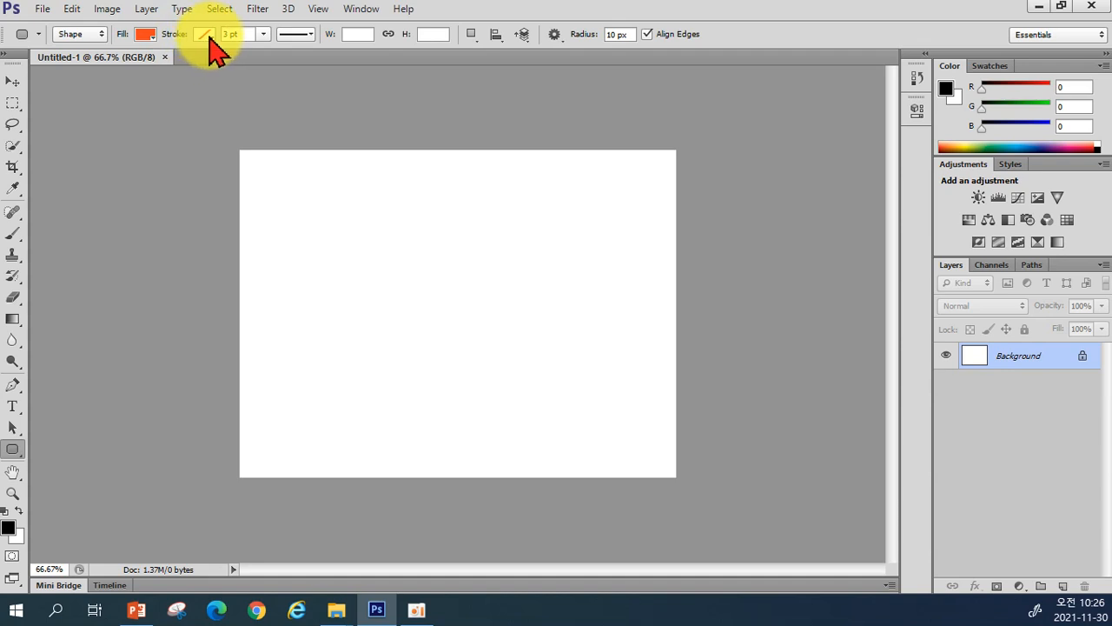
# Examine the shape tool's stroke types, path operations and path alignment options
pyautogui.click(205, 35)
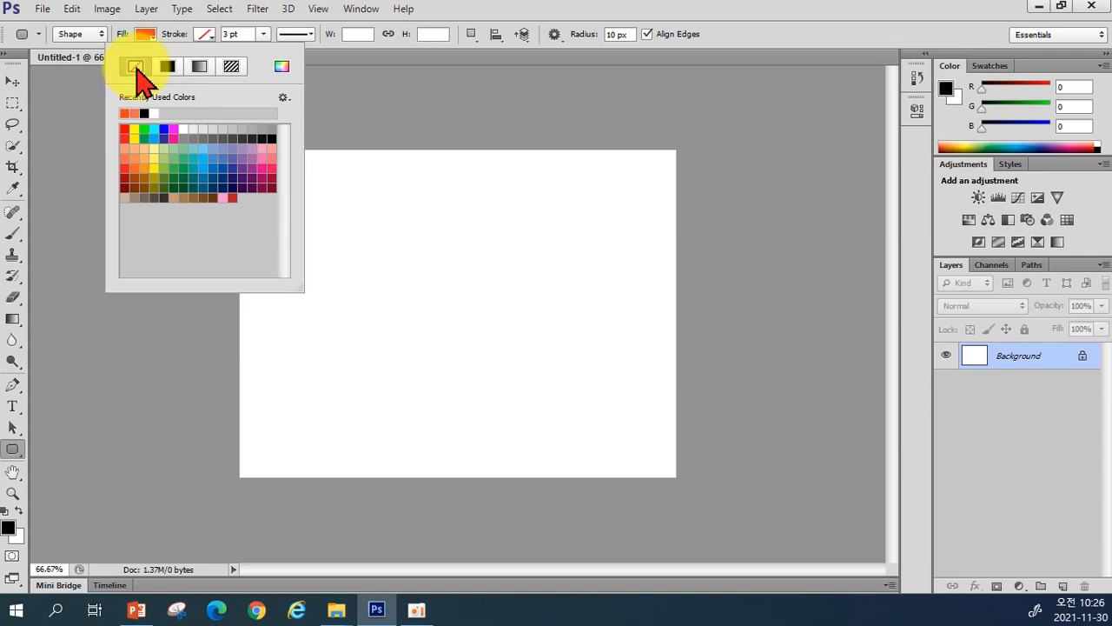
pyautogui.click(169, 69)
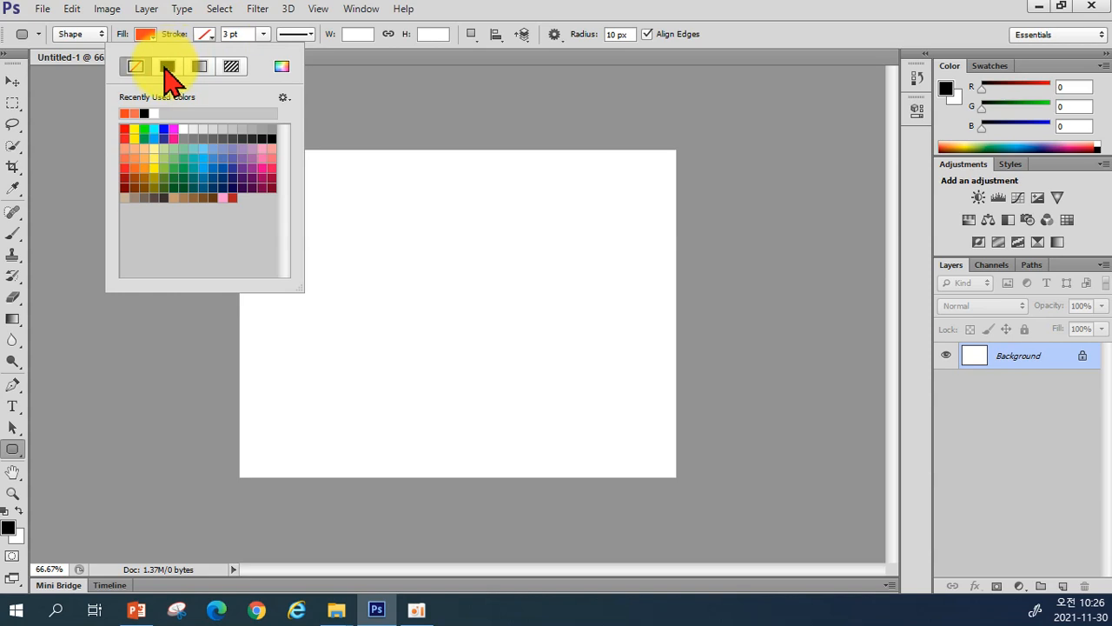
pyautogui.click(170, 74)
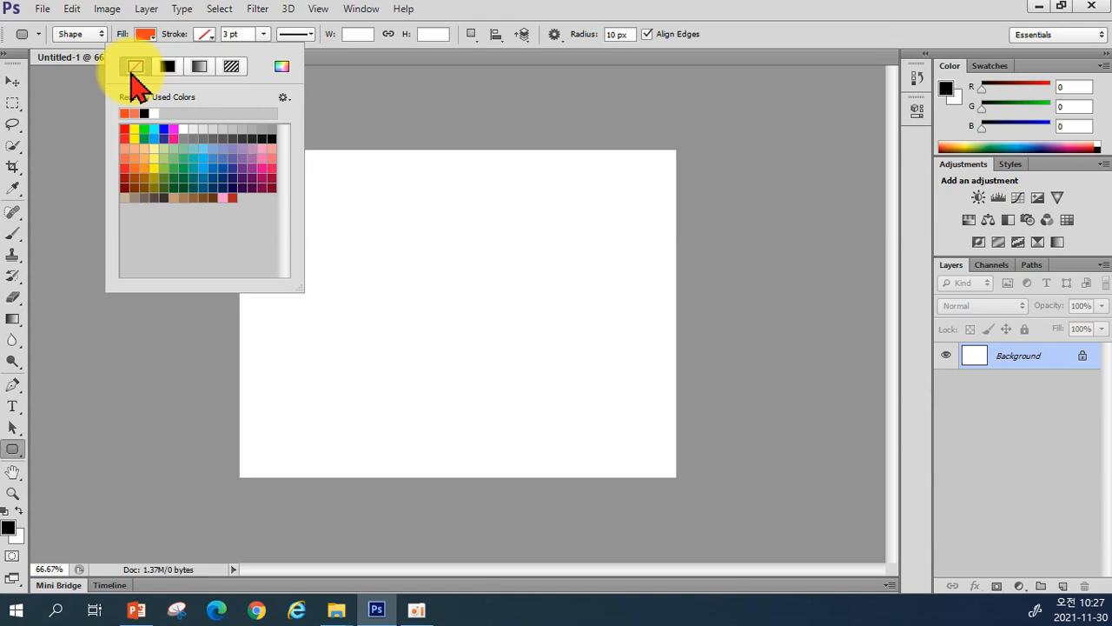
pyautogui.click(200, 37)
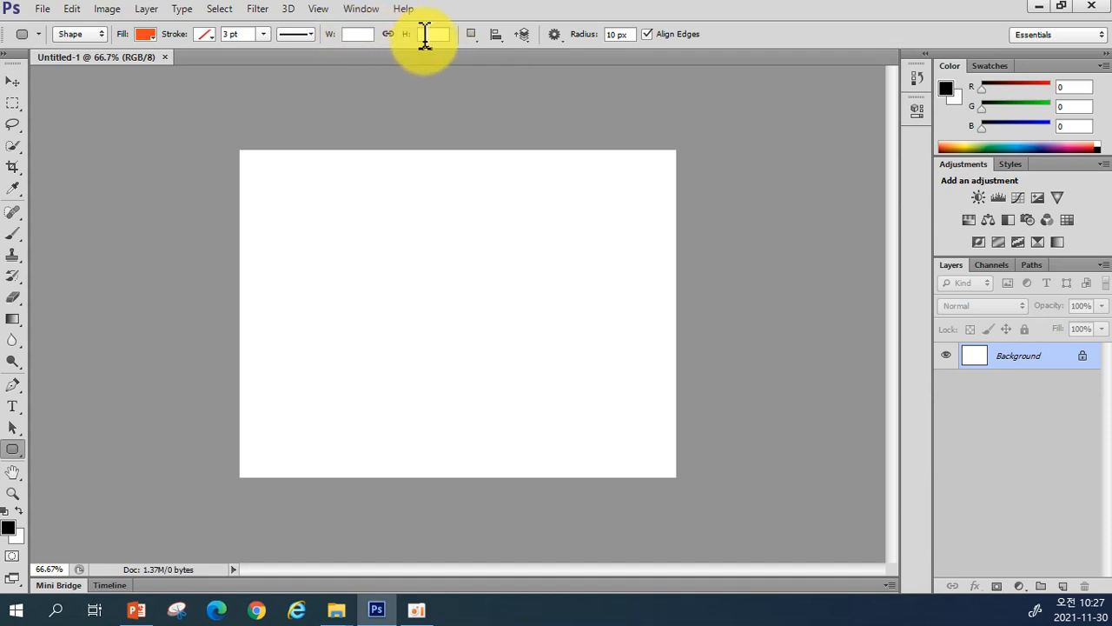
pyautogui.click(471, 35)
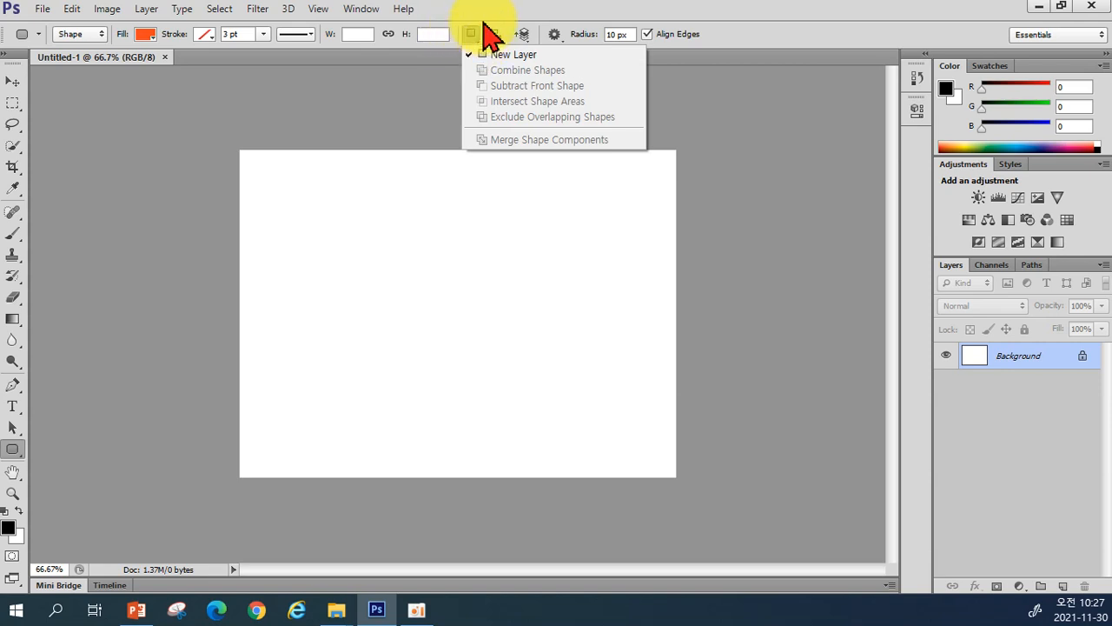
pyautogui.click(487, 30)
pyautogui.click(496, 36)
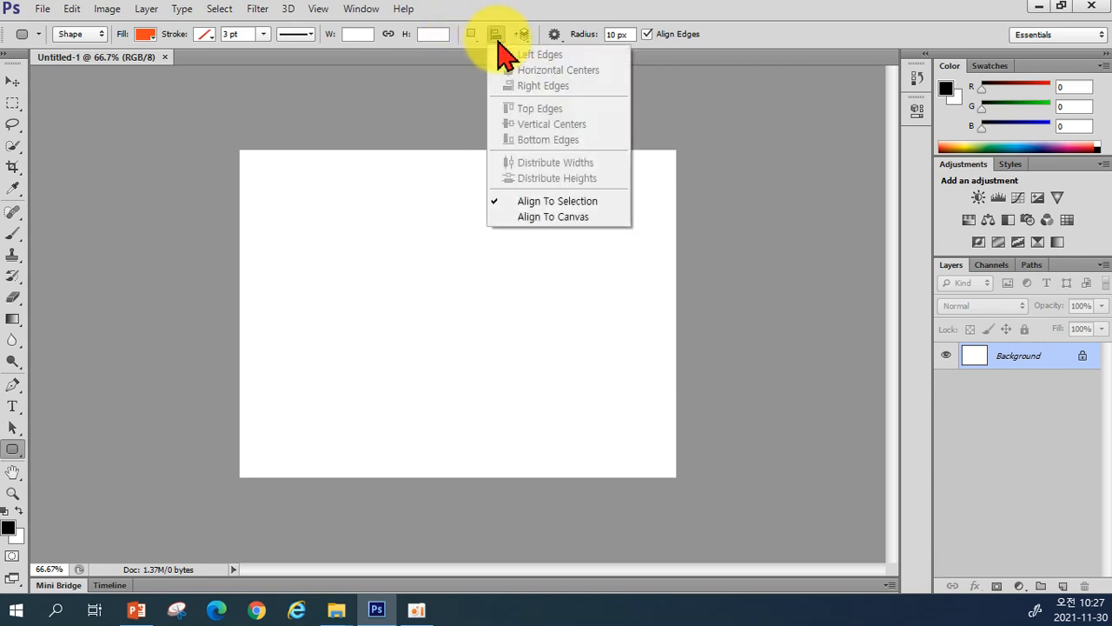
pyautogui.click(498, 41)
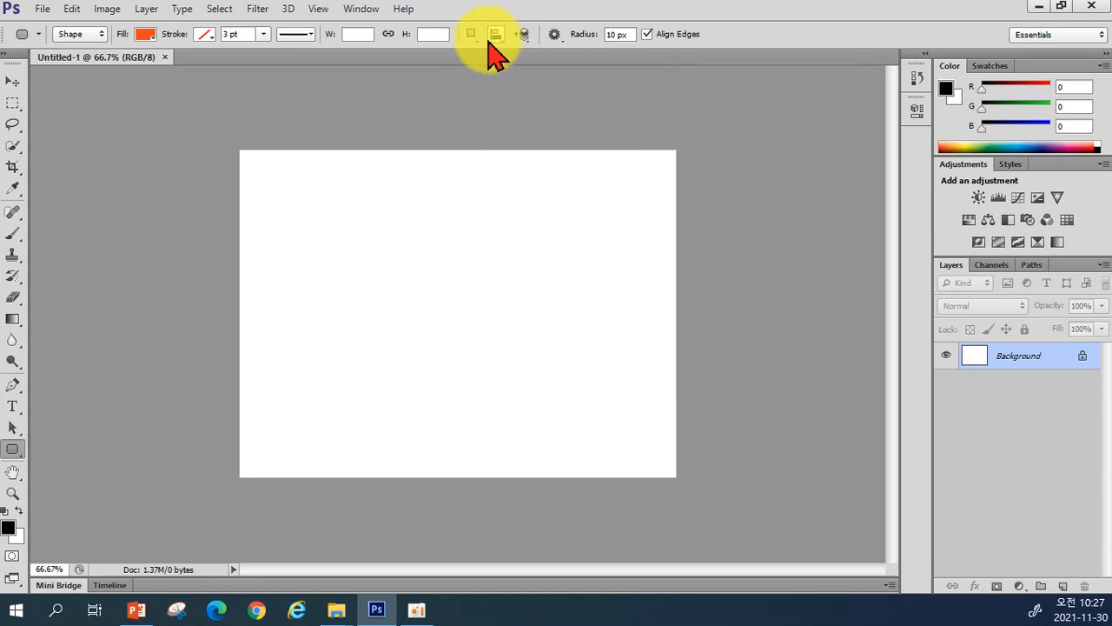
# Draw an orange-red rounded rectangle about 223 × 116 px with a 10 px corner radius in the canvas's upper-left area
pyautogui.click(616, 35)
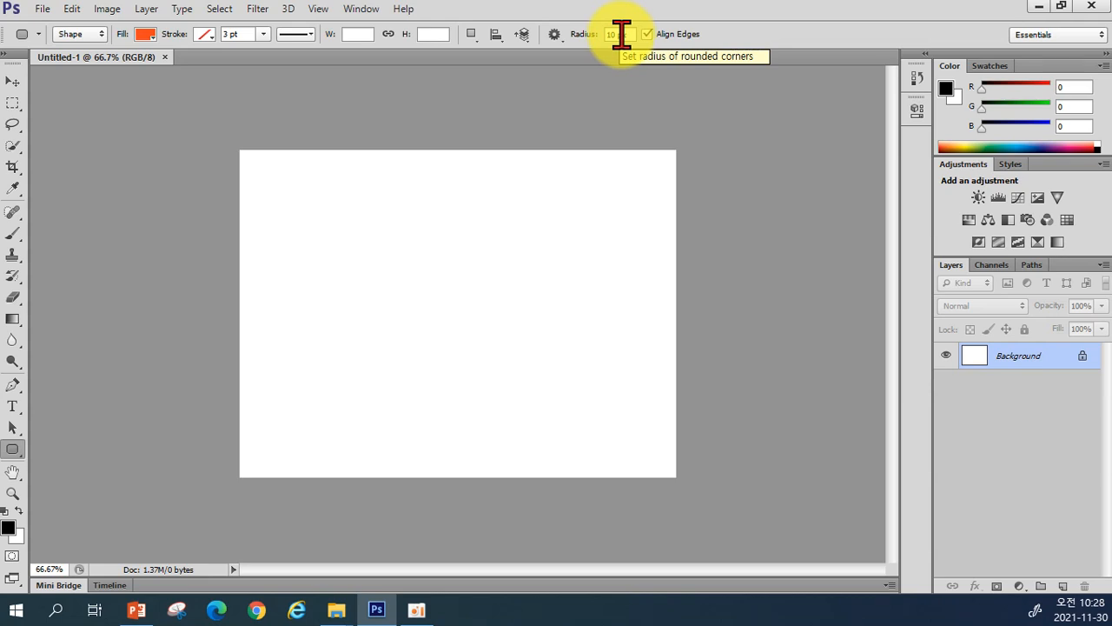
pyautogui.click(621, 33)
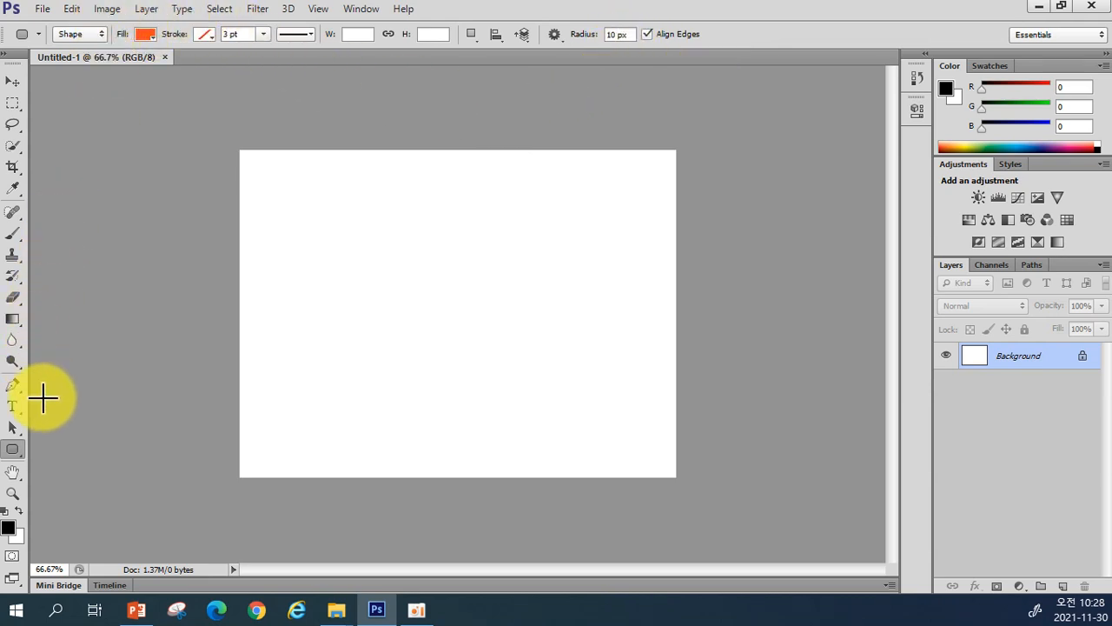
pyautogui.click(18, 444)
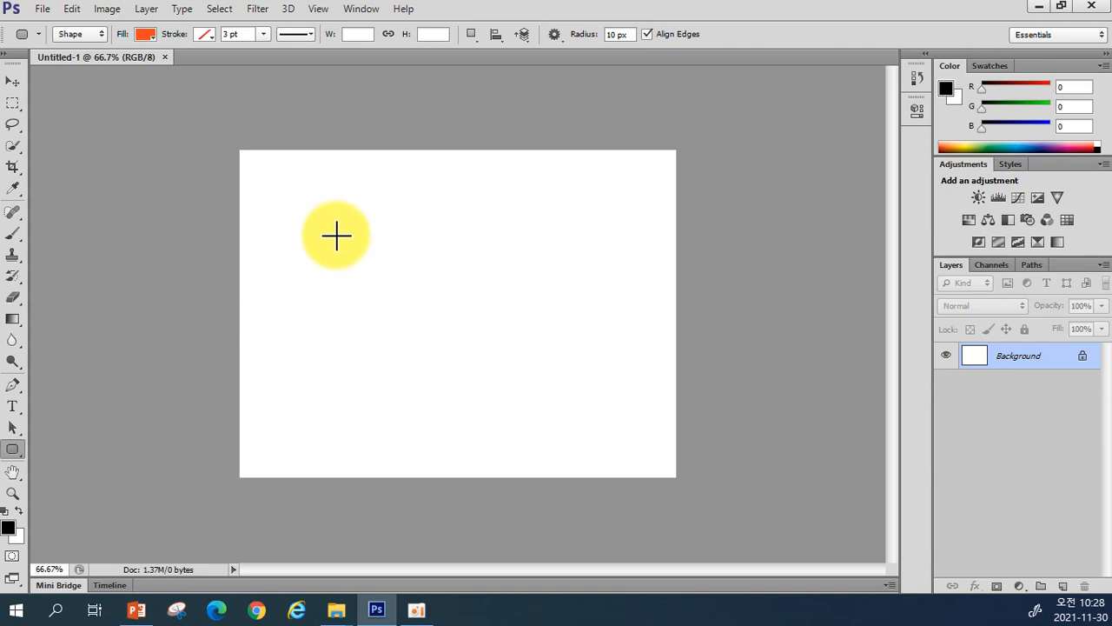
pyautogui.moveTo(334, 230); pyautogui.dragTo(454, 293)
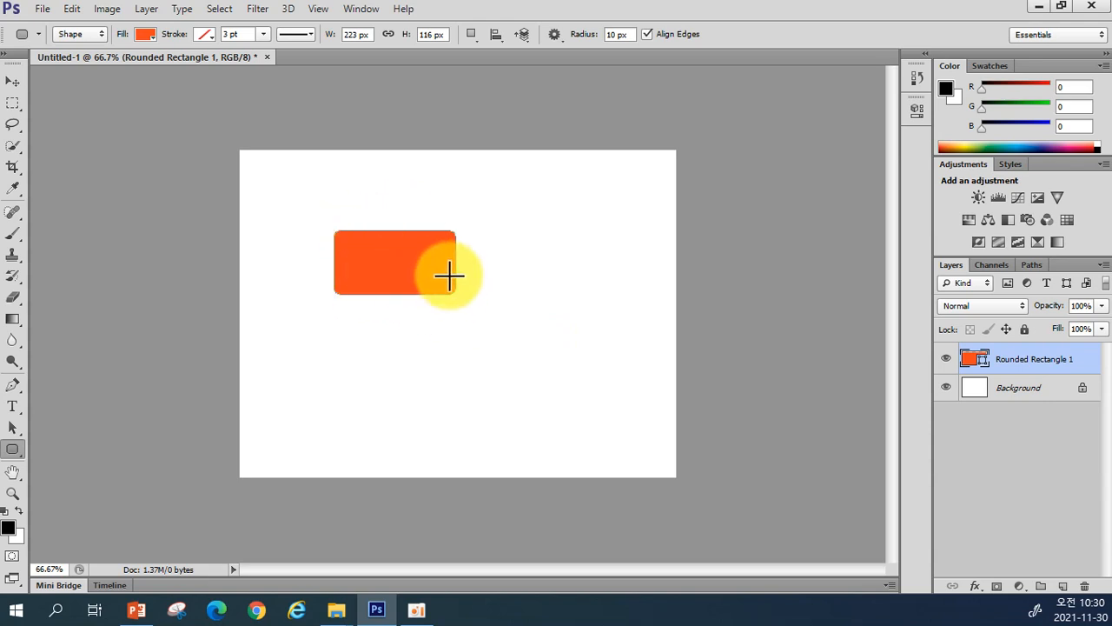
# Try adding a second rounded rectangle of 223 × 116 px with a 10 px radius, and undo it
pyautogui.click(430, 280)
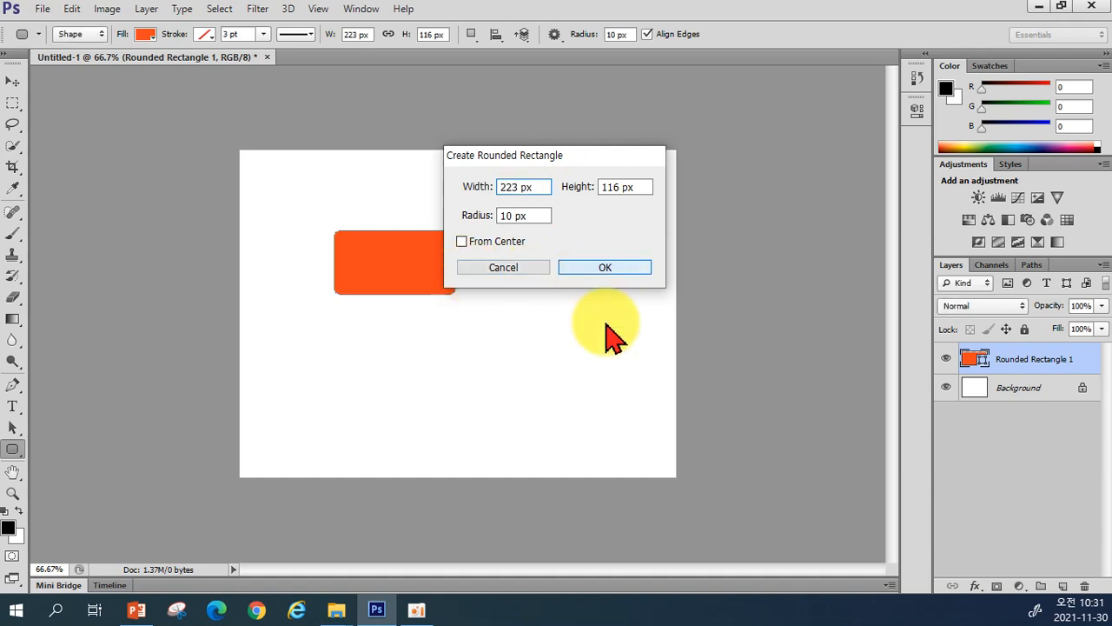
pyautogui.click(591, 270)
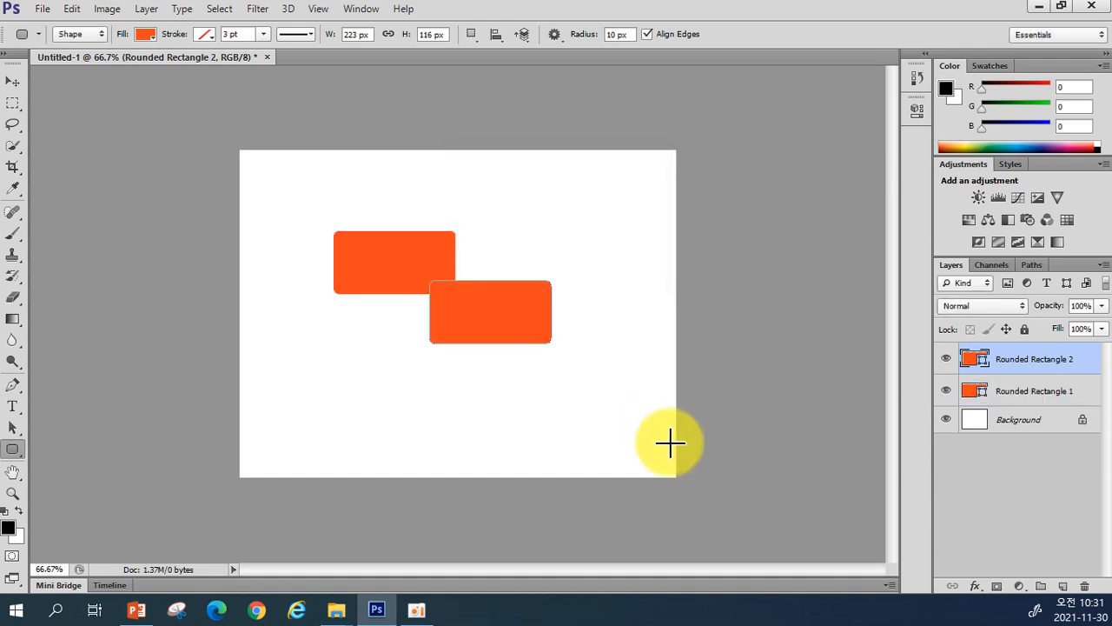
pyautogui.hotkey('ctrl', 'z')
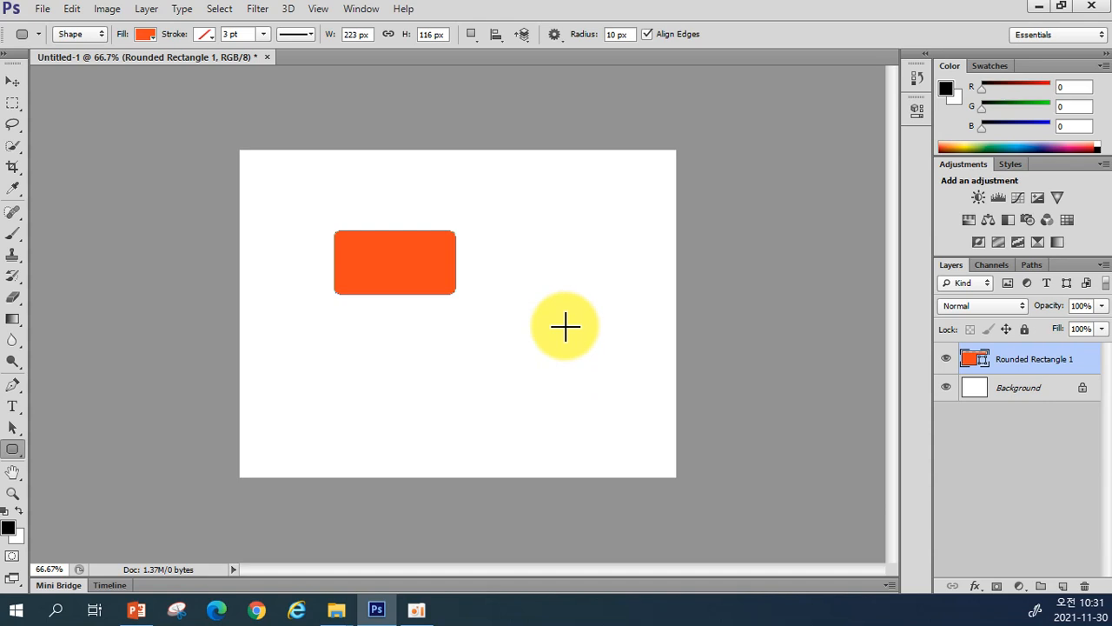
# Move the orange-red rounded rectangle slightly to the left with the Move tool
pyautogui.click(13, 82)
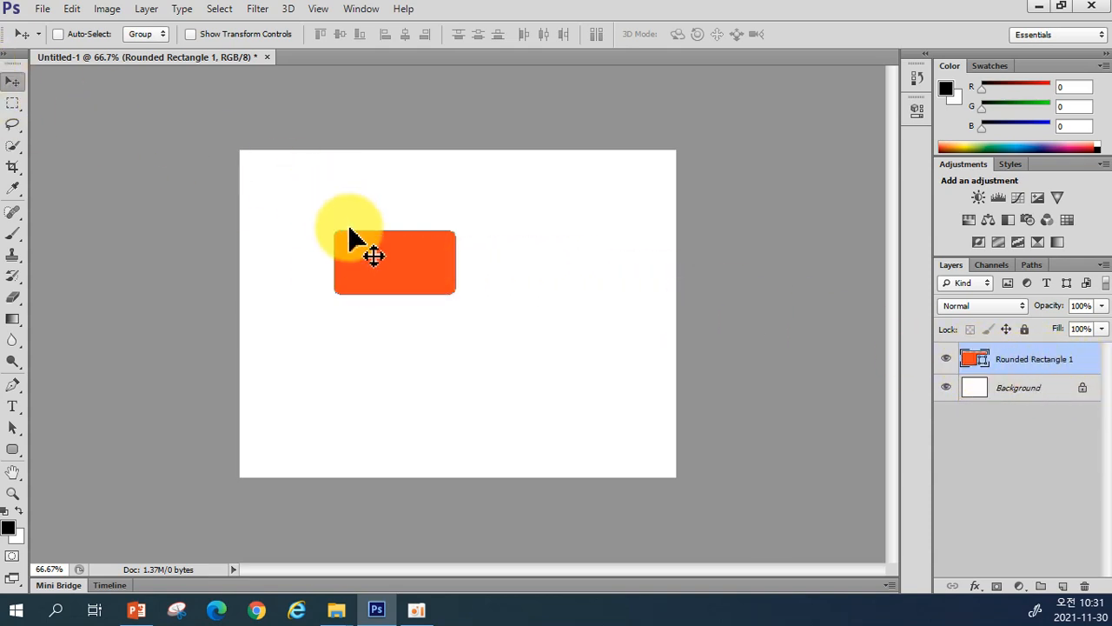
pyautogui.moveTo(389, 266); pyautogui.dragTo(361, 263)
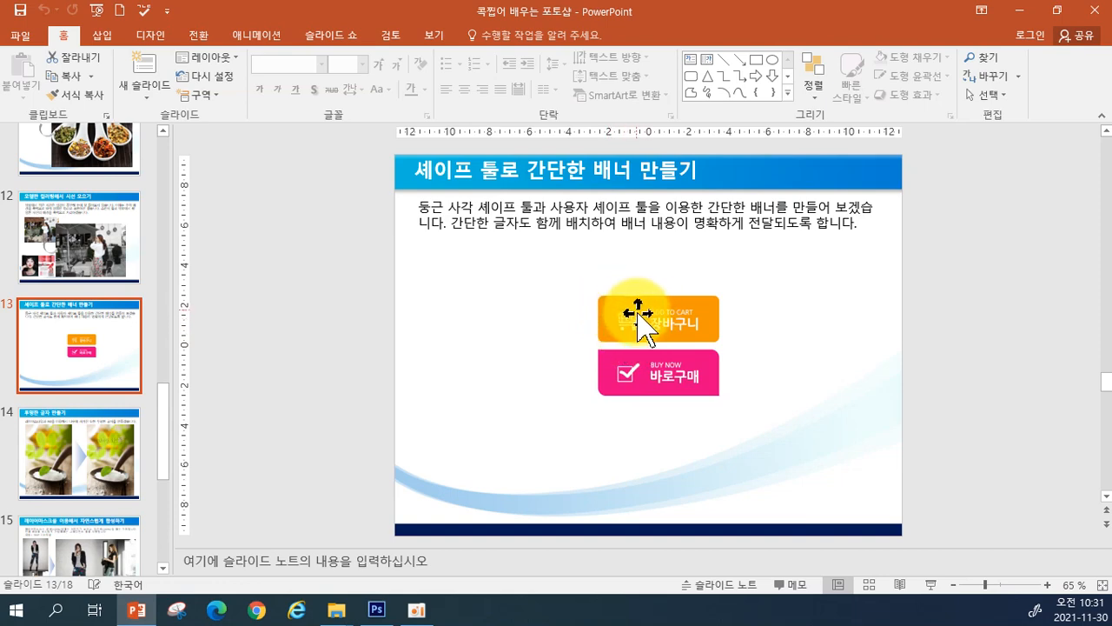
# Switch to Photoshop and replace the Custom Shape tool's current shapes with the All set, without saving changes to the current ones
pyautogui.click(376, 609)
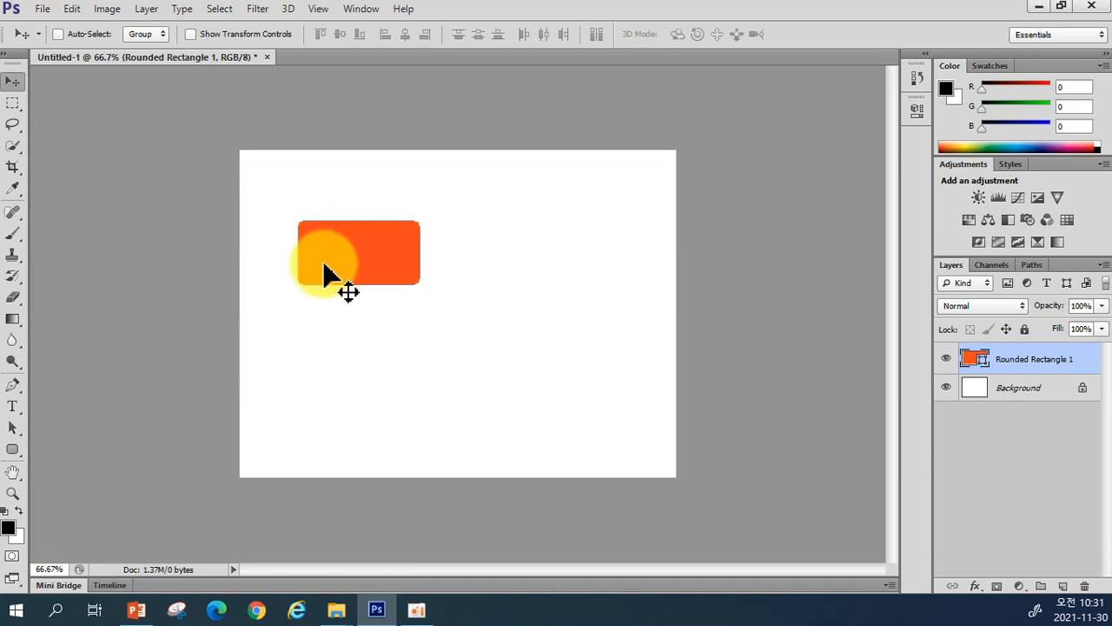
pyautogui.click(13, 450)
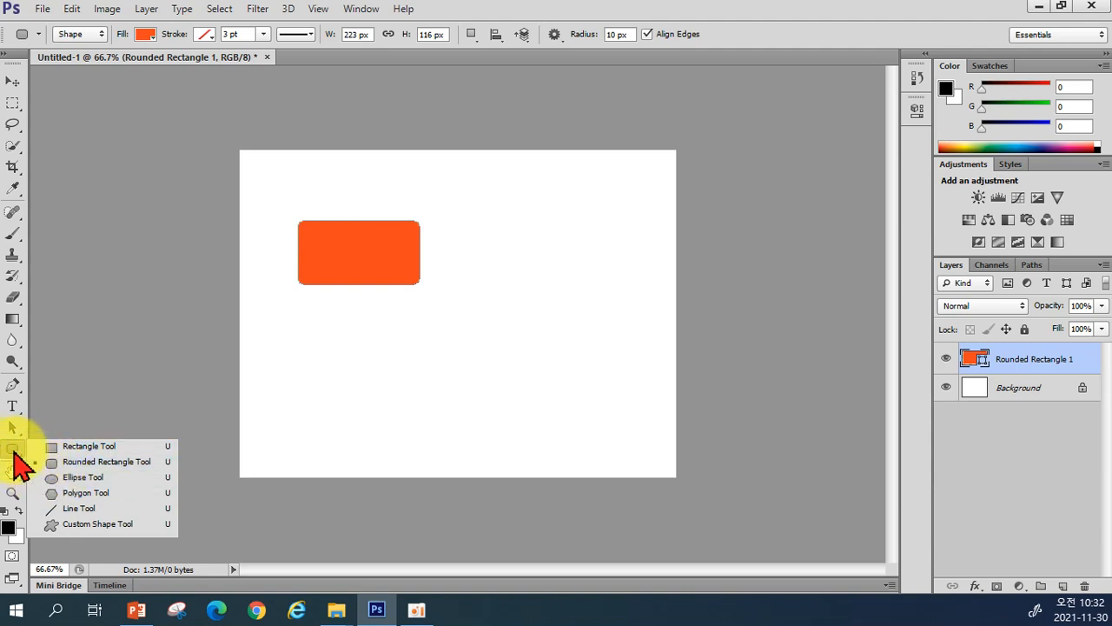
pyautogui.click(81, 526)
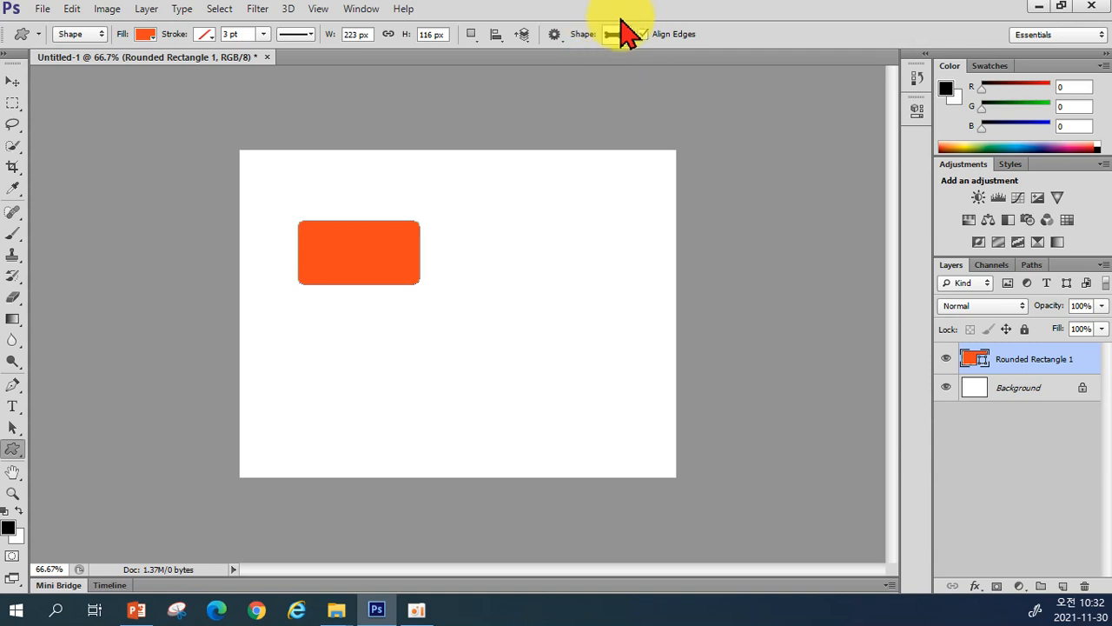
pyautogui.click(626, 35)
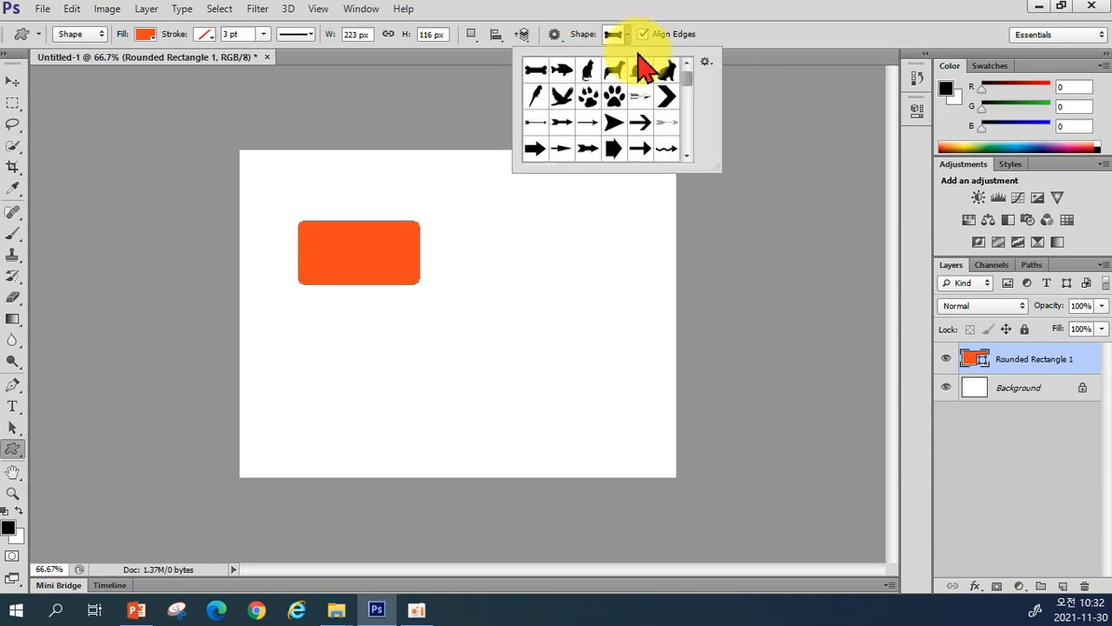
pyautogui.scroll(-3, 686, 83)
pyautogui.moveTo(686, 84)
pyautogui.mouseDown()
pyautogui.moveTo(689, 127)
pyautogui.moveTo(700, 76)
pyautogui.mouseUp()
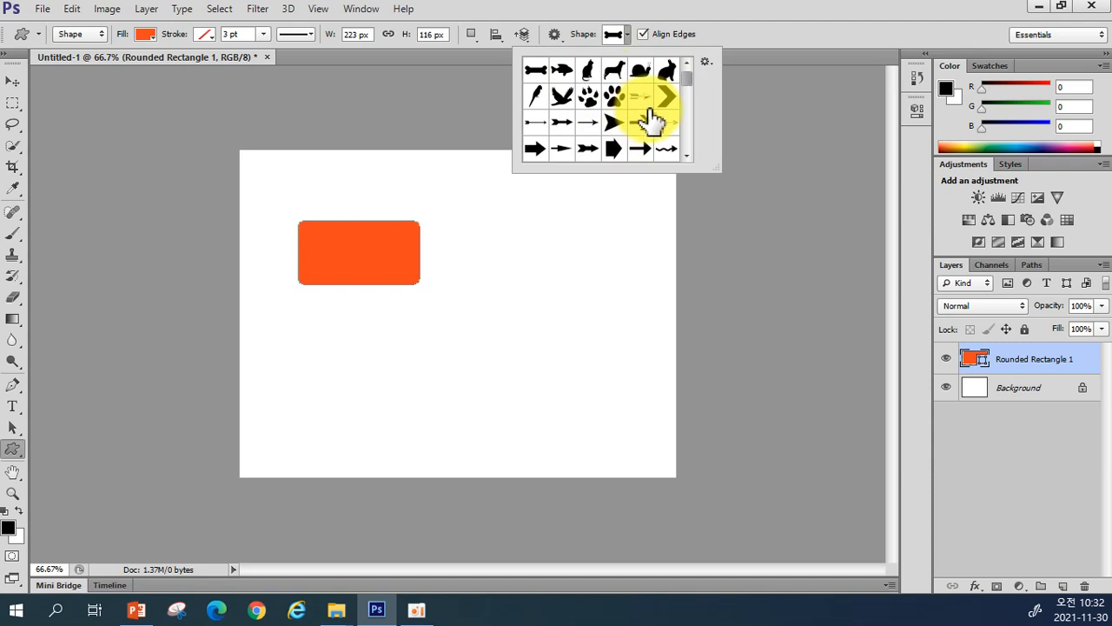
pyautogui.click(704, 63)
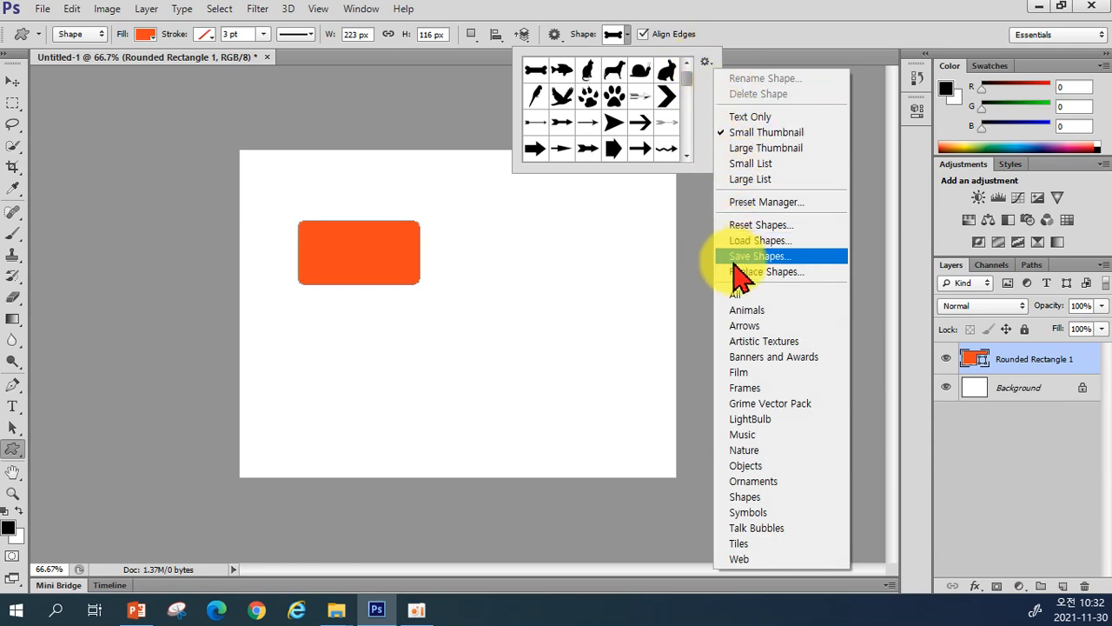
pyautogui.click(749, 295)
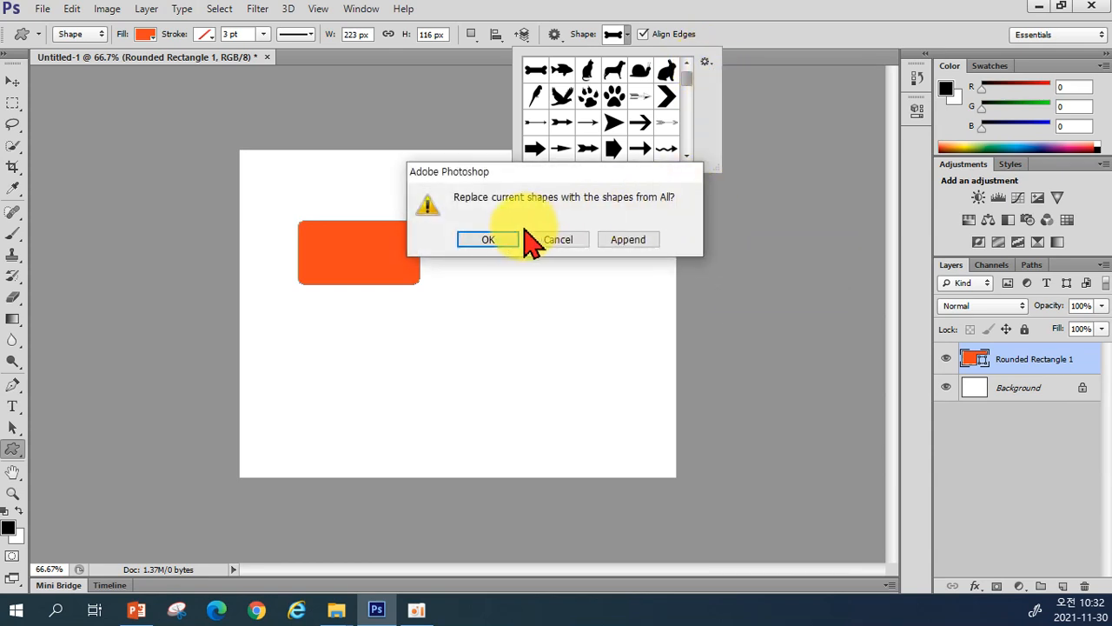
pyautogui.click(483, 240)
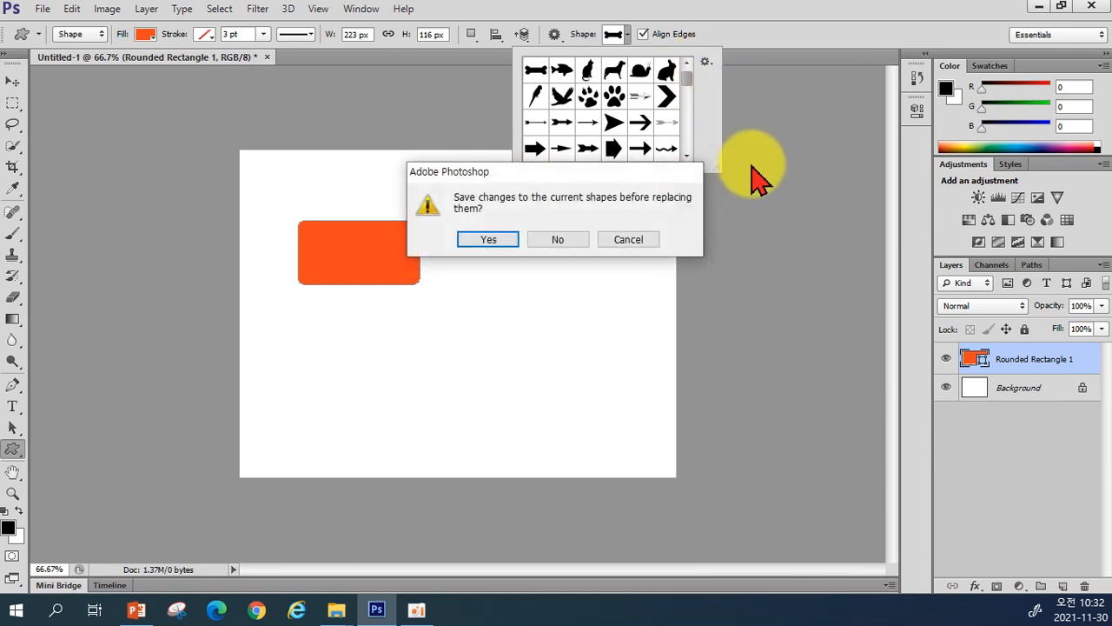
pyautogui.click(569, 242)
# Enlarge the custom shape picker and display its shapes as large thumbnails
pyautogui.moveTo(713, 169); pyautogui.dragTo(837, 385)
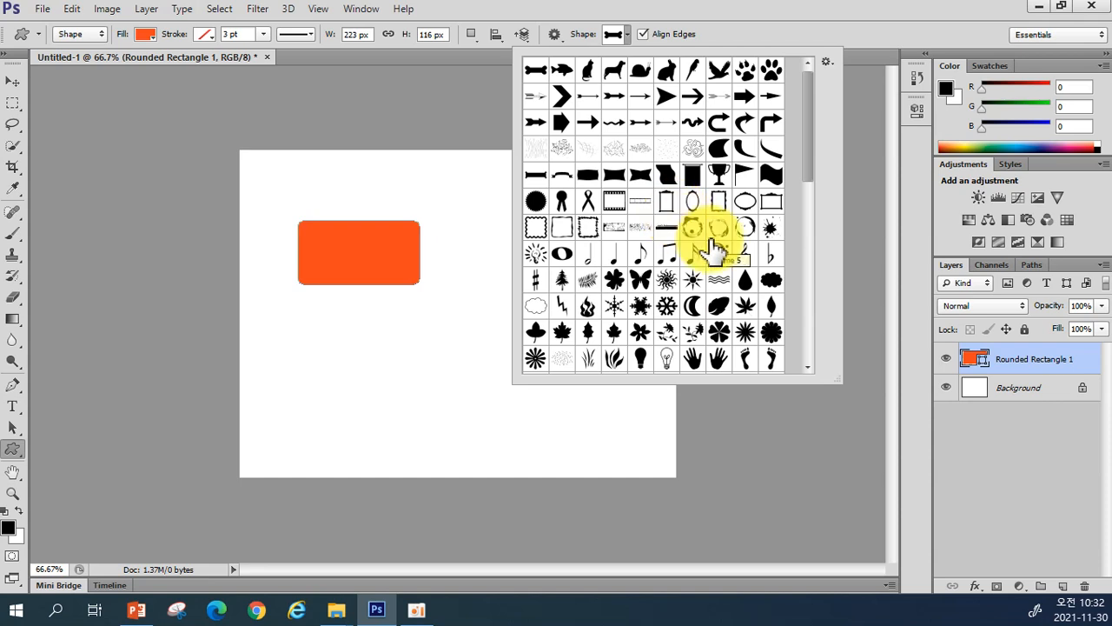
pyautogui.click(825, 63)
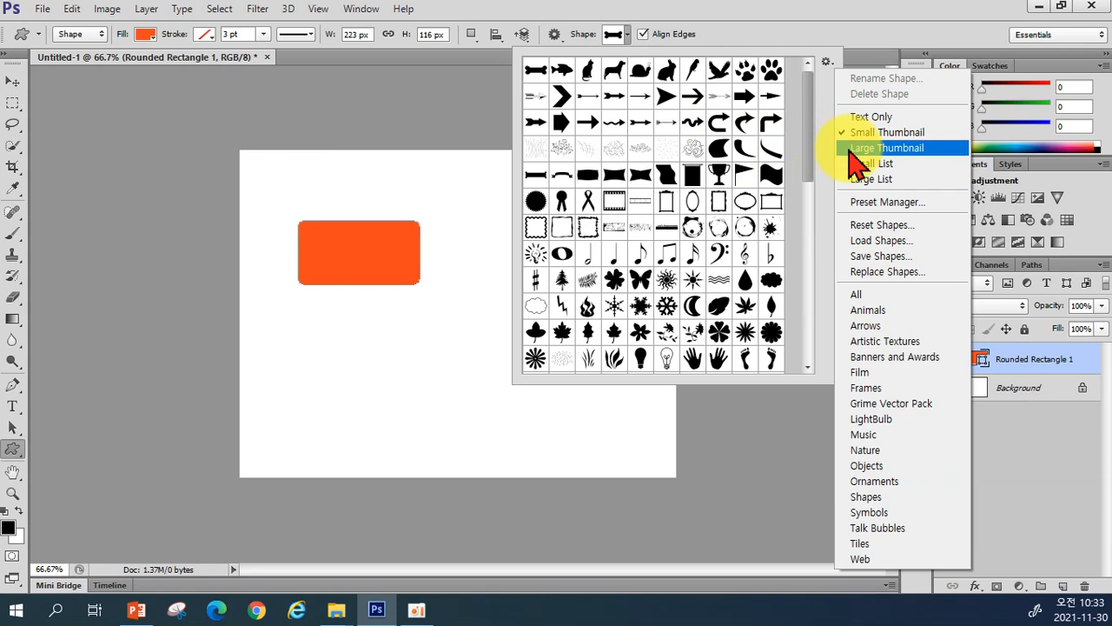
pyautogui.click(886, 148)
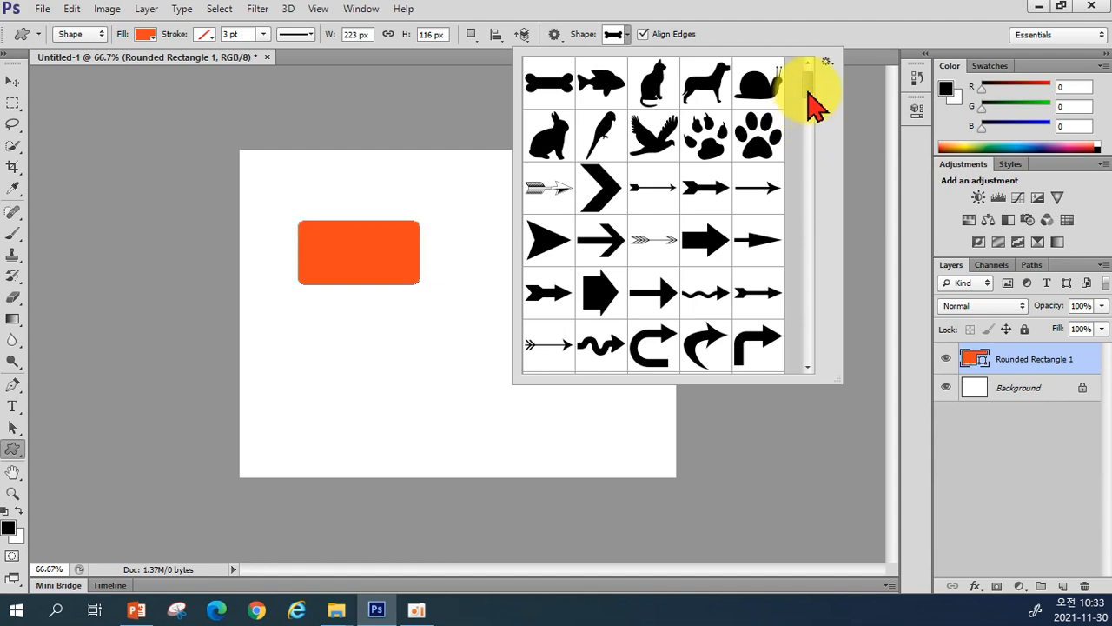
# Draw a Shopping Cart custom shape about 72 × 66 px on the left part of the orange-red rounded rectangle
pyautogui.moveTo(809, 90); pyautogui.dragTo(800, 367)
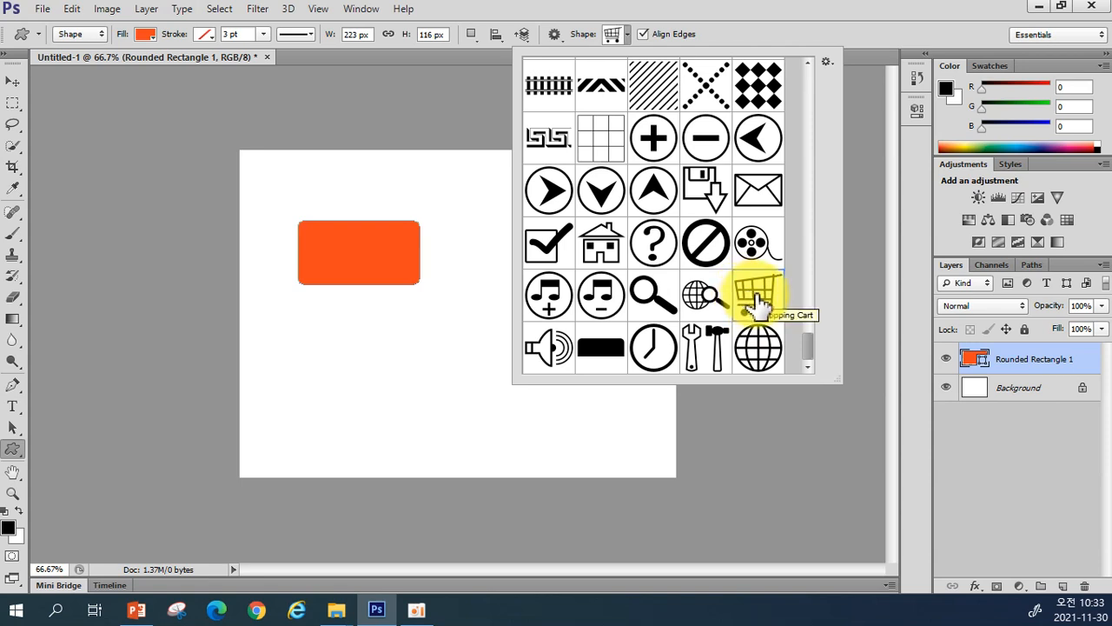
pyautogui.click(310, 240)
pyautogui.moveTo(311, 236); pyautogui.dragTo(350, 271)
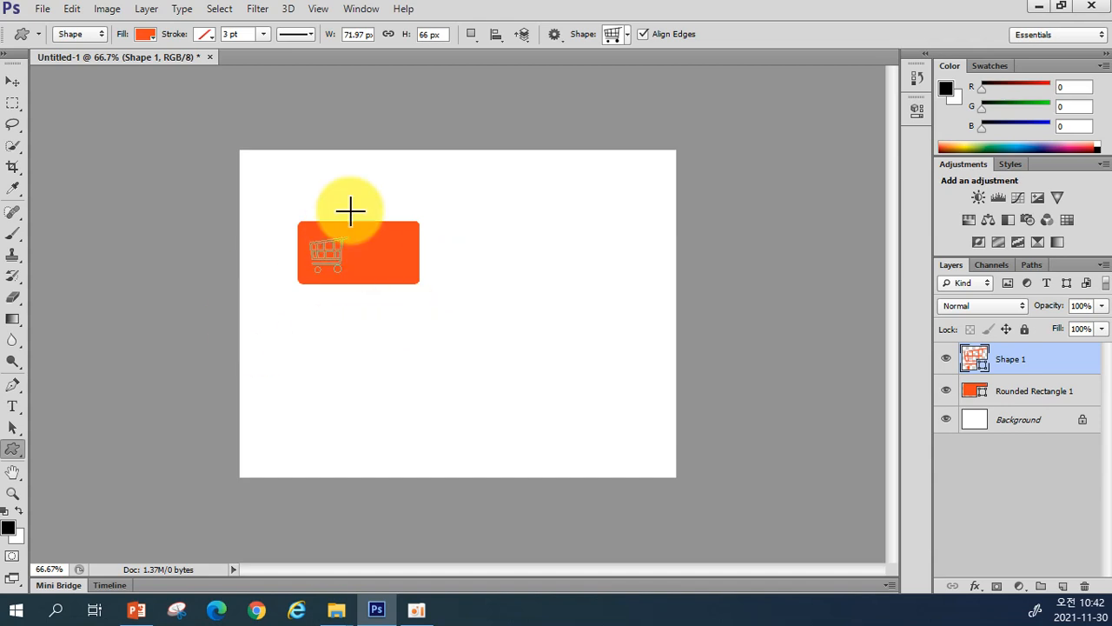
# Fill the shopping cart shape with white (ffffff)
pyautogui.click(146, 35)
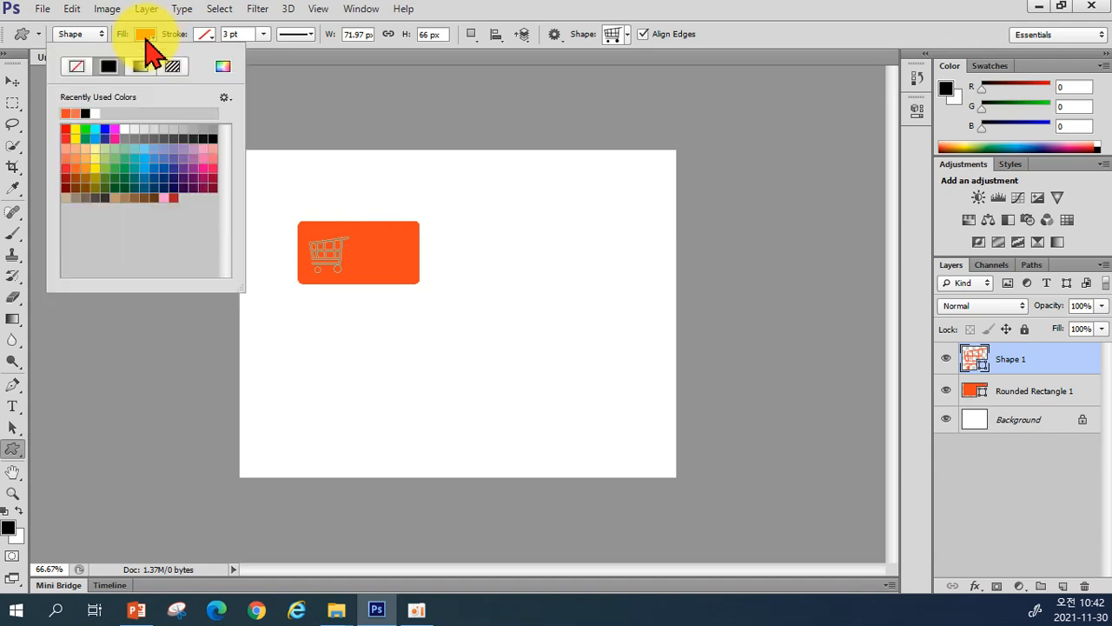
pyautogui.click(97, 113)
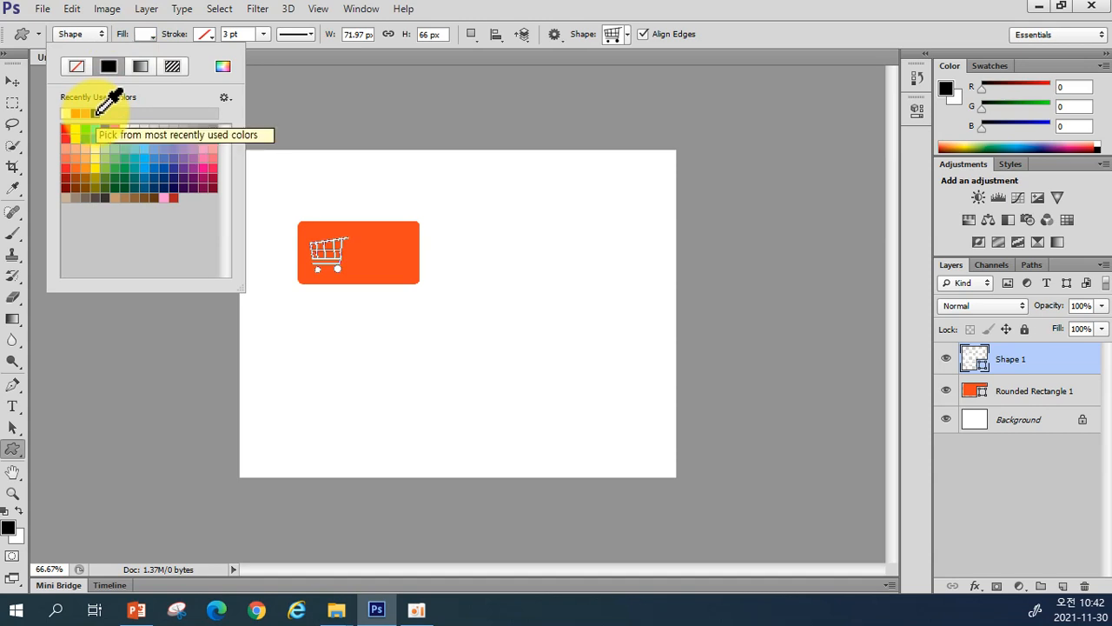
pyautogui.click(152, 37)
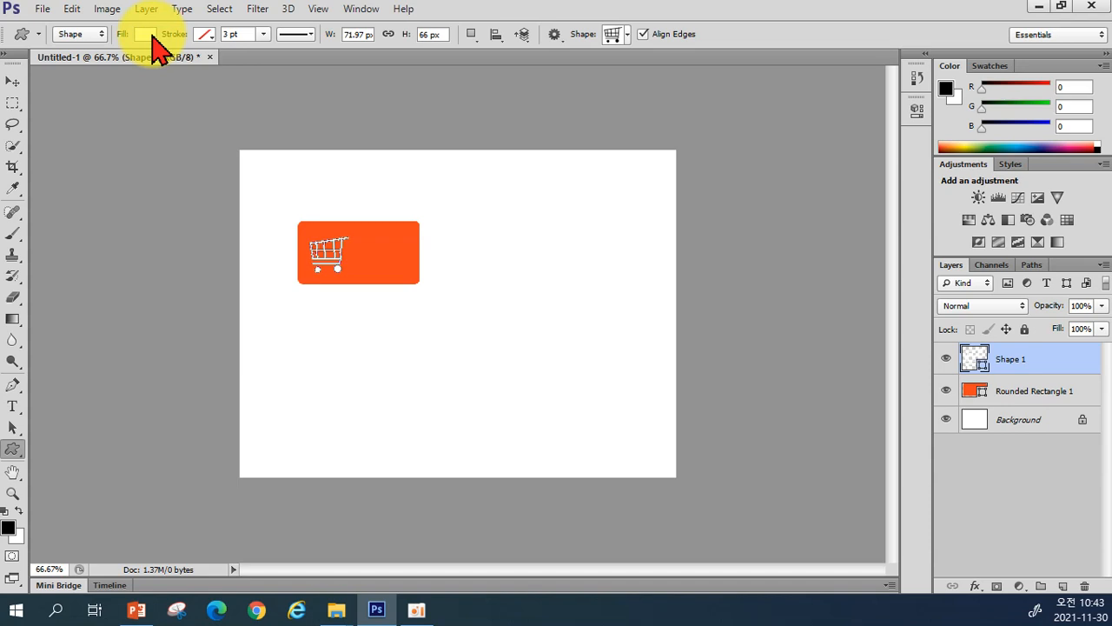
pyautogui.doubleClick(973, 369)
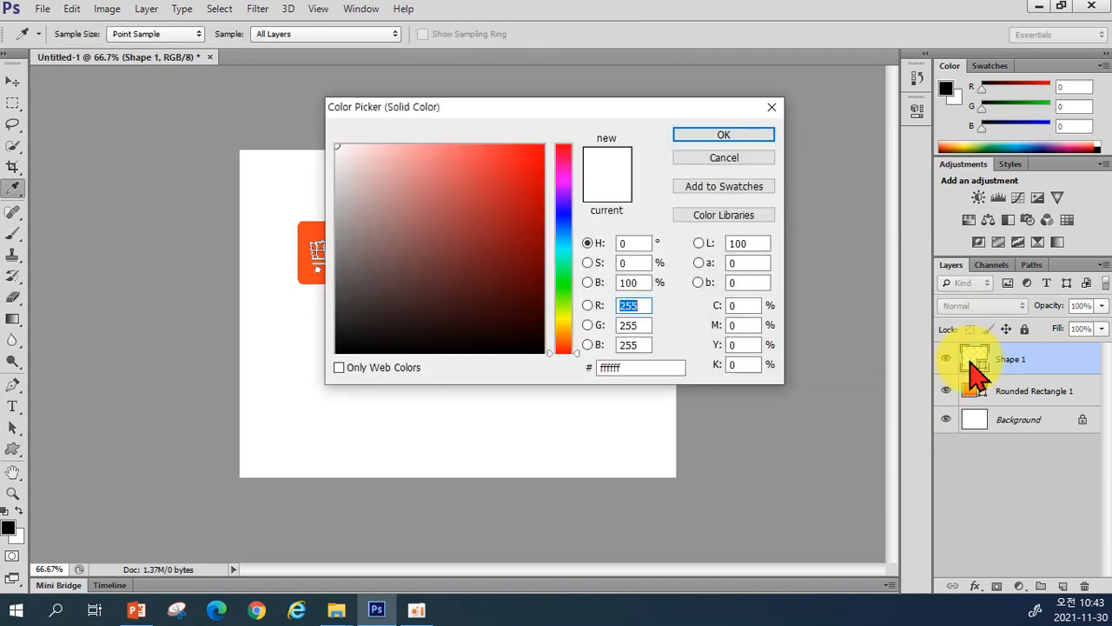
pyautogui.moveTo(348, 158); pyautogui.dragTo(329, 136)
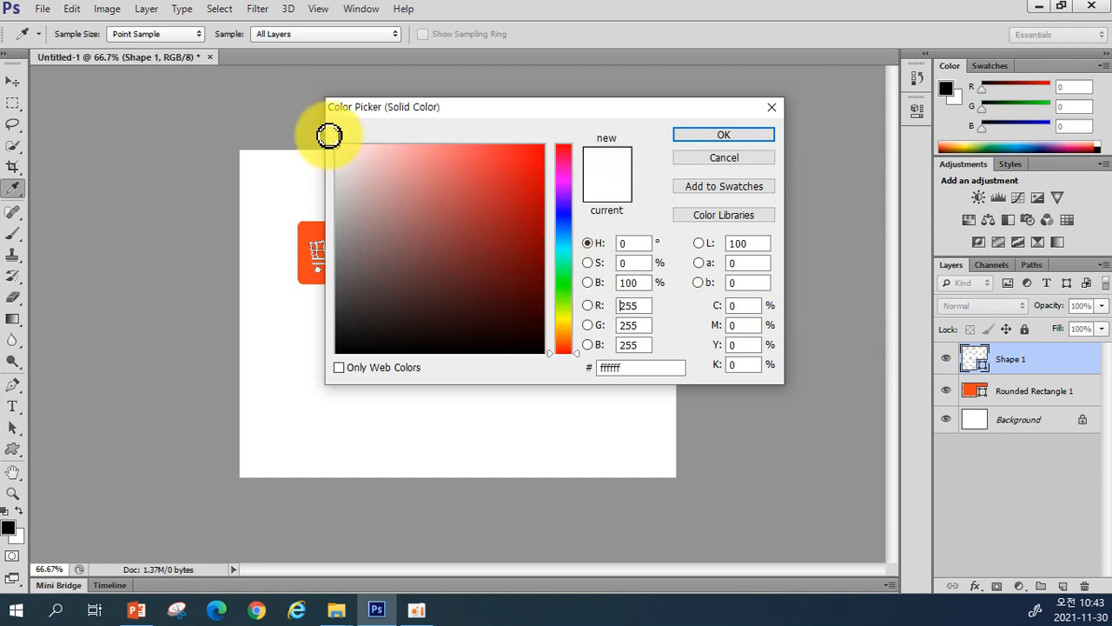
pyautogui.click(686, 139)
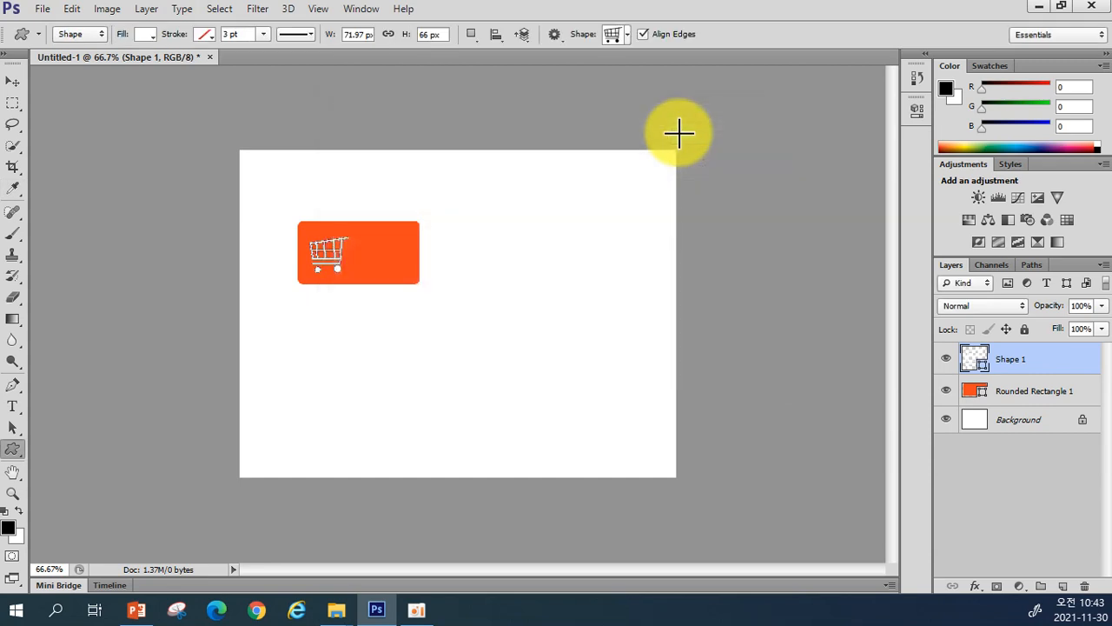
# Start a horizontal text on the orange-red button beside the cart and set its font to 배달의민족 주아
pyautogui.click(15, 408)
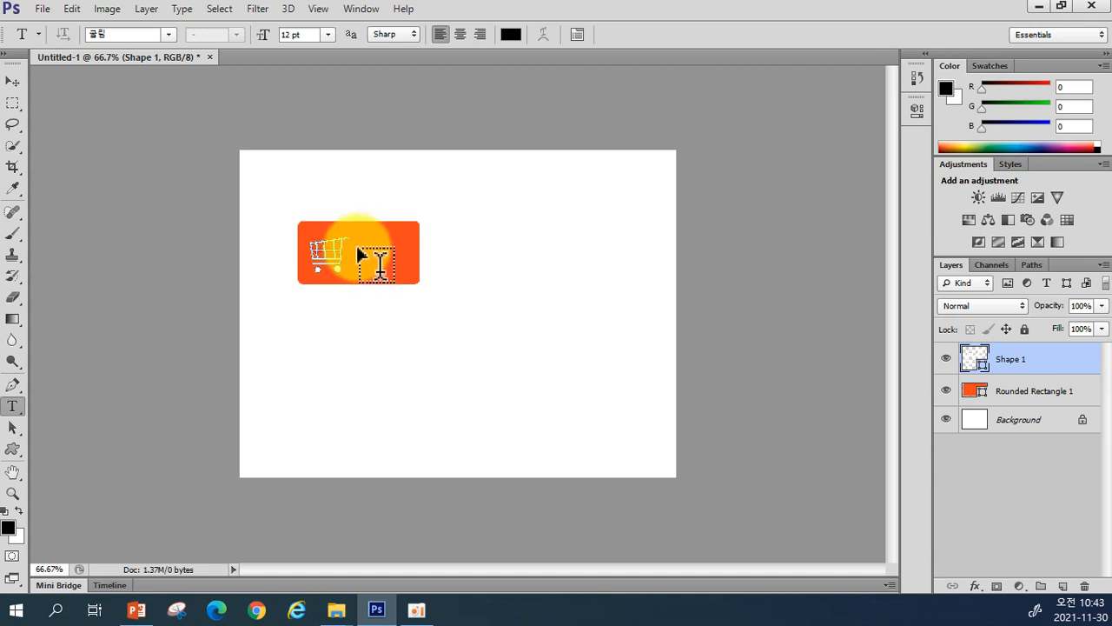
pyautogui.click(380, 265)
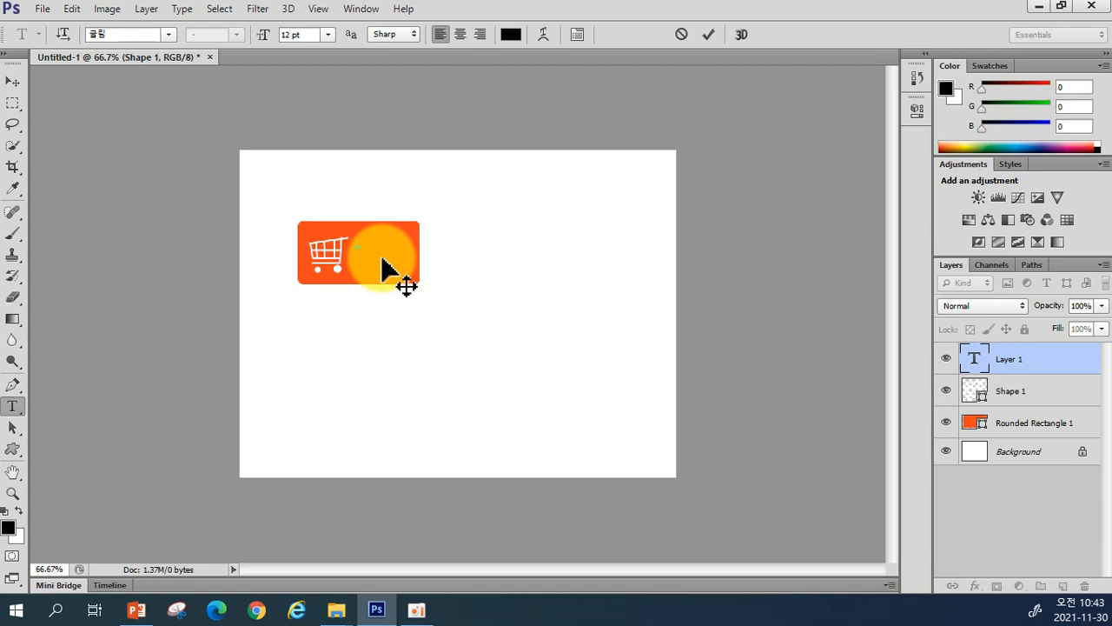
pyautogui.click(681, 35)
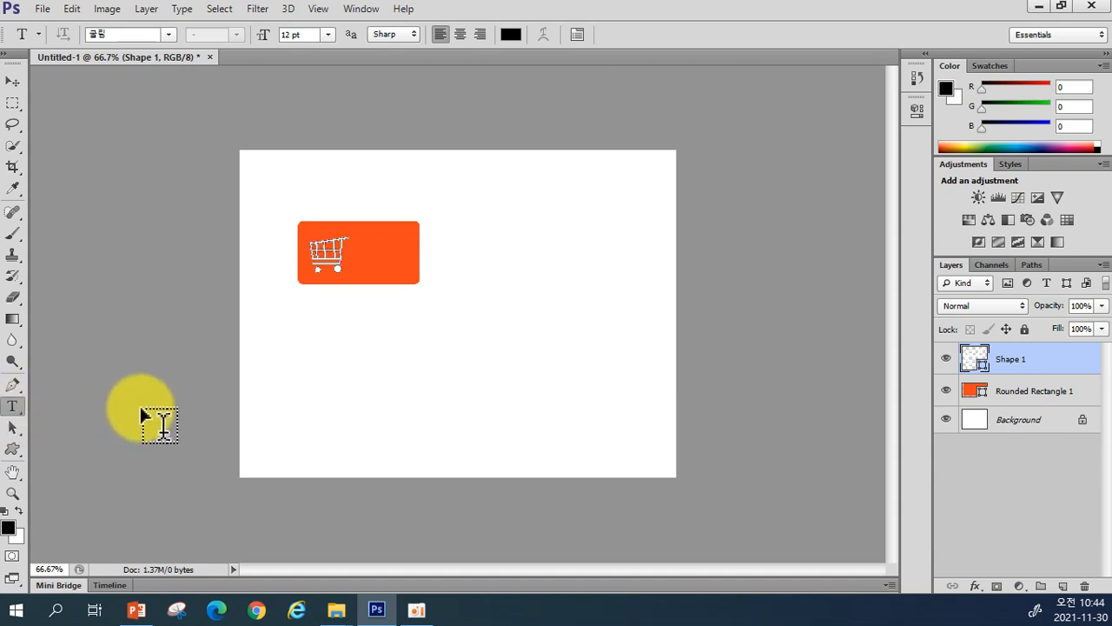
pyautogui.click(359, 253)
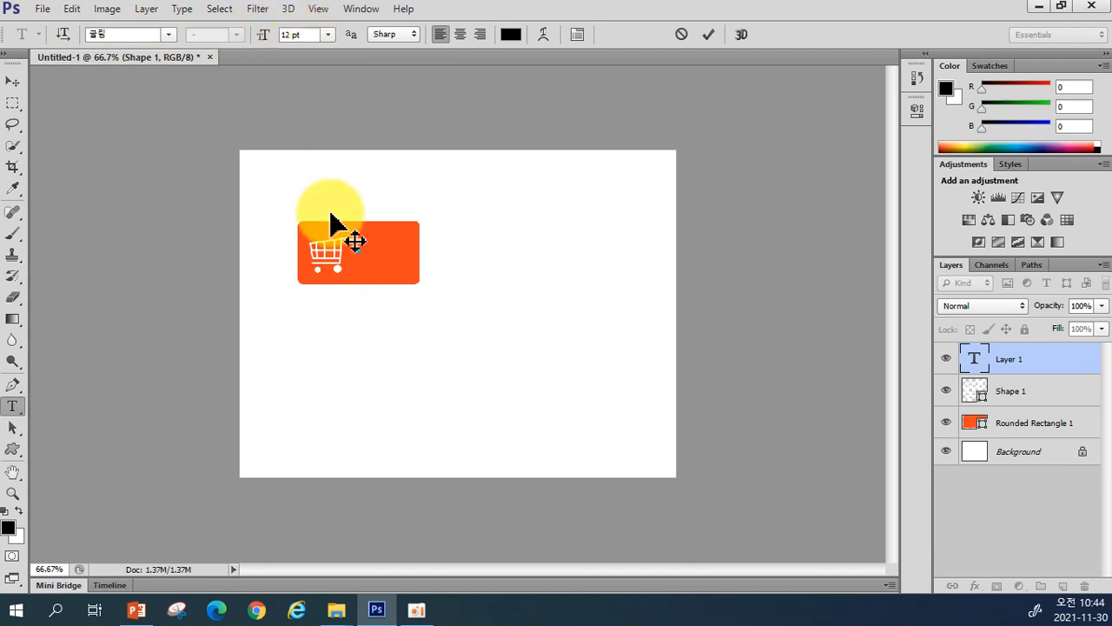
pyautogui.click(168, 35)
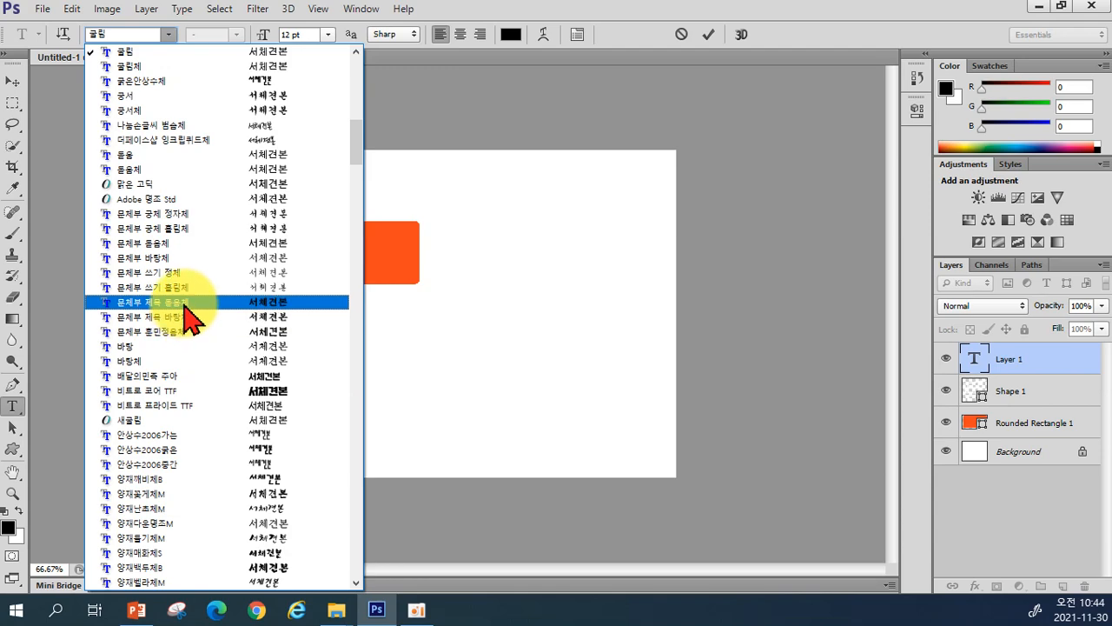
pyautogui.click(188, 391)
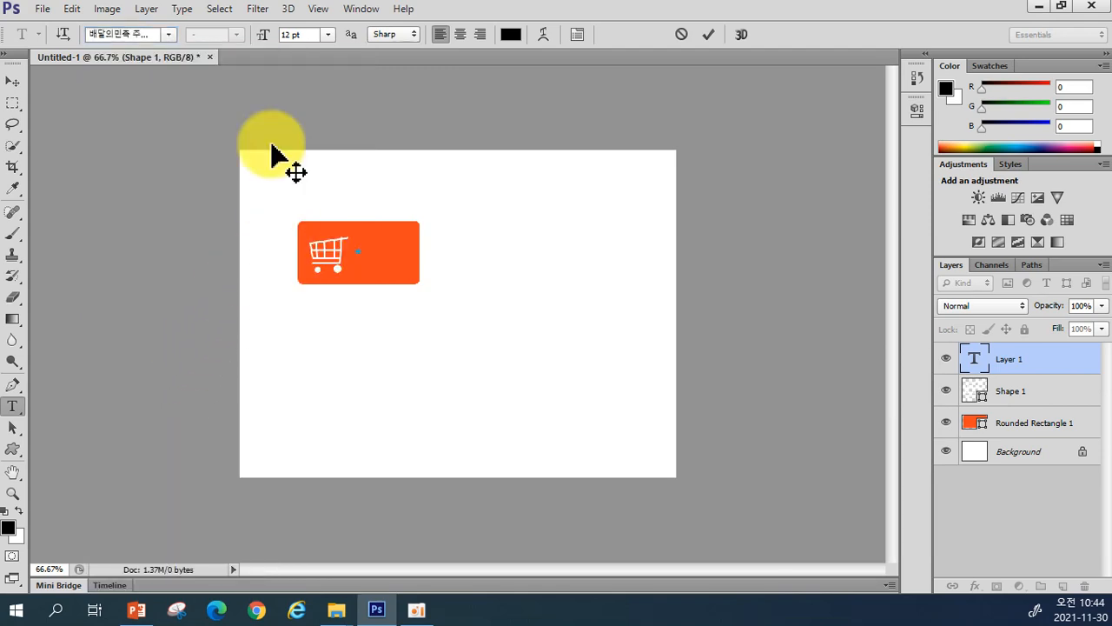
pyautogui.click(171, 38)
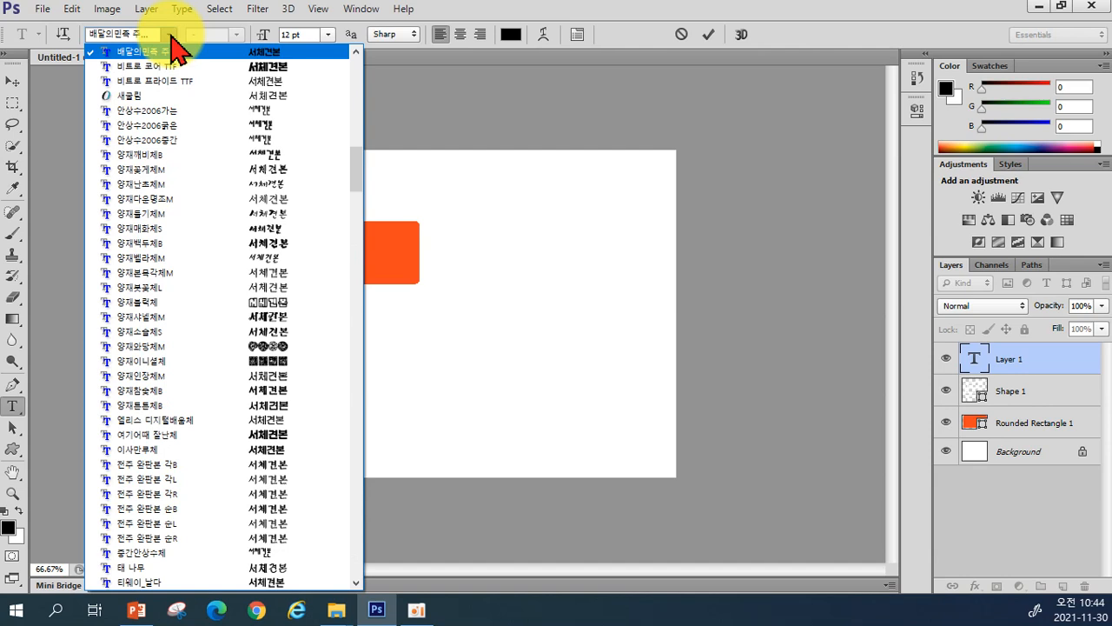
pyautogui.click(171, 38)
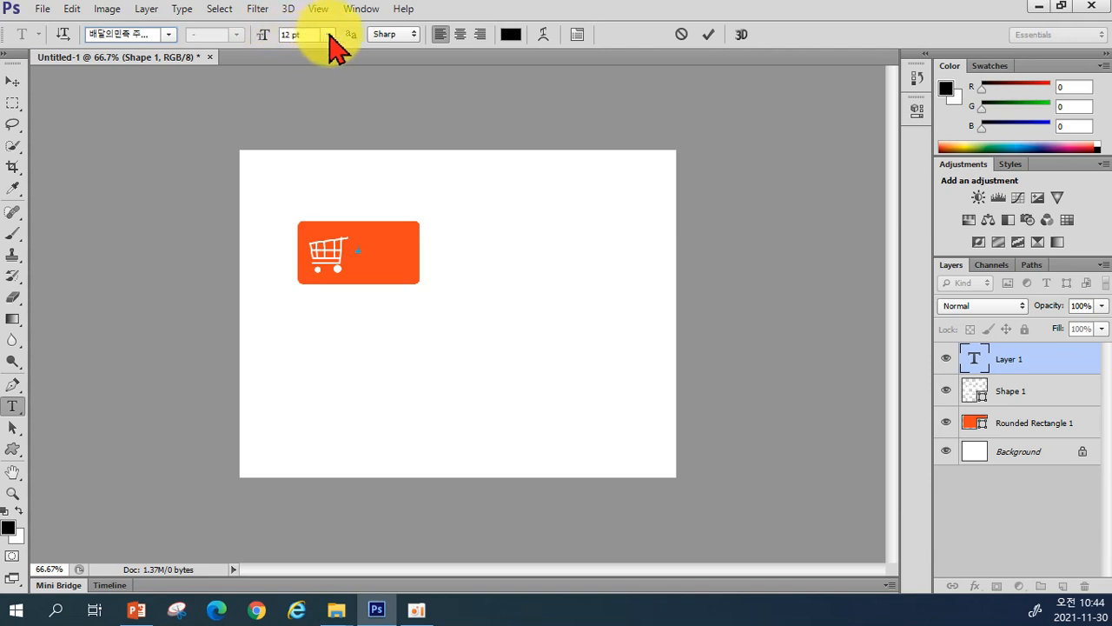
# Set the font size of the new text to 36 pt
pyautogui.click(329, 35)
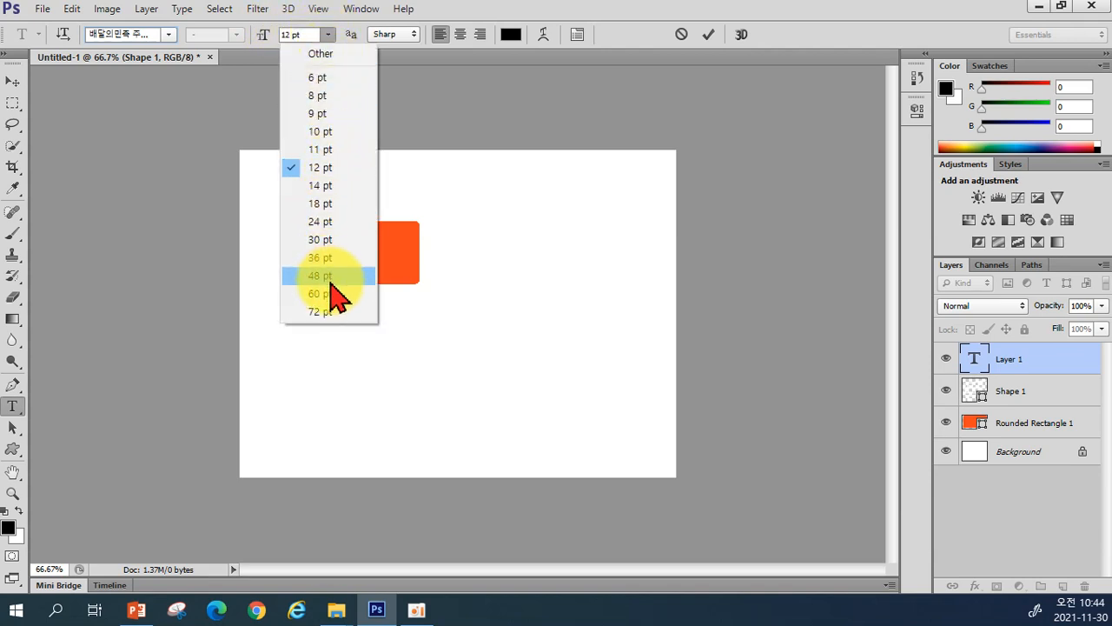
pyautogui.click(334, 293)
pyautogui.click(328, 34)
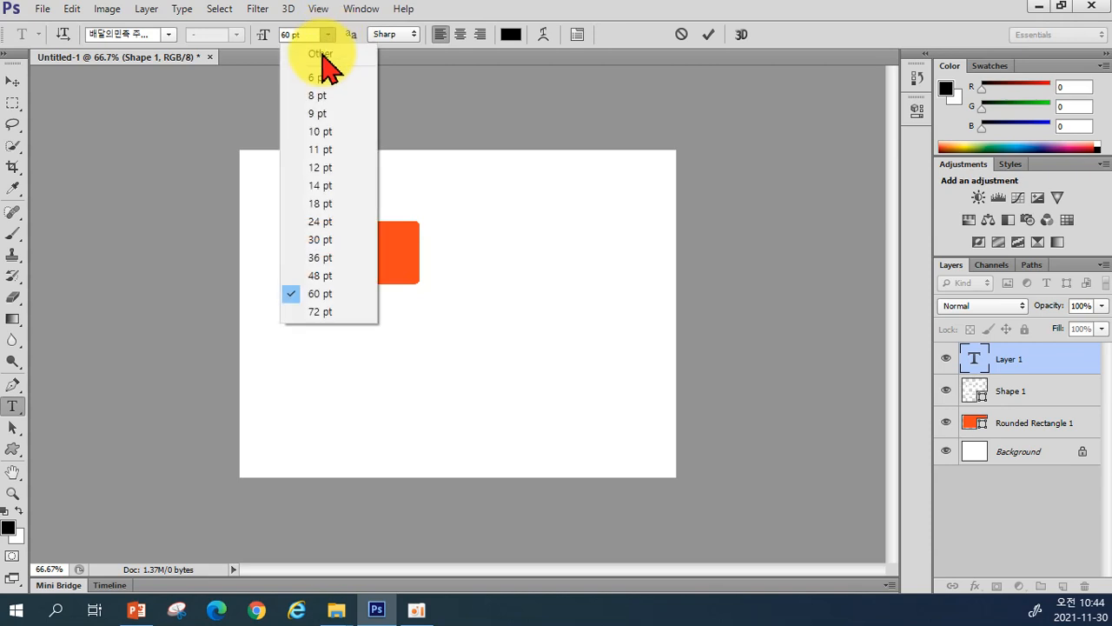
pyautogui.click(315, 258)
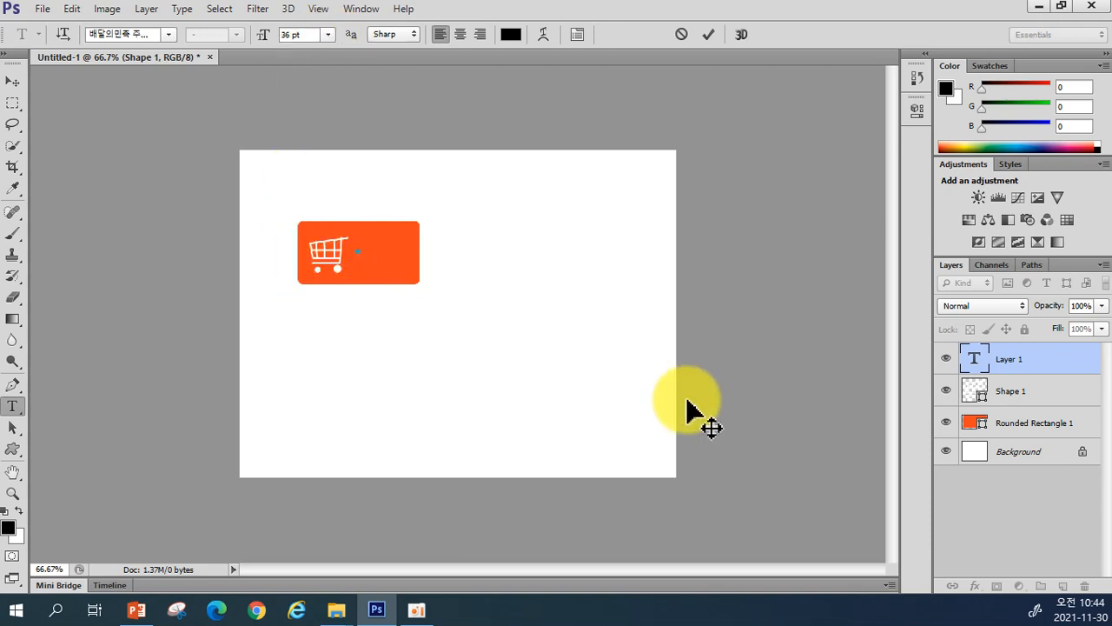
# Enter the text "add to cart" beside the shopping cart and commit it
pyautogui.write('ㅠ')
pyautogui.press('BackSpace')
pyautogui.write('ㅁㅇ')
pyautogui.press('BackSpace')
pyautogui.press('BackSpace')
pyautogui.write('addt')
pyautogui.press('BackSpace')
pyautogui.write('to cart')
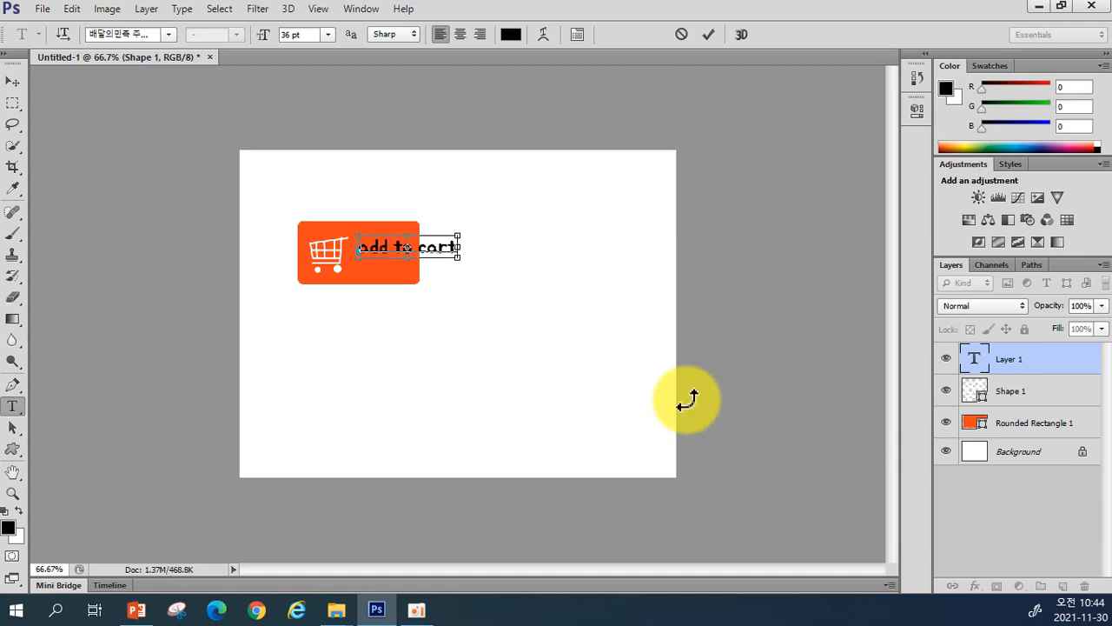
pyautogui.hotkey('ctrl', 'Return')
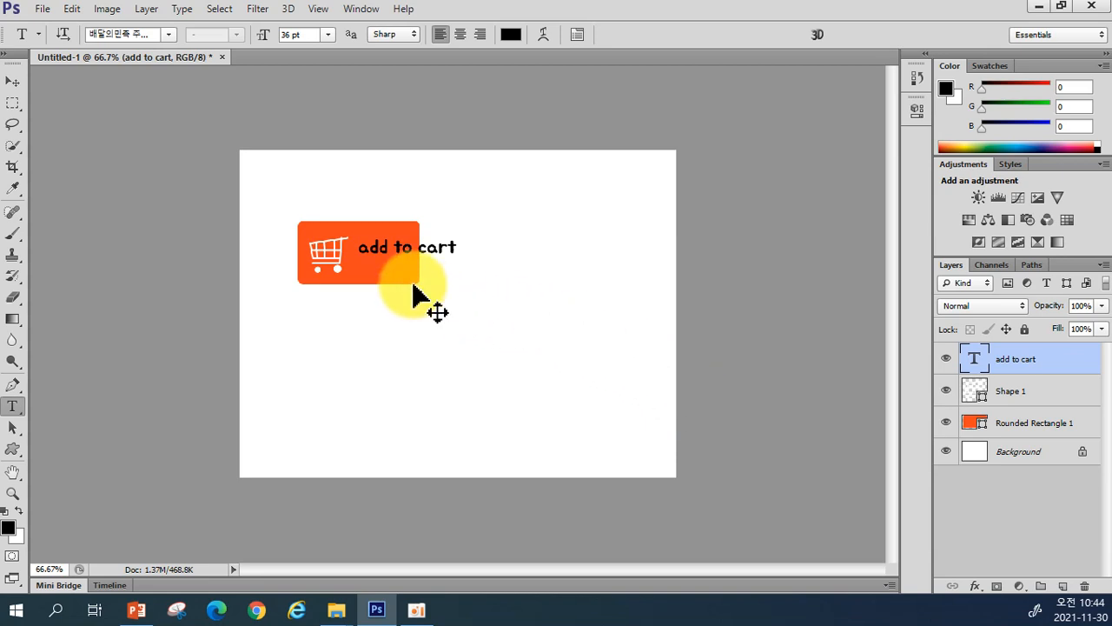
# Scale the "add to cart" text down to about 65% so it fits inside the orange-red button's upper part, right of the cart
pyautogui.hotkey('ctrl', 't')
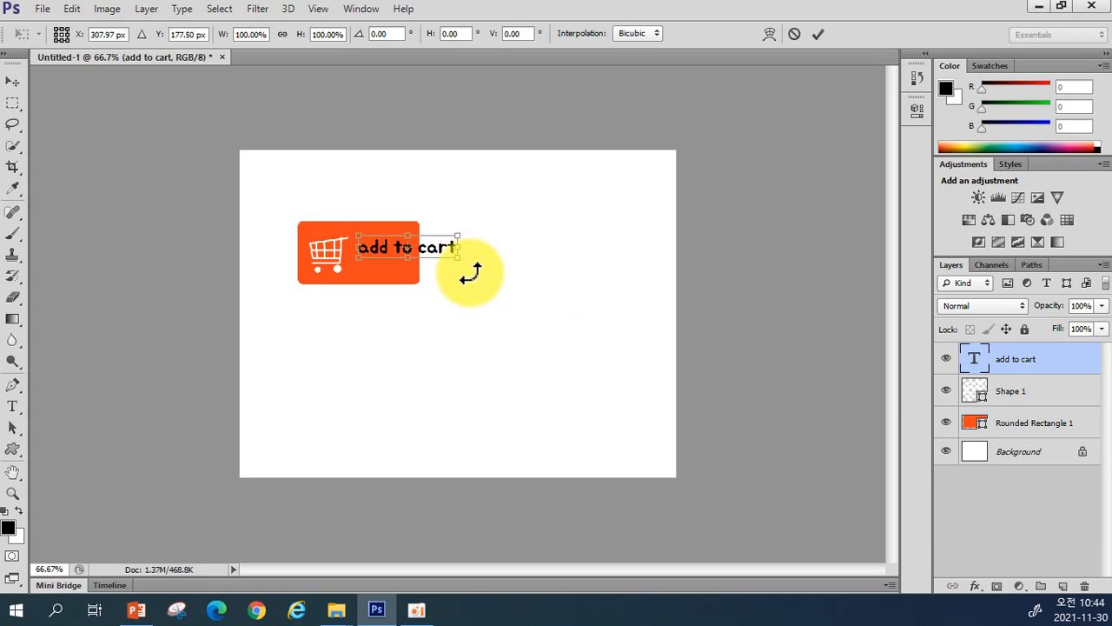
pyautogui.moveTo(454, 254); pyautogui.dragTo(423, 245)
pyautogui.moveTo(356, 237); pyautogui.dragTo(350, 233)
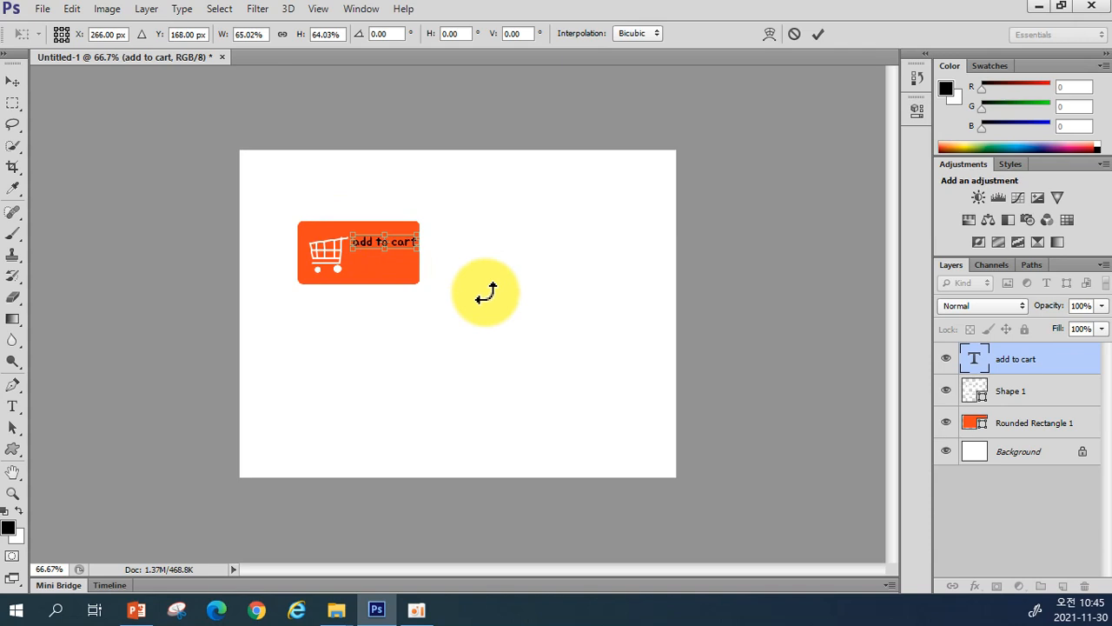
pyautogui.press('t')
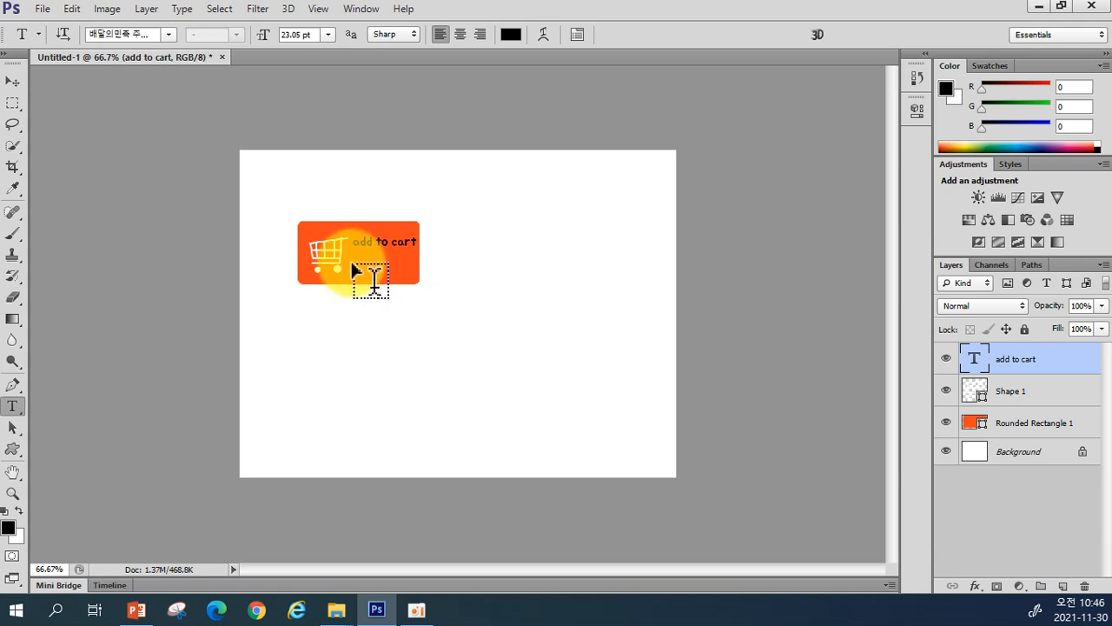
# Add the text "장바구니" at 36 pt below "add to cart" on the orange-red button and commit it
pyautogui.click(369, 290)
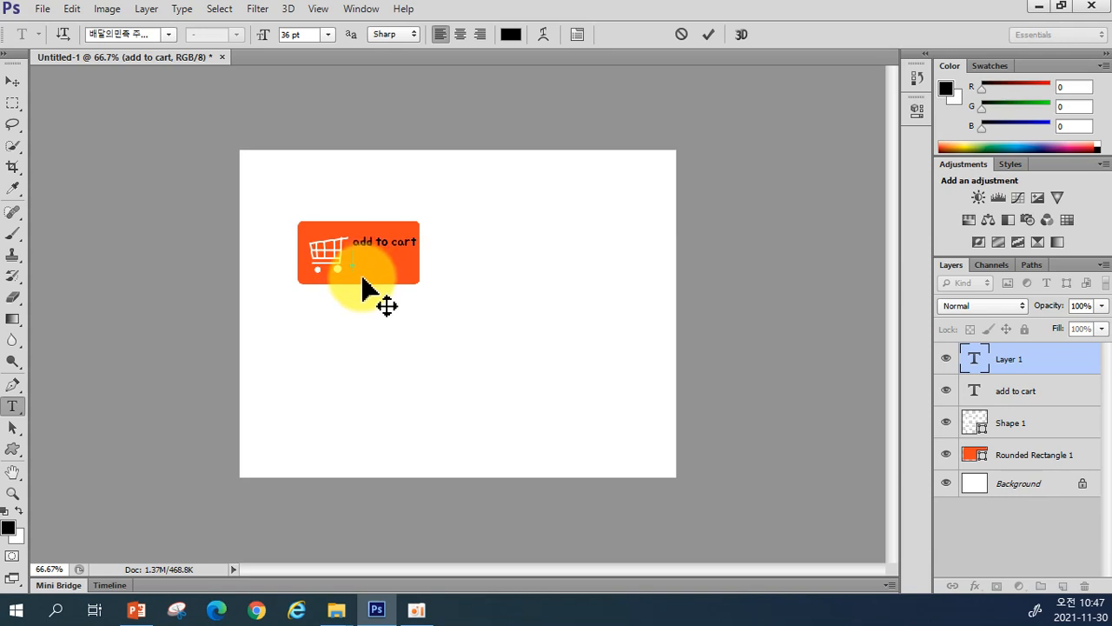
pyautogui.write('장')
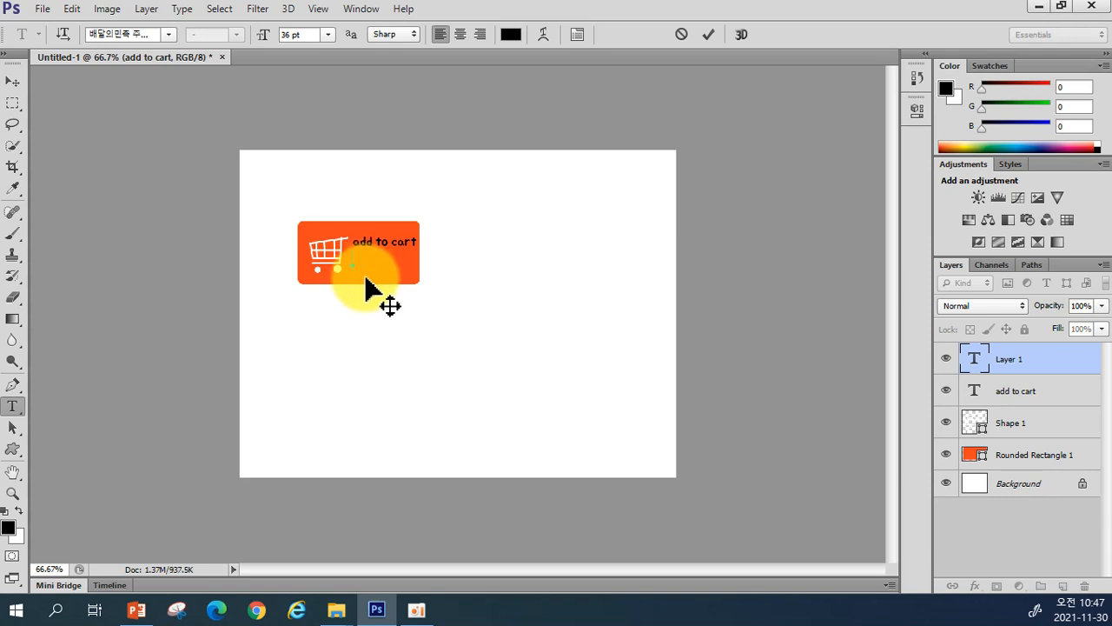
pyautogui.write('바구니')
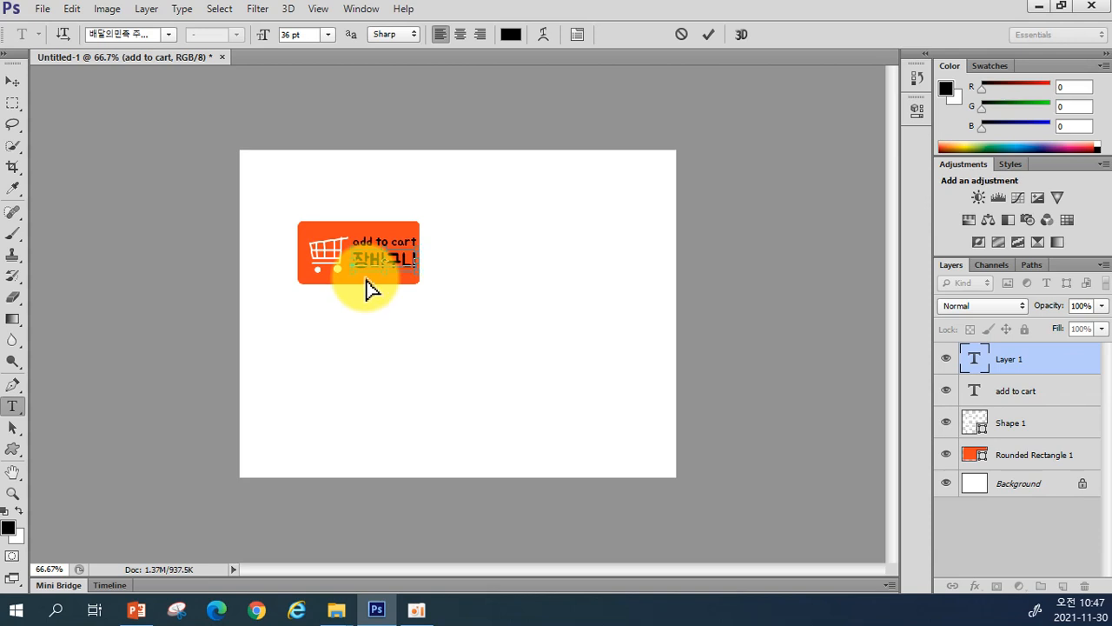
pyautogui.click(366, 289)
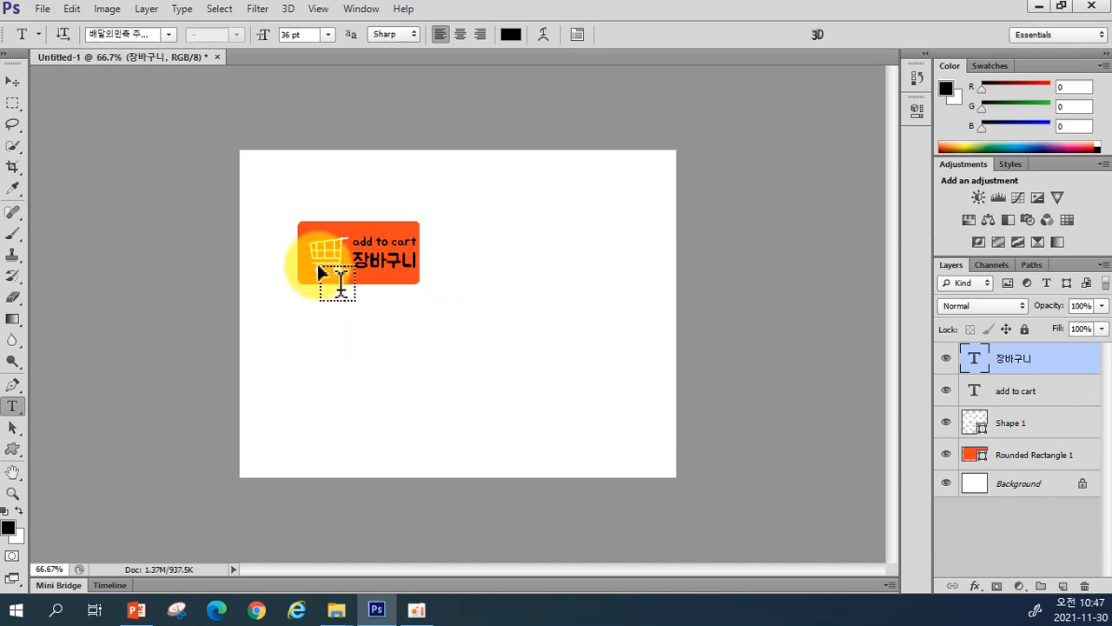
# Turn on auto-select and adjust the positions of both texts and the rounded rectangle so the cart and texts sit centred within the button
pyautogui.click(12, 81)
pyautogui.moveTo(396, 265); pyautogui.dragTo(363, 277)
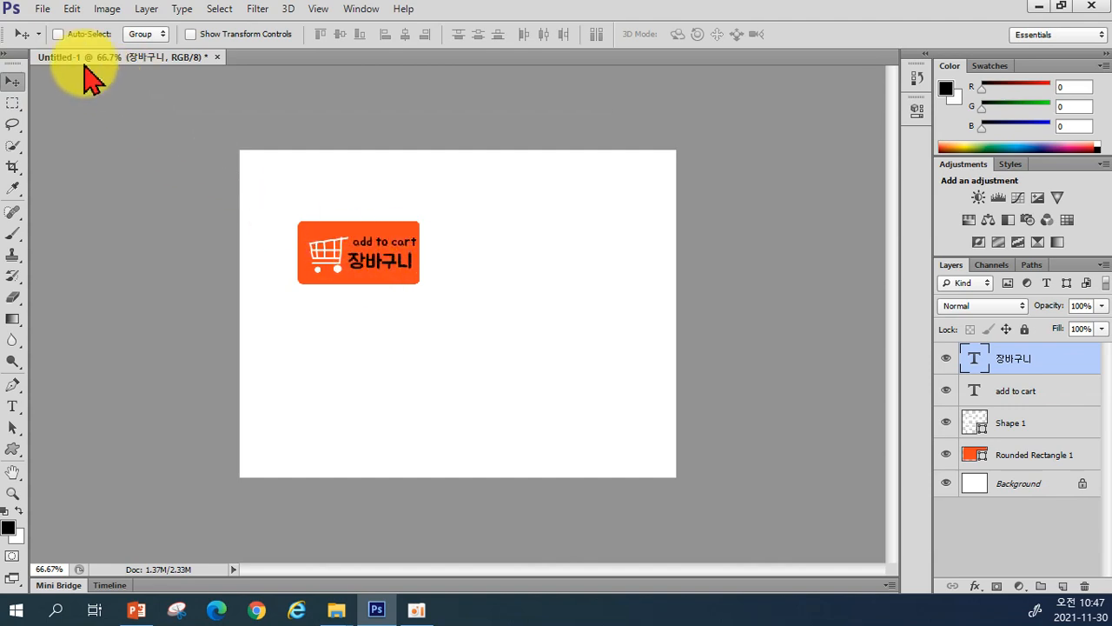
pyautogui.click(57, 34)
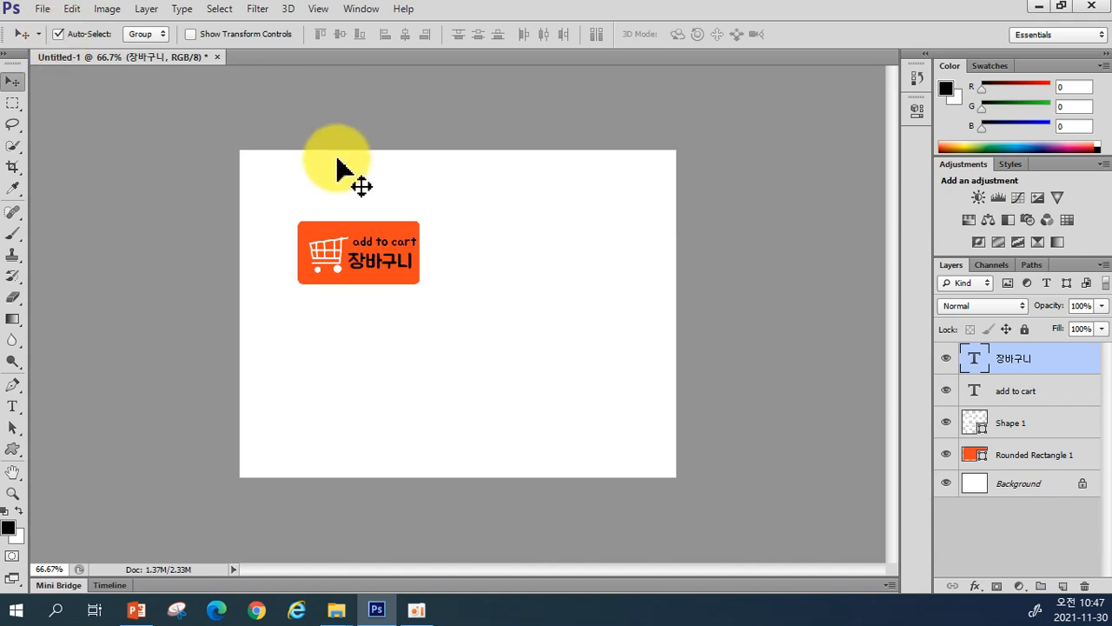
pyautogui.moveTo(377, 244); pyautogui.dragTo(369, 288)
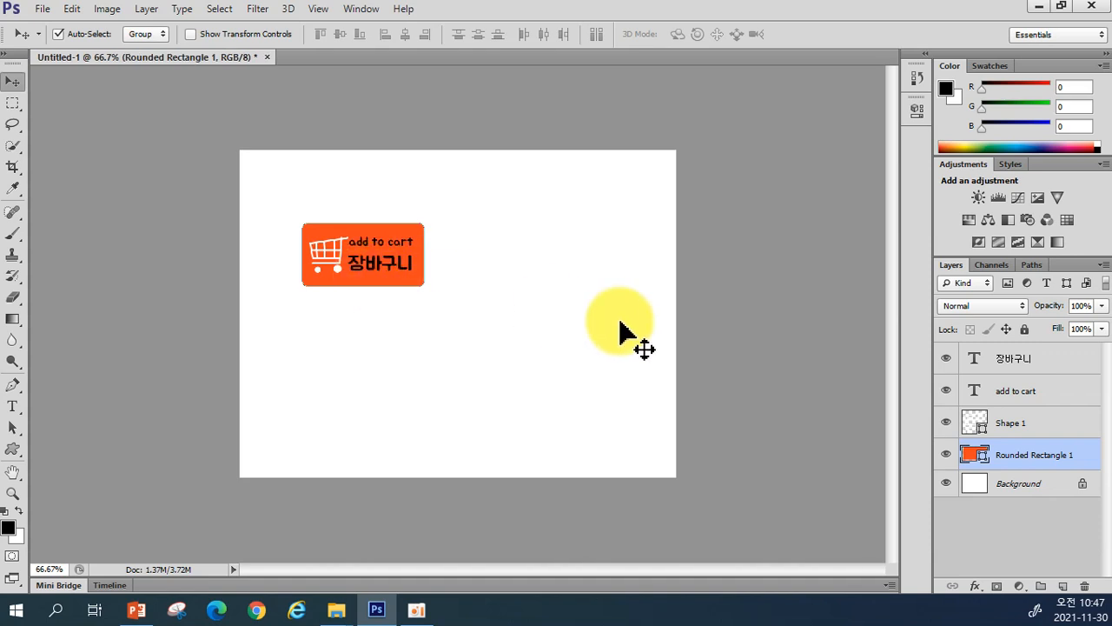
pyautogui.click(425, 276)
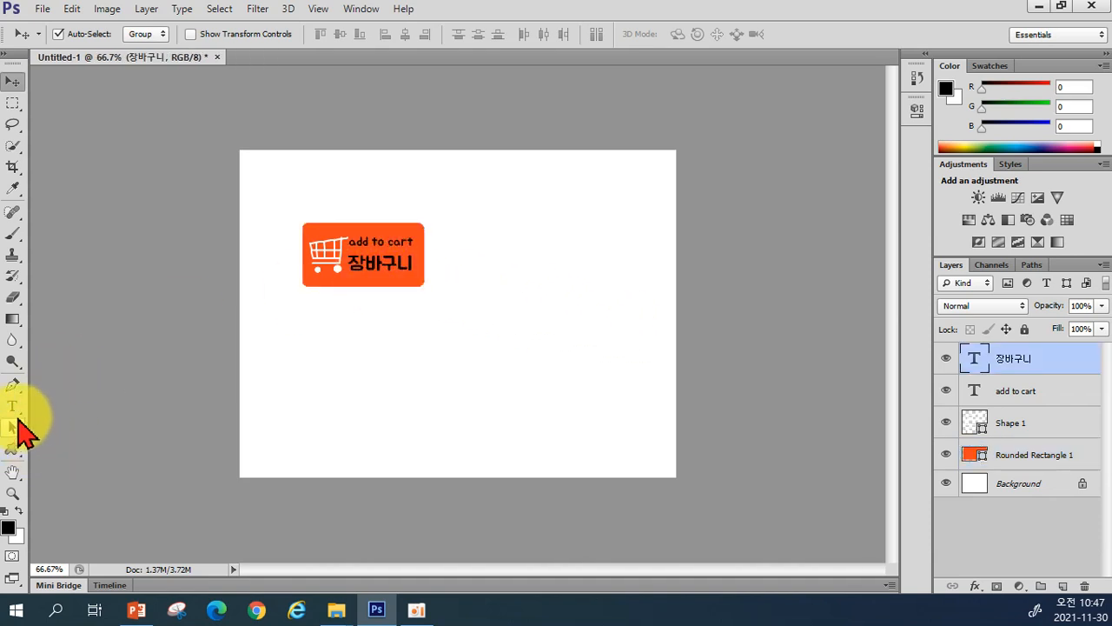
# Set the colour of the "장바구니" text to white (#ffffff)
pyautogui.click(12, 406)
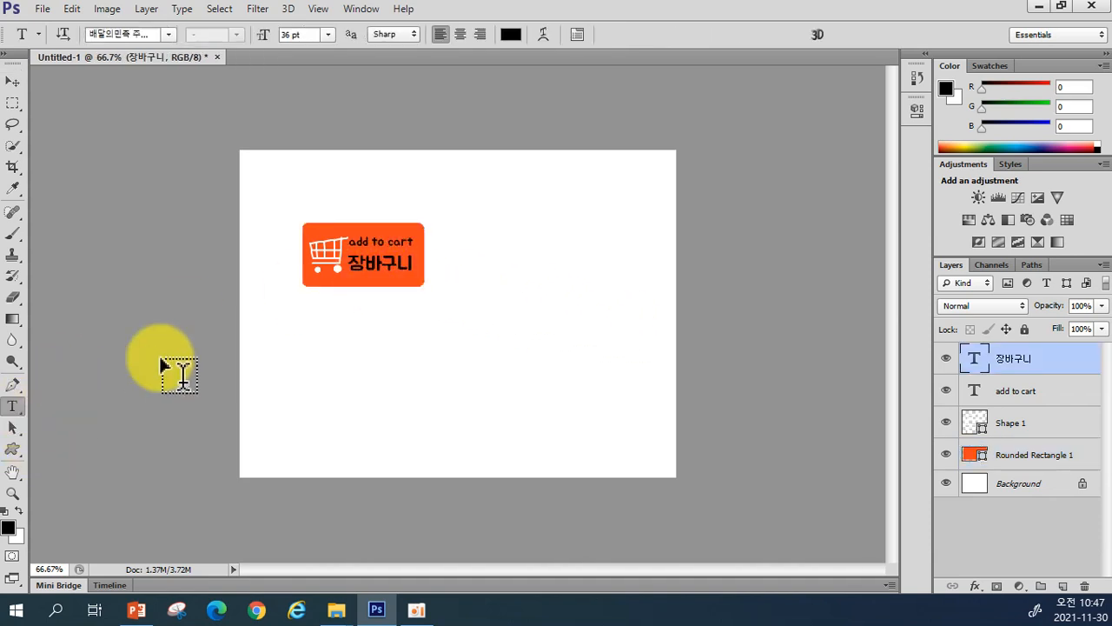
pyautogui.click(510, 38)
pyautogui.click(341, 159)
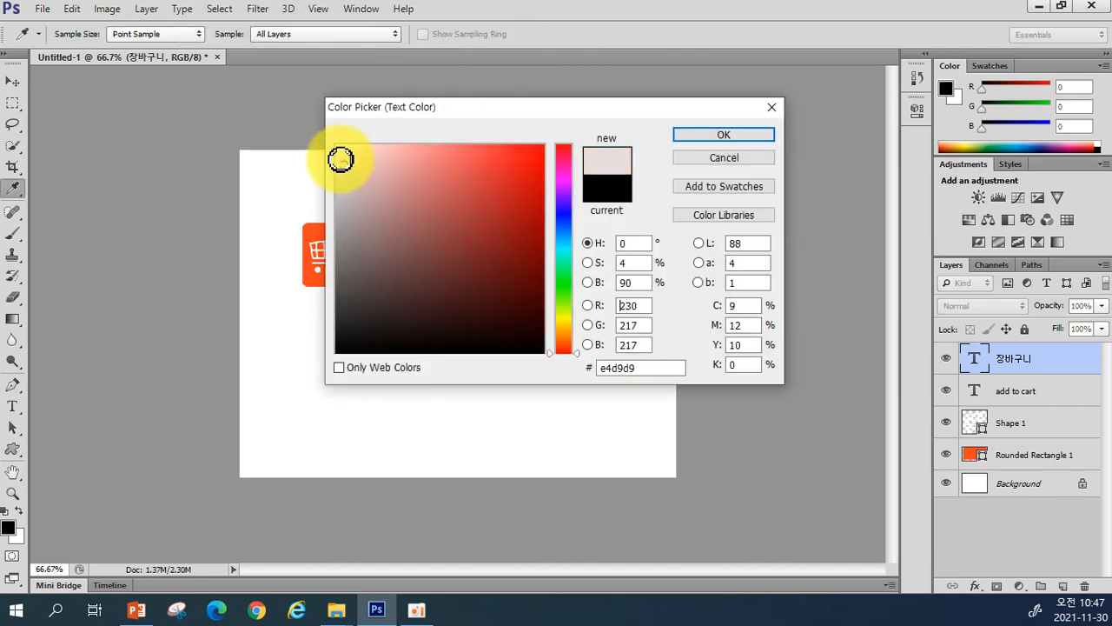
pyautogui.moveTo(341, 159); pyautogui.dragTo(325, 112)
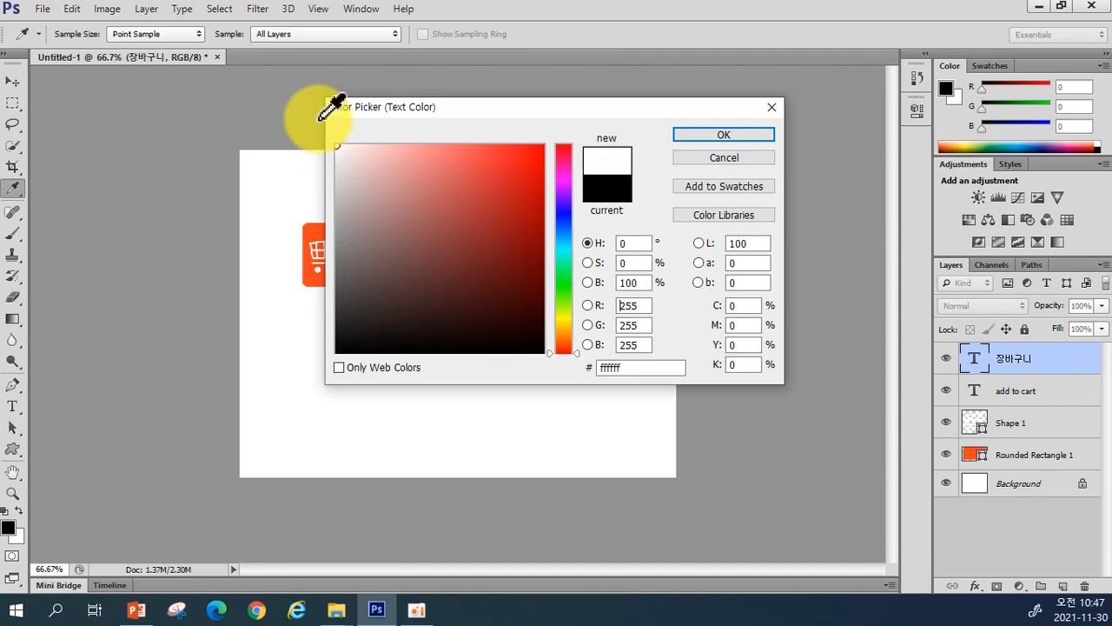
pyautogui.click(745, 134)
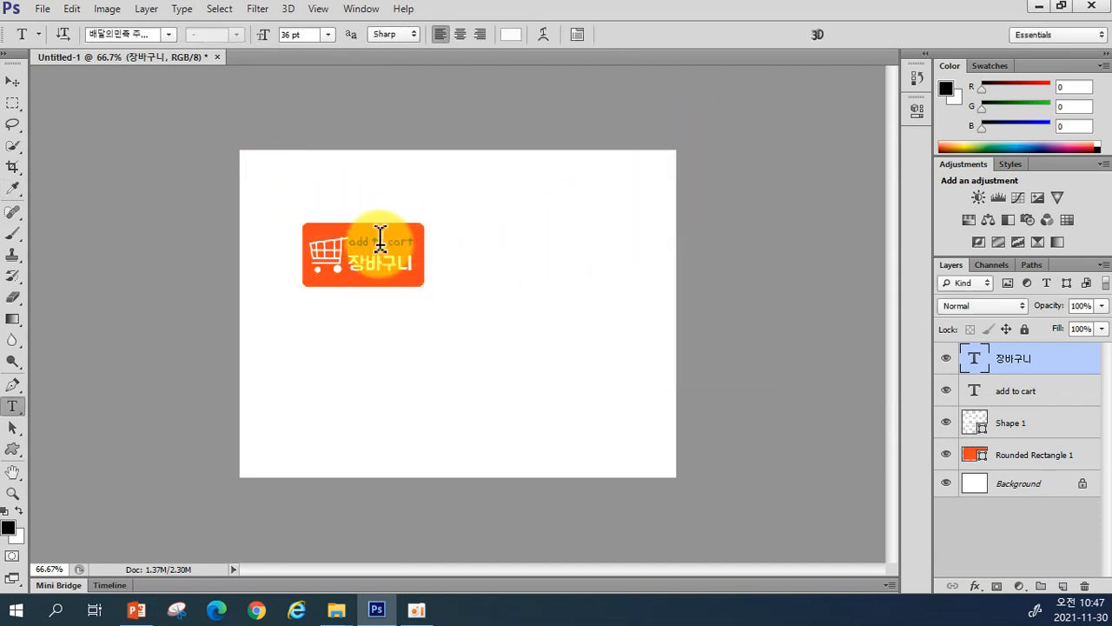
# Change the "add to cart" text colour to white (#ffffff) and commit the edit
pyautogui.moveTo(347, 242); pyautogui.dragTo(423, 240)
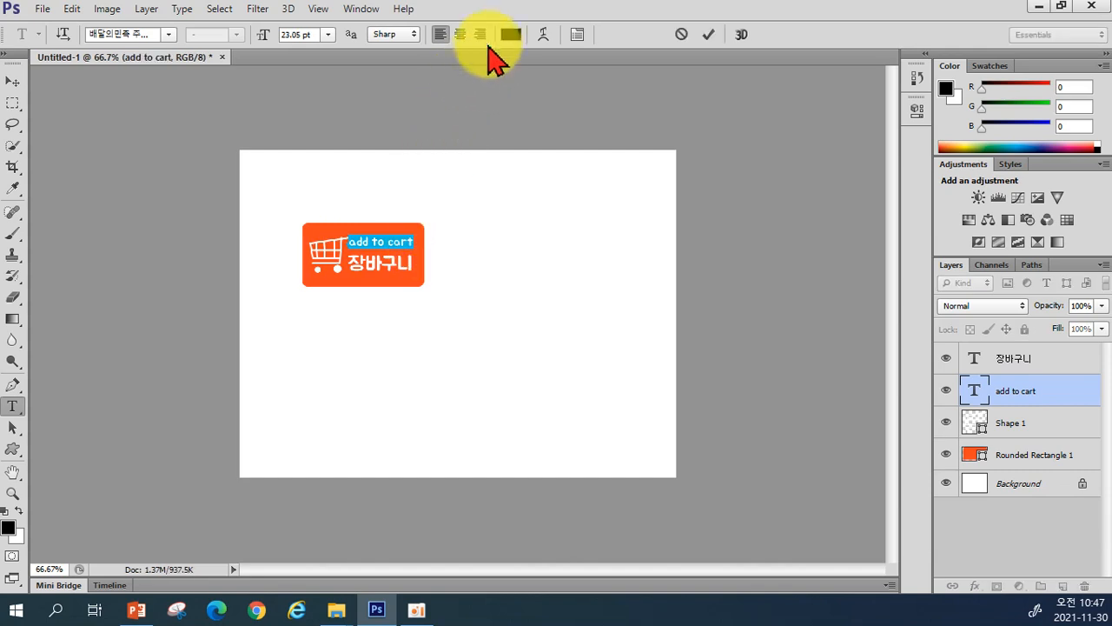
pyautogui.click(510, 34)
pyautogui.moveTo(536, 268); pyautogui.dragTo(306, 120)
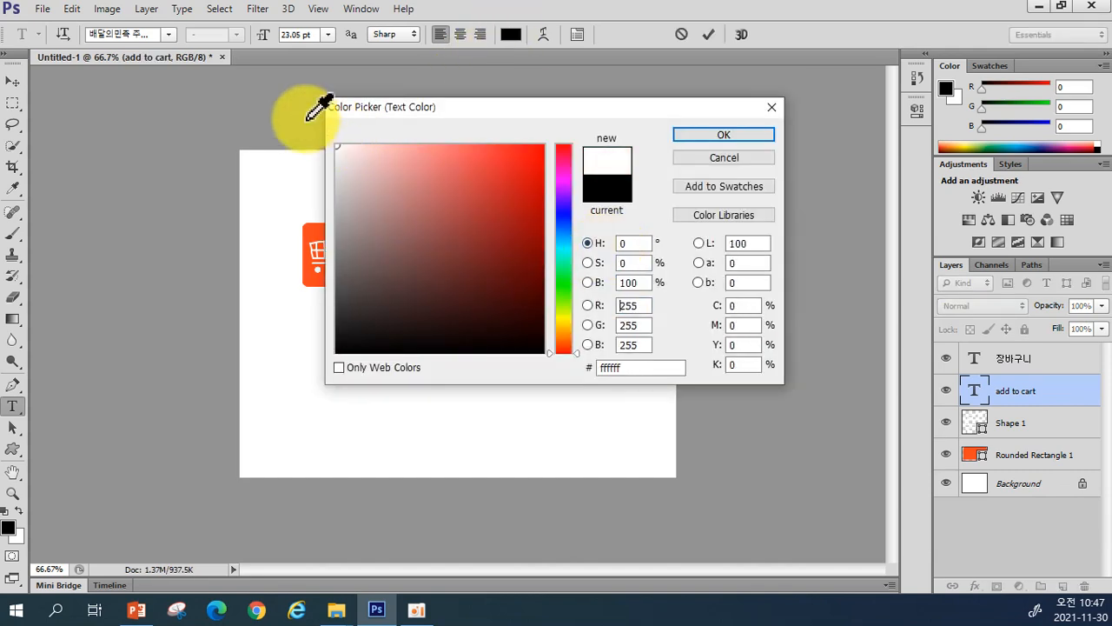
pyautogui.click(723, 135)
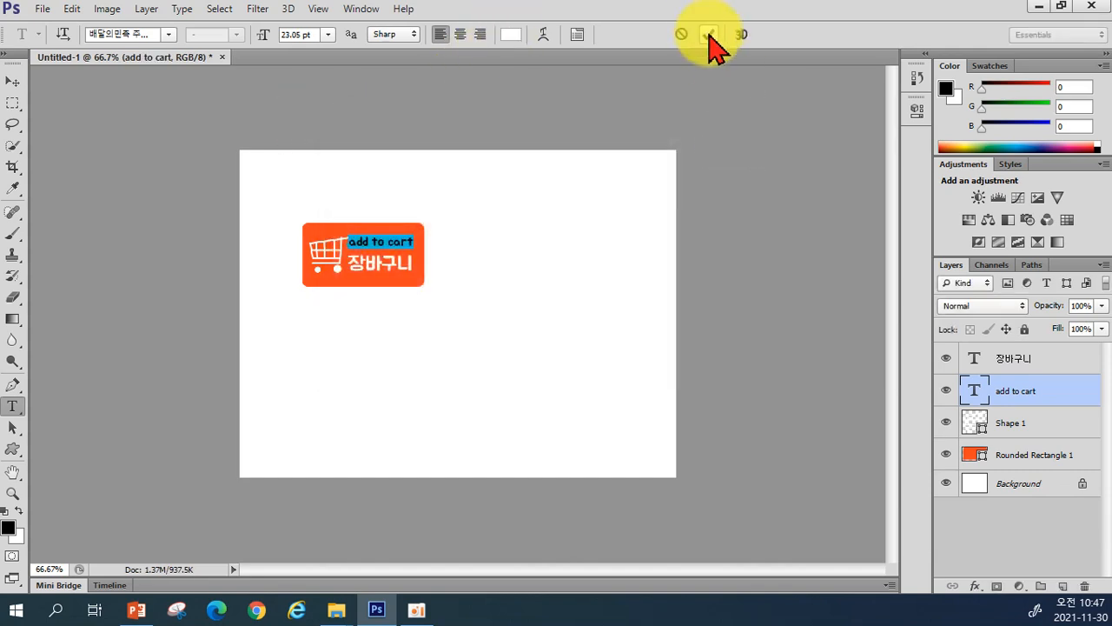
pyautogui.click(710, 35)
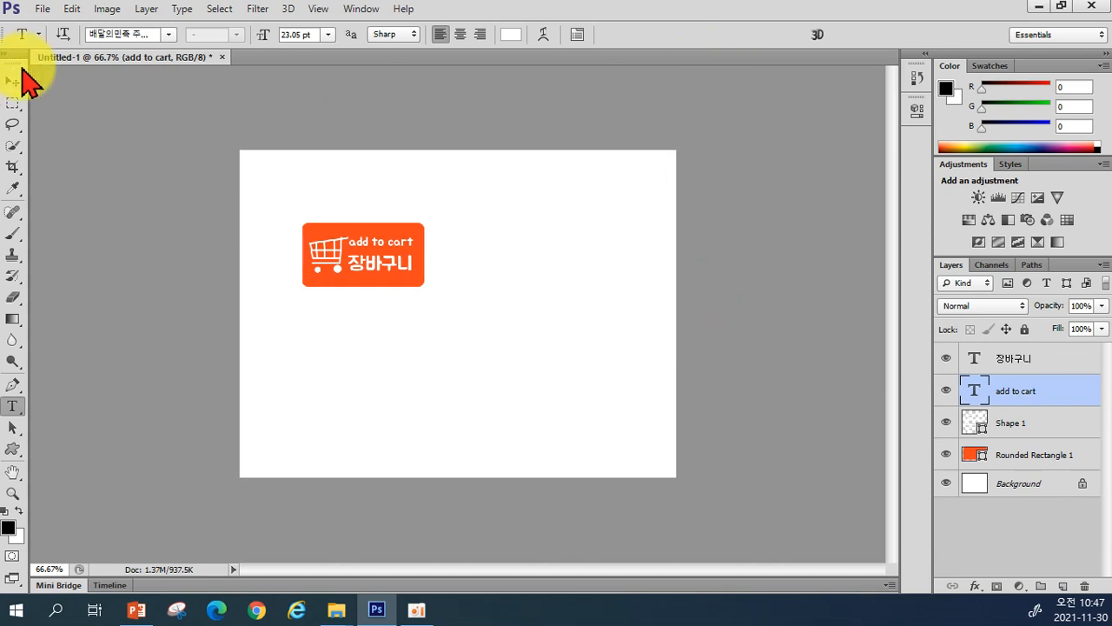
# Group the button's two text layers, cart shape and rounded rectangle, leaving out the background
pyautogui.click(14, 82)
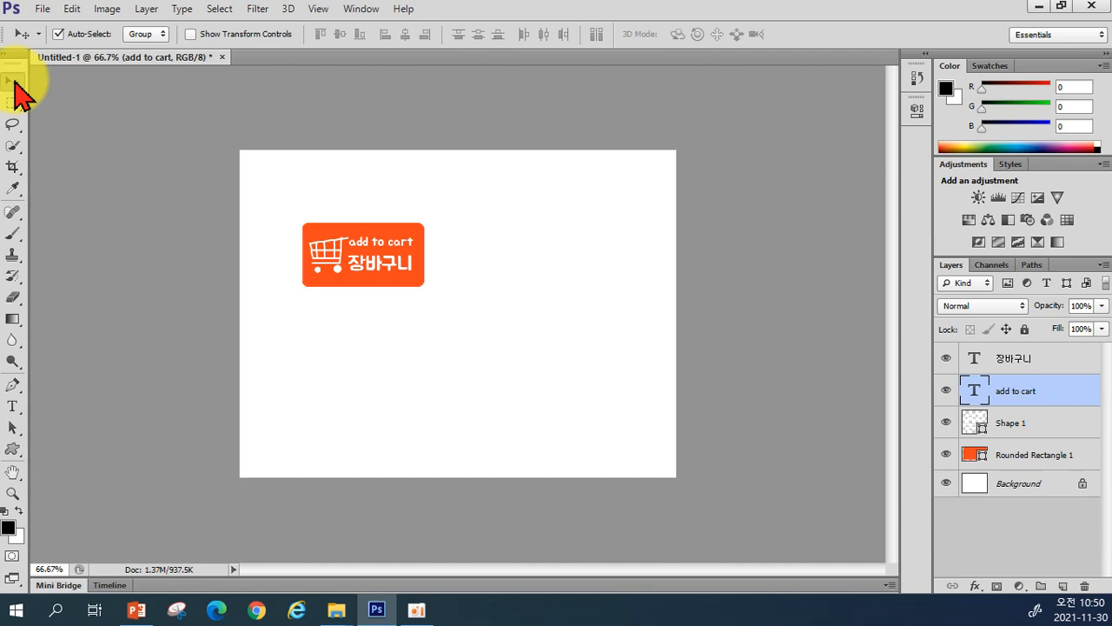
pyautogui.click(1030, 461)
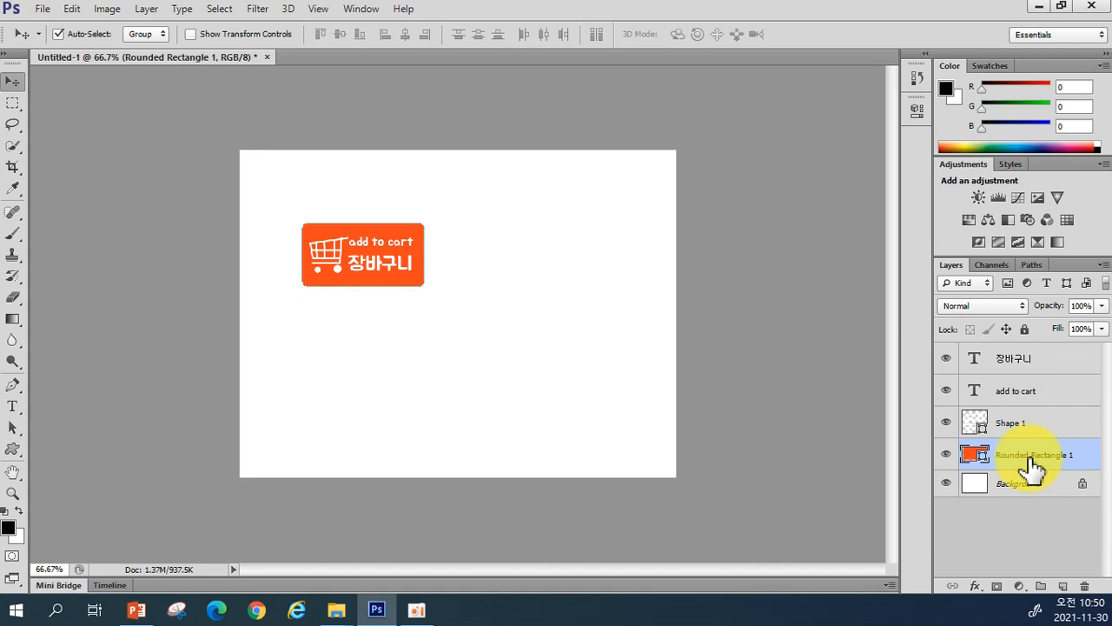
pyautogui.keyDown('shift'); pyautogui.click(1027, 364); pyautogui.keyUp('shift')
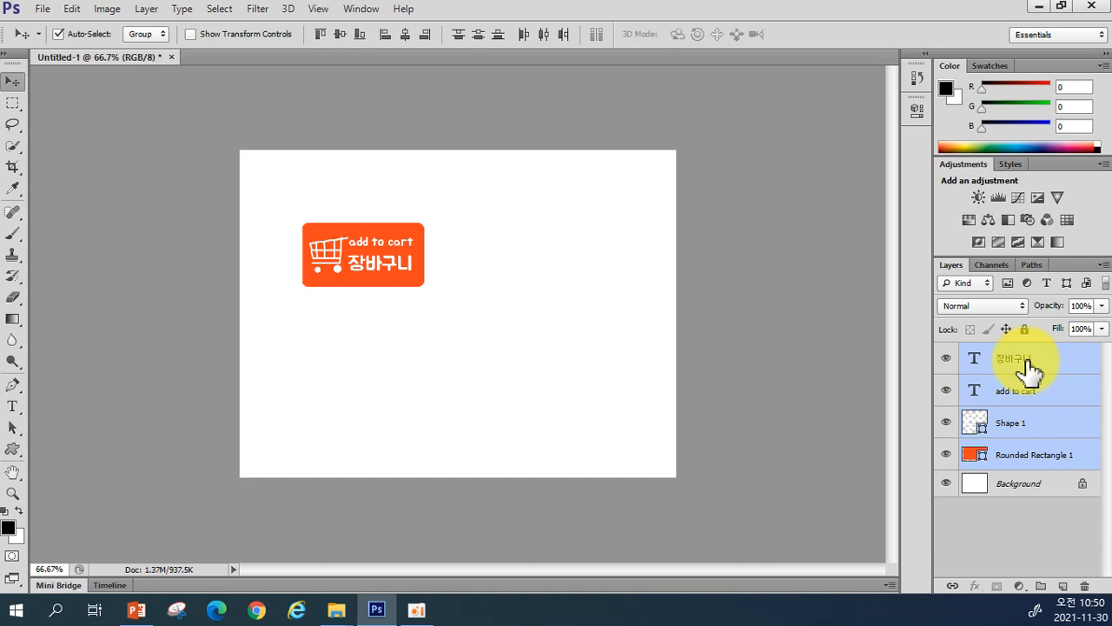
pyautogui.hotkey('ctrl', 'g')
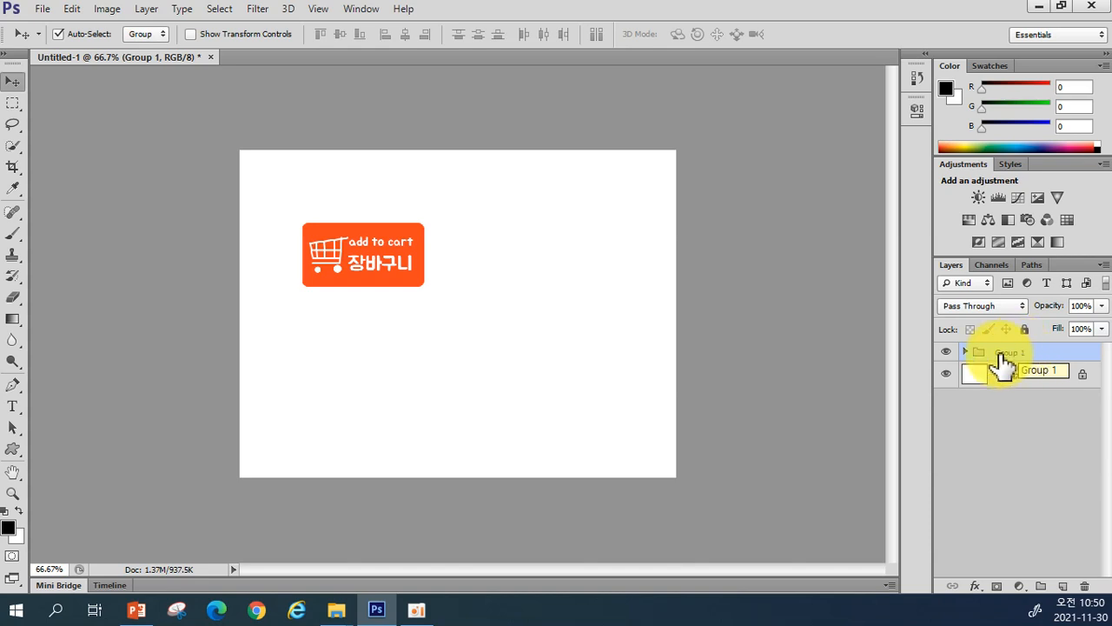
# Rename the new layer group as 장바구니버튼
pyautogui.doubleClick(1006, 353)
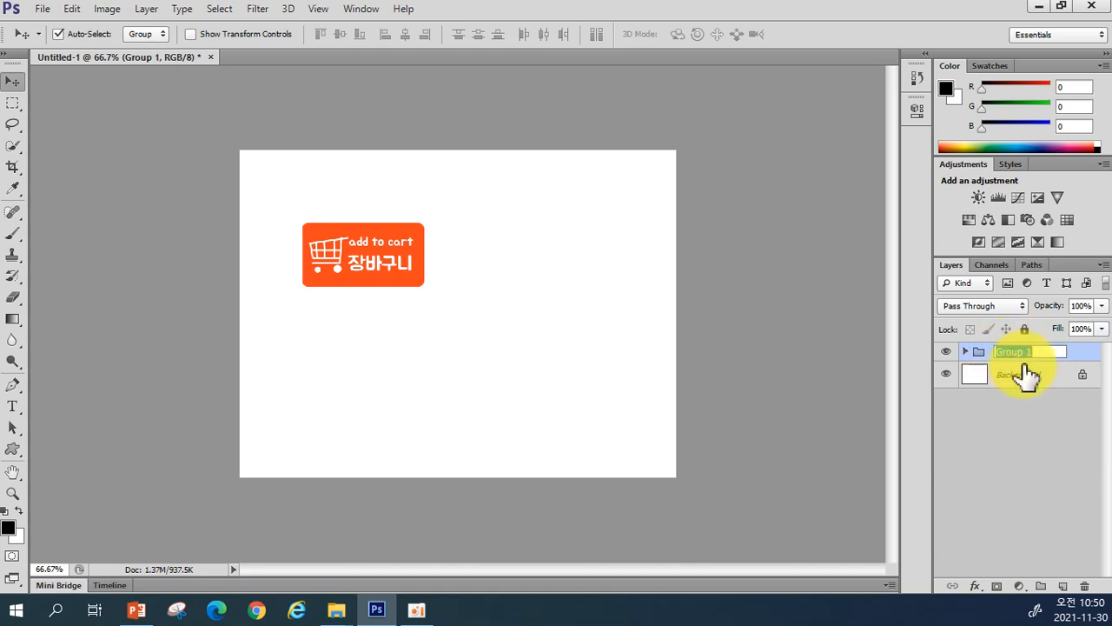
pyautogui.write('장바구니다')
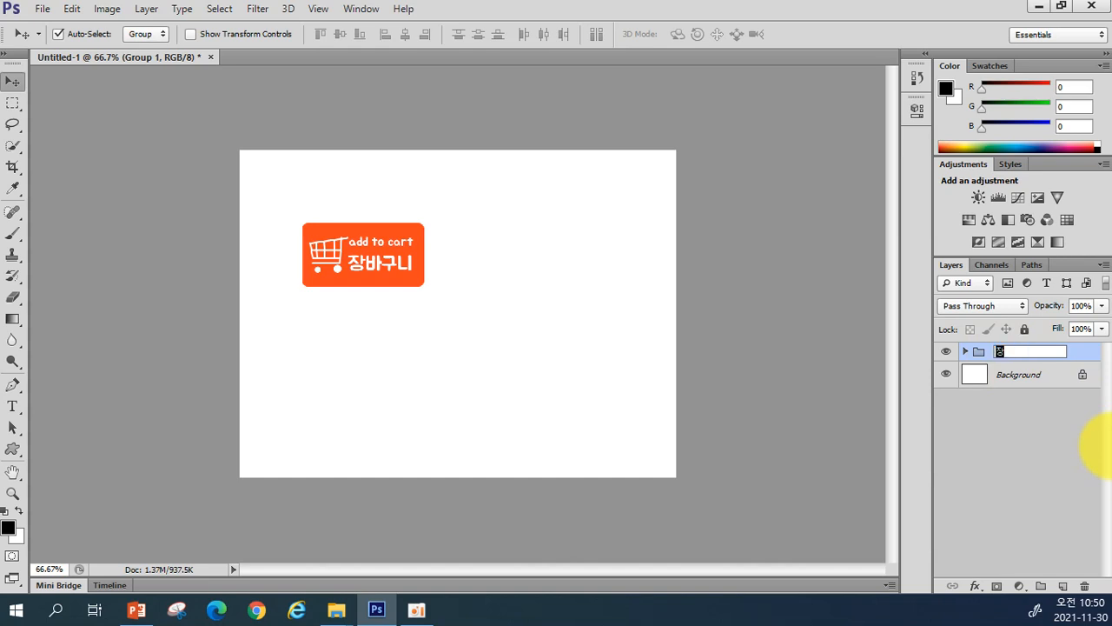
pyautogui.write('튼')
pyautogui.press('Return')
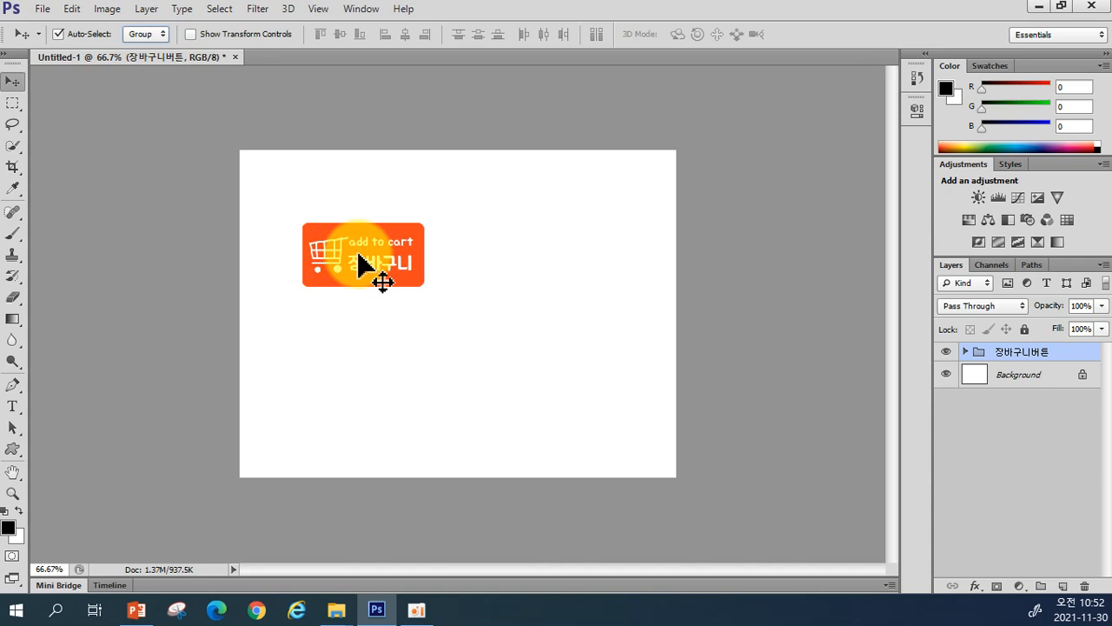
# Duplicate the button group beside the original, to its right with a small gap, and set auto-select to Layer
pyautogui.moveTo(358, 254); pyautogui.dragTo(489, 256)
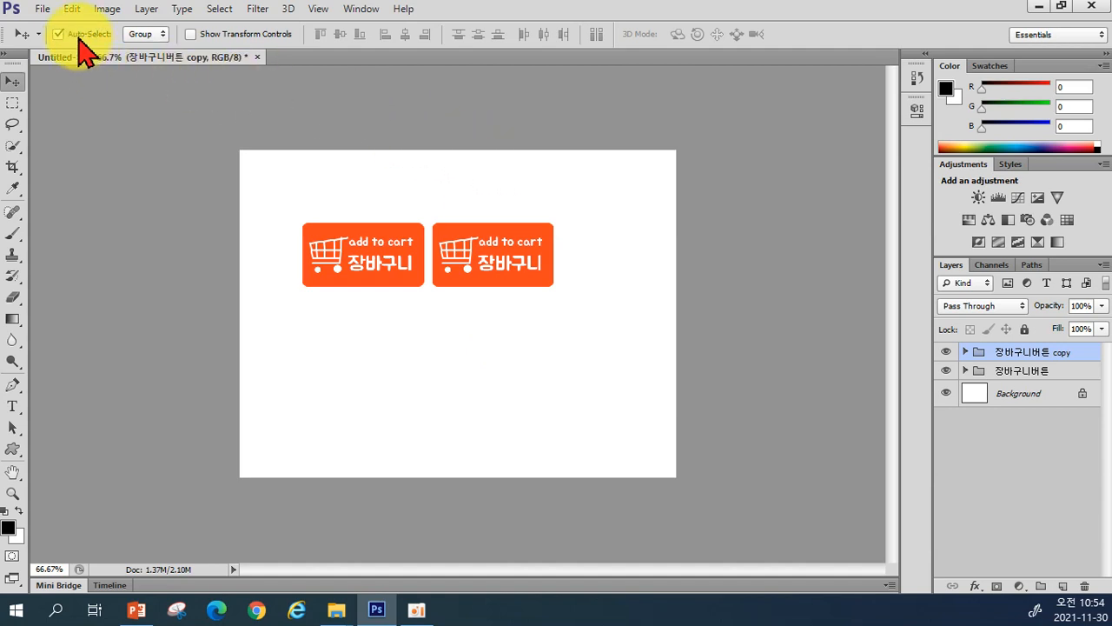
pyautogui.click(147, 36)
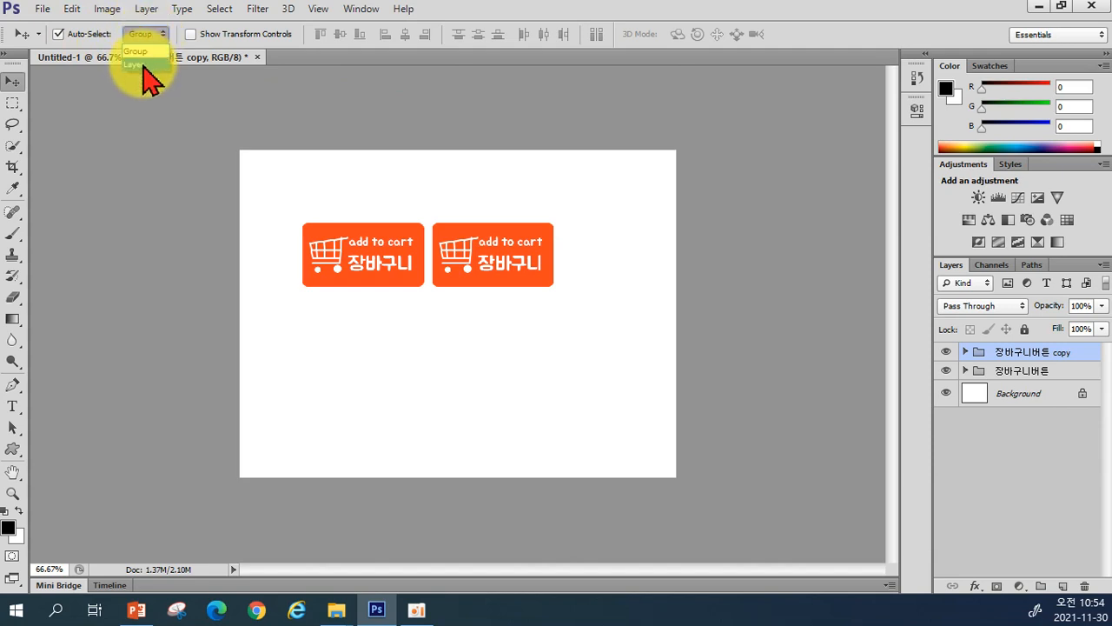
pyautogui.click(144, 65)
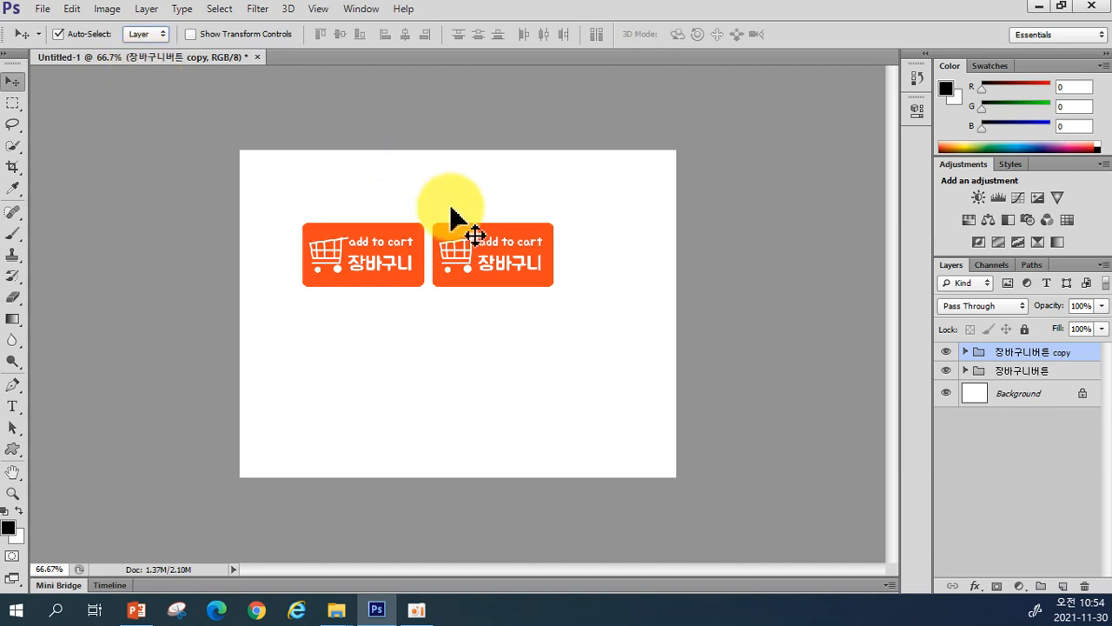
# Recolour the rounded rectangle of the copied button to a bright red
pyautogui.click(504, 293)
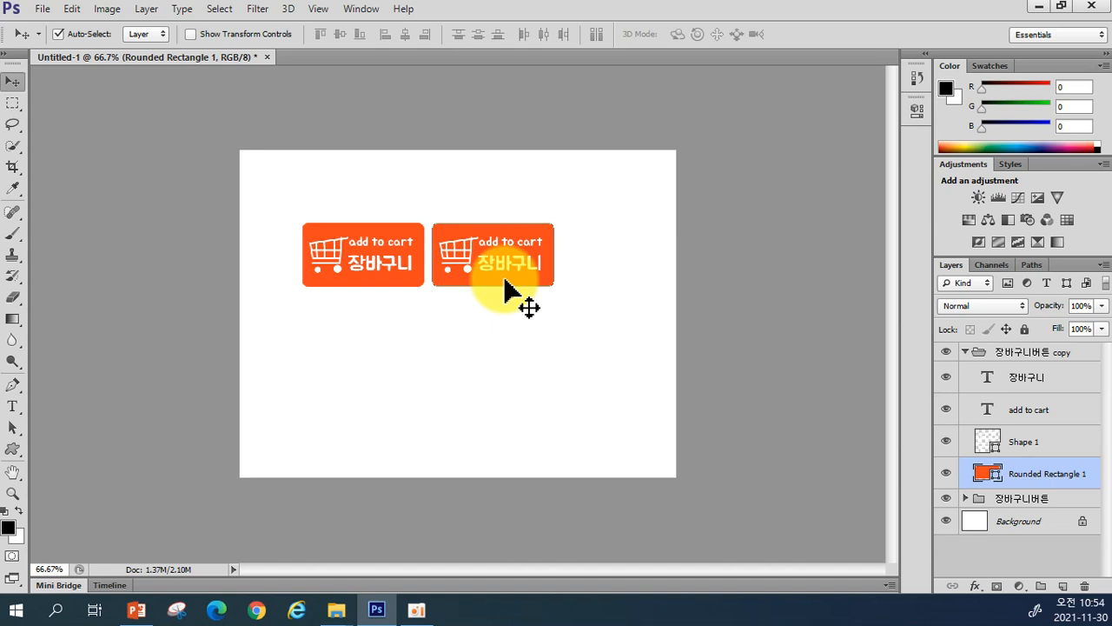
pyautogui.doubleClick(986, 473)
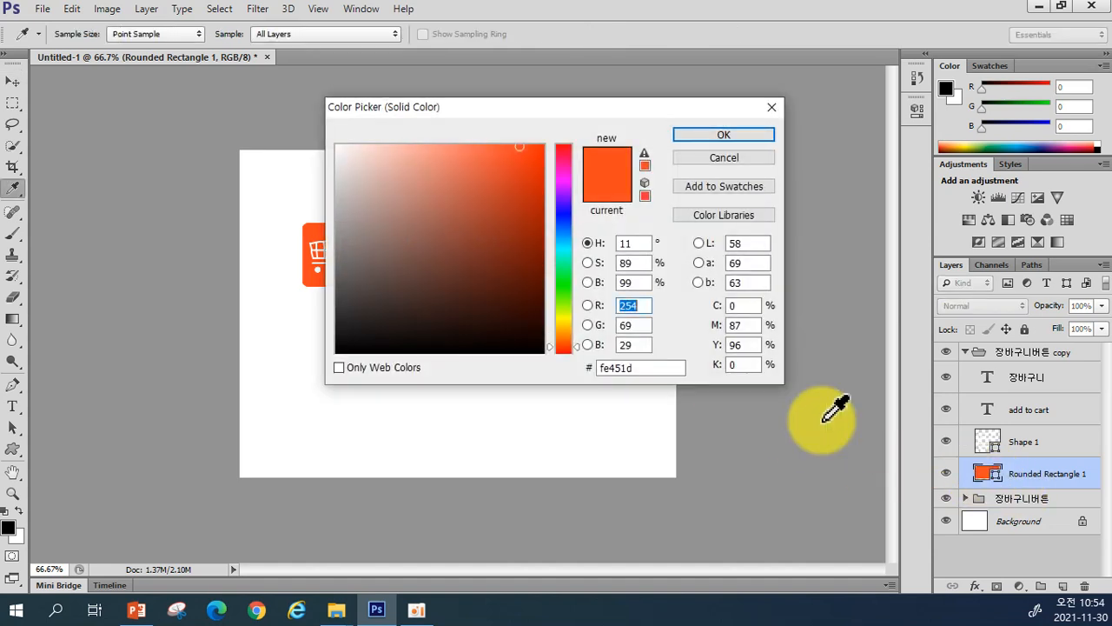
pyautogui.moveTo(527, 108); pyautogui.dragTo(693, 154)
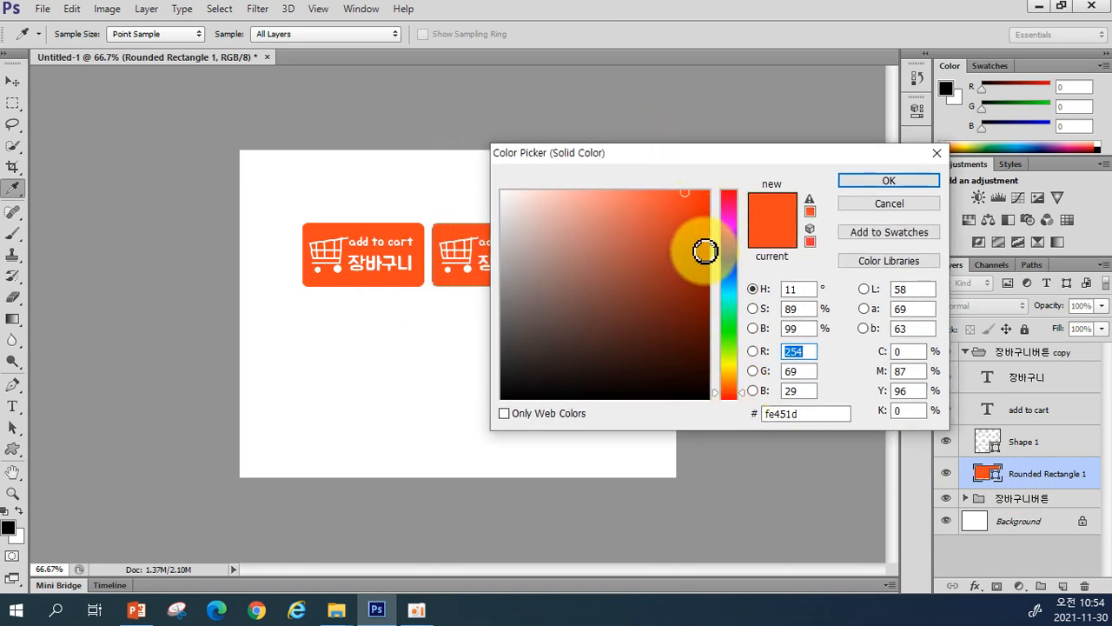
pyautogui.click(704, 251)
pyautogui.click(705, 222)
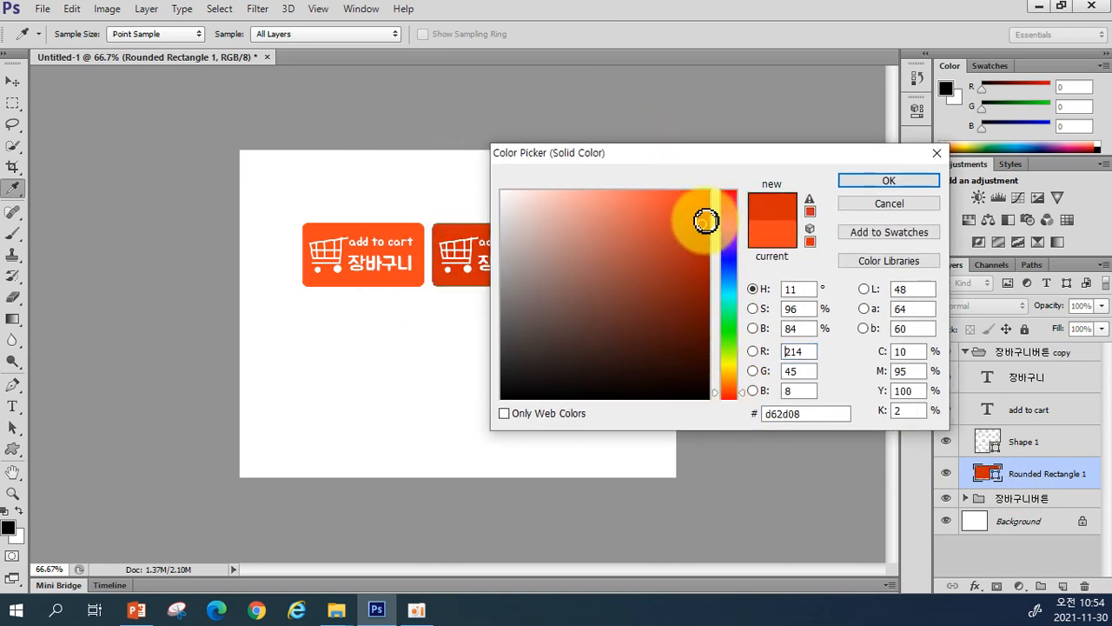
pyautogui.click(743, 398)
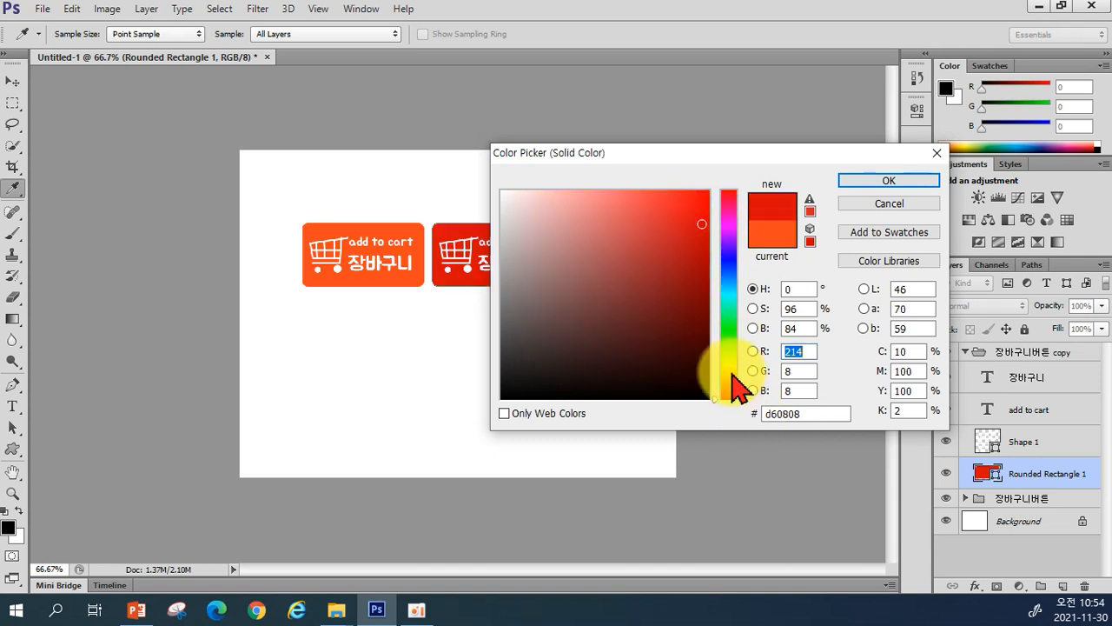
pyautogui.moveTo(690, 218); pyautogui.dragTo(724, 193)
pyautogui.click(706, 216)
pyautogui.click(707, 221)
pyautogui.moveTo(610, 160); pyautogui.dragTo(681, 266)
pyautogui.click(927, 284)
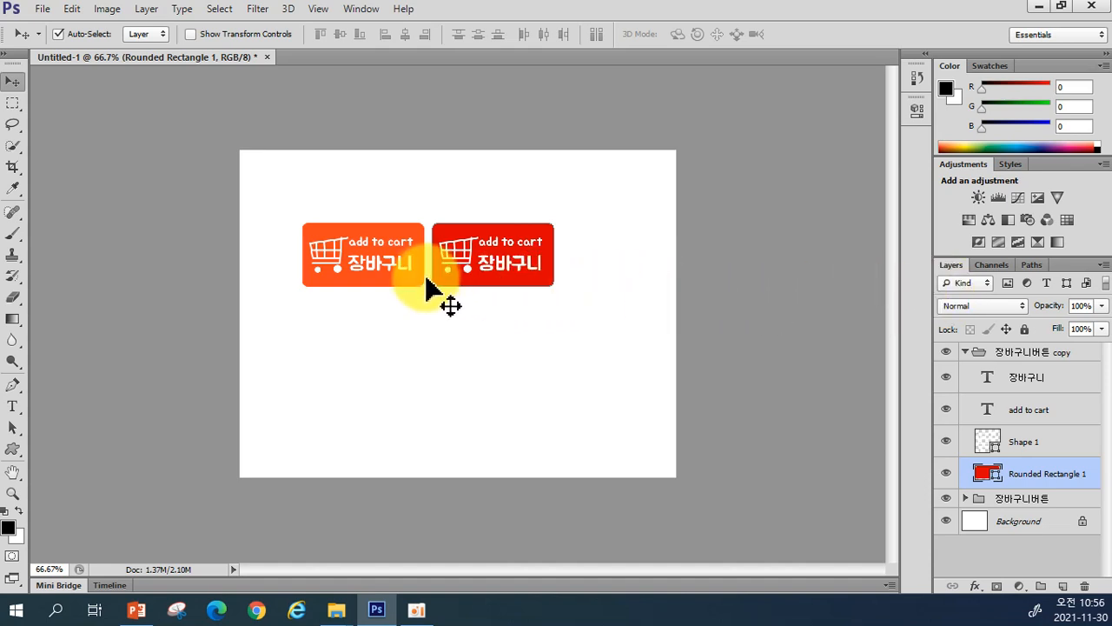
# Delete the shopping cart icon from the red button and switch to the Custom Shape tool
pyautogui.click(461, 266)
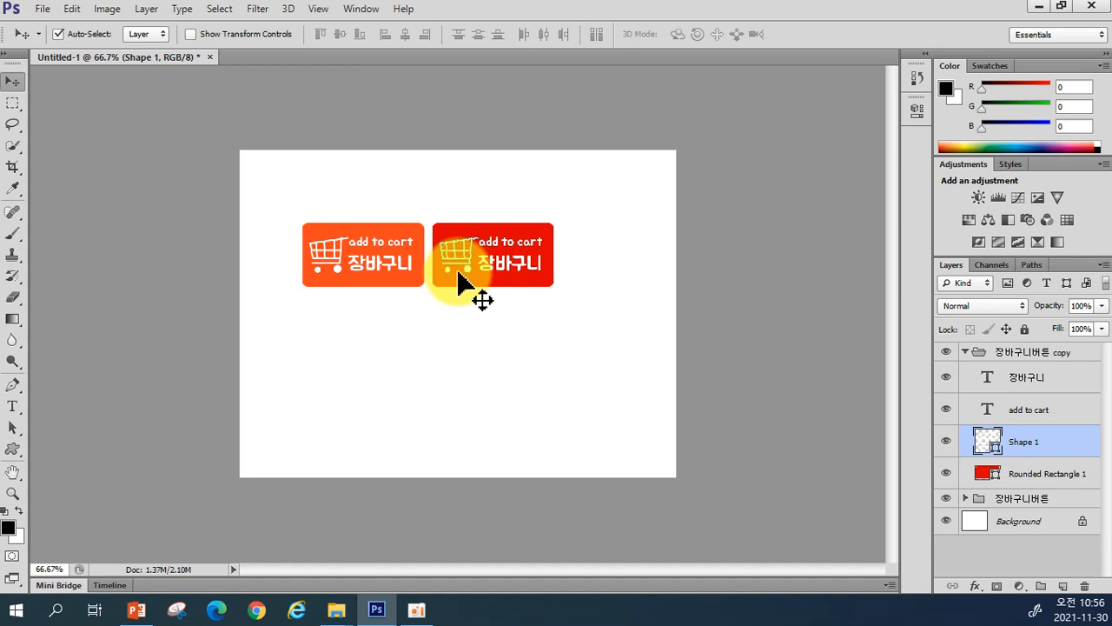
pyautogui.press('Delete')
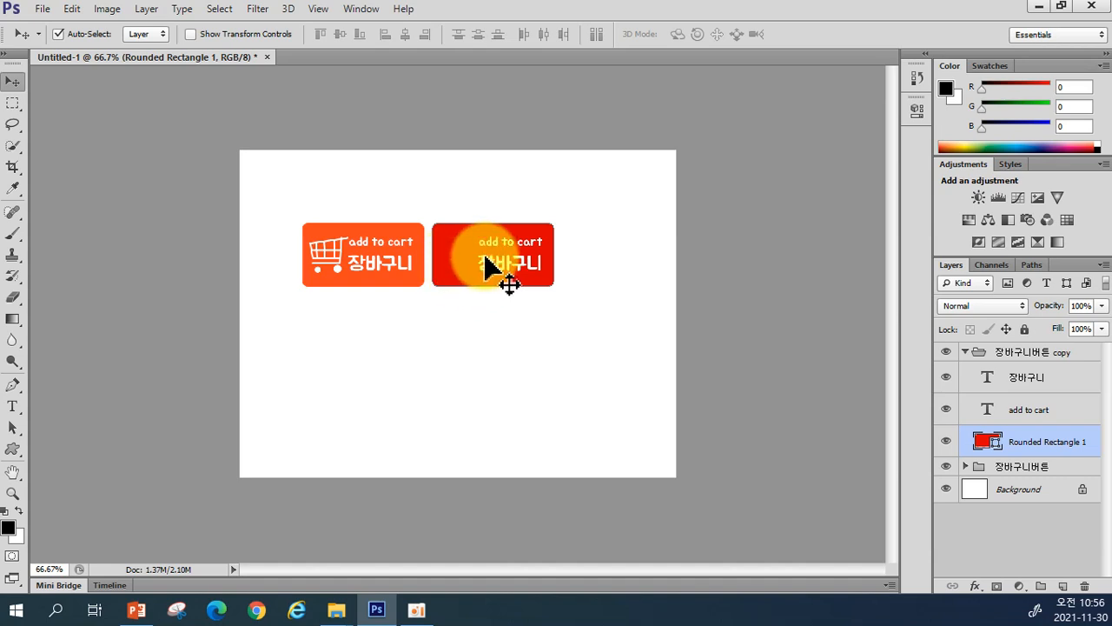
pyautogui.click(12, 448)
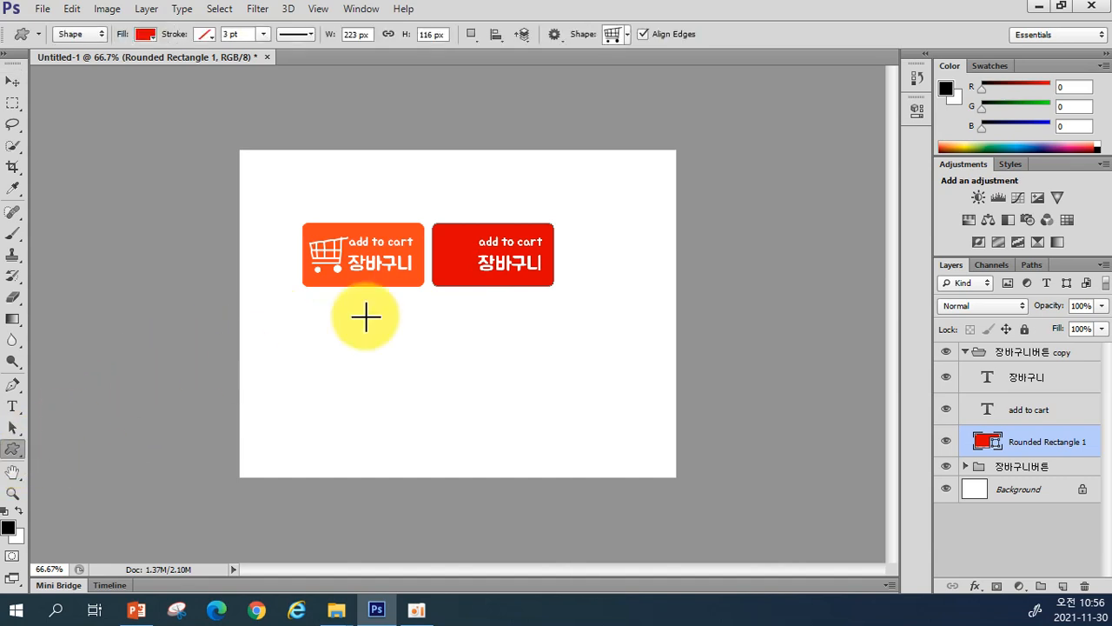
# Place a checked-box custom shape about 62 × 50 px on the red button, in front of its text
pyautogui.click(627, 35)
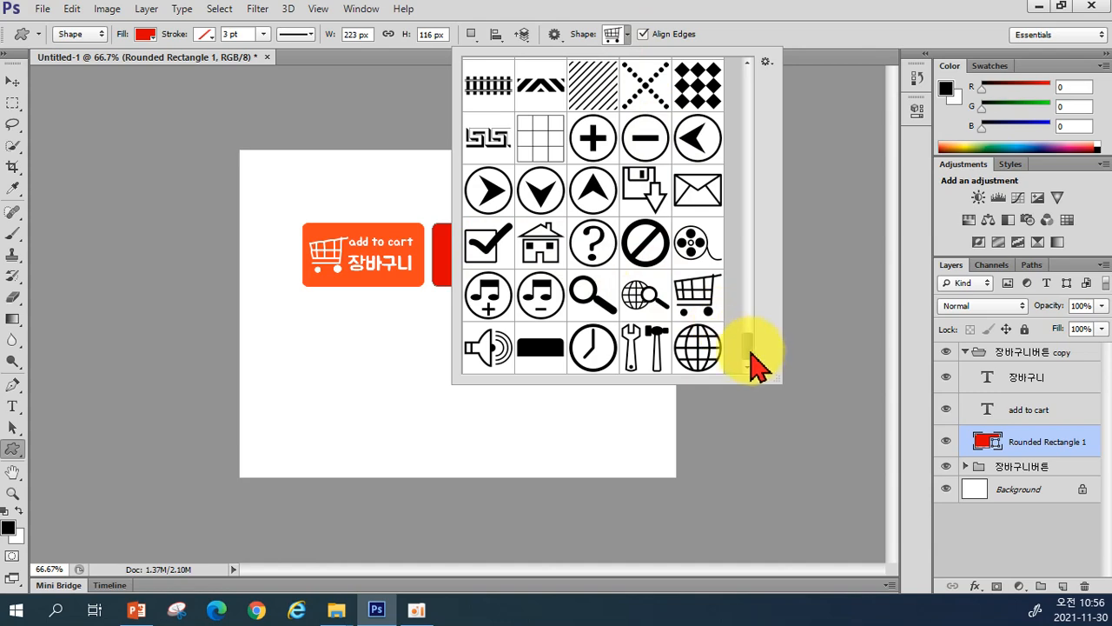
pyautogui.moveTo(747, 348); pyautogui.dragTo(747, 310)
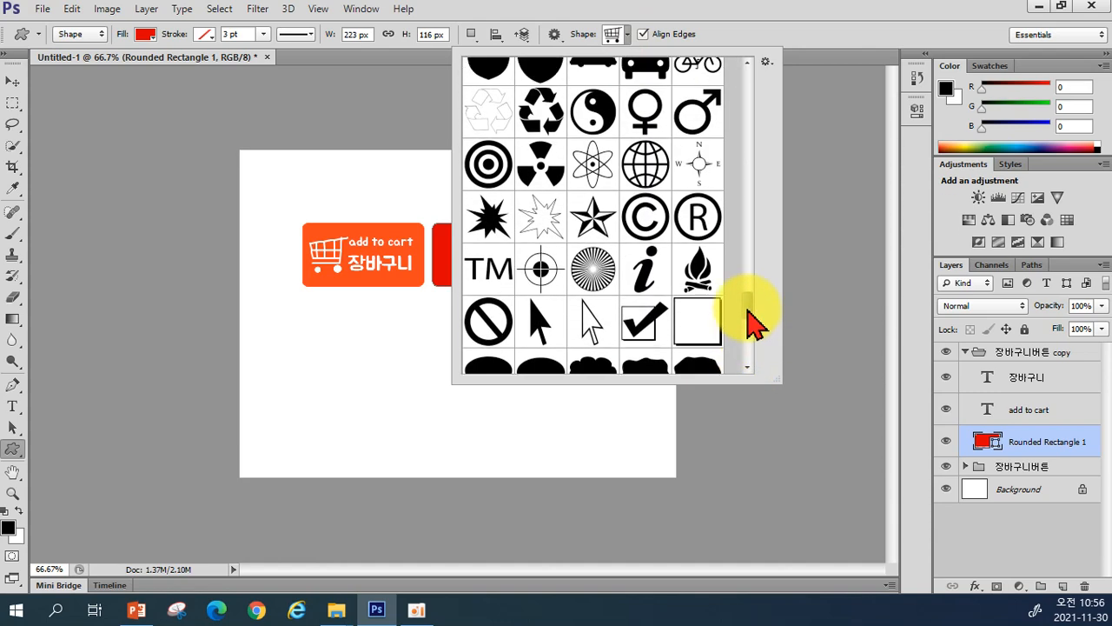
pyautogui.click(648, 330)
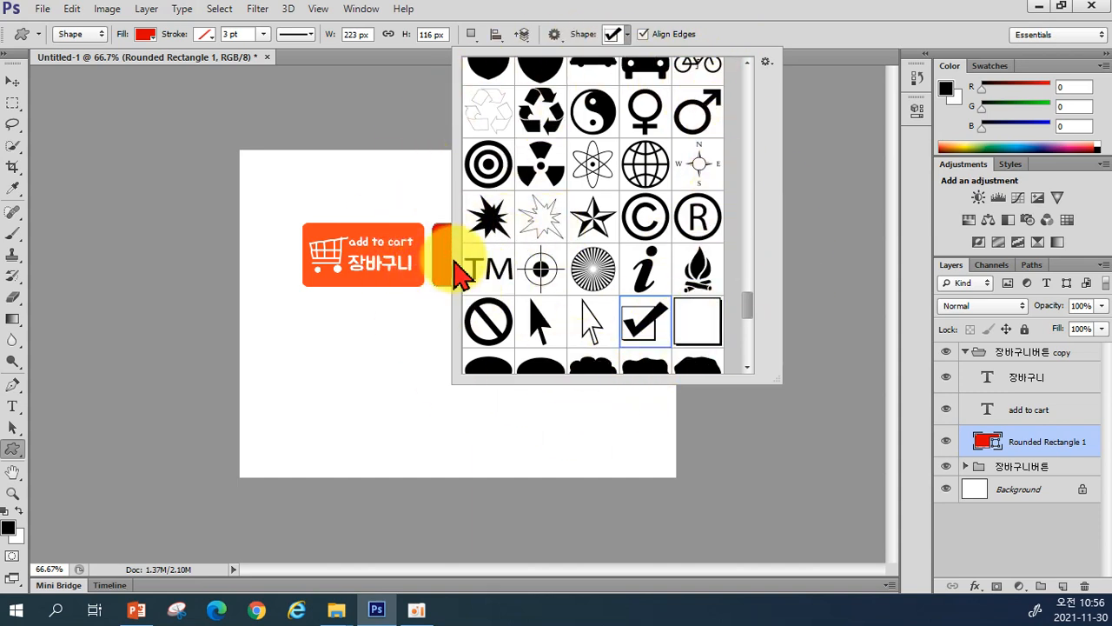
pyautogui.press('Escape')
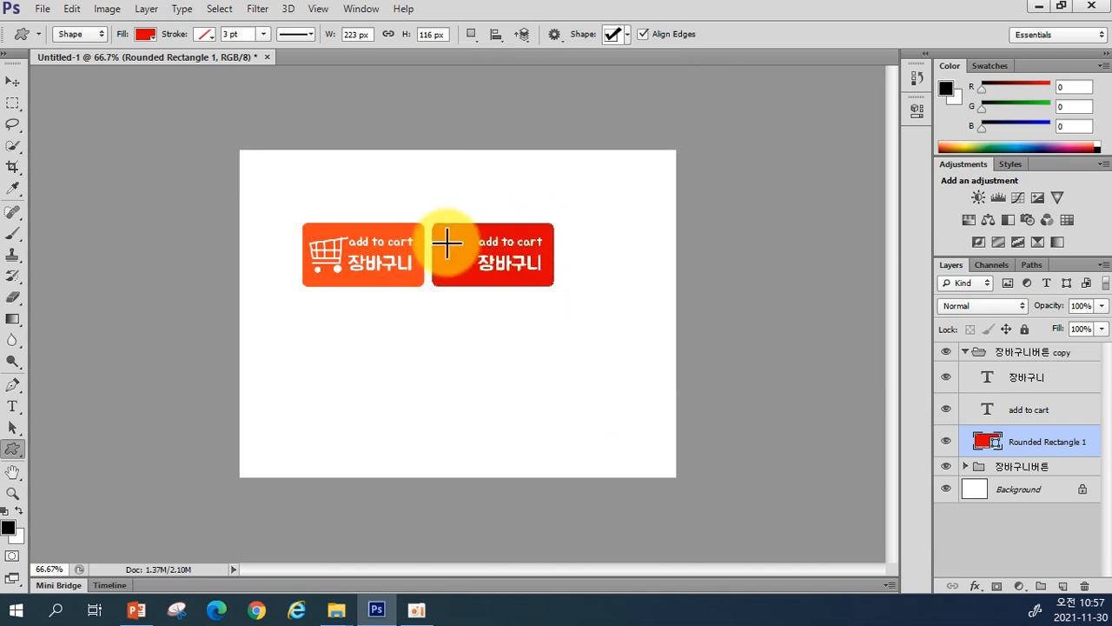
pyautogui.moveTo(444, 243); pyautogui.dragTo(474, 269)
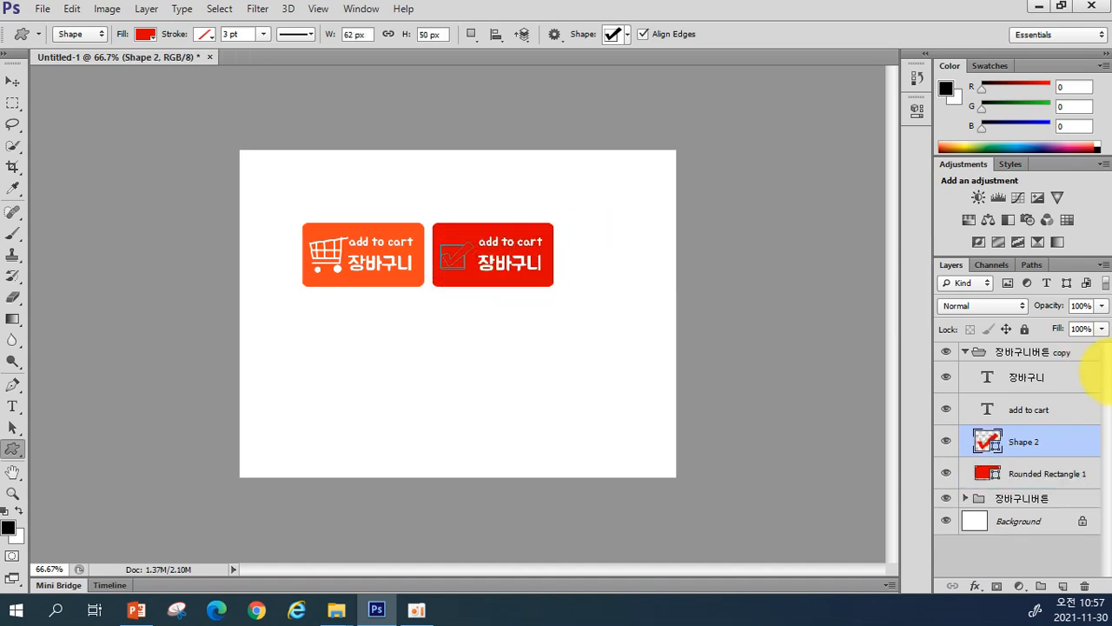
# Recolour the checked-box icon on the red button to white
pyautogui.doubleClick(989, 442)
pyautogui.moveTo(746, 340); pyautogui.dragTo(566, 298)
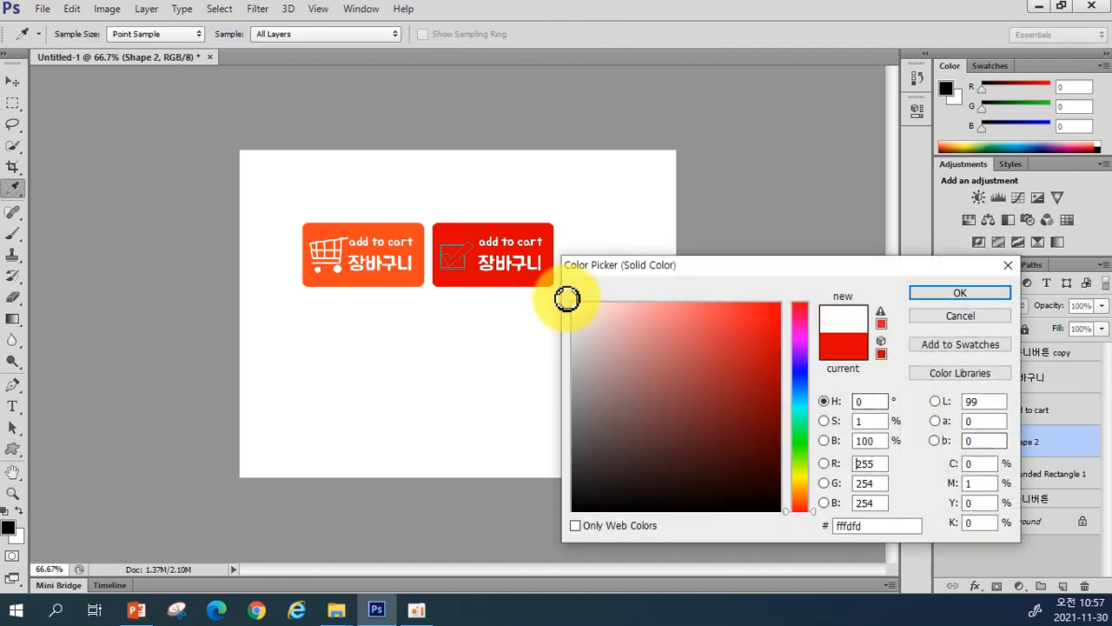
pyautogui.click(945, 293)
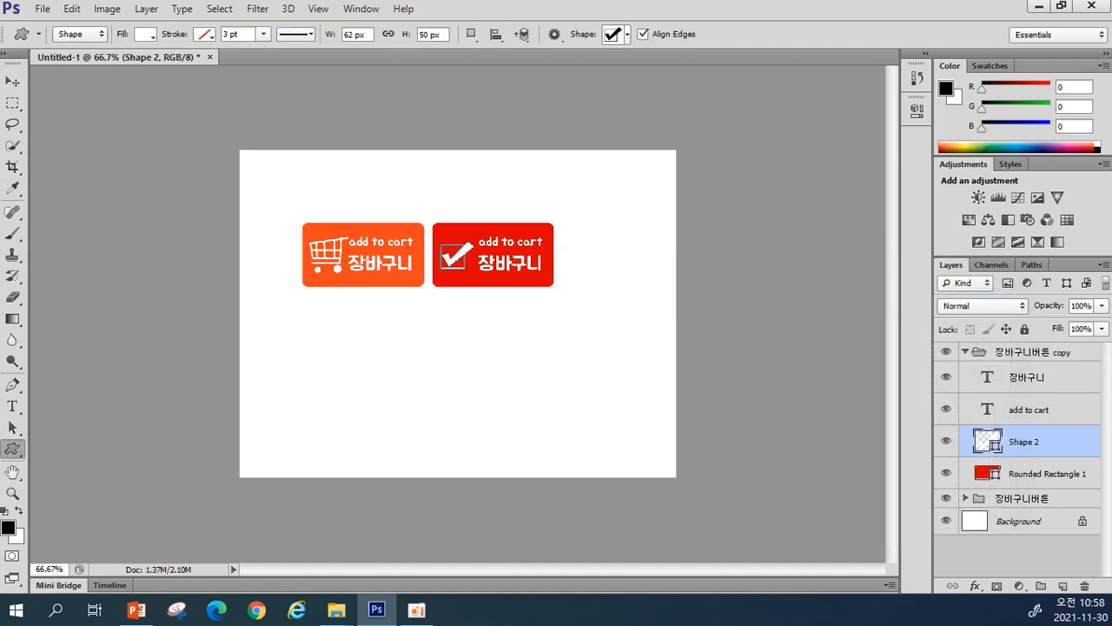
# Replace the "add to cart" text on the red button with "Buy now"
pyautogui.click(13, 406)
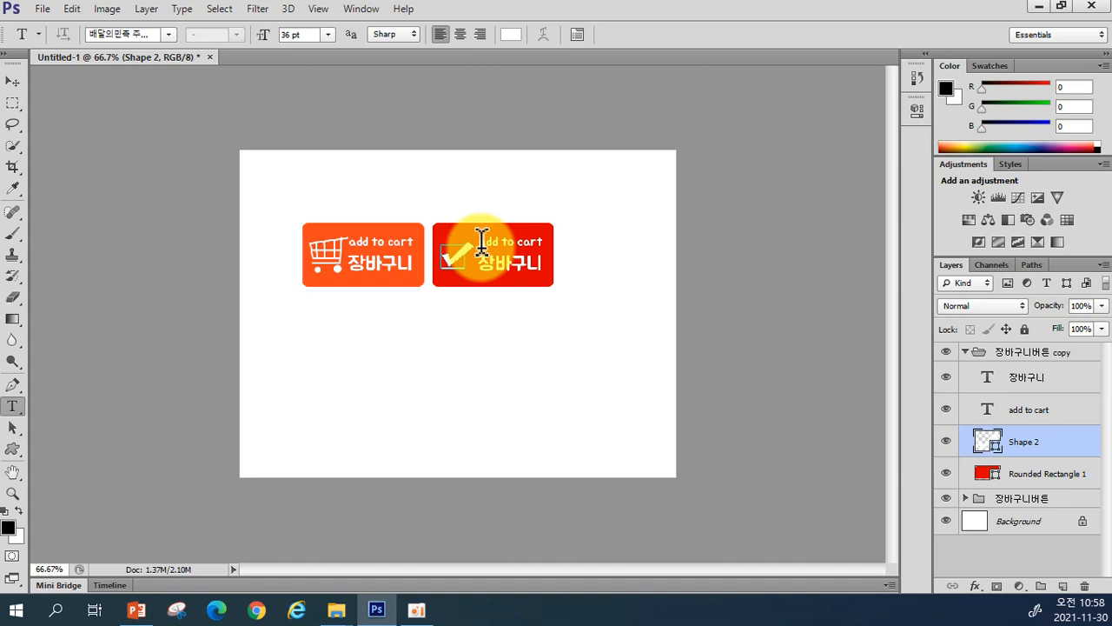
pyautogui.moveTo(482, 243); pyautogui.dragTo(591, 265)
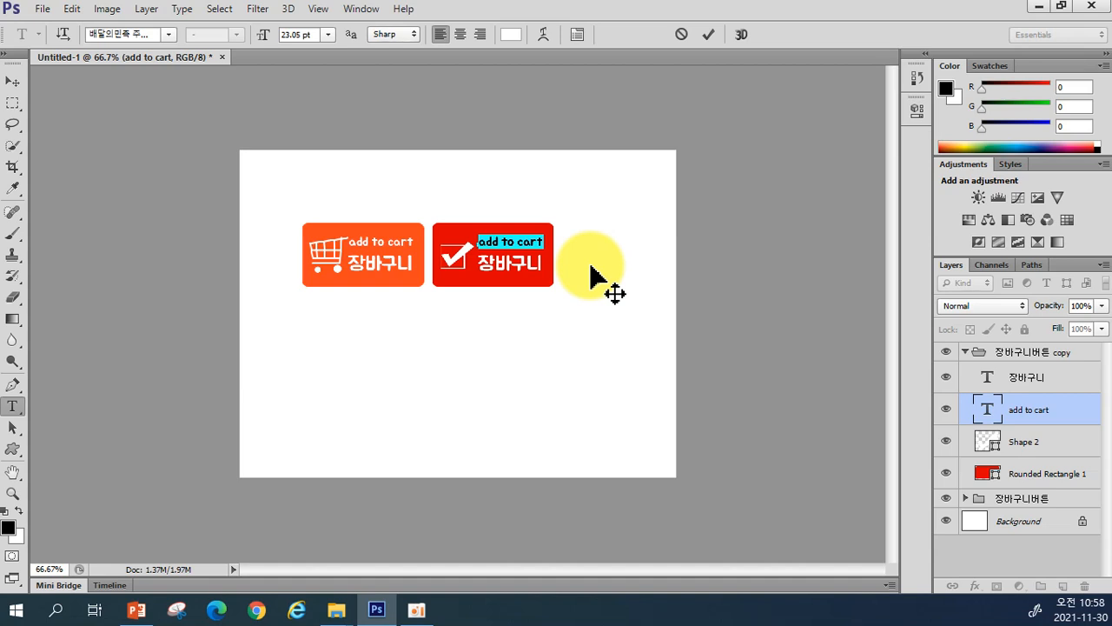
pyautogui.write('B')
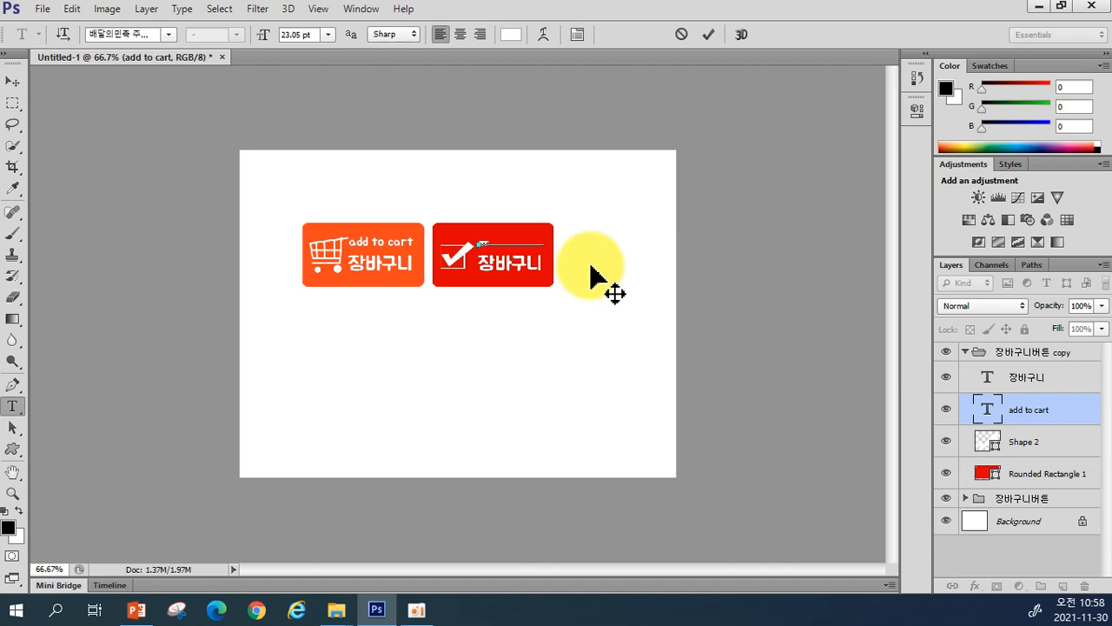
pyautogui.write('uy now')
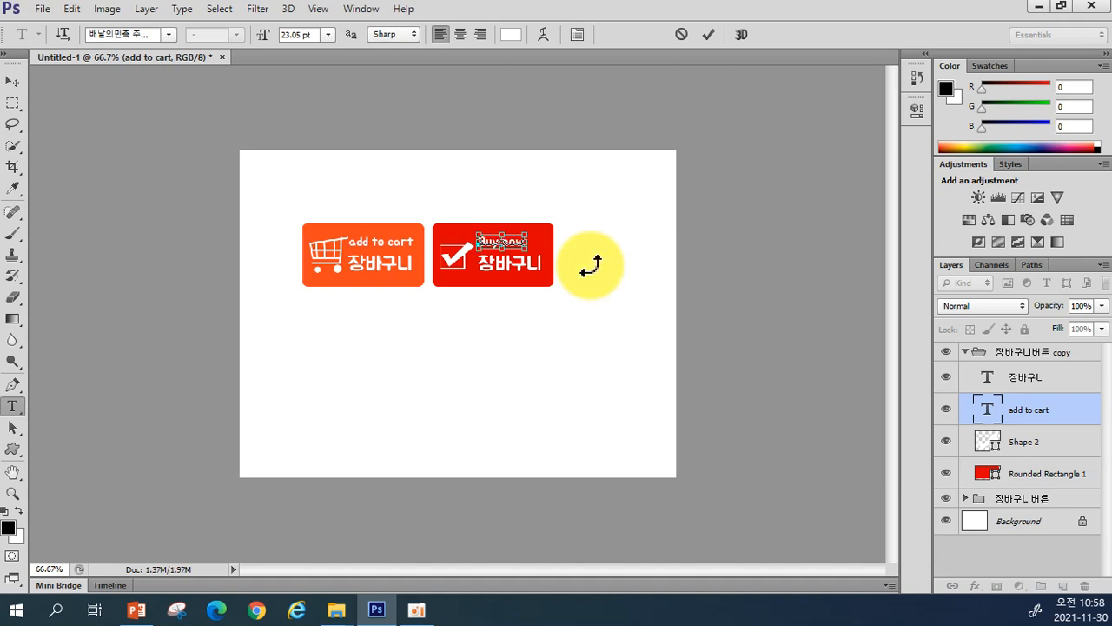
pyautogui.hotkey('ctrl', 'Return')
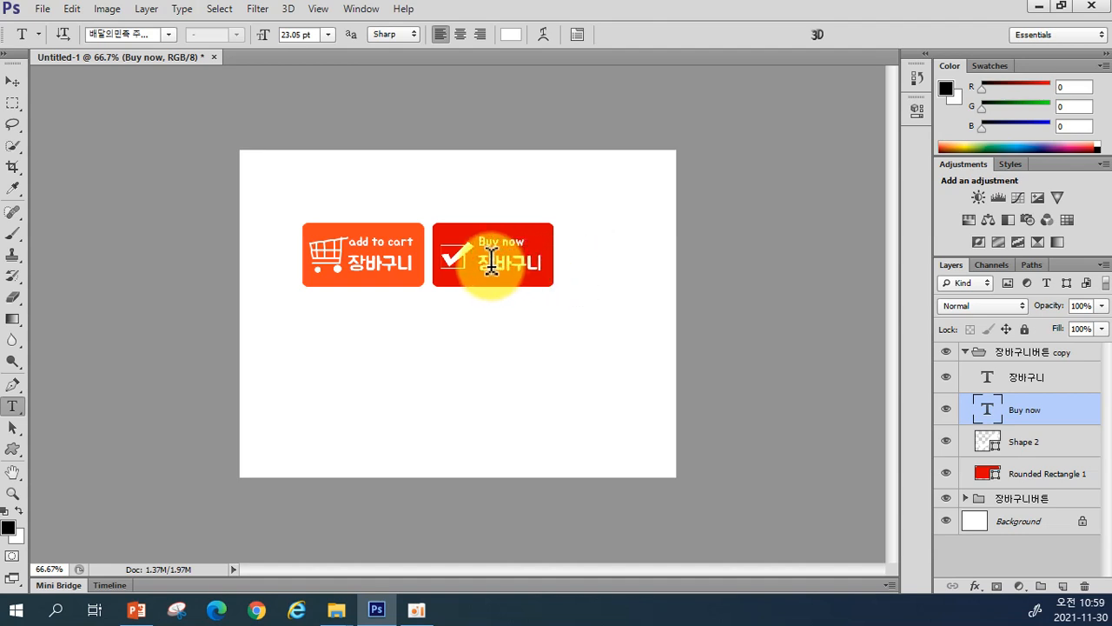
# Replace the 장바구니 text on the red button with 바로구매
pyautogui.moveTo(483, 262); pyautogui.dragTo(561, 282)
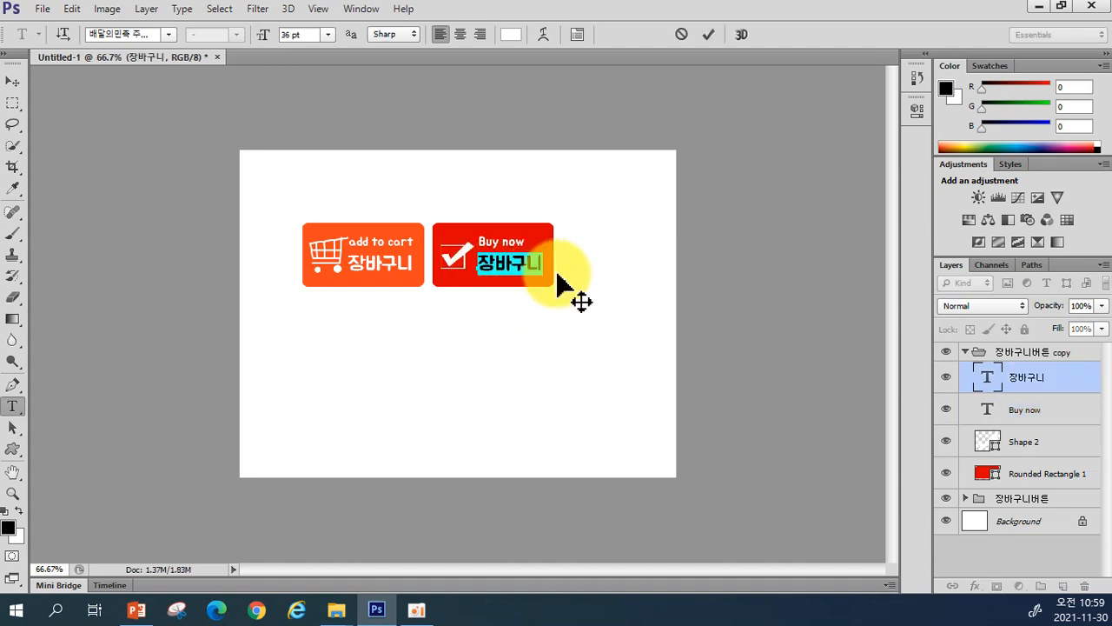
pyautogui.write('바로굼')
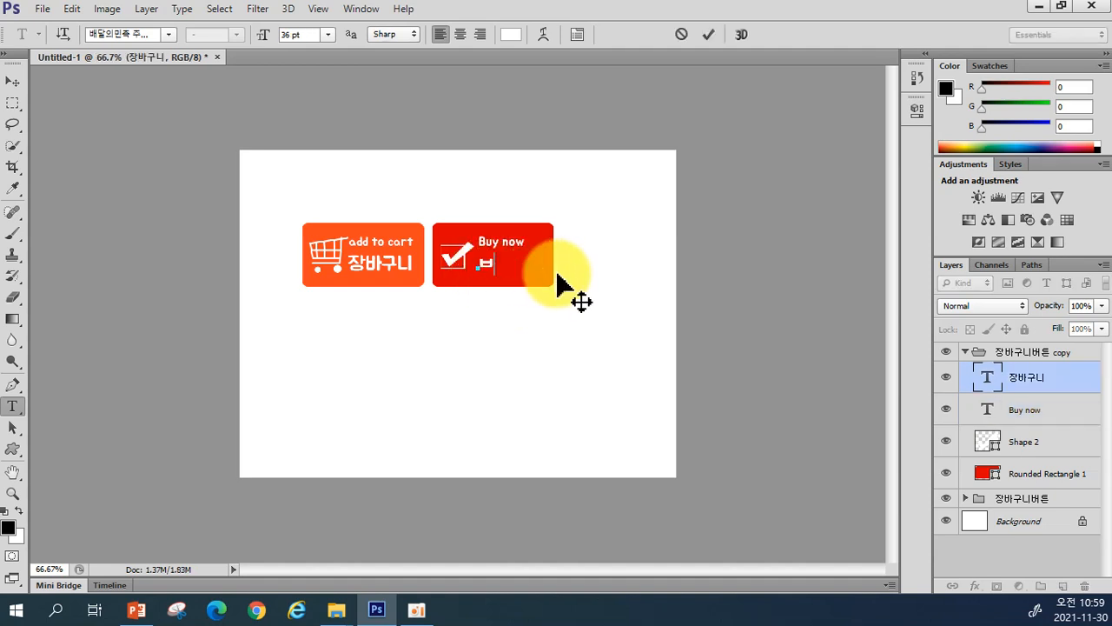
pyautogui.write('매')
pyautogui.press('ctrl')
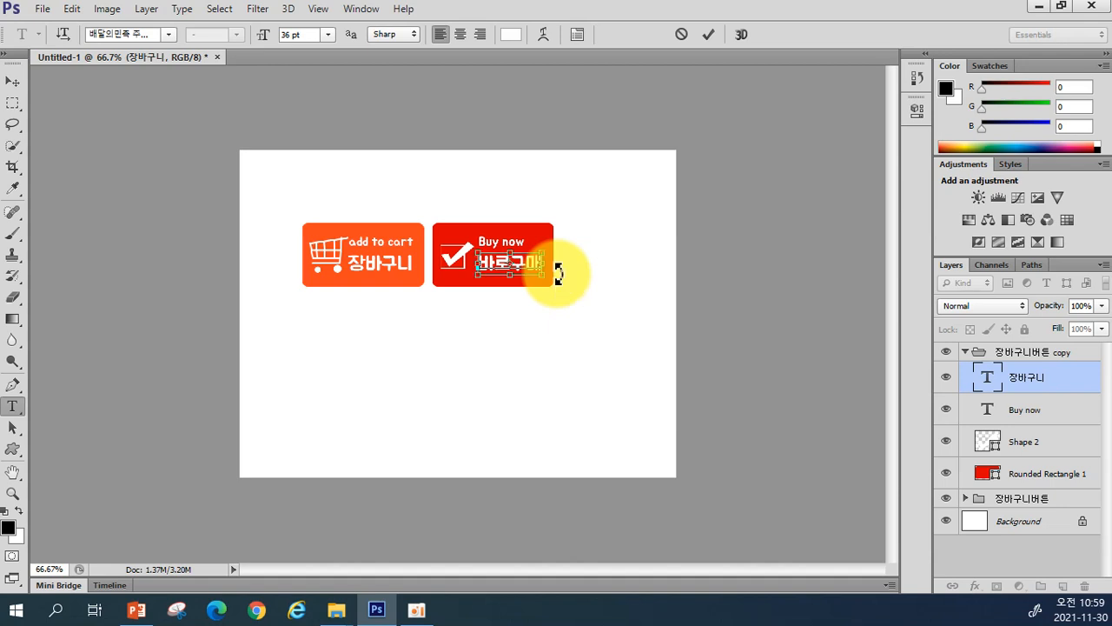
pyautogui.hotkey('ctrl', 'Return')
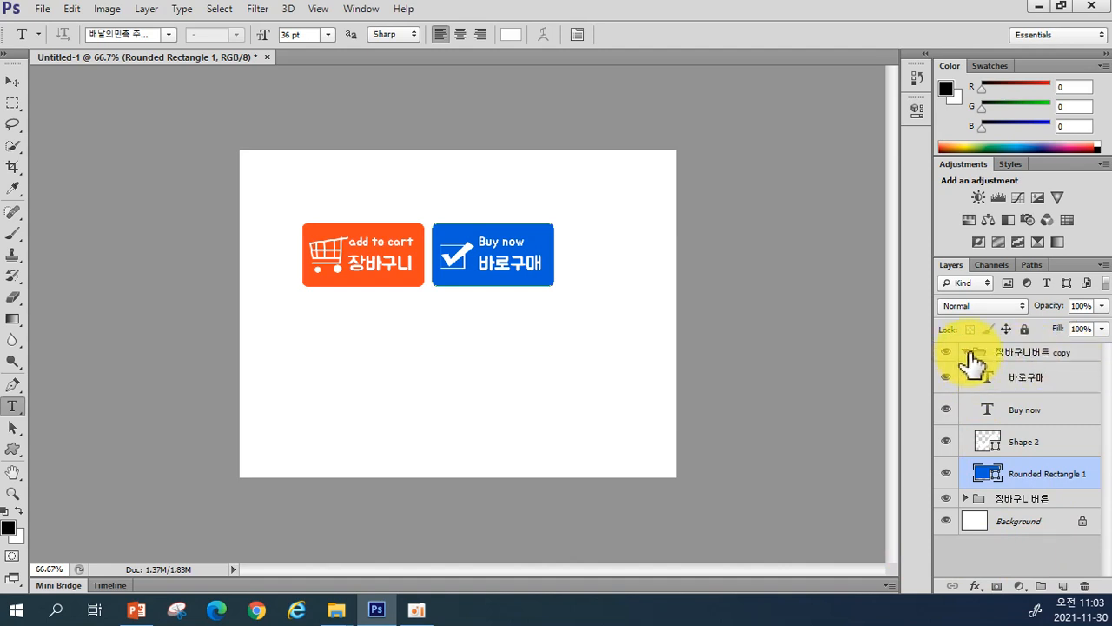
# Rename the copied button's layer group as 바로구매버튼 and collapse the group
pyautogui.doubleClick(1017, 353)
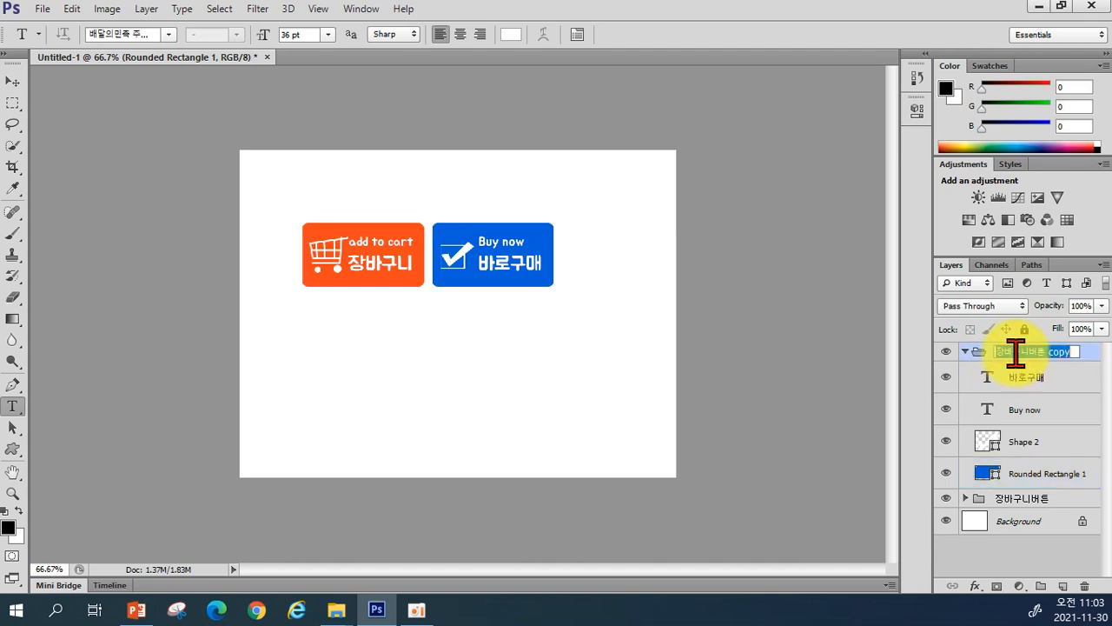
pyautogui.write('바로구')
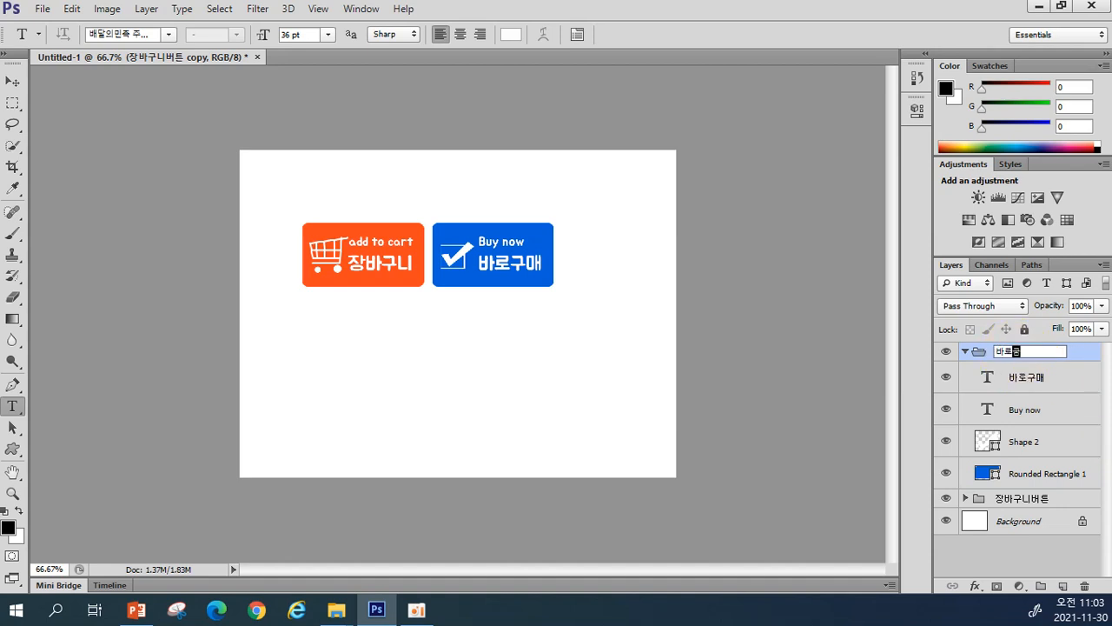
pyautogui.write('매버튼')
pyautogui.press('Return')
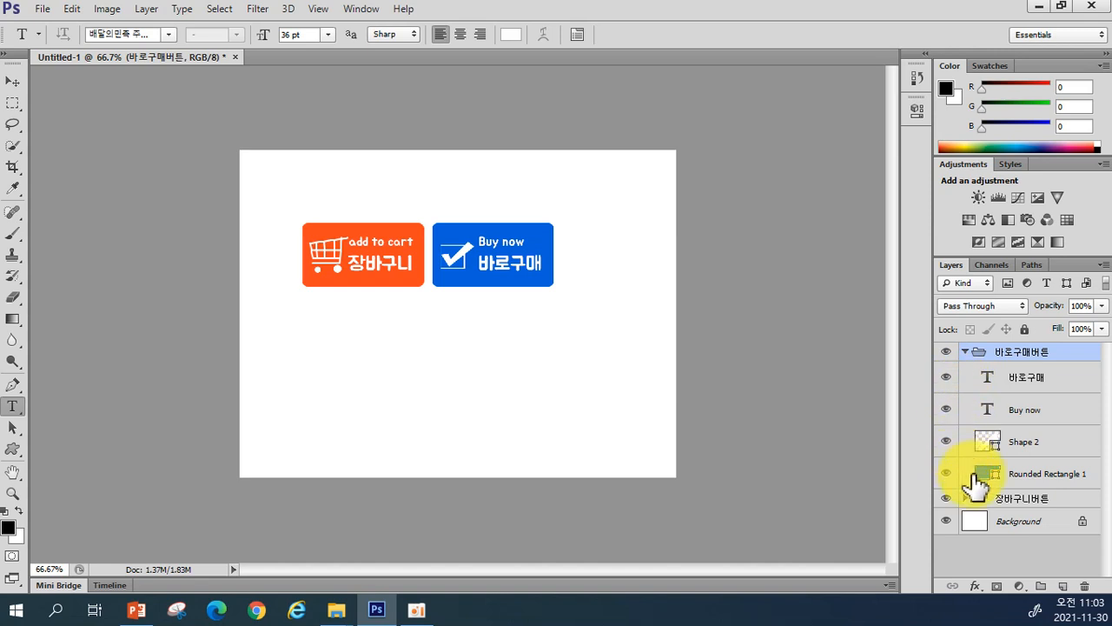
pyautogui.click(965, 352)
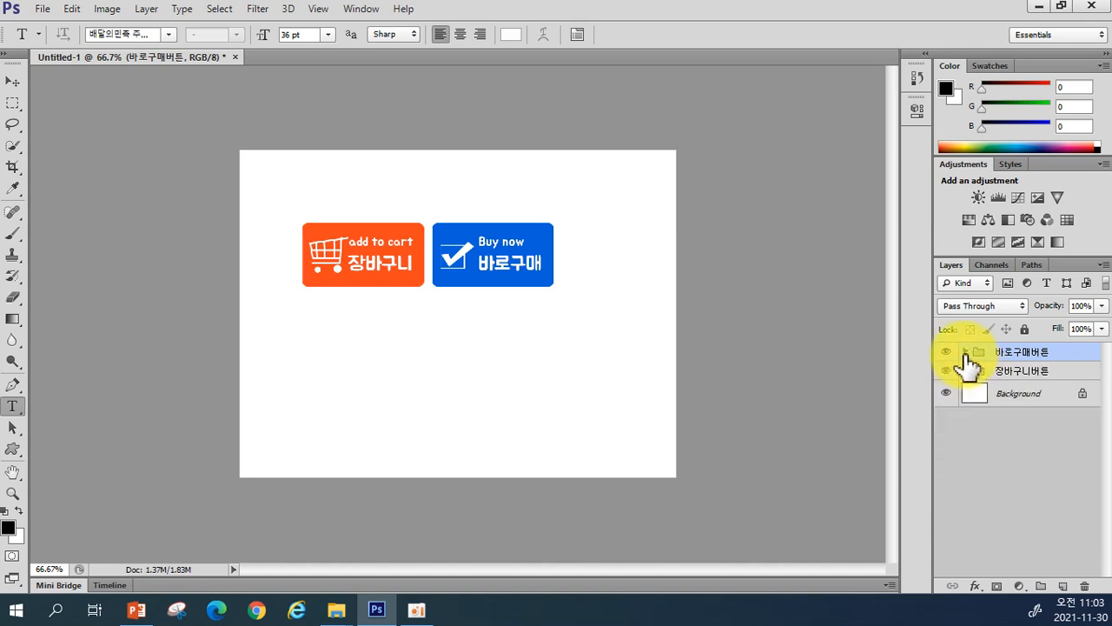
pyautogui.click(965, 352)
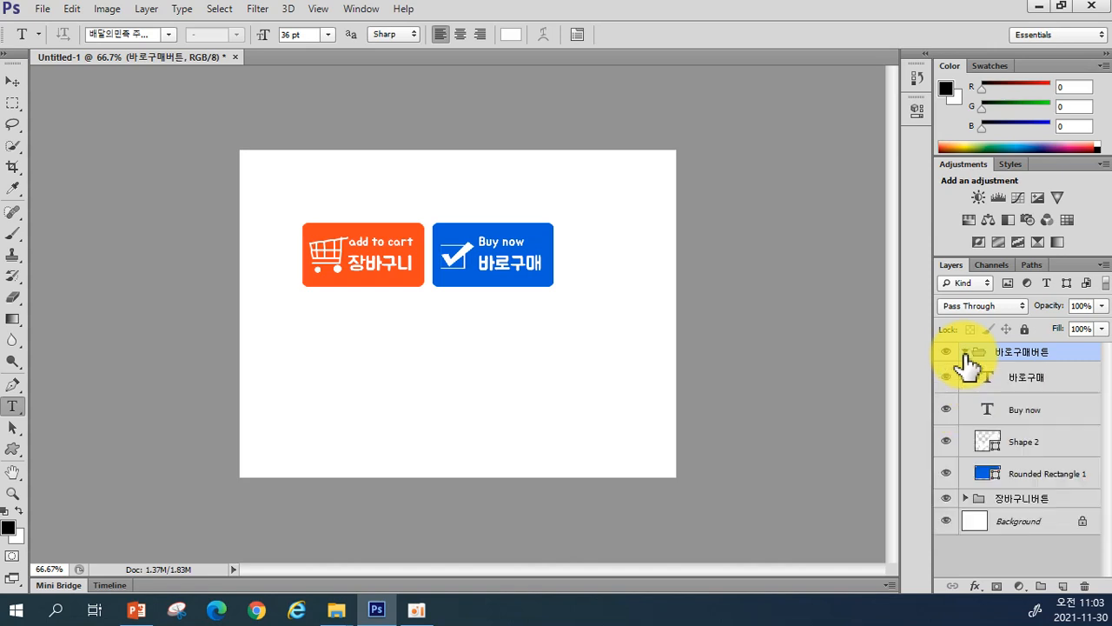
pyautogui.click(964, 352)
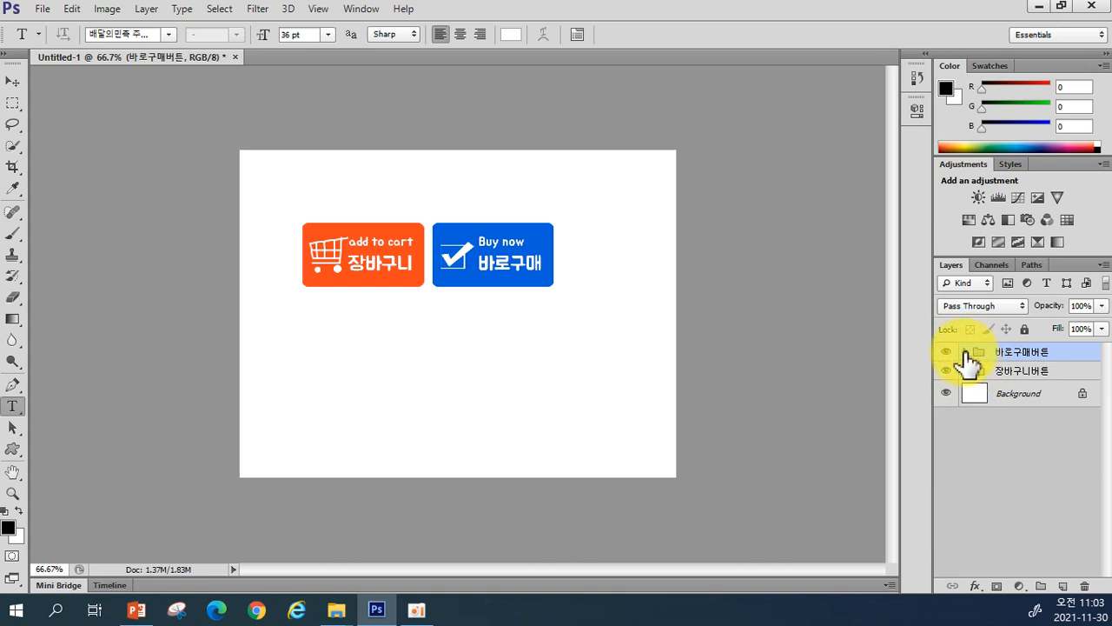
pyautogui.click(965, 352)
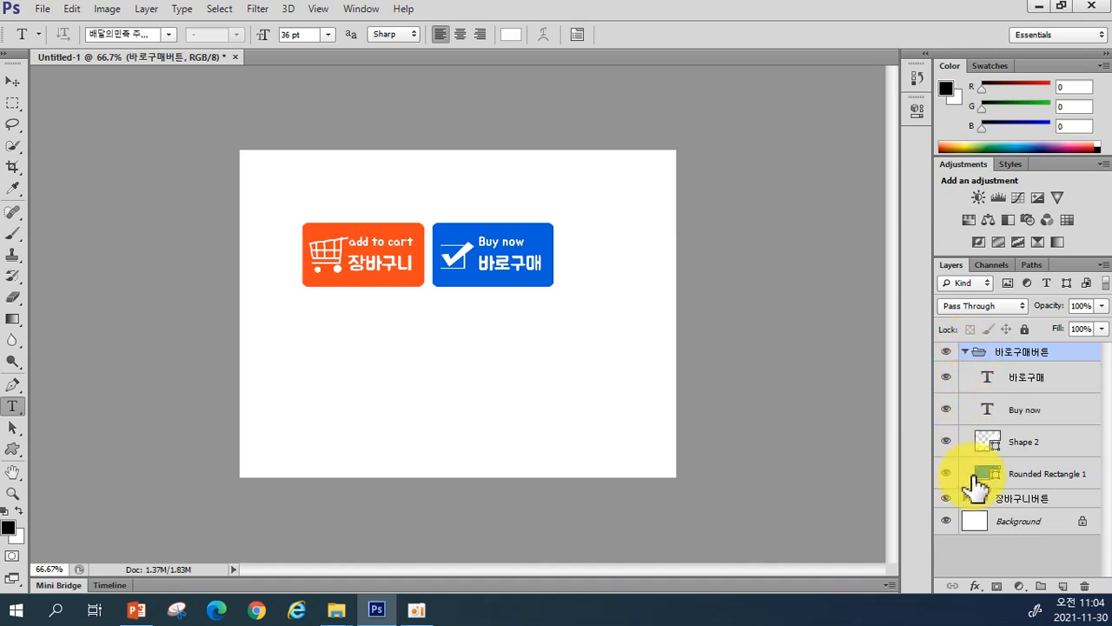
pyautogui.click(964, 351)
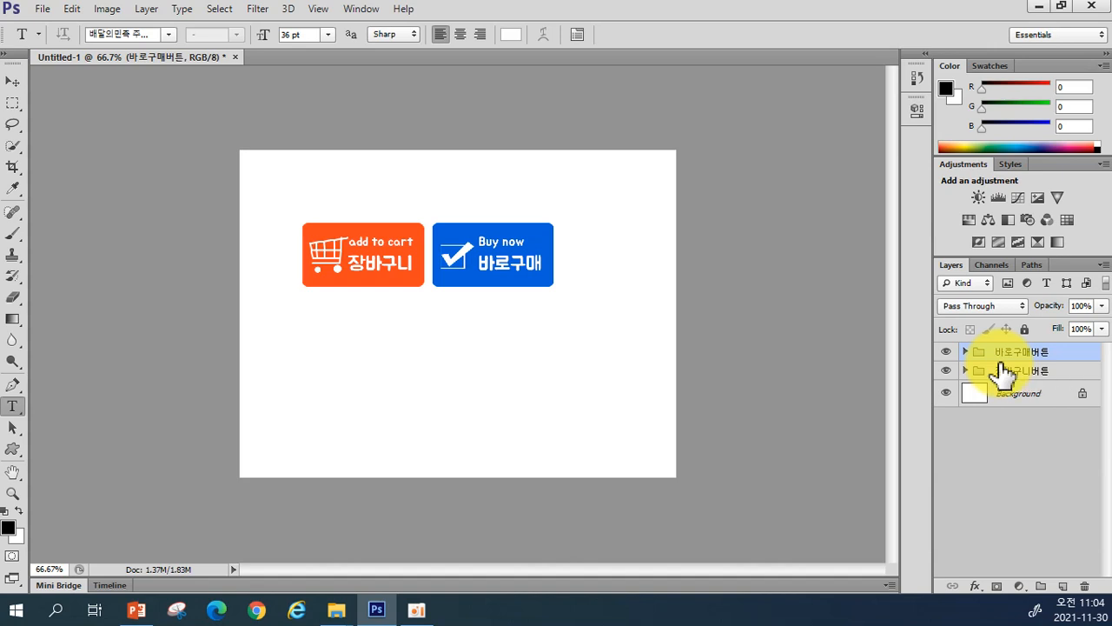
# Ungroup the 바로구매버튼 layers, trying out regrouping and ungrouping them once more
pyautogui.hotkey('ctrl', 'shift', 'g')
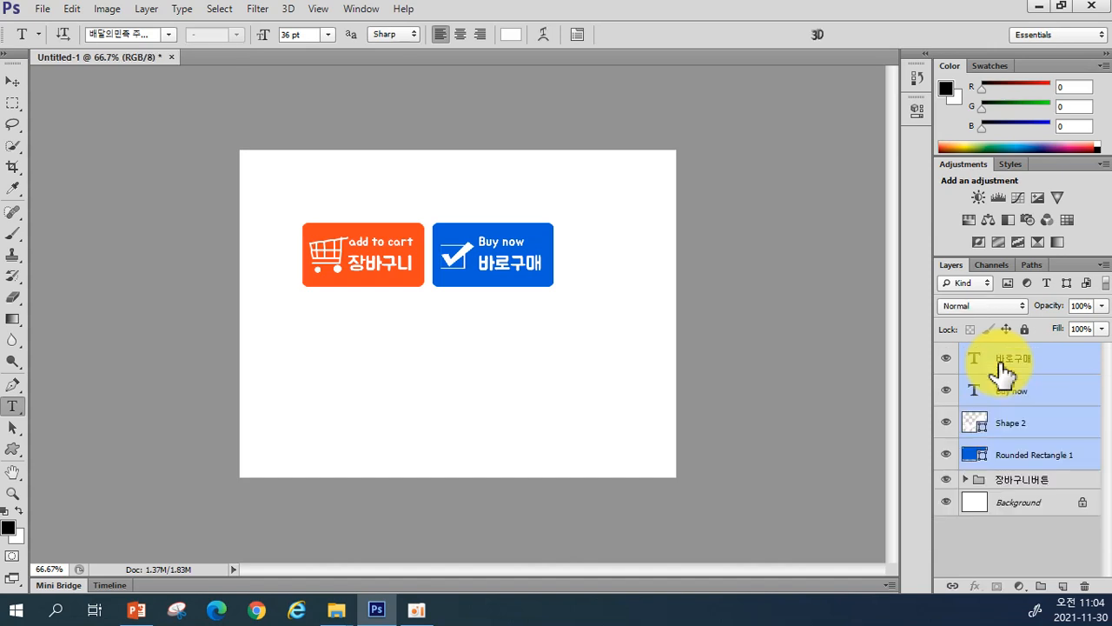
pyautogui.hotkey('ctrl', 'g')
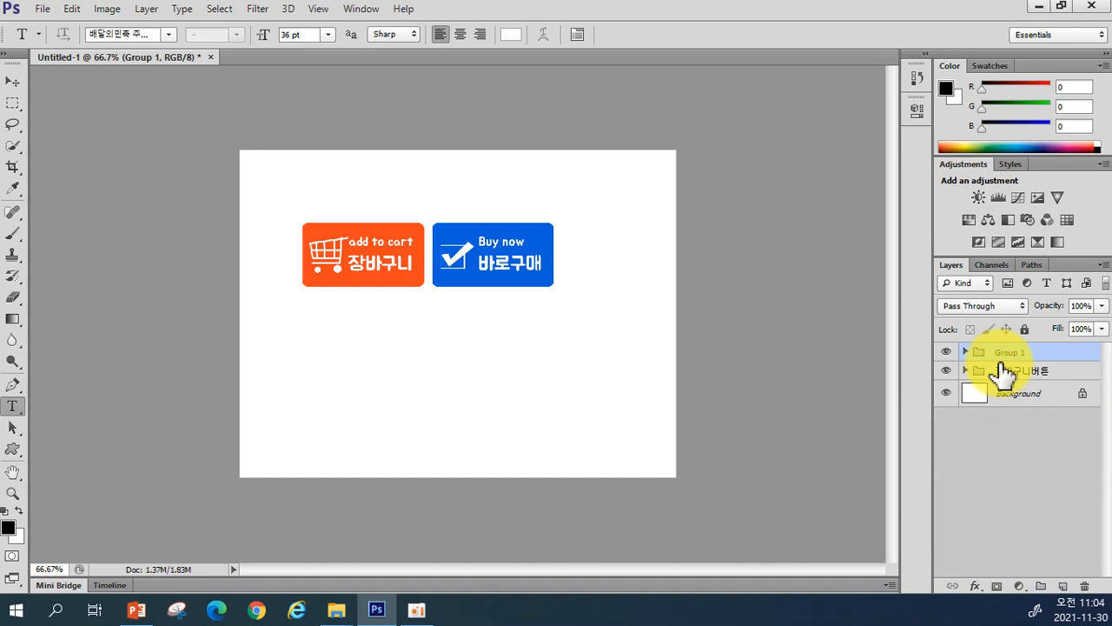
pyautogui.hotkey('ctrl', 'shift', 'g')
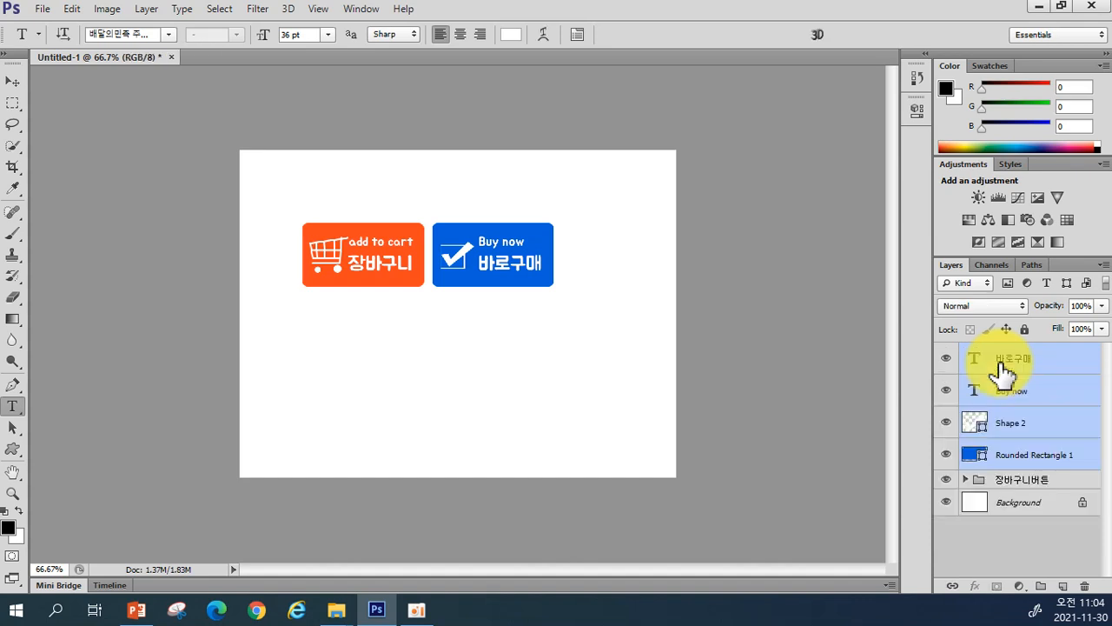
# Group the four selected Buy now button layers and name the group 바로구매버튼
pyautogui.hotkey('ctrl', 'g')
pyautogui.doubleClick(1012, 351)
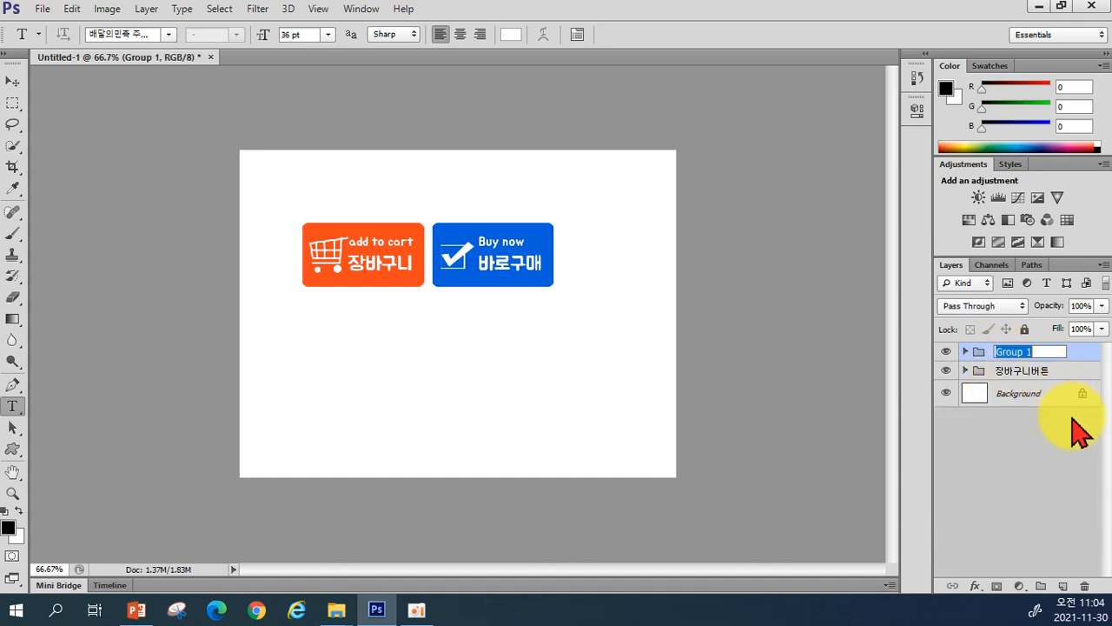
pyautogui.write('바로구매버튼')
pyautogui.press('Return')
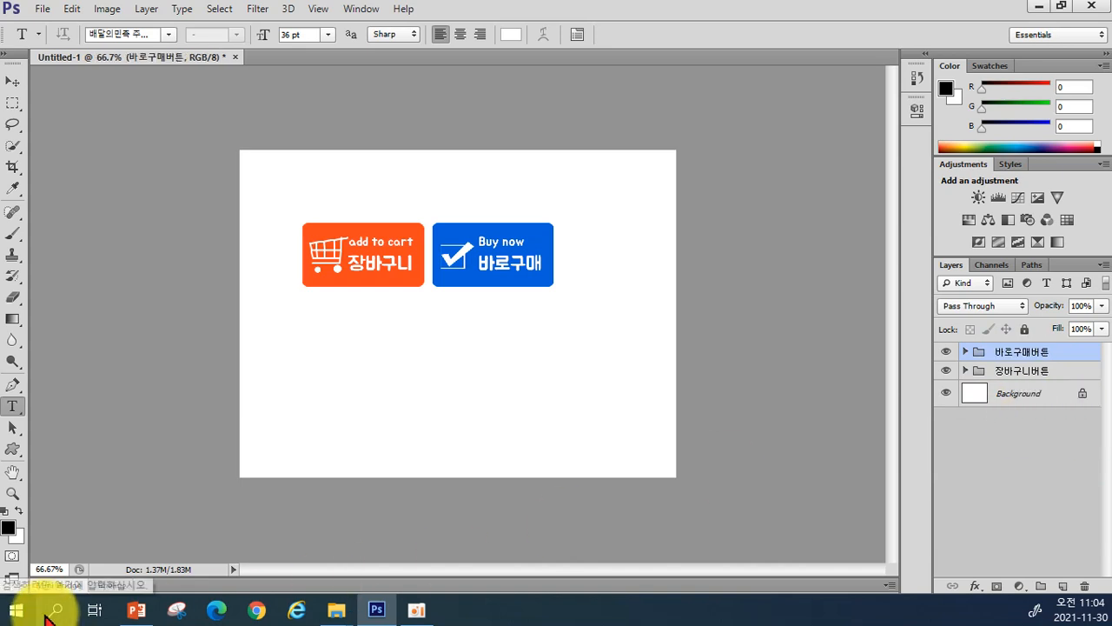
# Open Notepad and write the shortcut note "CTRL + G 그룹지정" on the first line
pyautogui.click(16, 609)
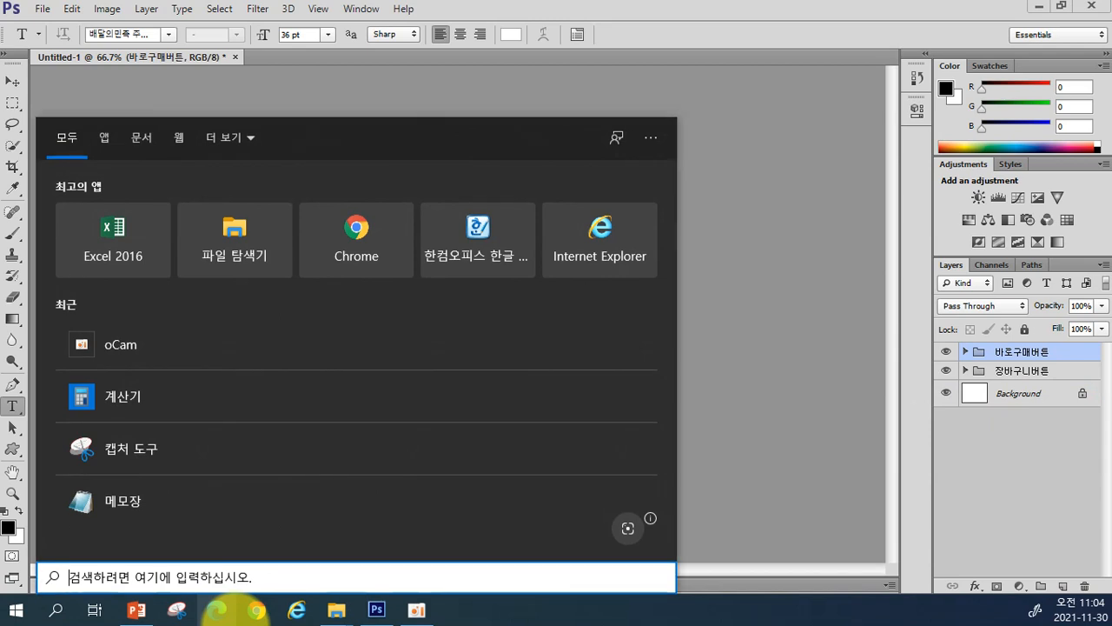
pyautogui.click(137, 535)
pyautogui.write('ㅊ')
pyautogui.press('BackSpace')
pyautogui.write('CTRL')
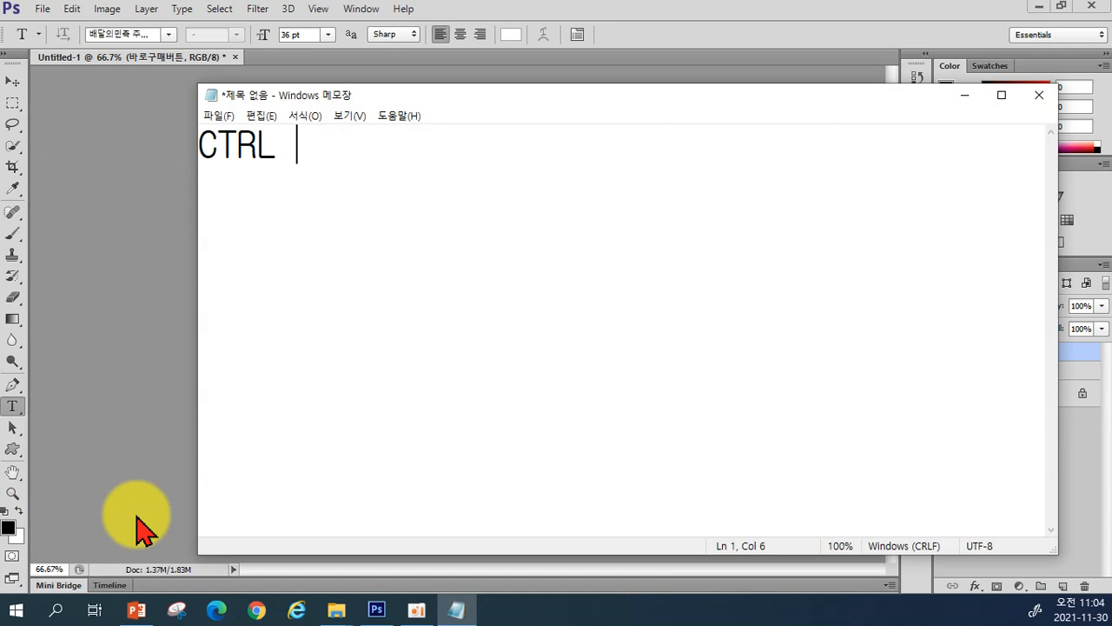
pyautogui.press('BackSpace')
pyautogui.write('+')
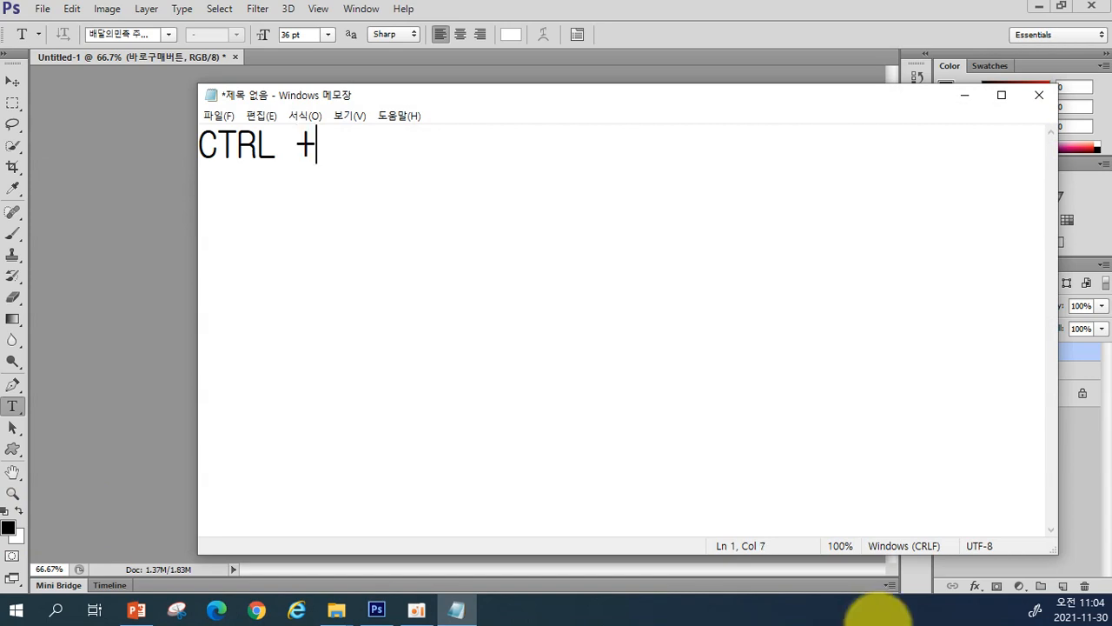
pyautogui.write(' G ㄱㅡ룹지정')
# Add a second note line reading "CTRL + SHIFT + G 그룹해제"
pyautogui.press('Return')
pyautogui.write('CTRL ')
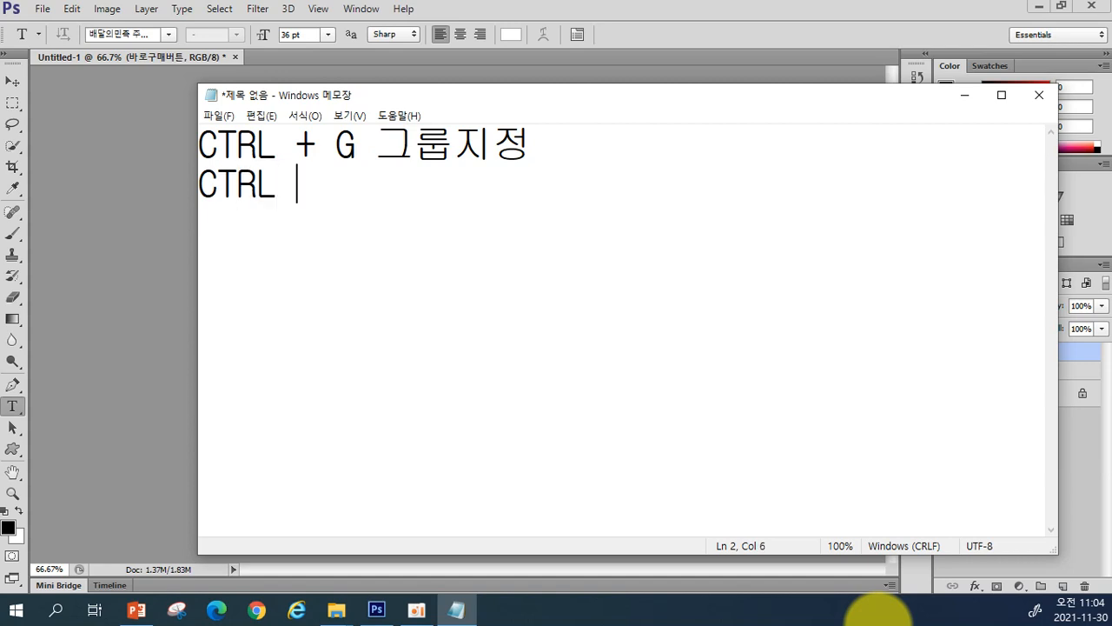
pyautogui.write('+ SHIFT +')
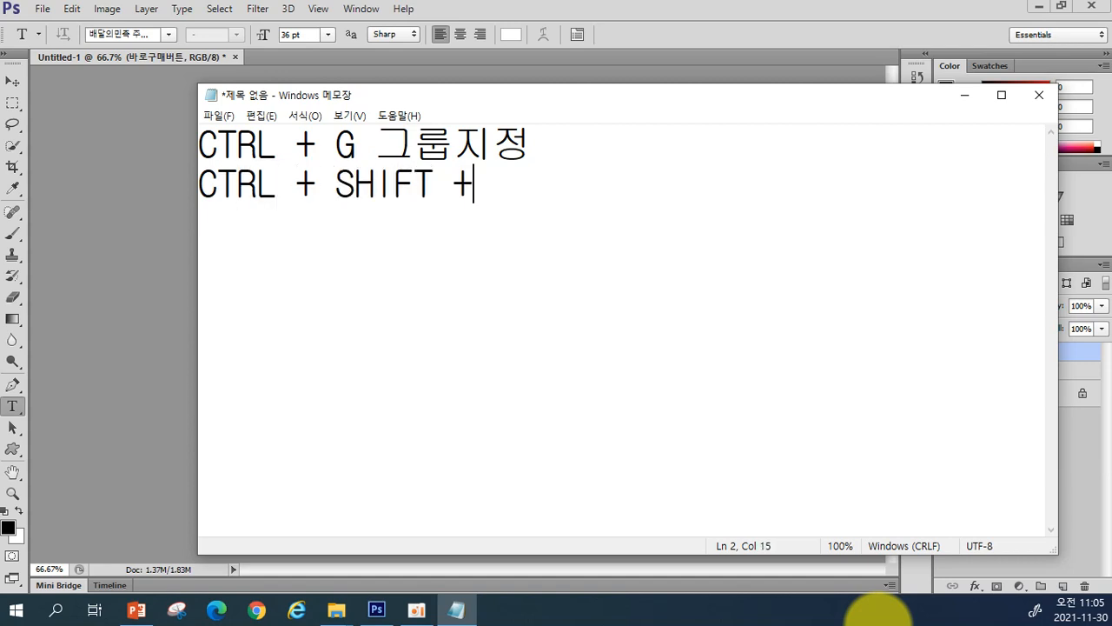
pyautogui.write(' G 그룹해제')
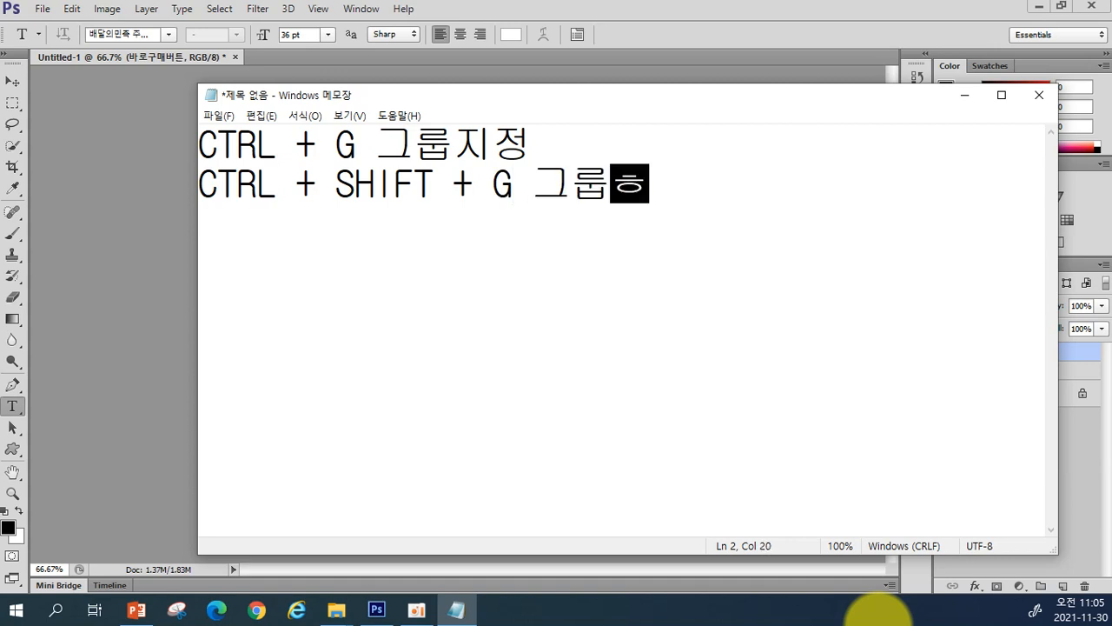
# End the second note line, shrink the Notepad window to the two shortcut notes, and switch back to Photoshop
pyautogui.press('Return')
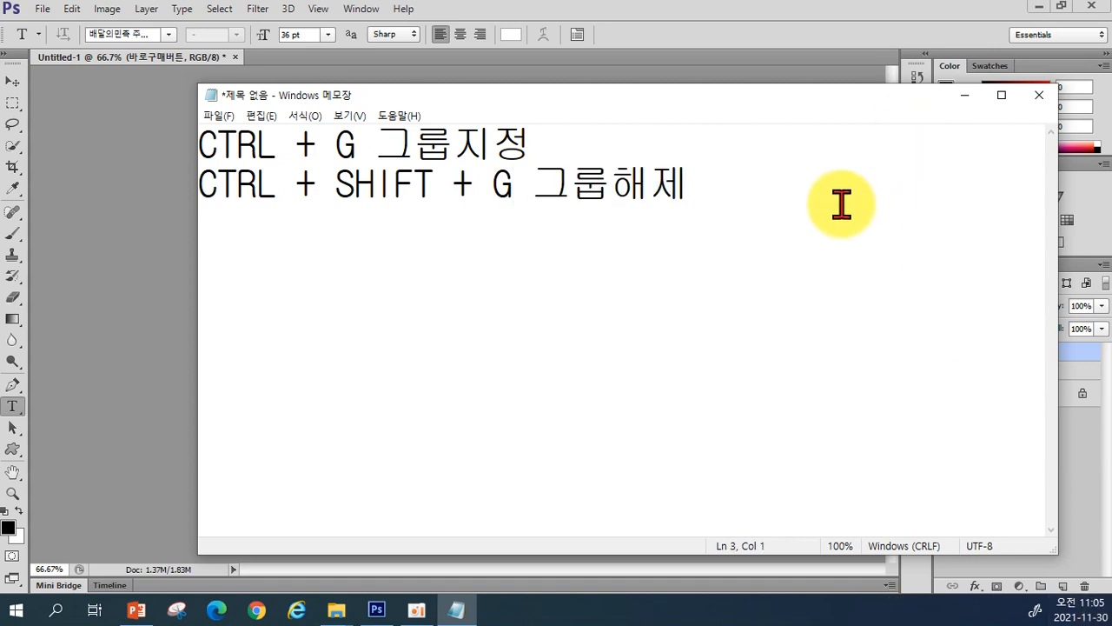
pyautogui.moveTo(740, 85); pyautogui.dragTo(744, 408)
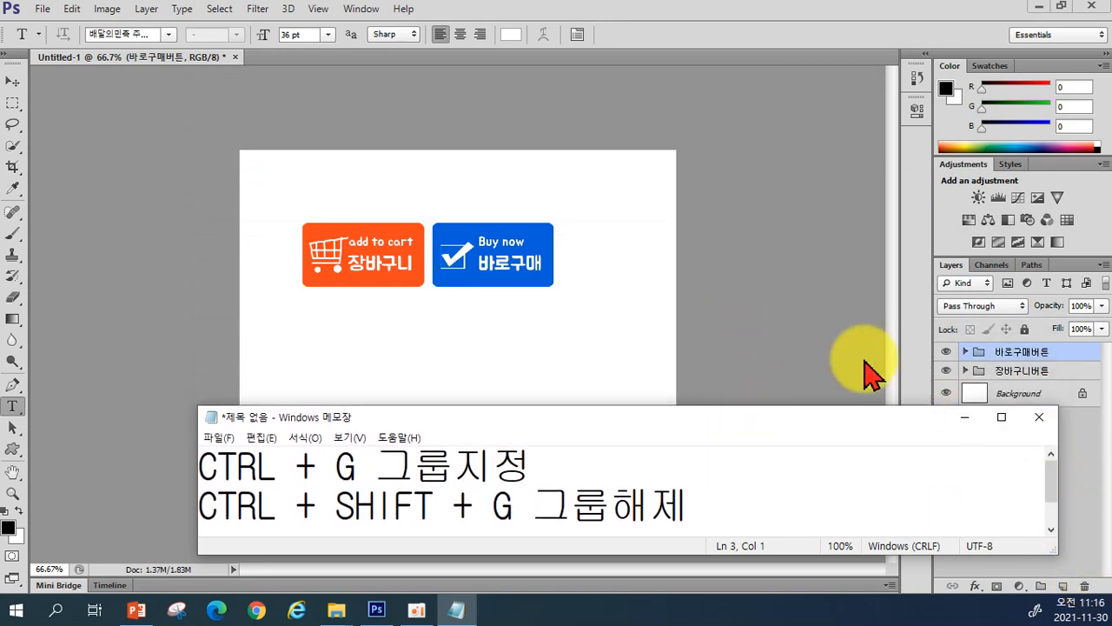
pyautogui.click(778, 319)
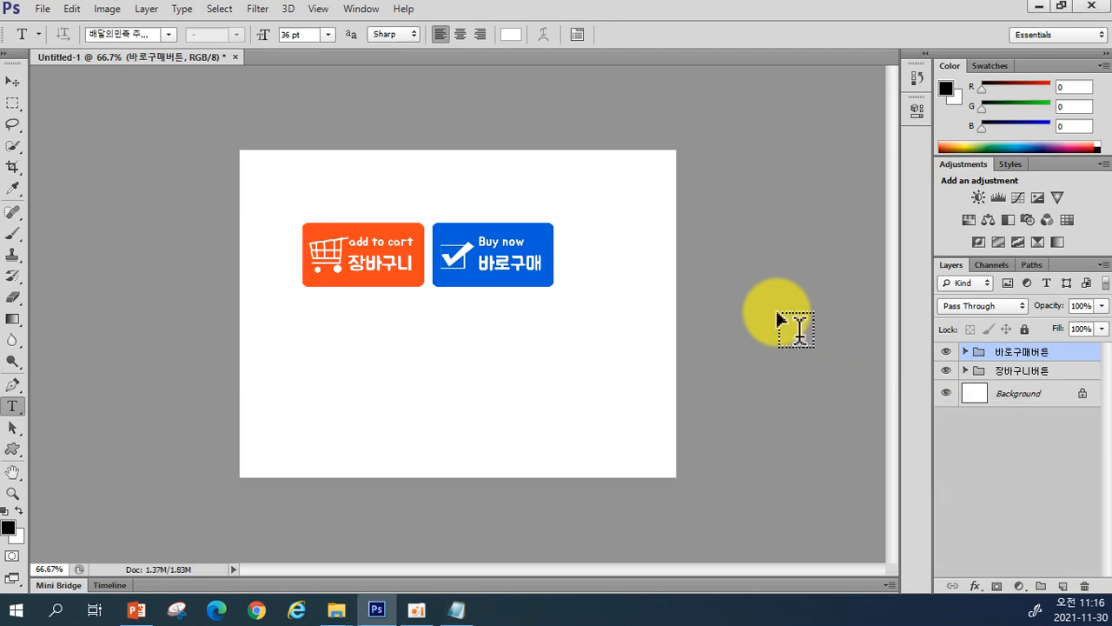
# Activate the Move tool and set its Auto-Select target to Group
pyautogui.click(13, 82)
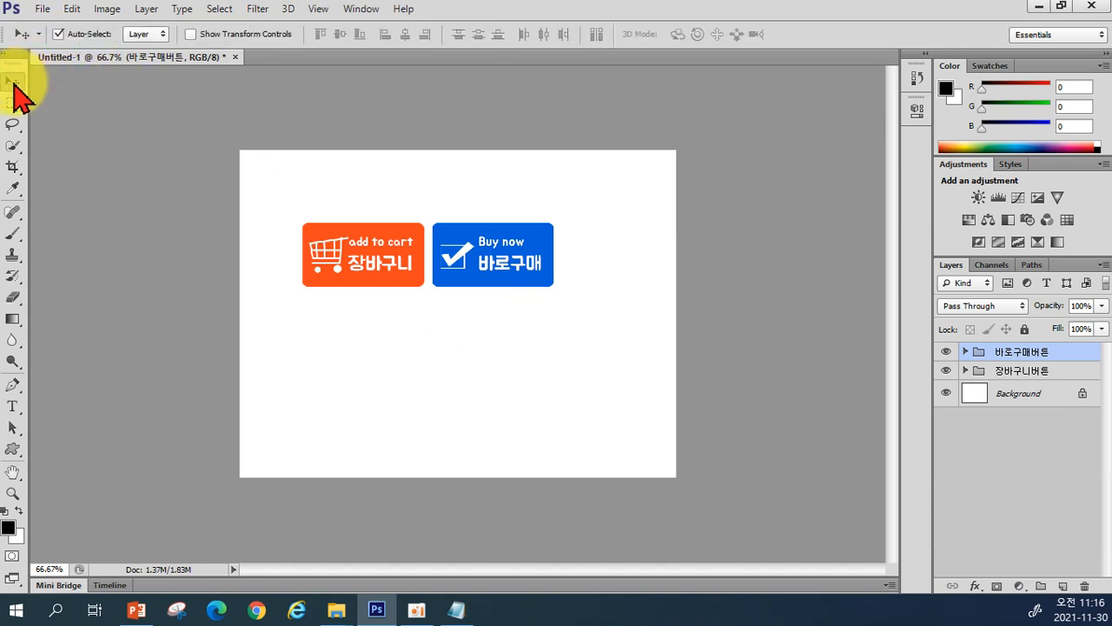
pyautogui.click(141, 34)
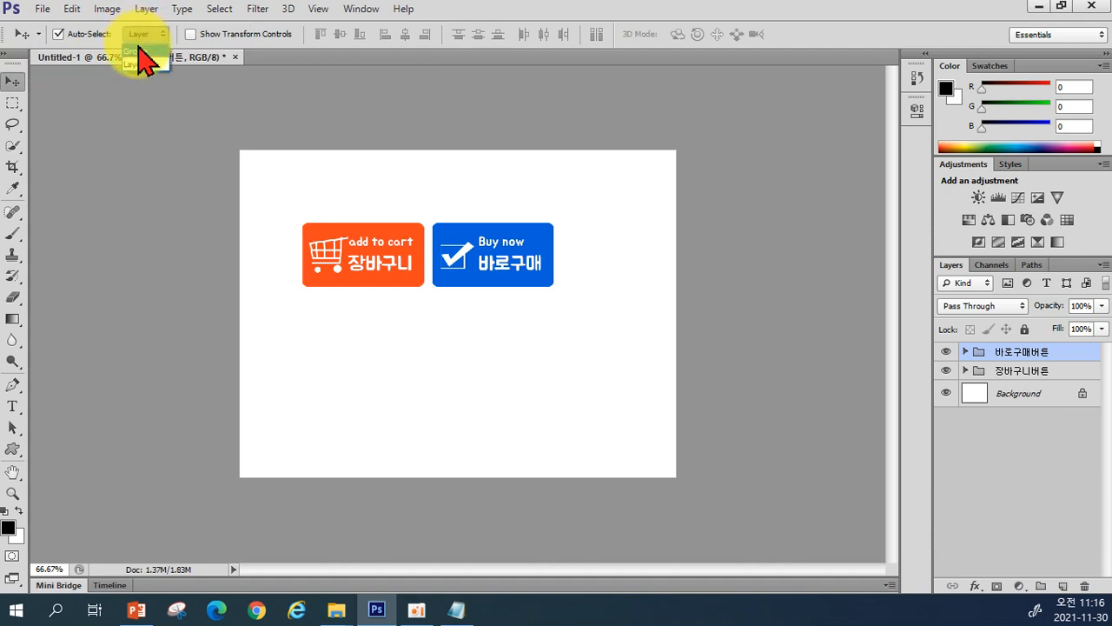
pyautogui.click(139, 50)
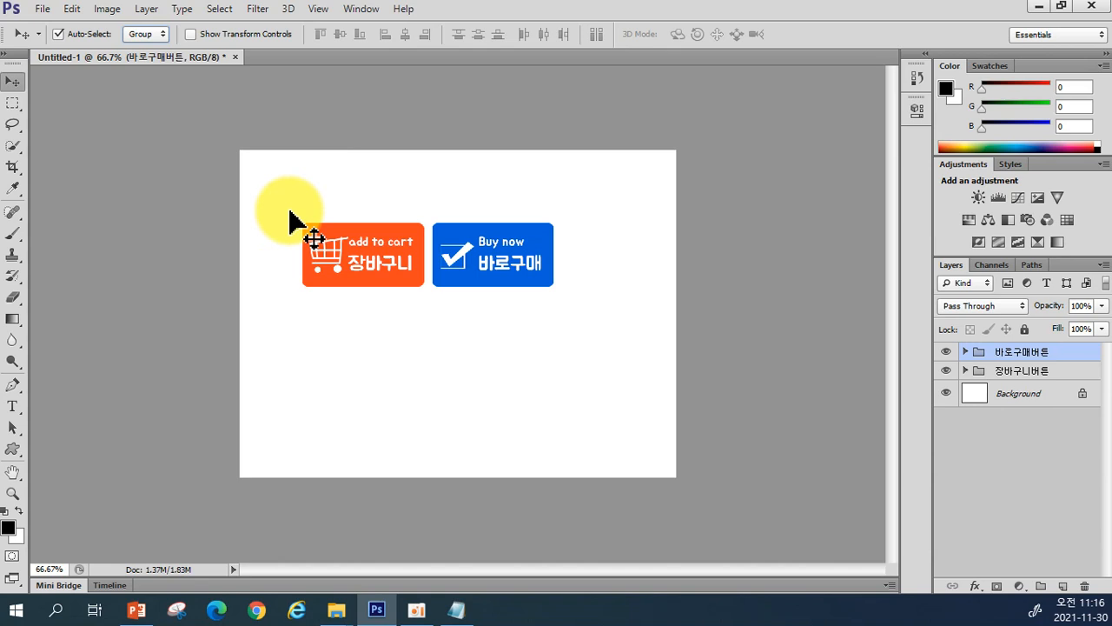
# Select both button groups, move them to the canvas's upper-left corner, and duplicate the pair three times in rows below
pyautogui.moveTo(289, 211); pyautogui.dragTo(572, 300)
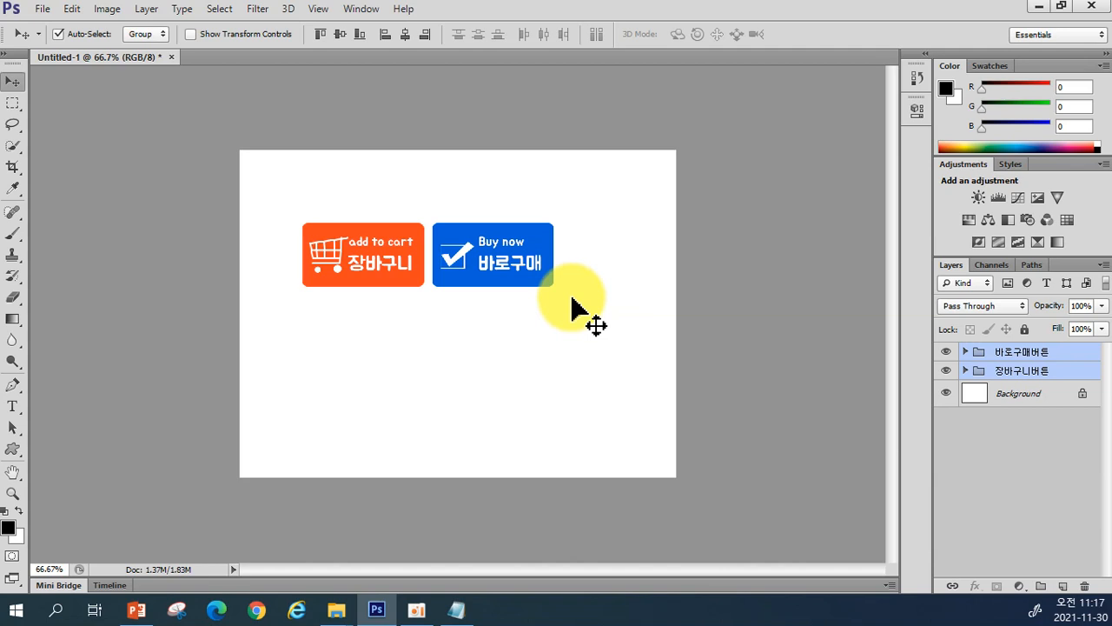
pyautogui.moveTo(528, 273); pyautogui.dragTo(482, 218)
pyautogui.moveTo(481, 206); pyautogui.dragTo(467, 438)
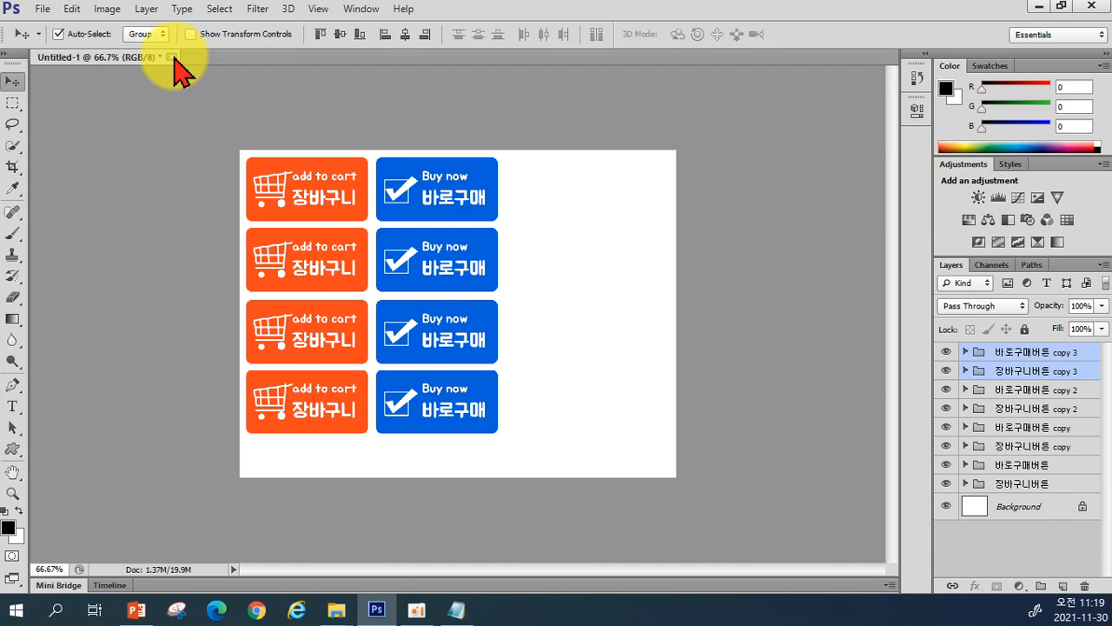
# Close the banner button document without saving its changes
pyautogui.click(171, 56)
pyautogui.click(558, 238)
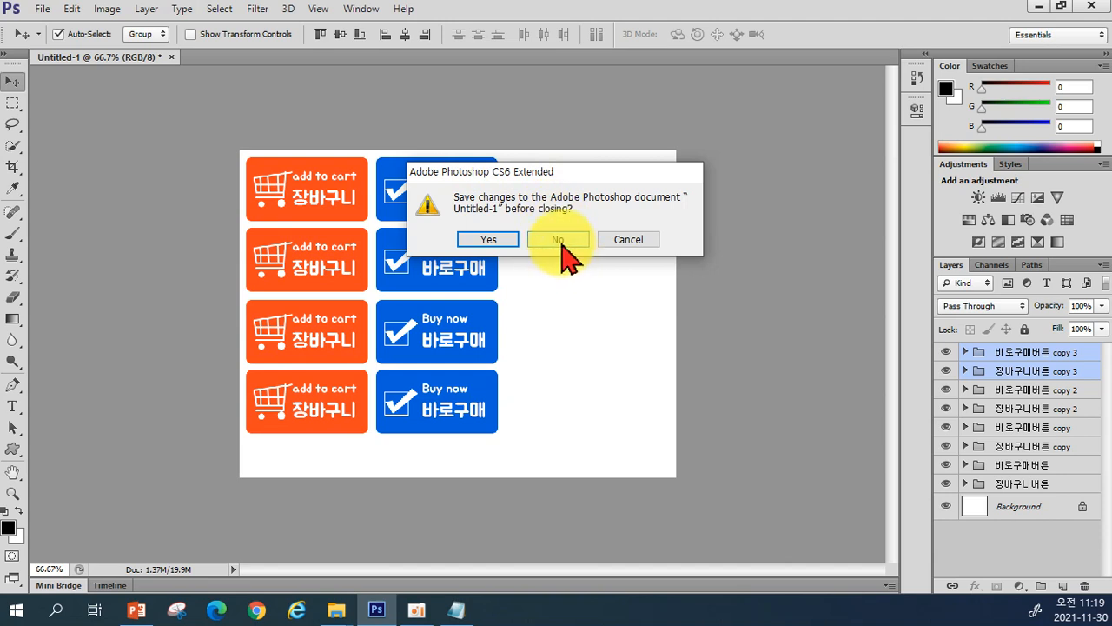
pyautogui.click(560, 247)
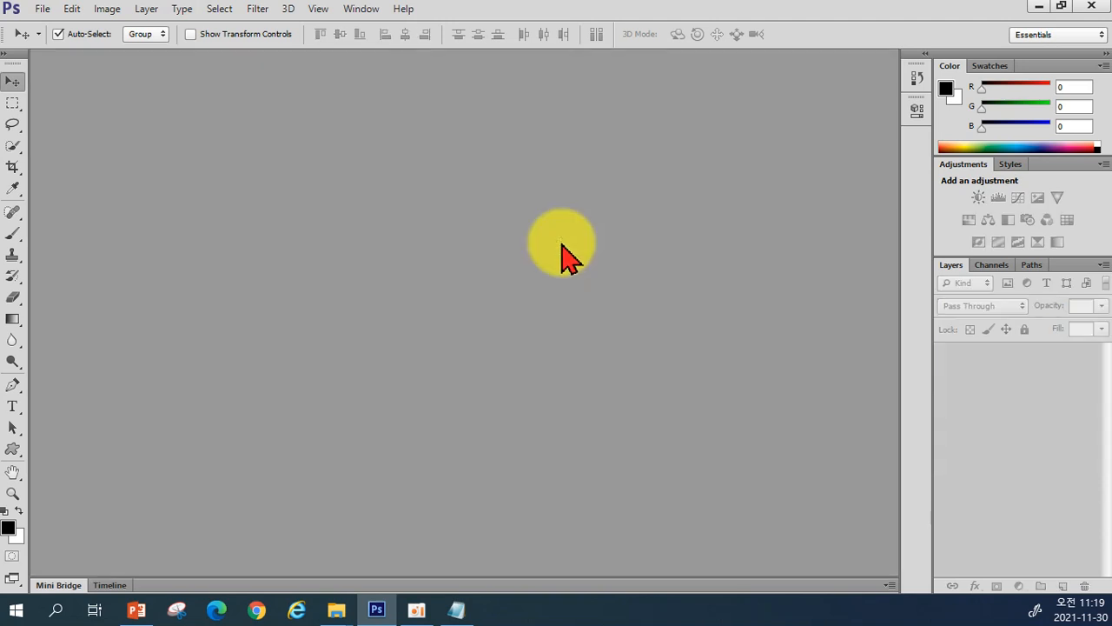
# Create a new 800 × 600 px RGB document at 72 pixels/inch with a white background
pyautogui.click(459, 612)
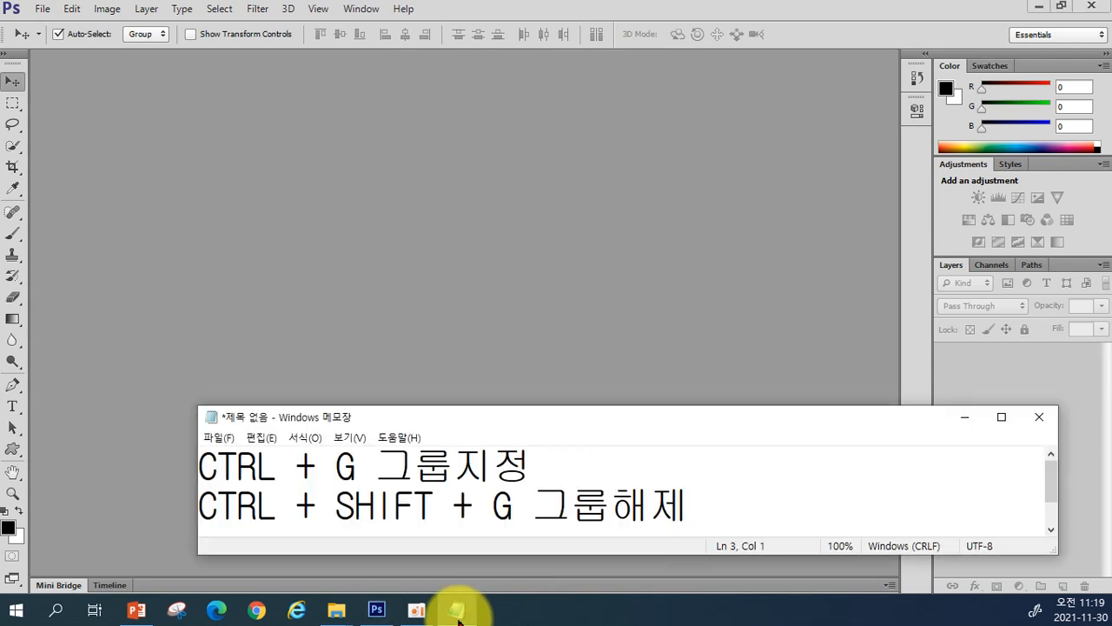
pyautogui.click(372, 610)
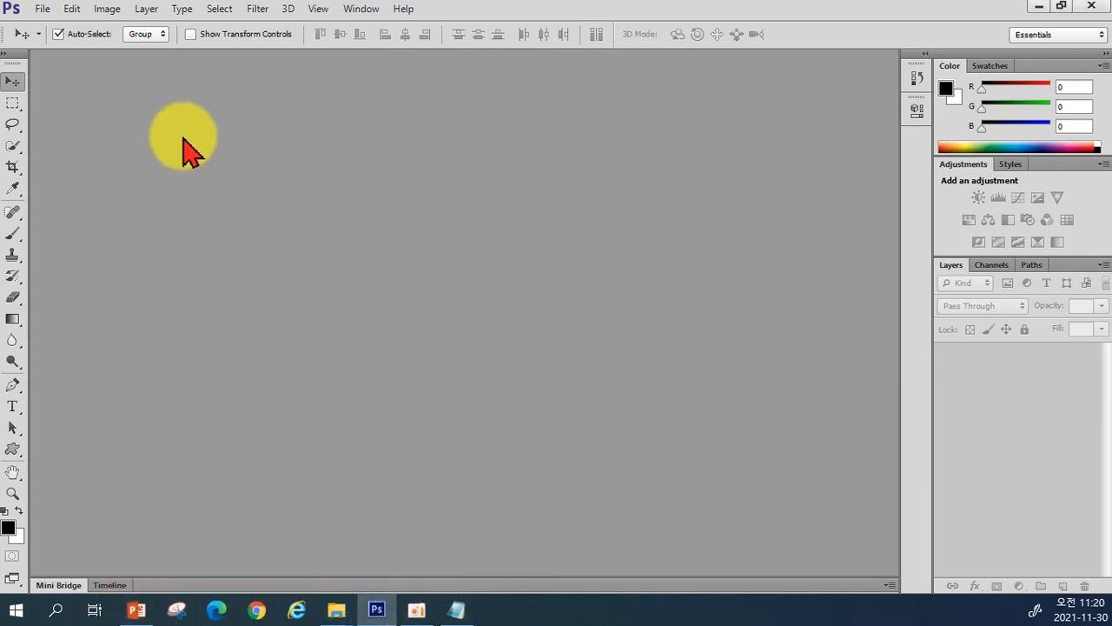
pyautogui.click(43, 11)
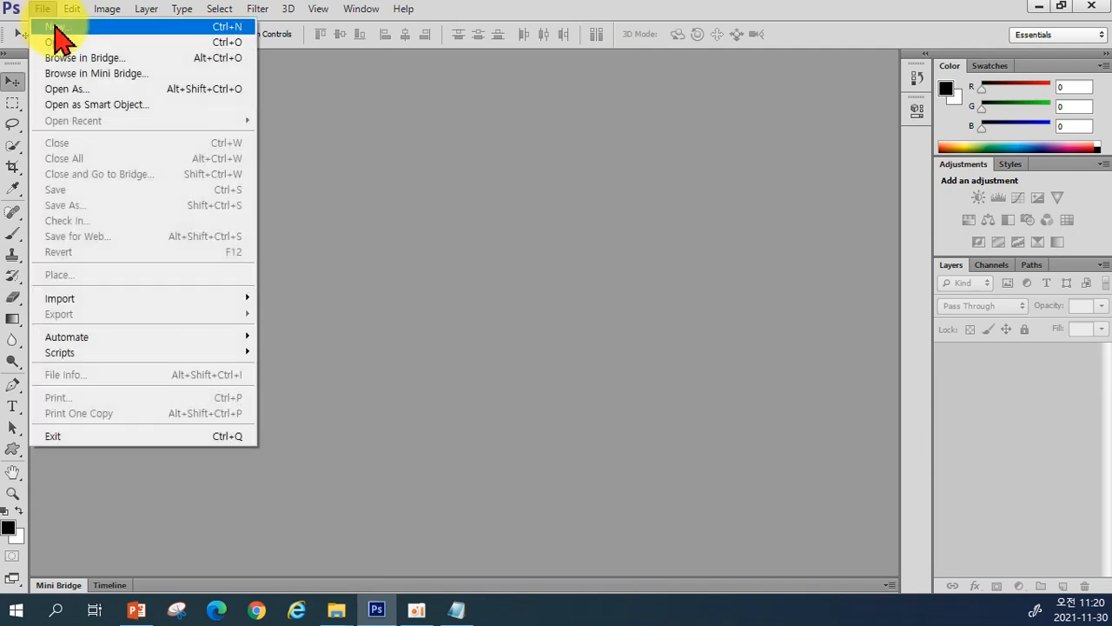
pyautogui.click(56, 27)
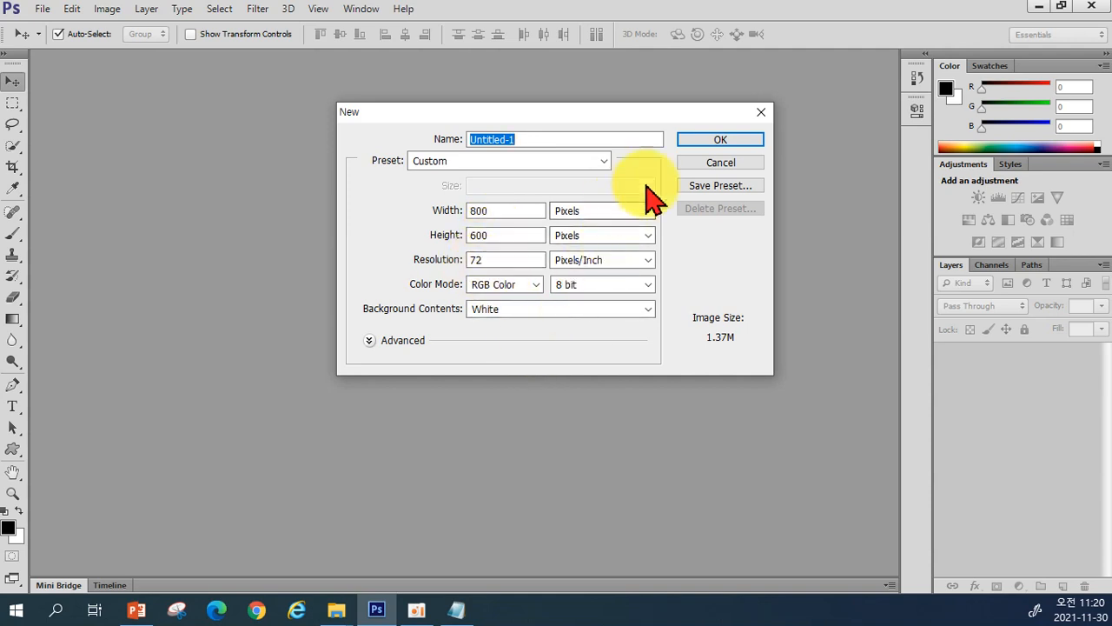
pyautogui.click(699, 141)
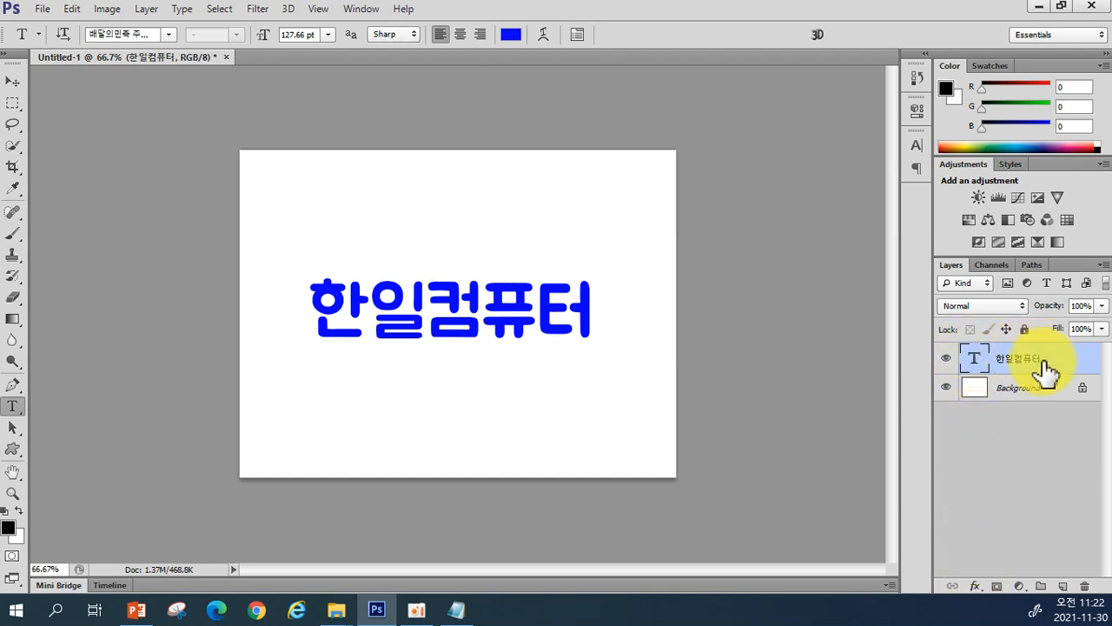
# Review the available layer effects and the default blending options of the 한일컴퓨터 text layer
pyautogui.click(976, 584)
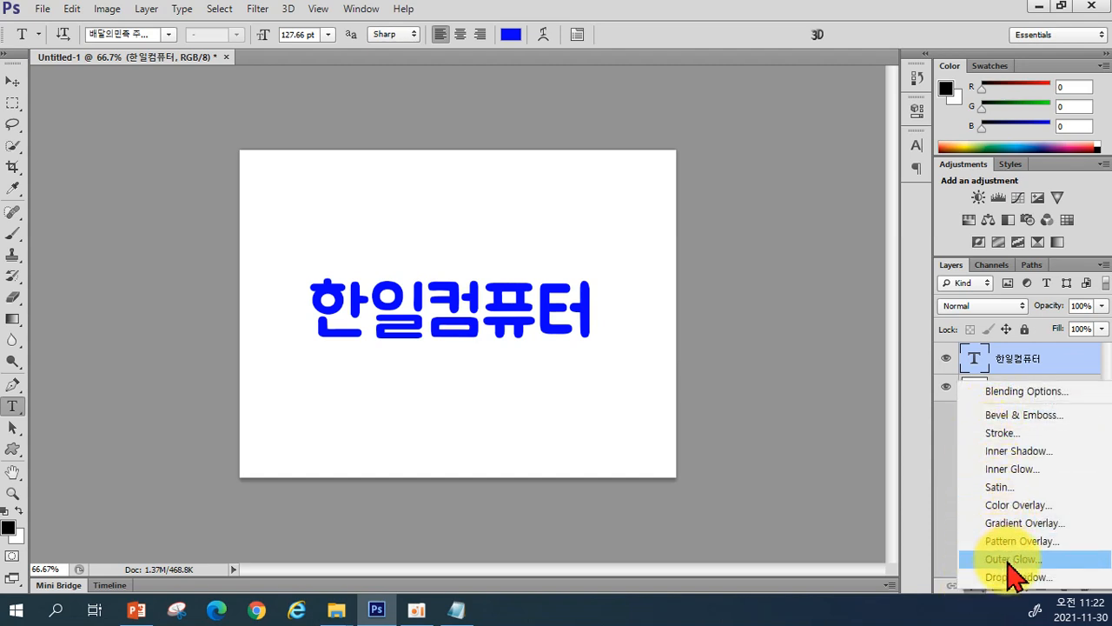
pyautogui.click(946, 556)
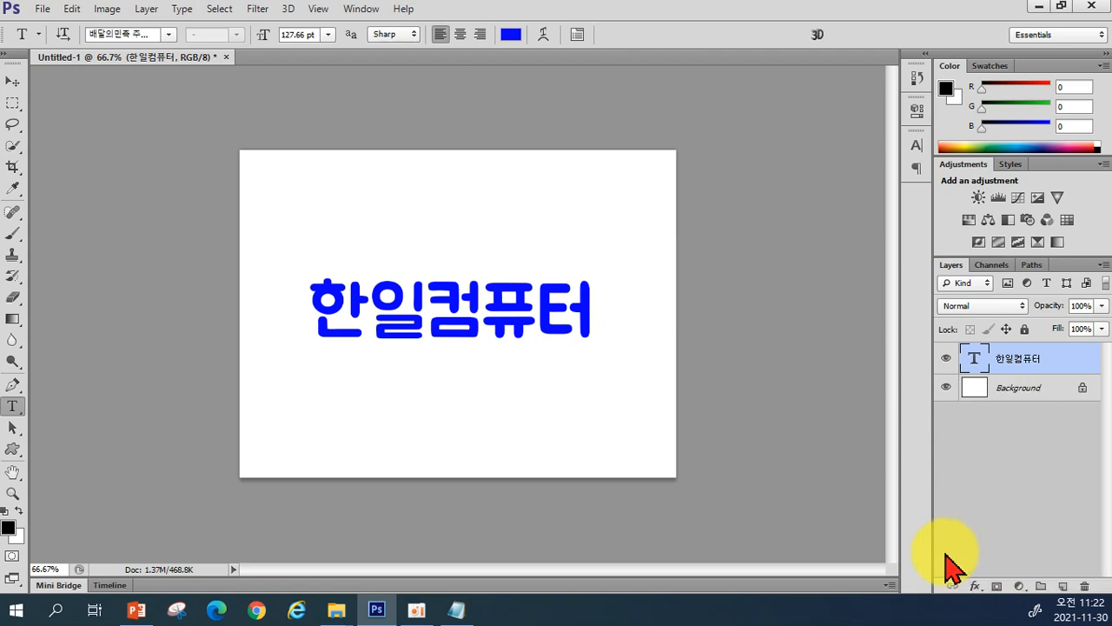
pyautogui.doubleClick(1057, 372)
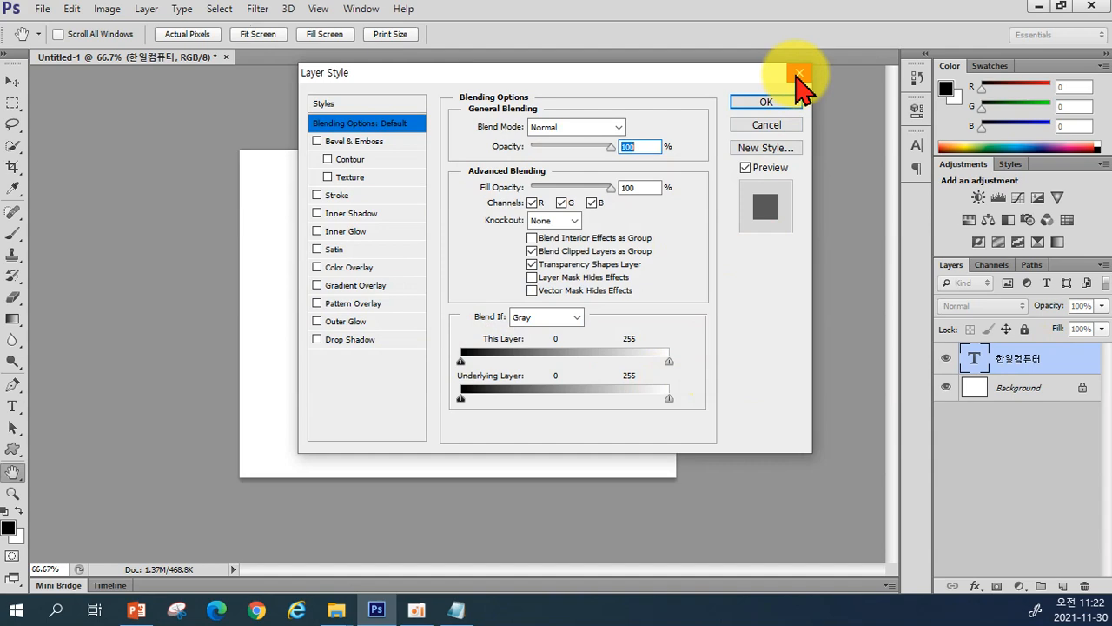
pyautogui.click(786, 101)
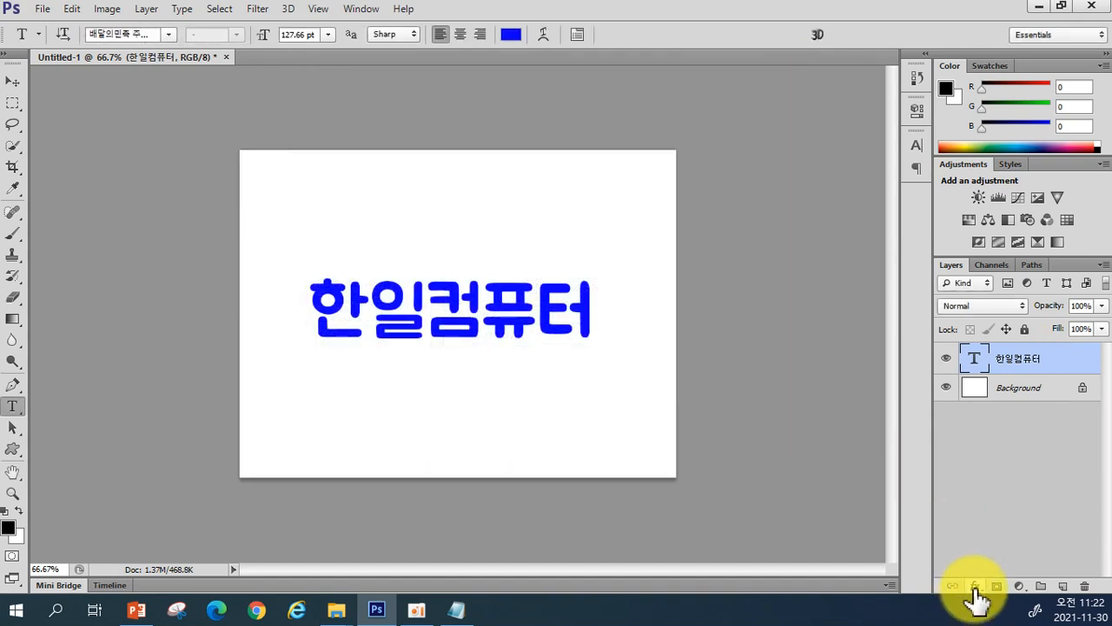
pyautogui.click(975, 587)
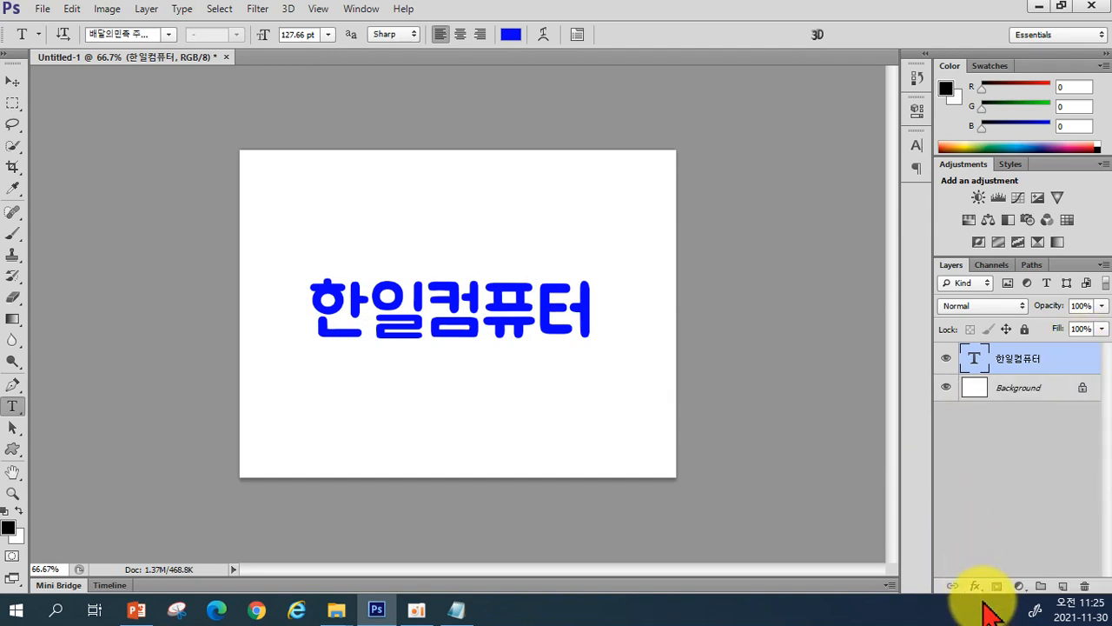
# Add a Bevel & Emboss effect to the 한일컴퓨터 text layer and move the Layer Style dialog off the text
pyautogui.click(976, 588)
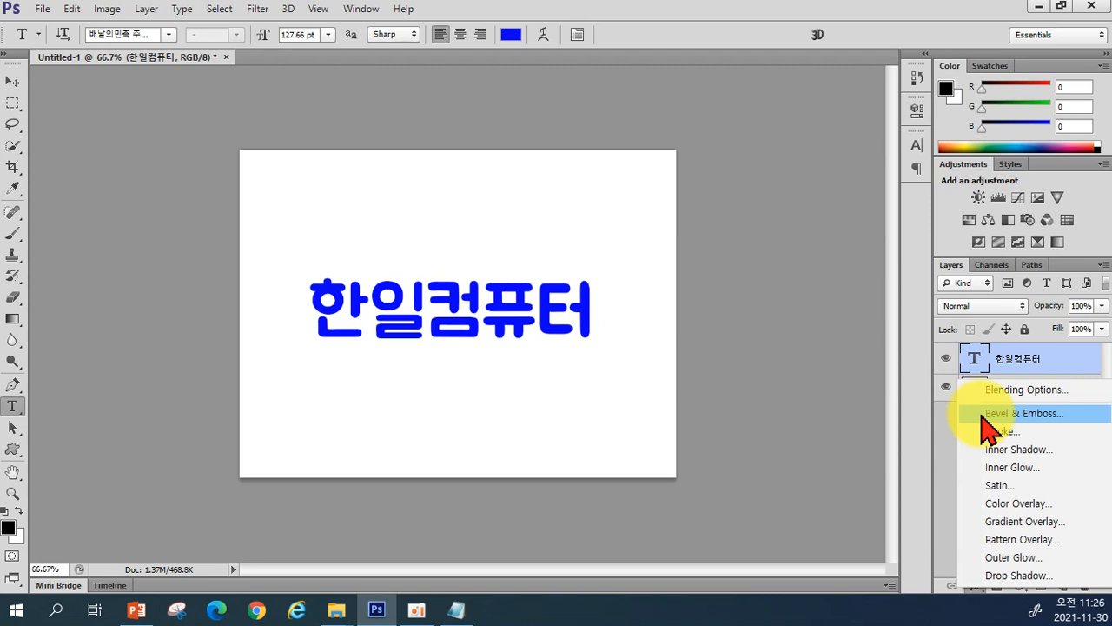
pyautogui.click(982, 426)
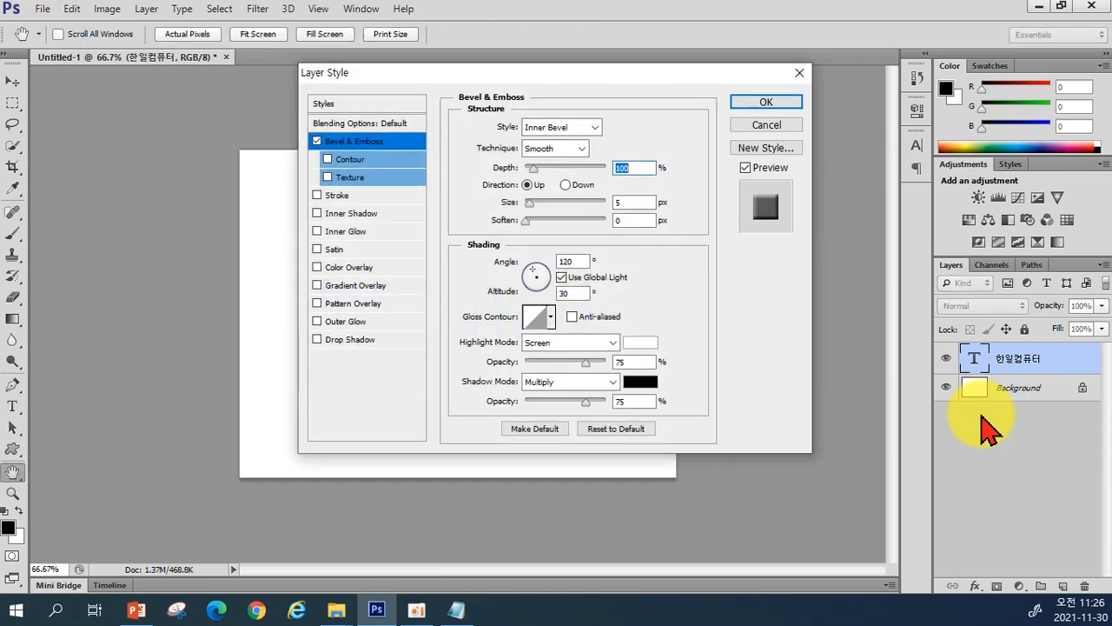
pyautogui.moveTo(590, 75); pyautogui.dragTo(820, 157)
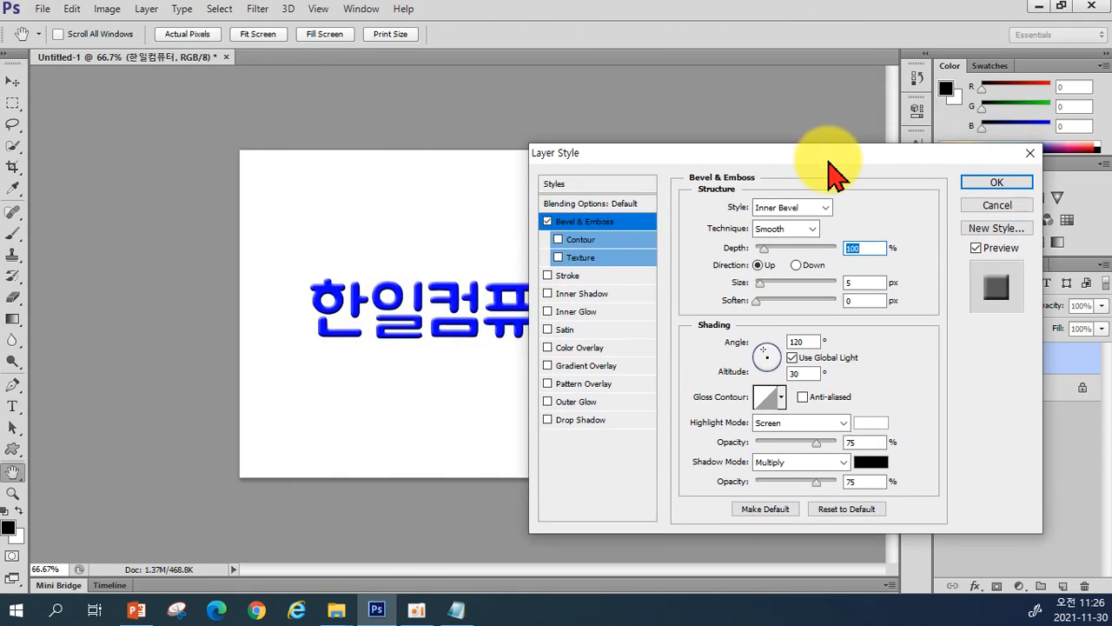
# Try the Outer Bevel style with a depth of 184% and a size of 5 px
pyautogui.click(781, 213)
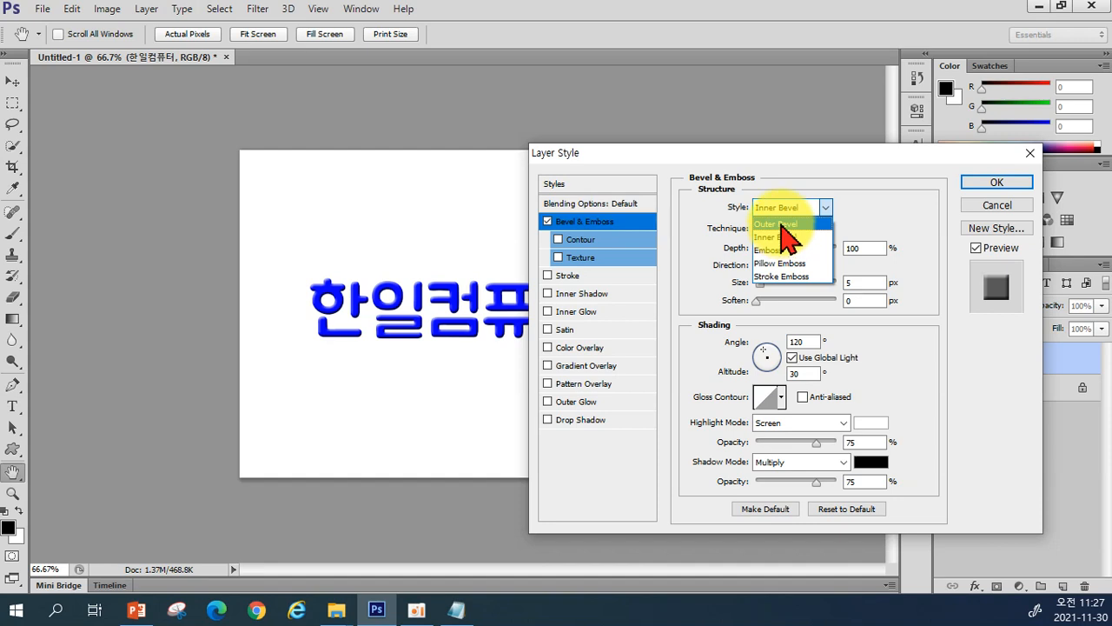
pyautogui.click(782, 224)
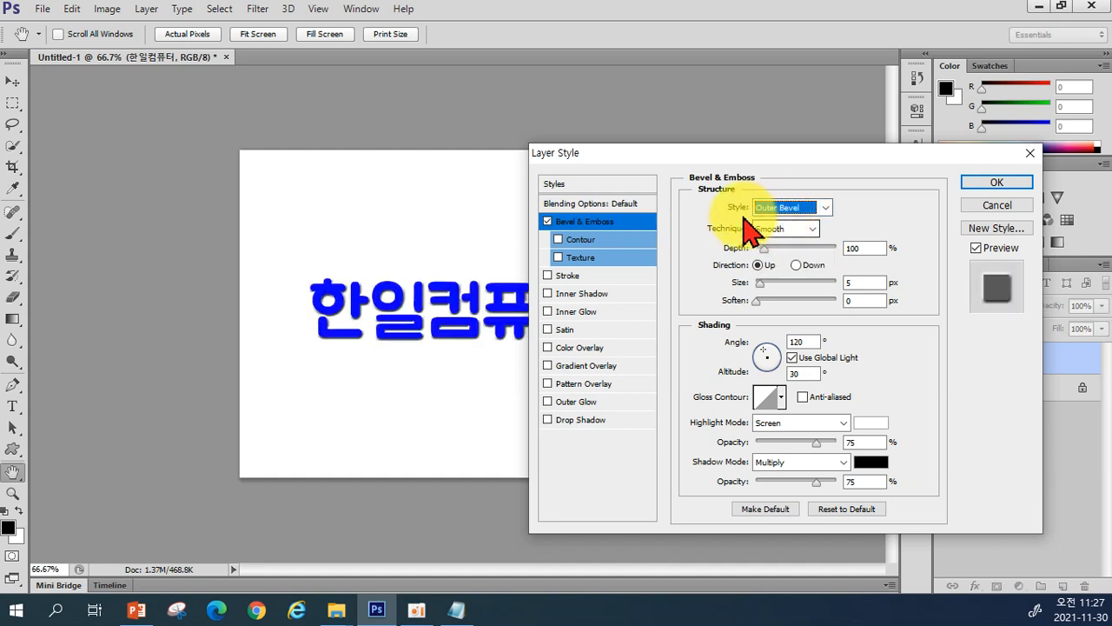
pyautogui.moveTo(763, 250); pyautogui.dragTo(775, 253)
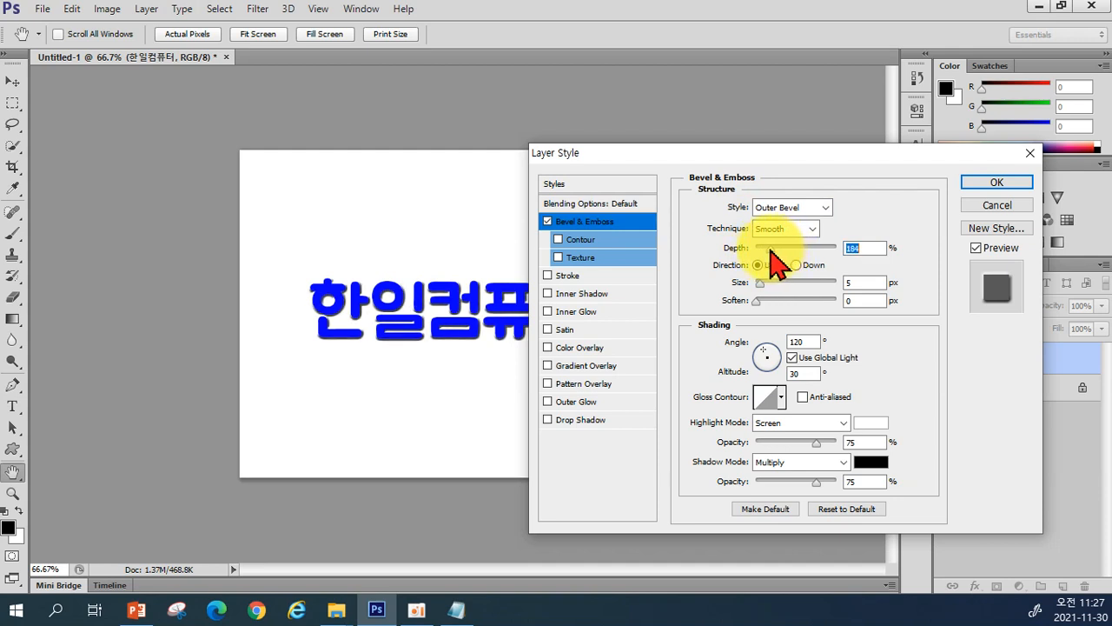
pyautogui.moveTo(764, 286); pyautogui.dragTo(761, 280)
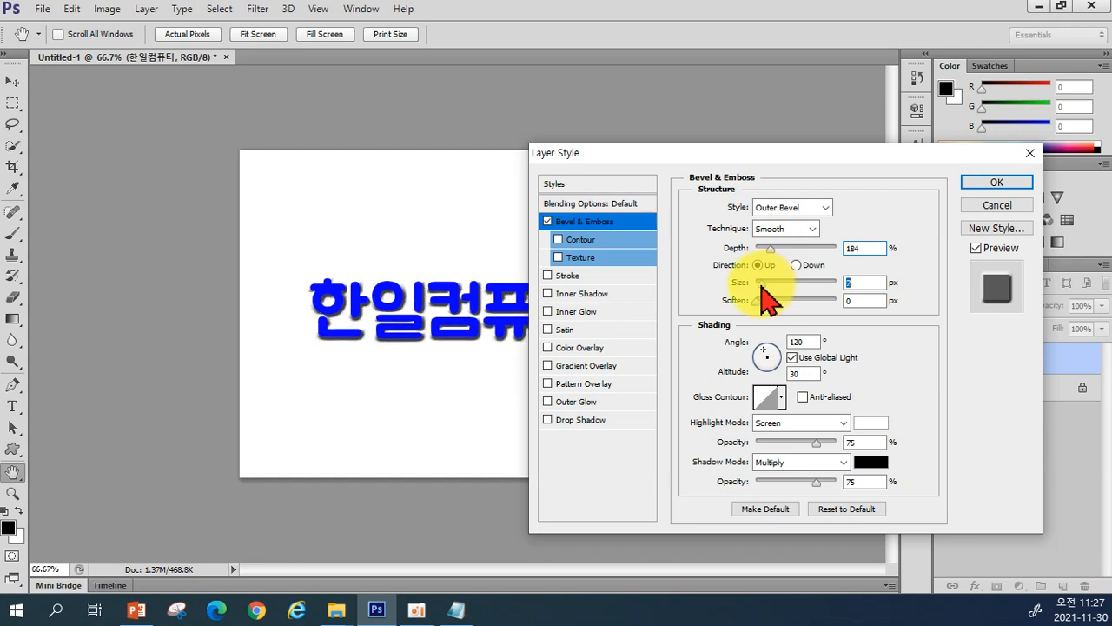
pyautogui.moveTo(761, 283); pyautogui.dragTo(760, 283)
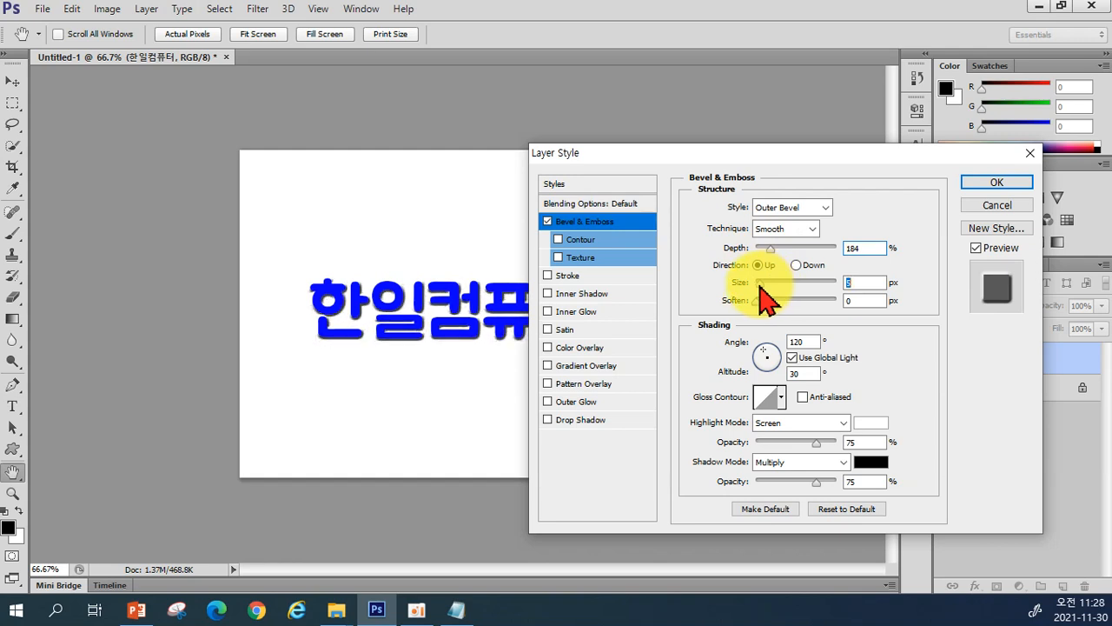
# Apply the Pillow Emboss style with a depth of 123% and a size of 7 px
pyautogui.click(794, 207)
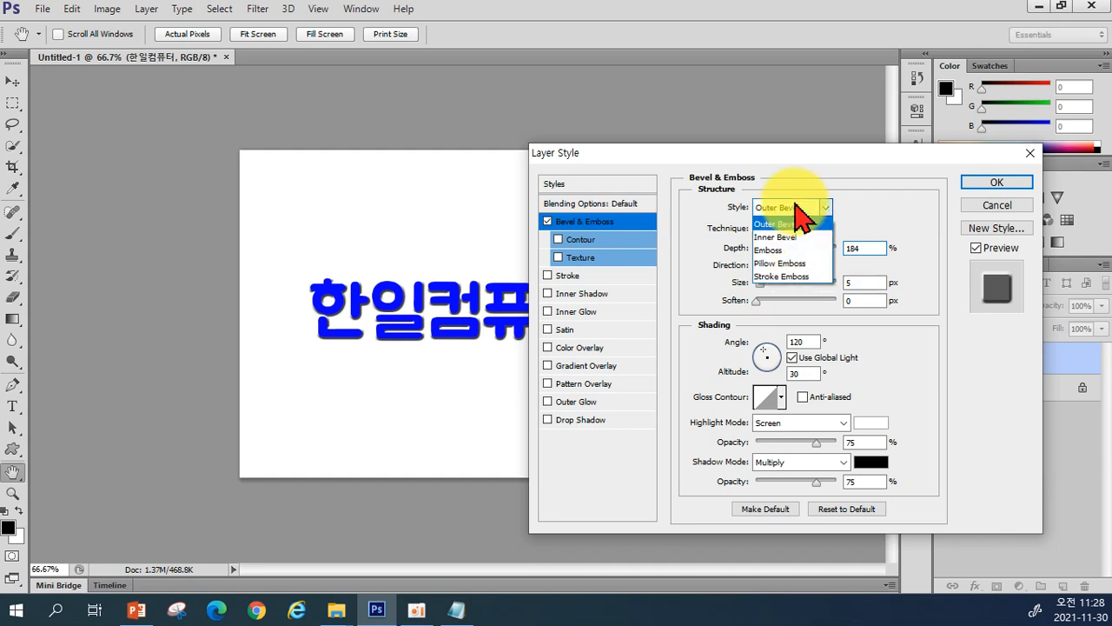
pyautogui.click(772, 264)
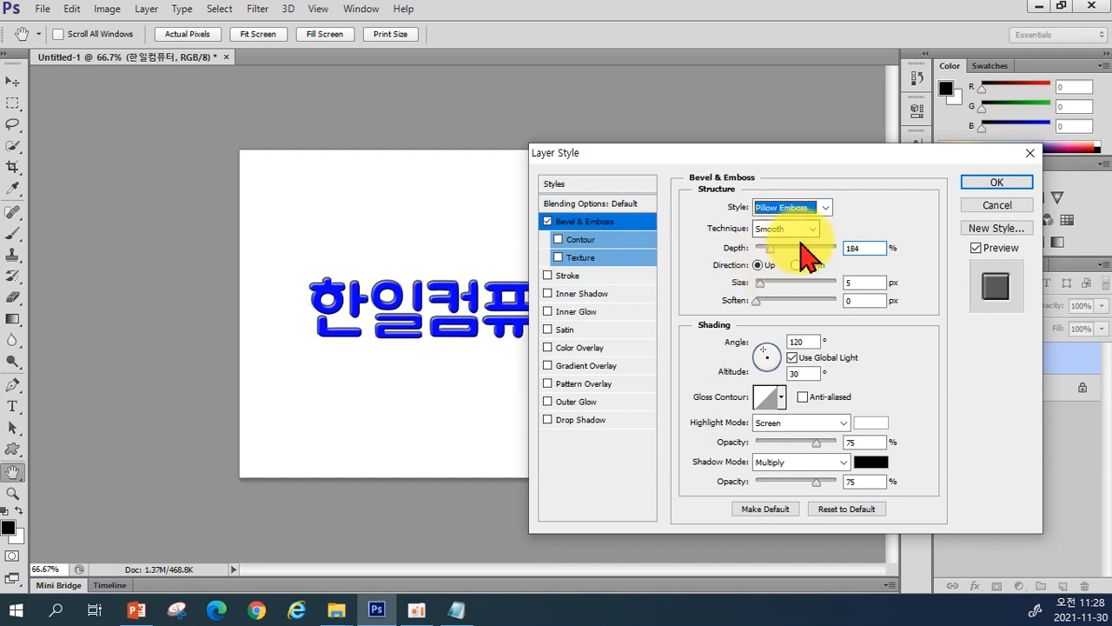
pyautogui.moveTo(769, 250); pyautogui.dragTo(763, 283)
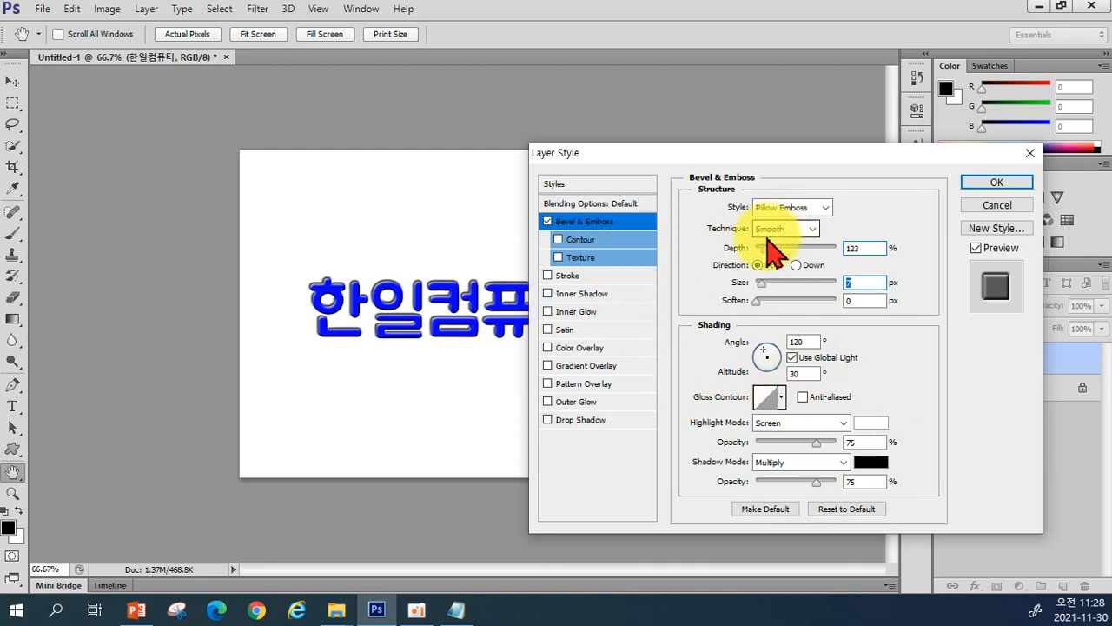
# Try Outer Bevel again, and set the bevel style to Inner Bevel with the Chisel Hard technique
pyautogui.click(804, 208)
pyautogui.click(777, 220)
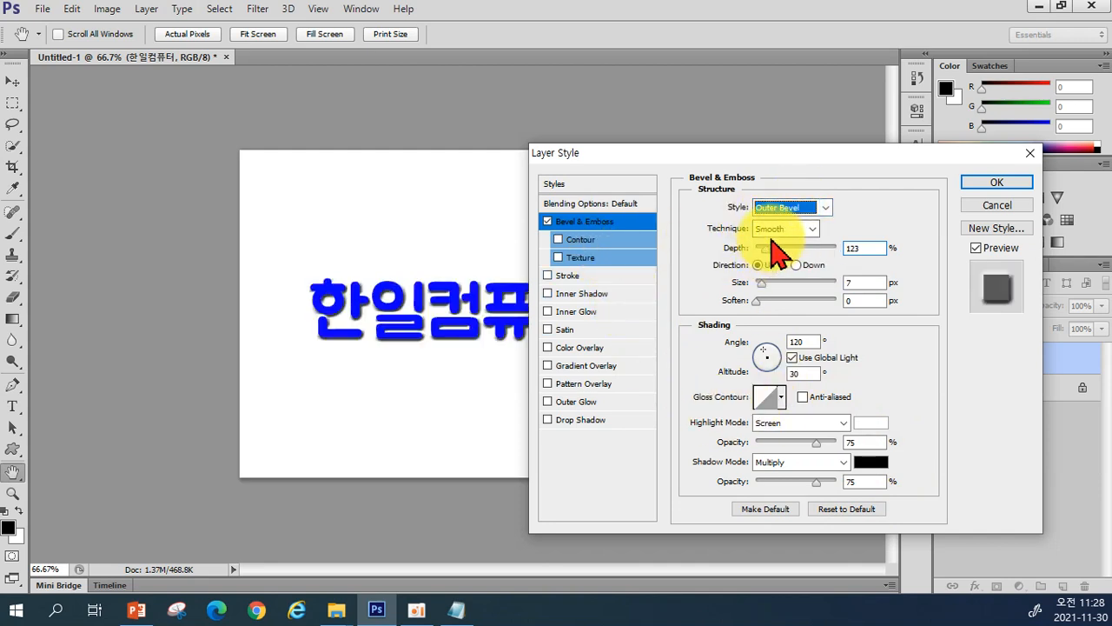
pyautogui.click(778, 209)
pyautogui.click(776, 229)
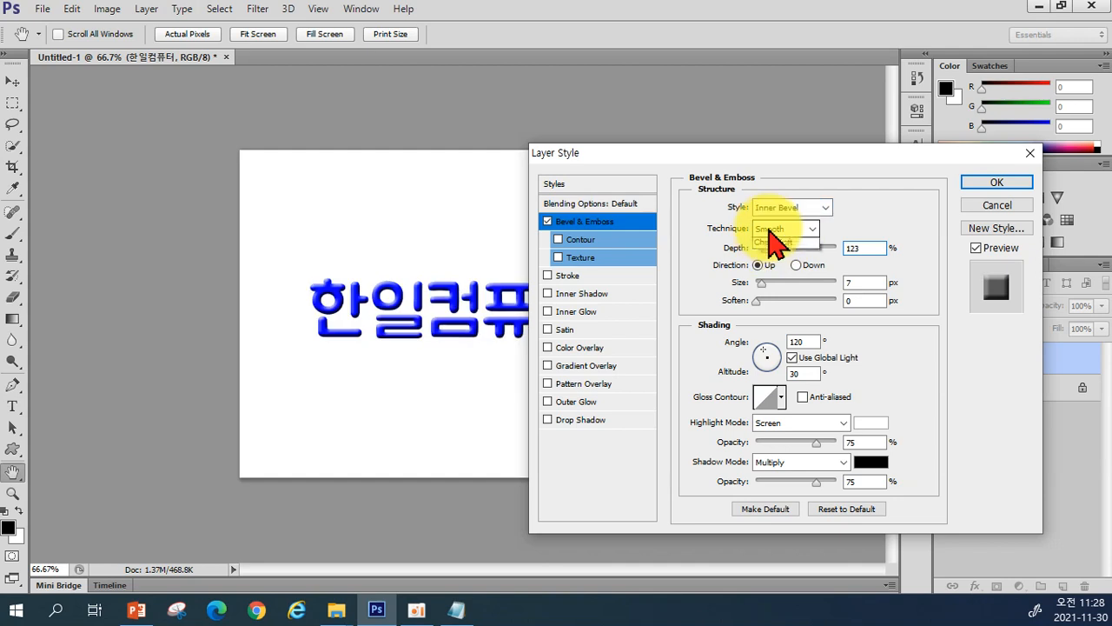
pyautogui.click(771, 230)
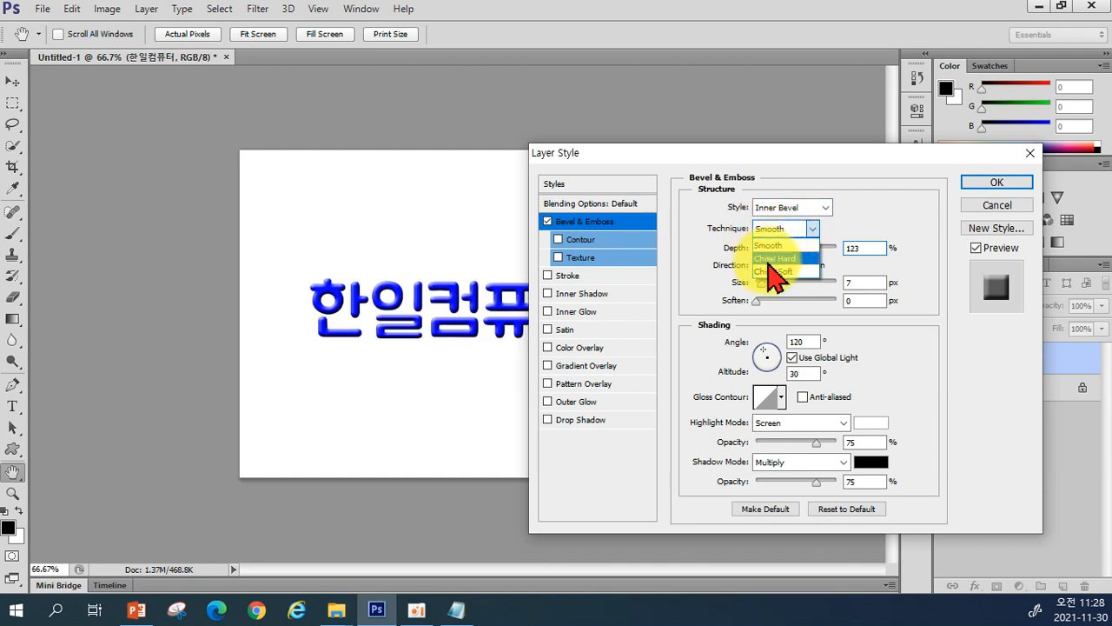
pyautogui.click(770, 258)
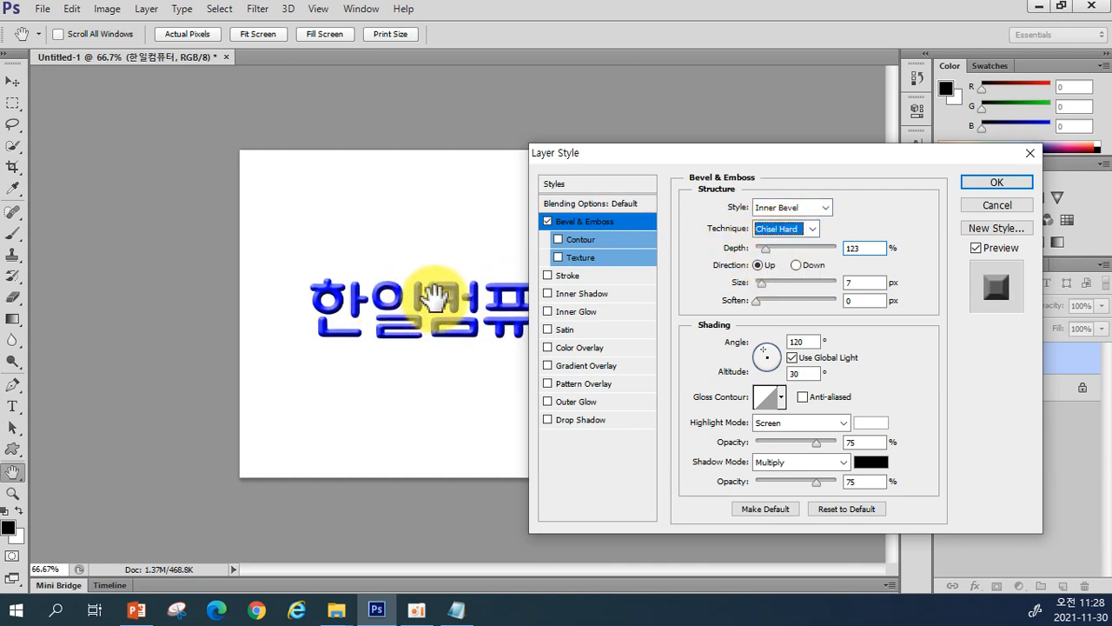
# Try the Chisel Soft technique on the text's bevel, and set the bevel technique to Smooth
pyautogui.click(811, 228)
pyautogui.click(799, 271)
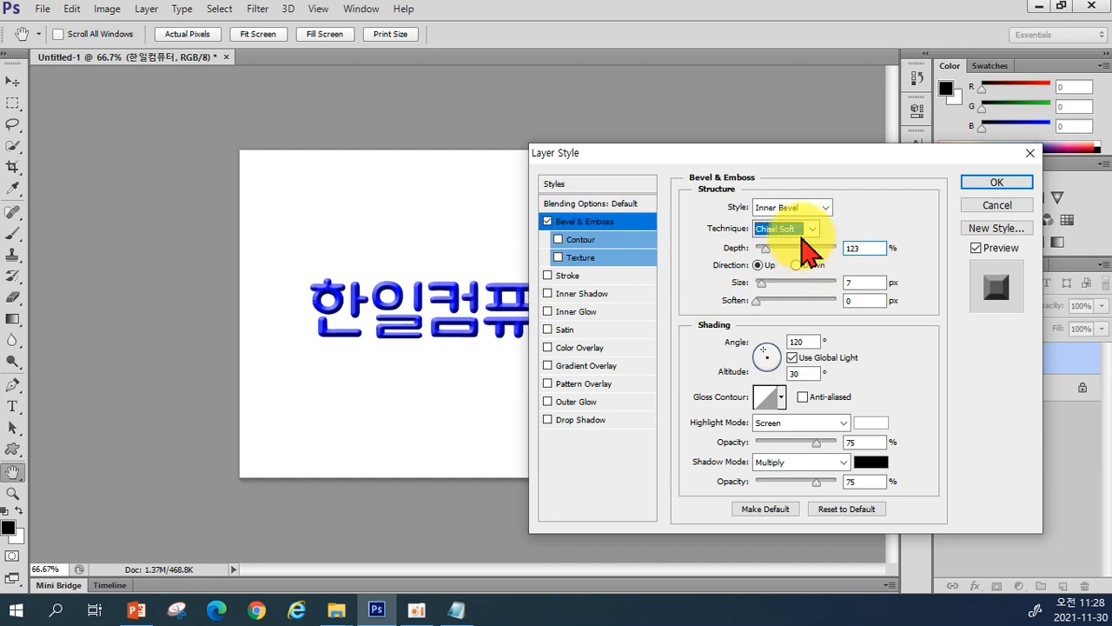
pyautogui.click(810, 229)
pyautogui.click(795, 246)
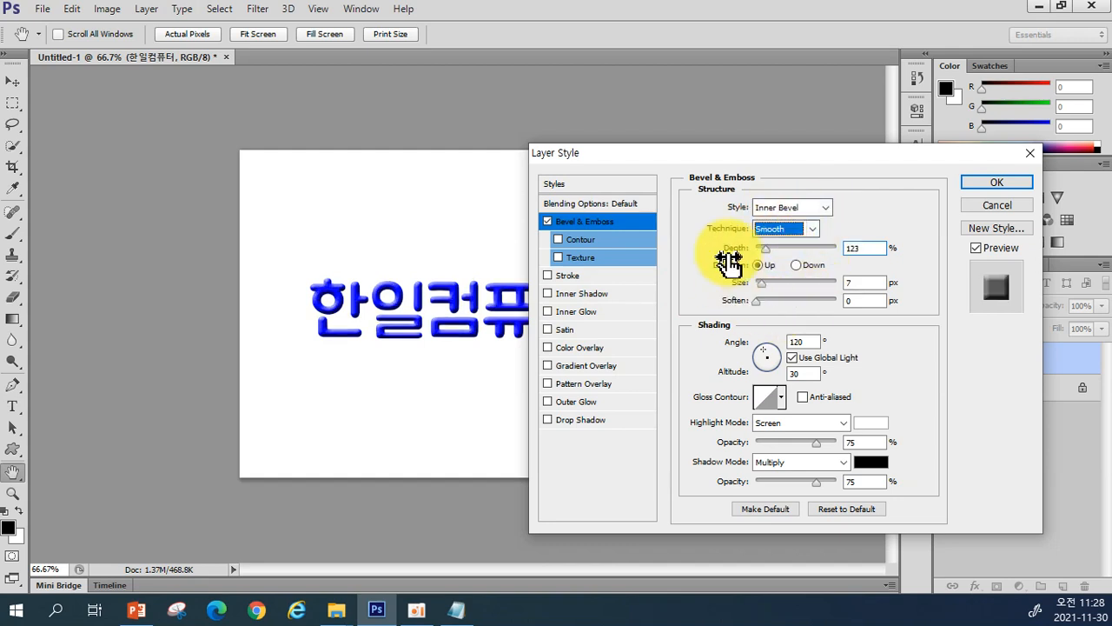
# Try several preset contours on the text's bevel, including the multi-peak ones, and turn the Contour option off again
pyautogui.click(578, 240)
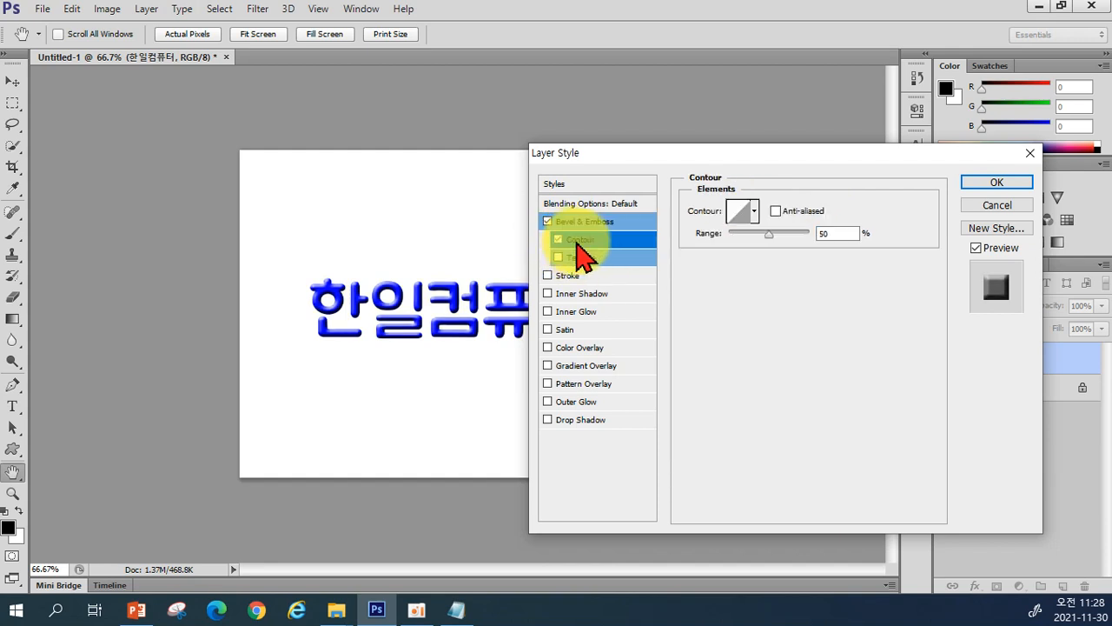
pyautogui.click(754, 215)
pyautogui.click(682, 248)
pyautogui.click(730, 253)
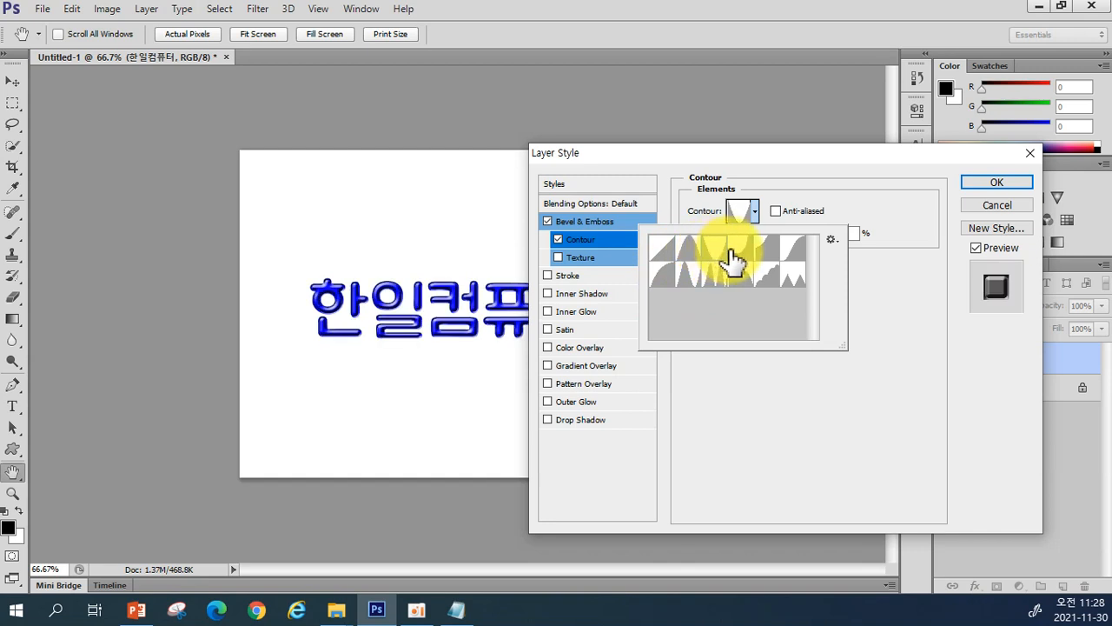
pyautogui.click(732, 252)
pyautogui.click(764, 254)
pyautogui.click(740, 281)
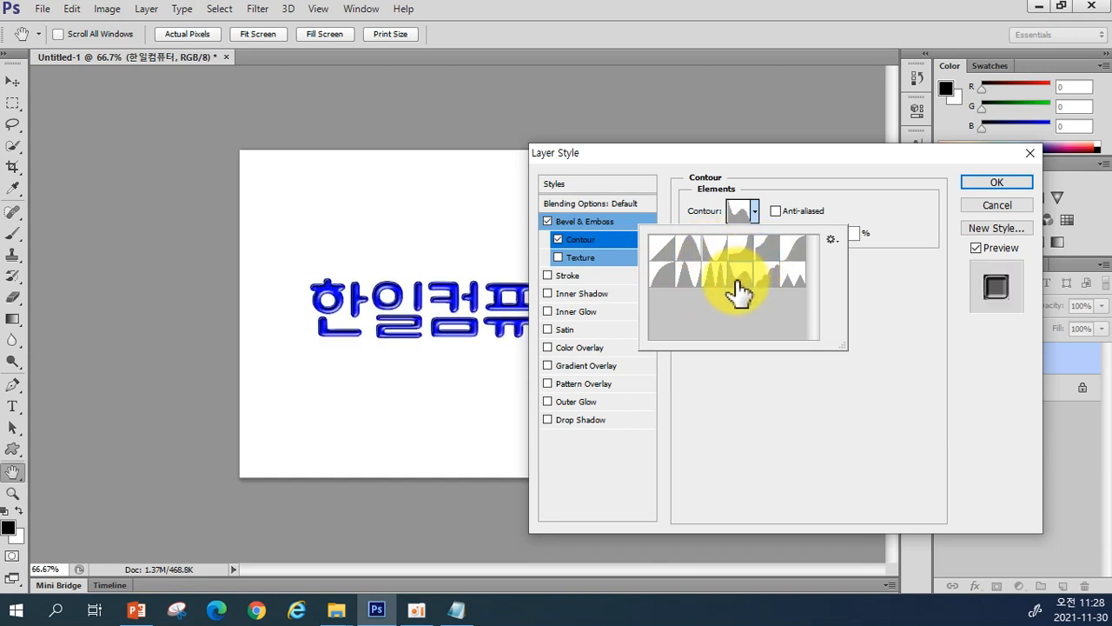
pyautogui.click(692, 277)
pyautogui.click(712, 277)
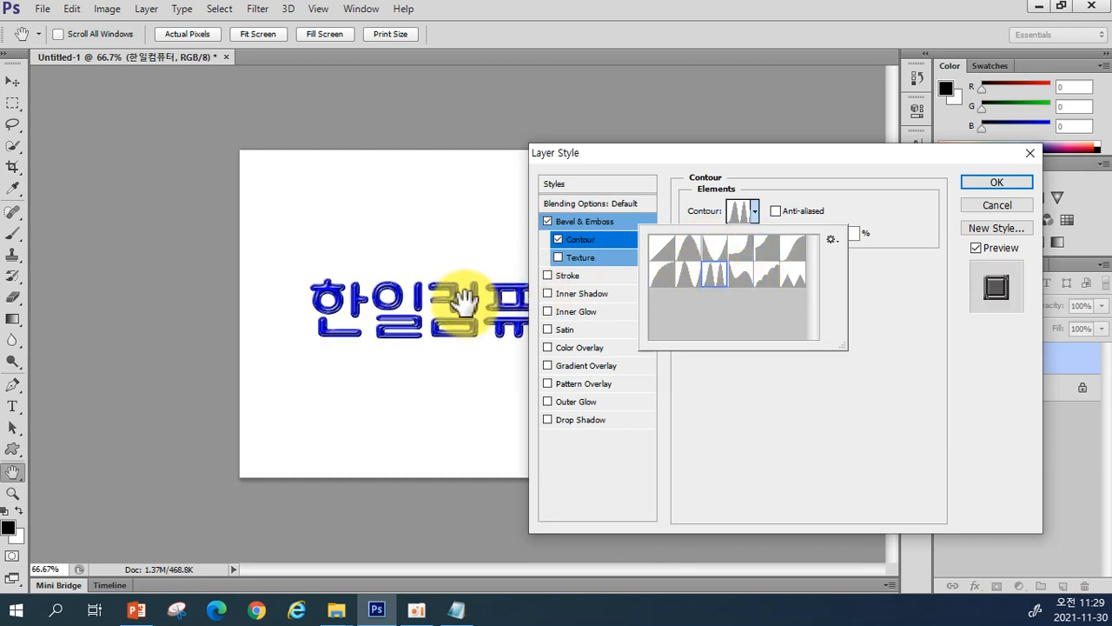
pyautogui.click(779, 280)
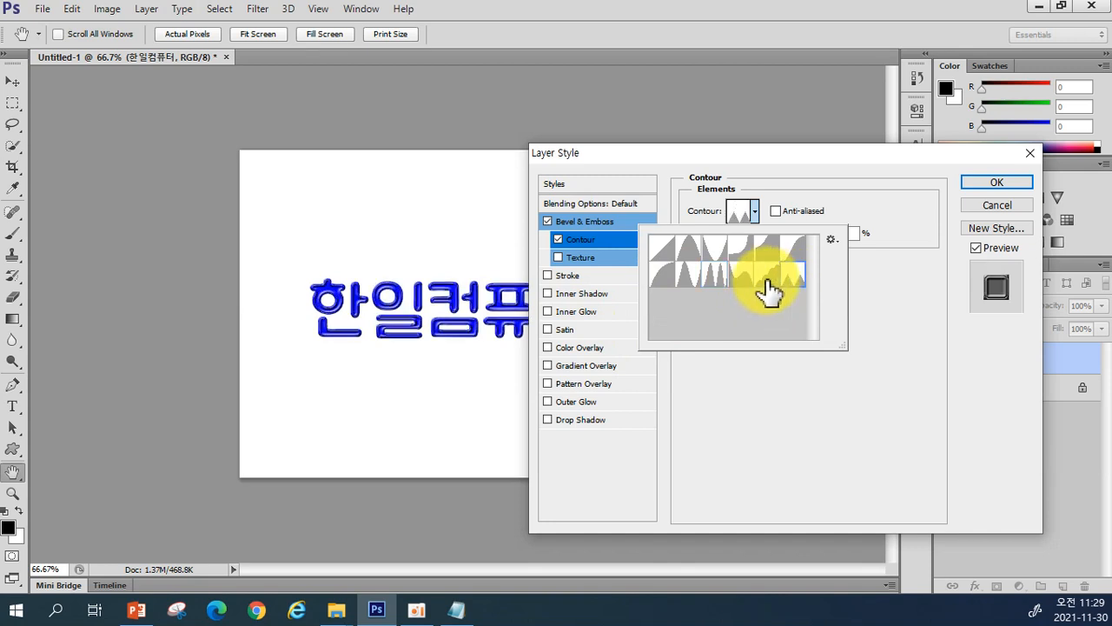
pyautogui.click(557, 239)
# Try the bubbles and grey woven patterns as a bevel Texture on the text, and turn the Texture option off again
pyautogui.click(558, 257)
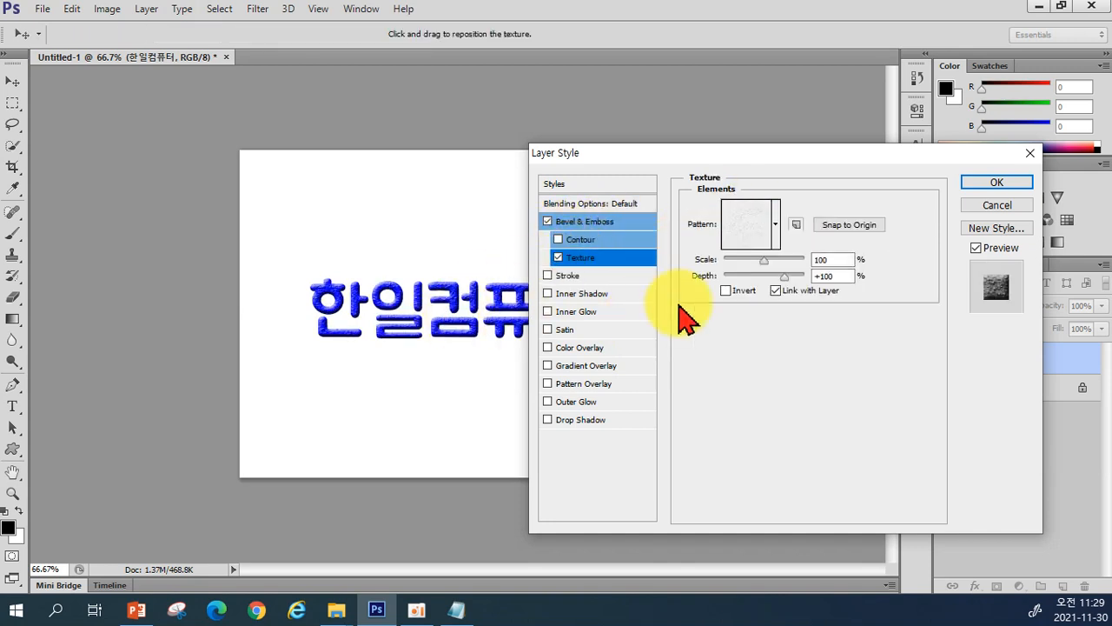
pyautogui.click(775, 224)
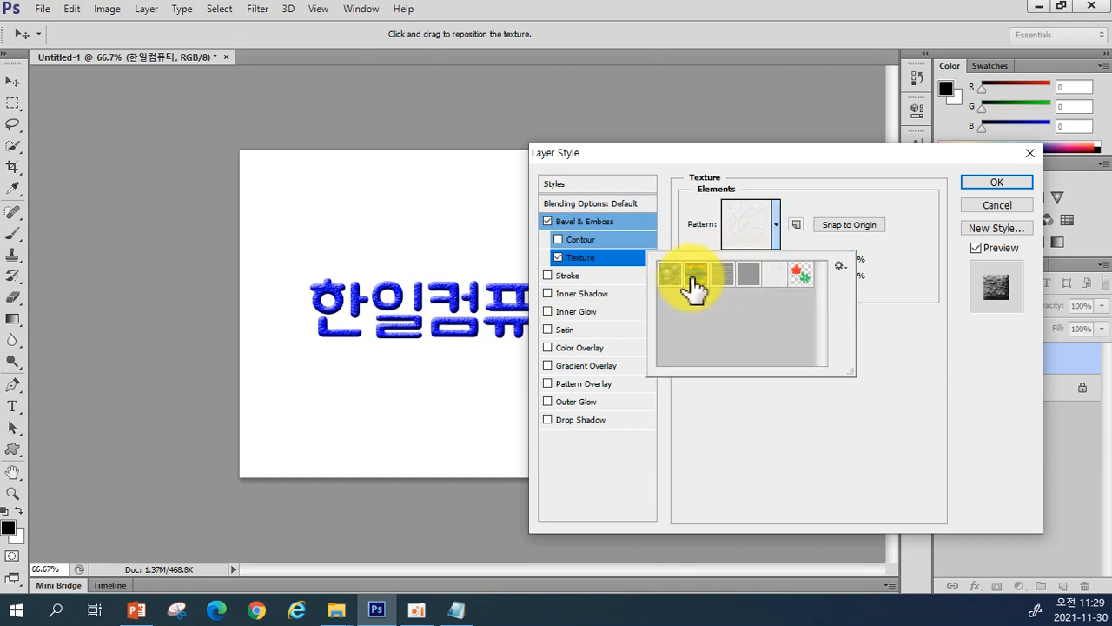
pyautogui.click(670, 274)
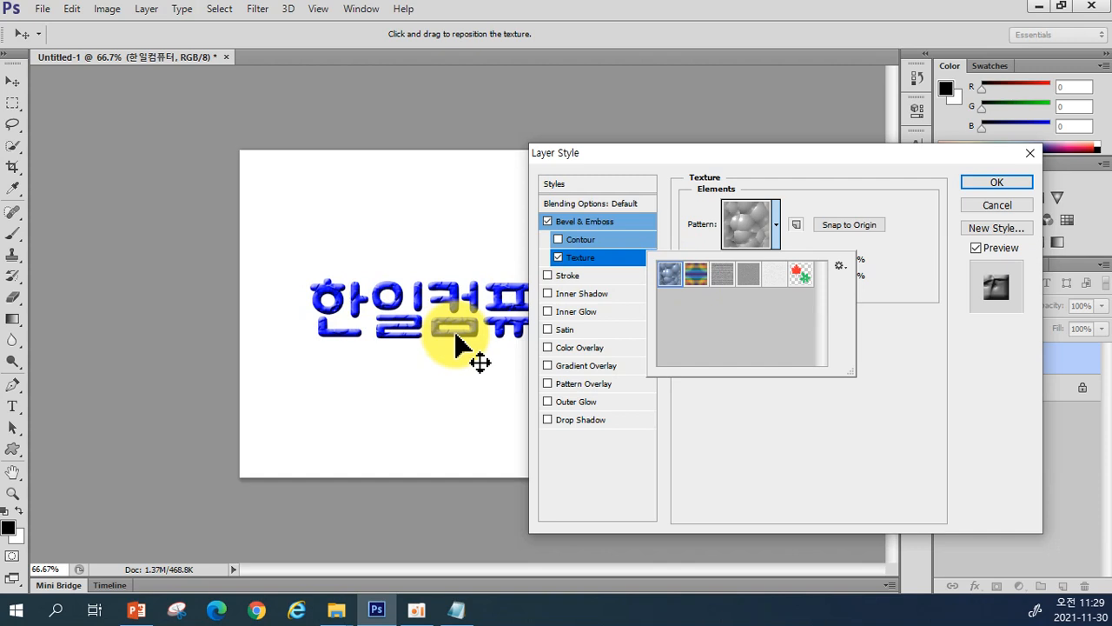
pyautogui.click(721, 274)
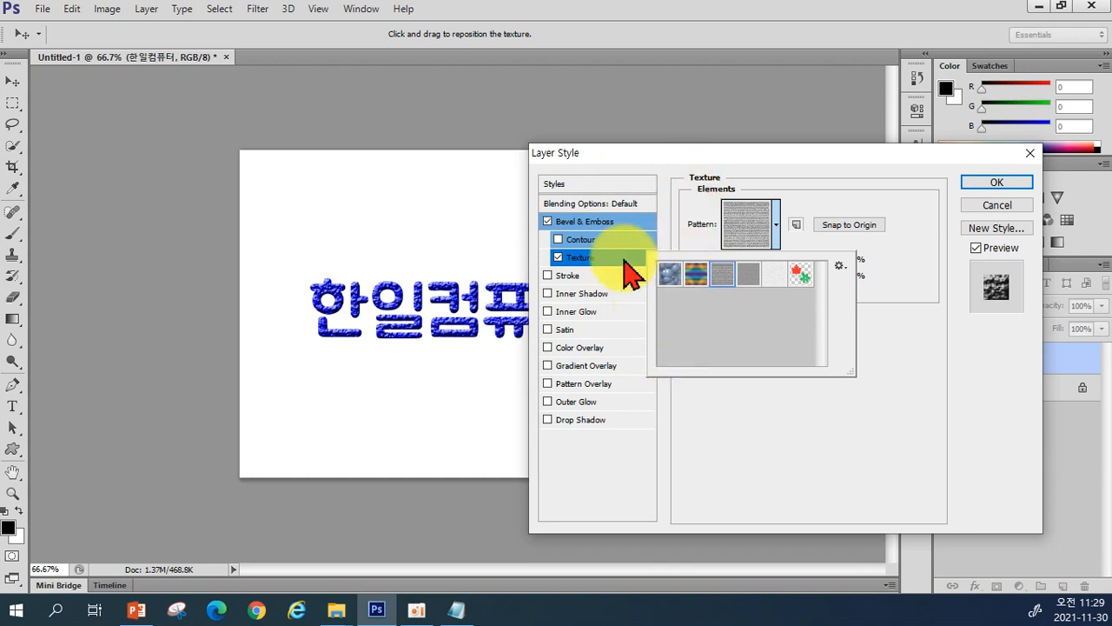
pyautogui.click(558, 258)
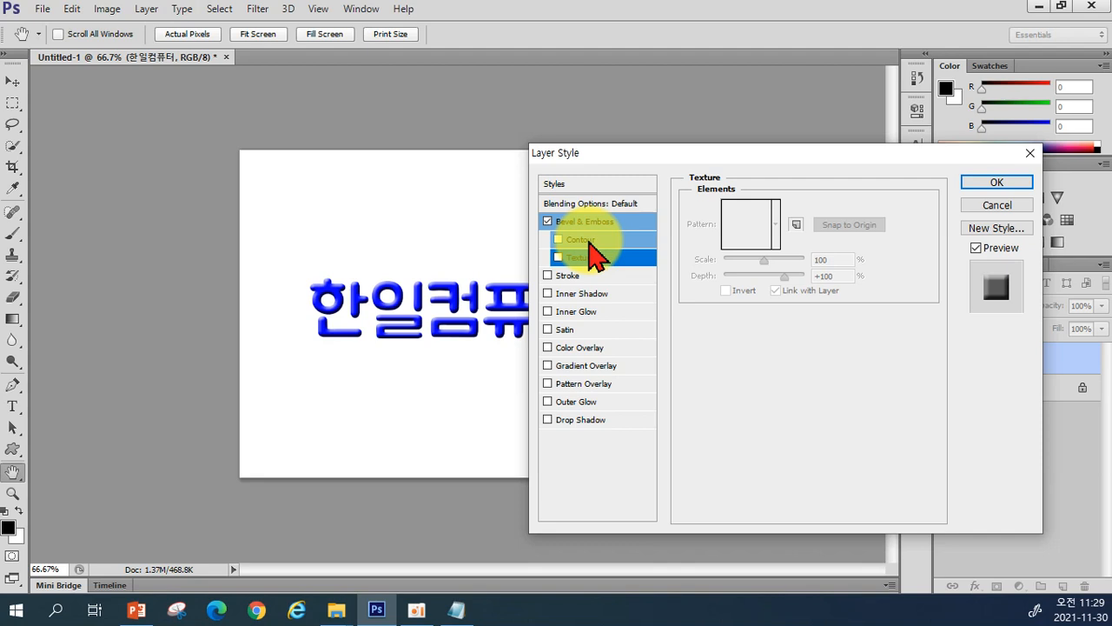
# Turn off Bevel & Emboss, move the Layer Style dialog off the text, and add a 6 px outside Stroke
pyautogui.click(548, 222)
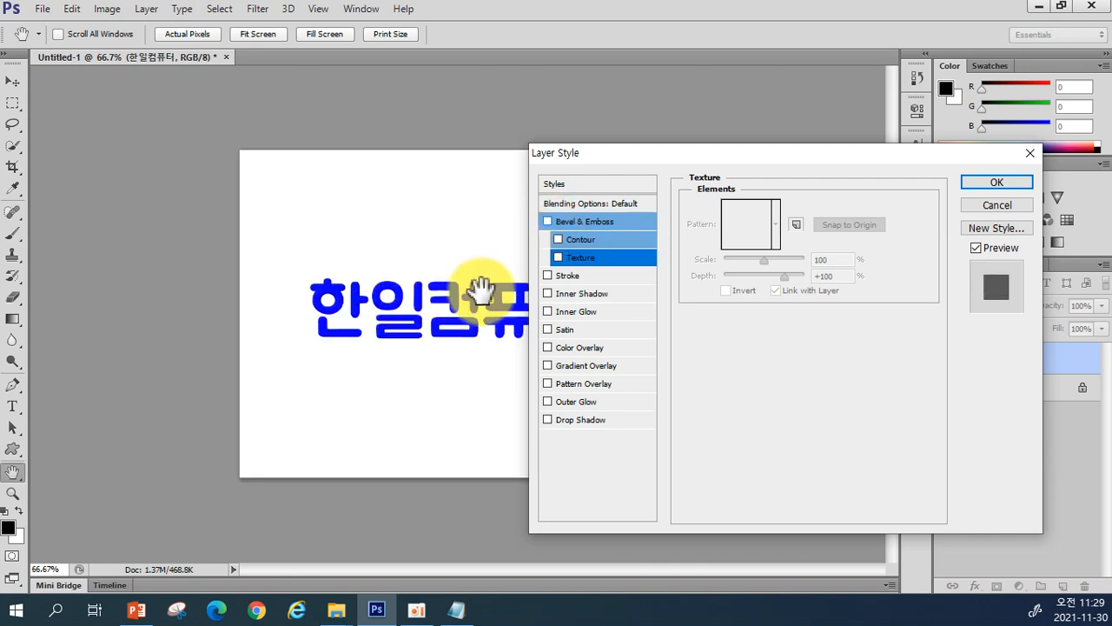
pyautogui.moveTo(677, 153); pyautogui.dragTo(747, 136)
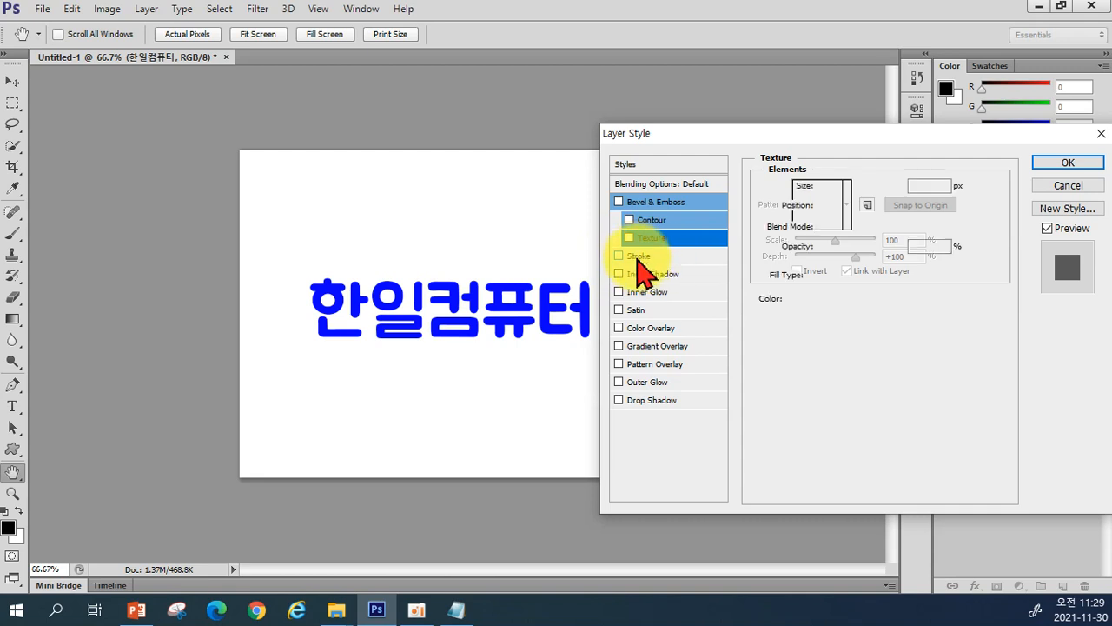
pyautogui.click(639, 257)
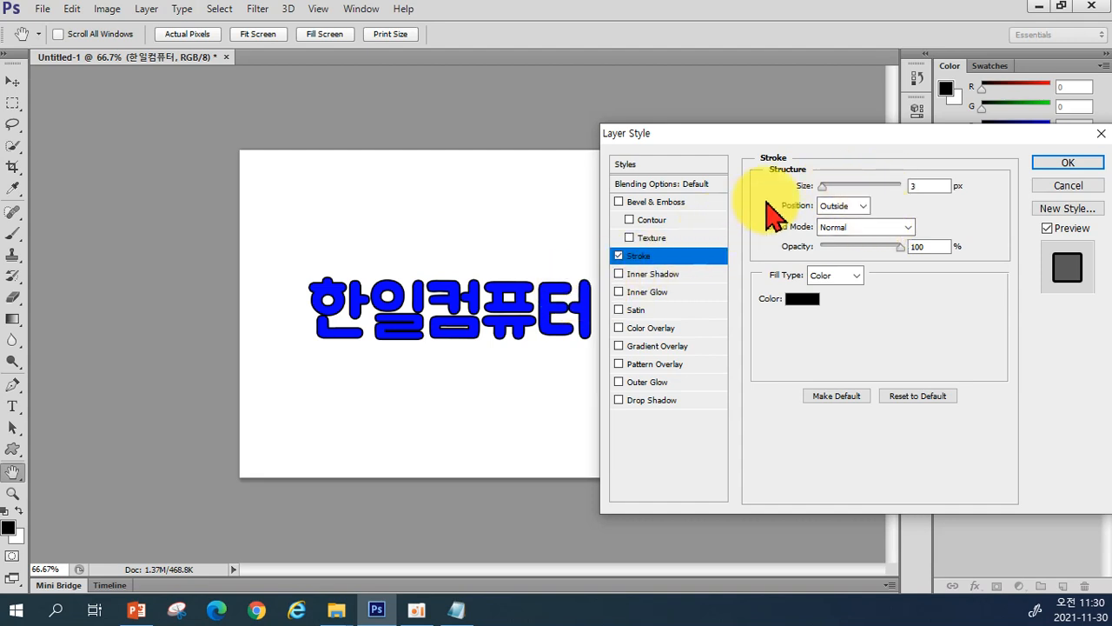
pyautogui.moveTo(823, 185); pyautogui.dragTo(825, 188)
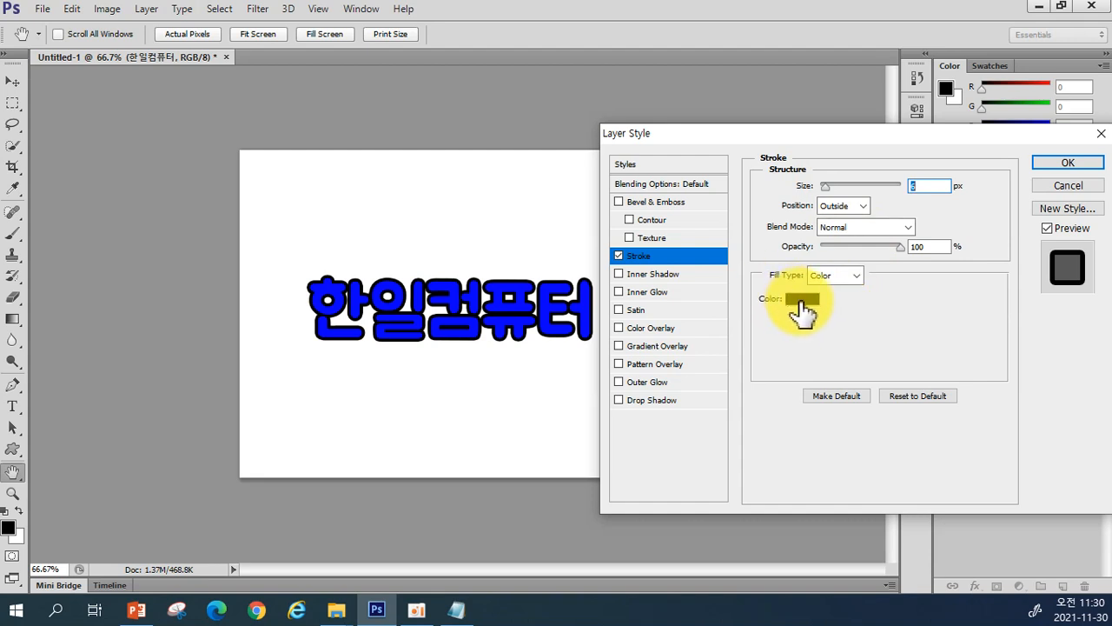
# Set the stroke colour to an orange-yellow with RGB values 255, 192, 0
pyautogui.click(800, 300)
pyautogui.moveTo(695, 330)
pyautogui.mouseDown()
pyautogui.moveTo(751, 321)
pyautogui.moveTo(750, 409)
pyautogui.moveTo(739, 338)
pyautogui.moveTo(744, 346)
pyautogui.moveTo(777, 302)
pyautogui.moveTo(717, 360)
pyautogui.moveTo(693, 309)
pyautogui.mouseUp()
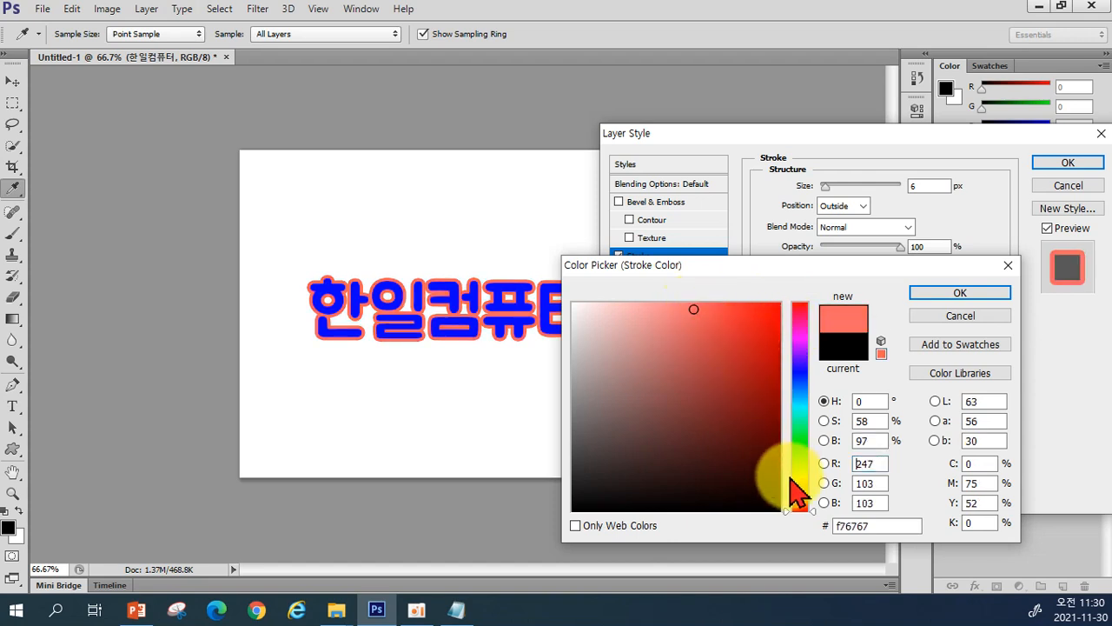
pyautogui.moveTo(806, 484); pyautogui.dragTo(806, 475)
pyautogui.moveTo(757, 404); pyautogui.dragTo(803, 294)
pyautogui.click(805, 483)
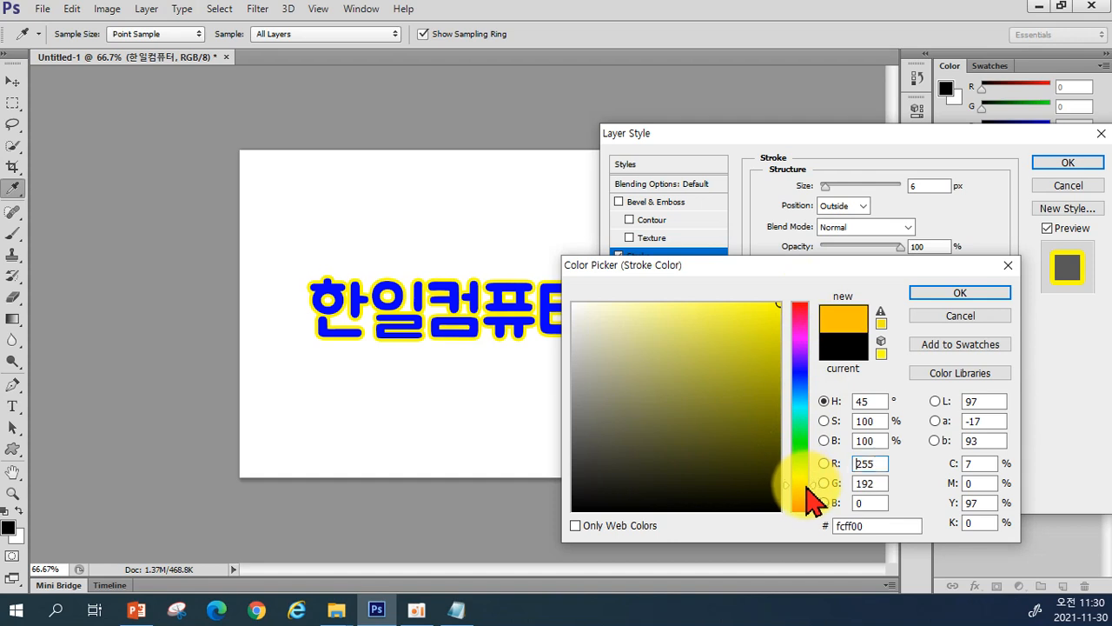
pyautogui.click(938, 295)
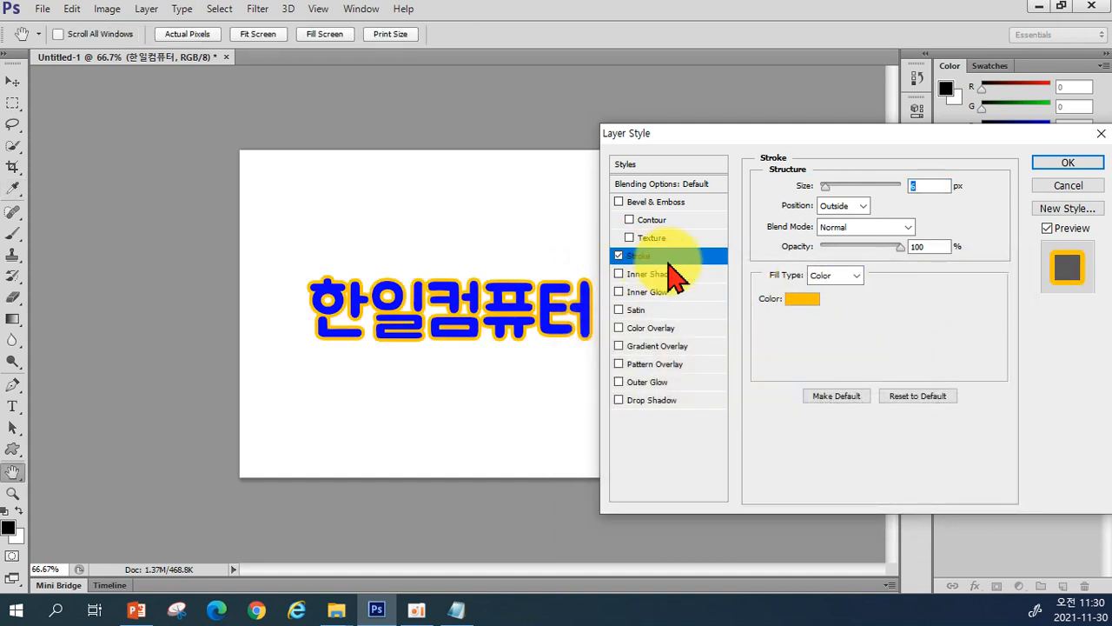
# Toggle the Stroke effect off and on to compare the text with and without its outline
pyautogui.click(617, 256)
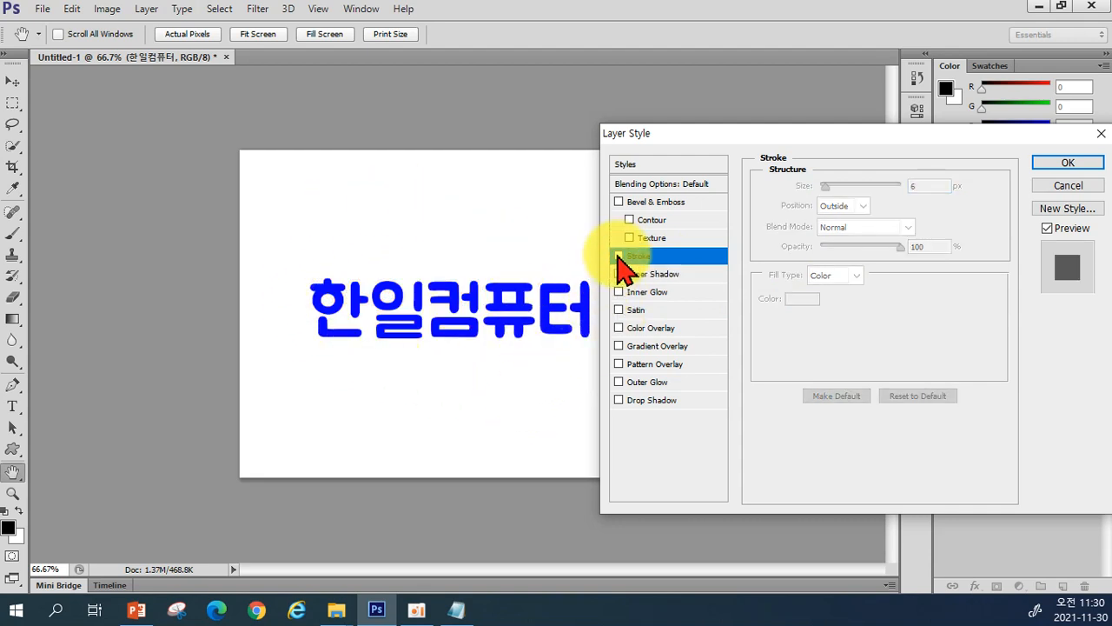
pyautogui.click(618, 256)
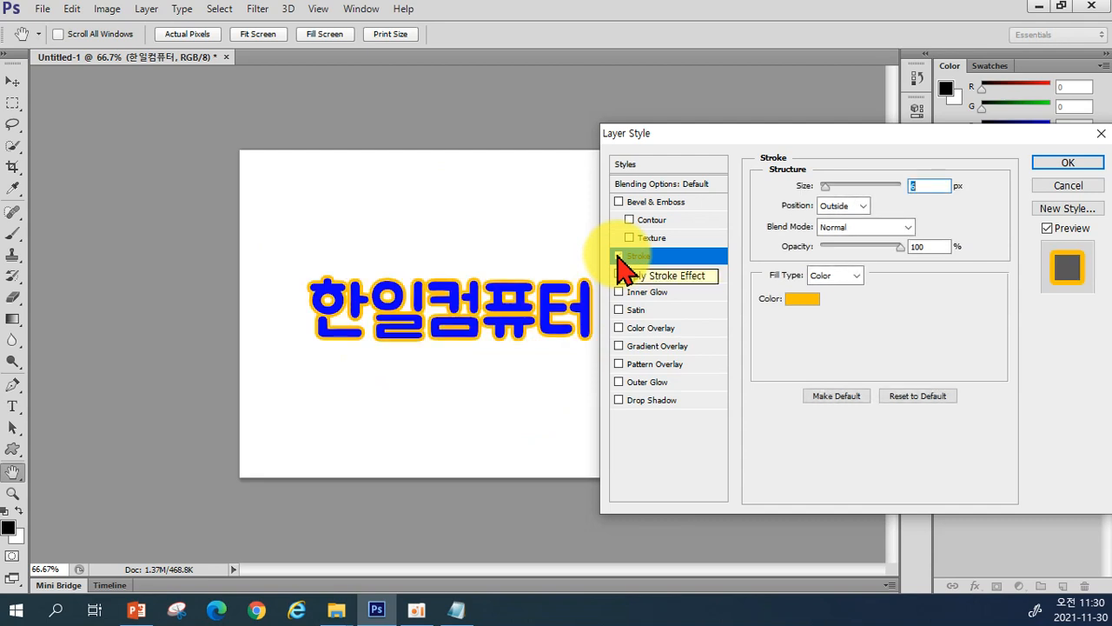
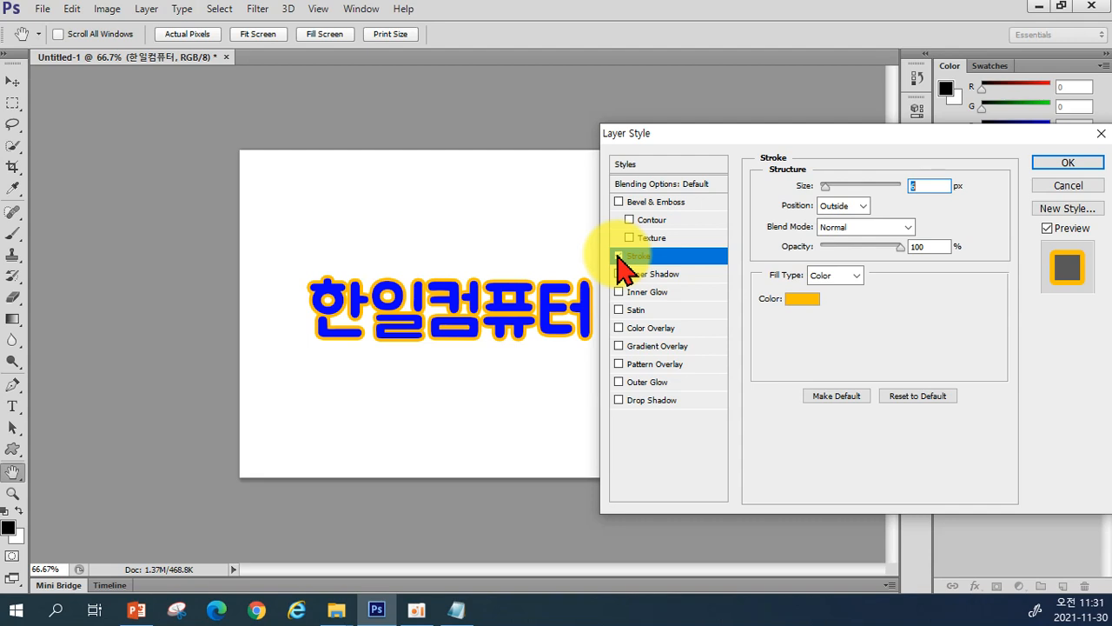
pyautogui.click(619, 255)
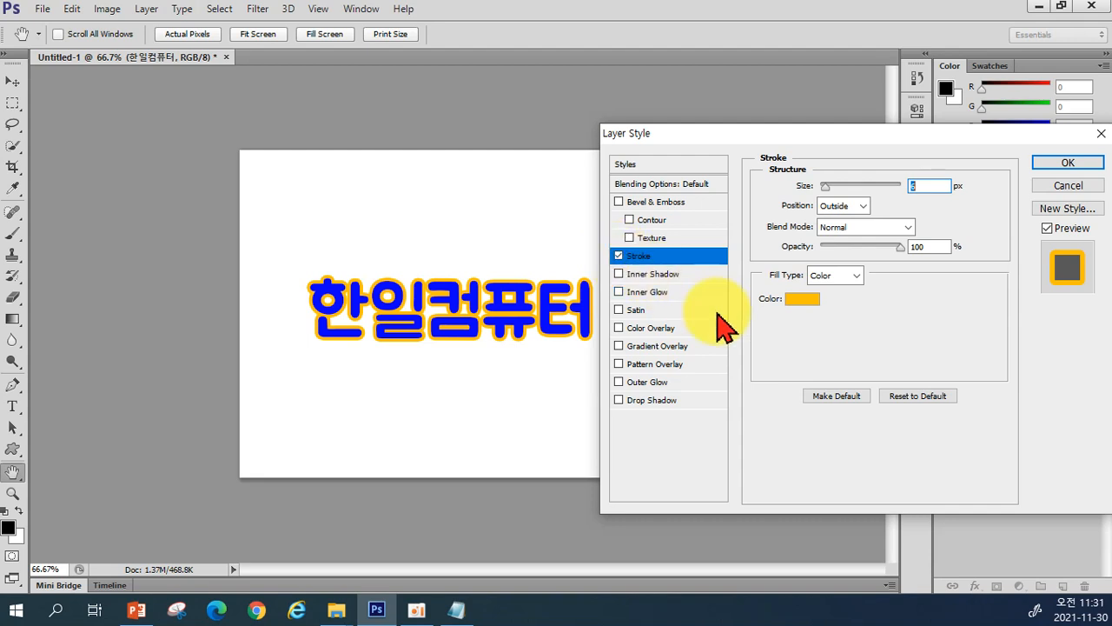
# Try Gradient and Pattern fills for the stroke, including the maple leaf and bubbles patterns, and return the fill type to Color
pyautogui.click(855, 276)
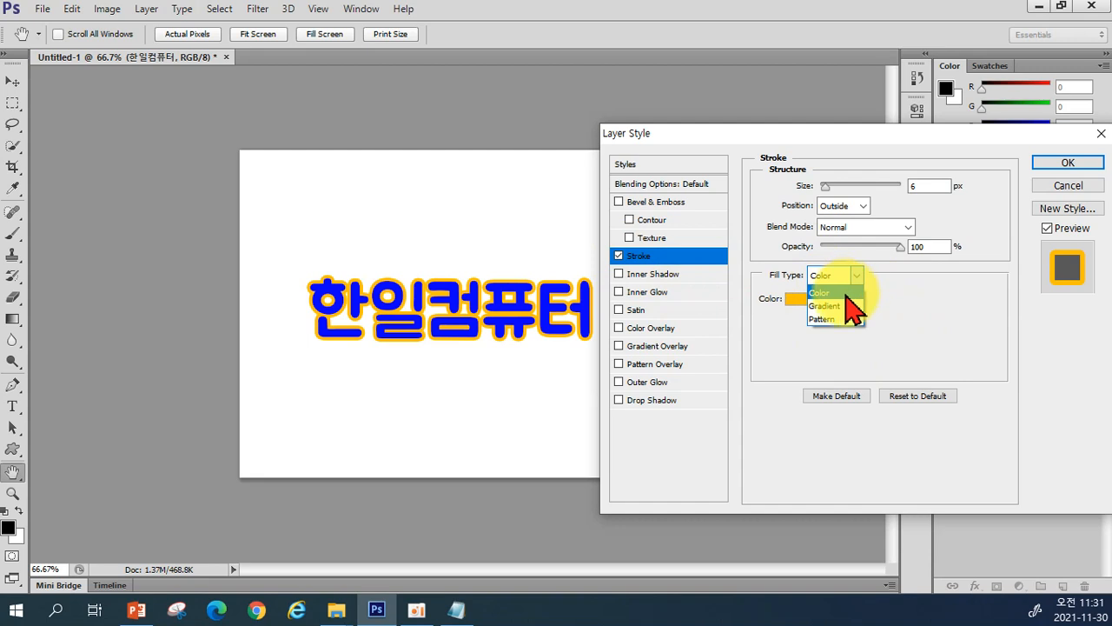
pyautogui.click(845, 304)
pyautogui.moveTo(322, 238)
pyautogui.mouseDown()
pyautogui.moveTo(528, 353)
pyautogui.moveTo(414, 368)
pyautogui.moveTo(542, 343)
pyautogui.mouseUp()
pyautogui.click(847, 275)
pyautogui.click(831, 320)
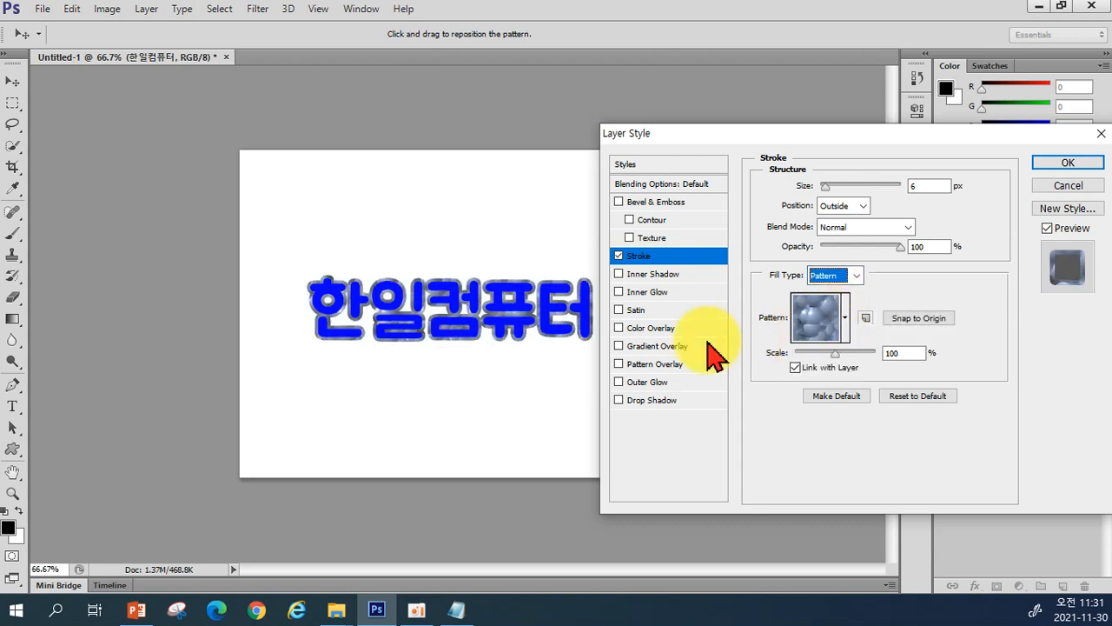
pyautogui.click(843, 318)
pyautogui.click(866, 369)
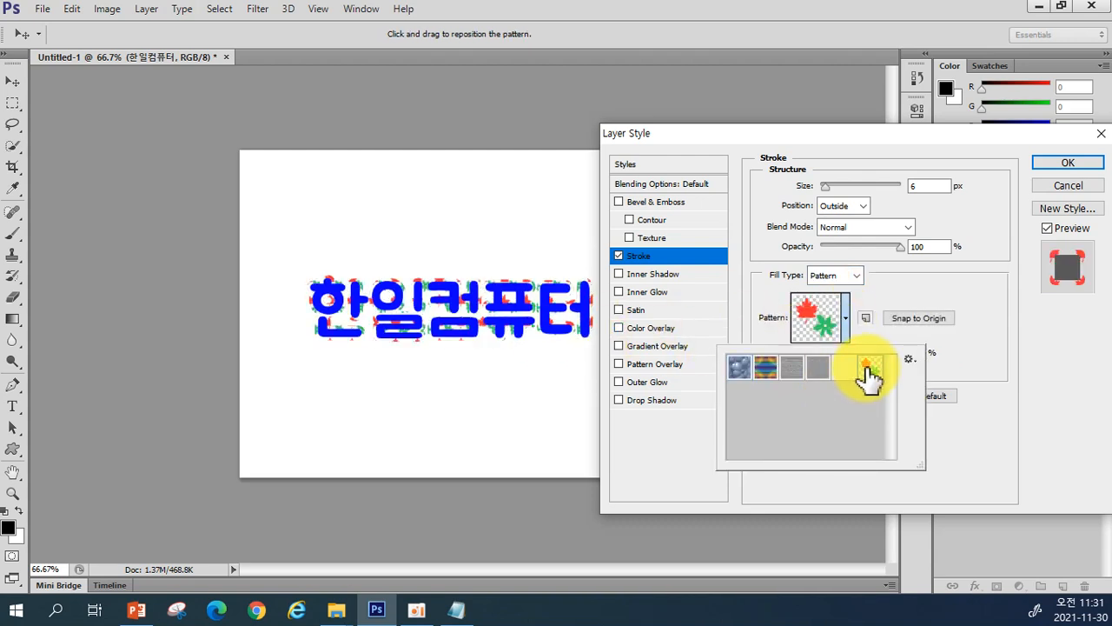
pyautogui.click(739, 370)
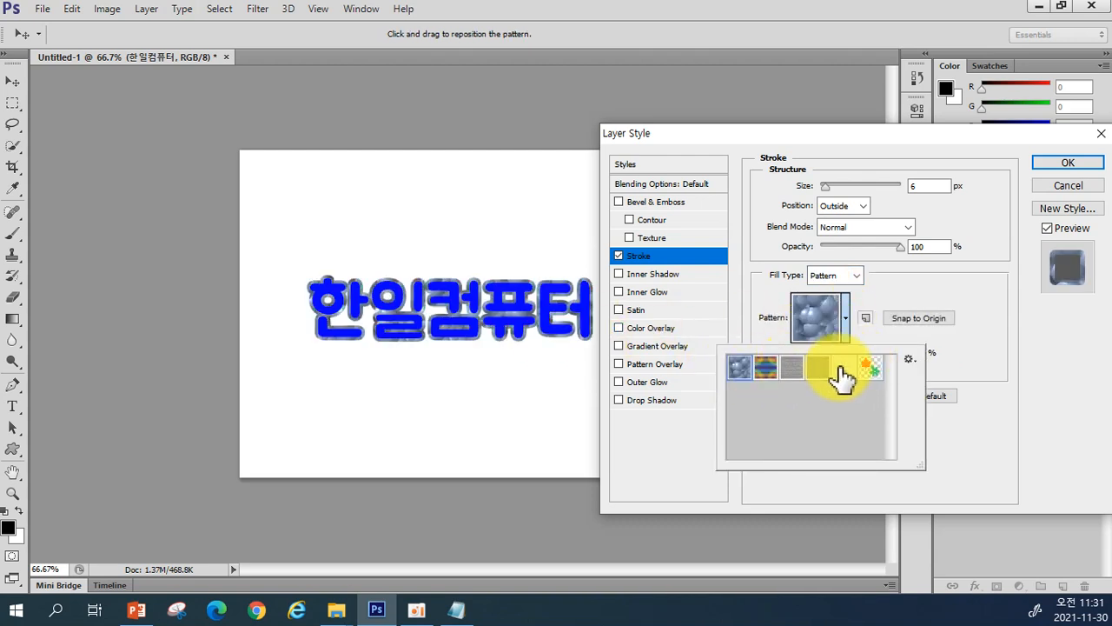
pyautogui.click(834, 275)
pyautogui.click(832, 289)
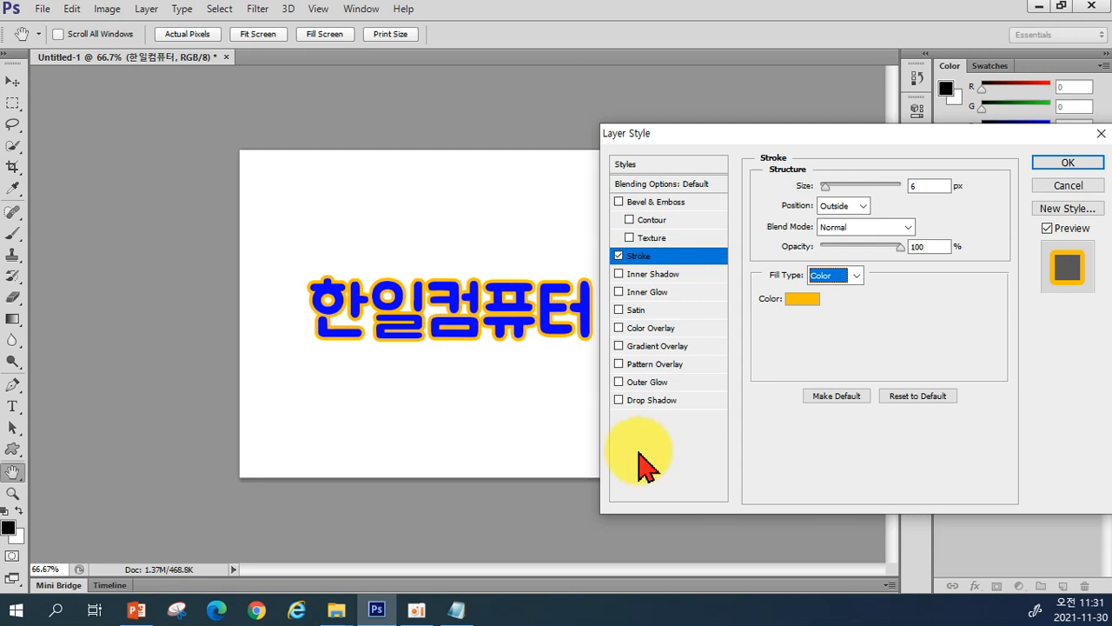
# Review the stroke's fill types, turn off the Stroke effect, and accept the layer style settings
pyautogui.click(856, 276)
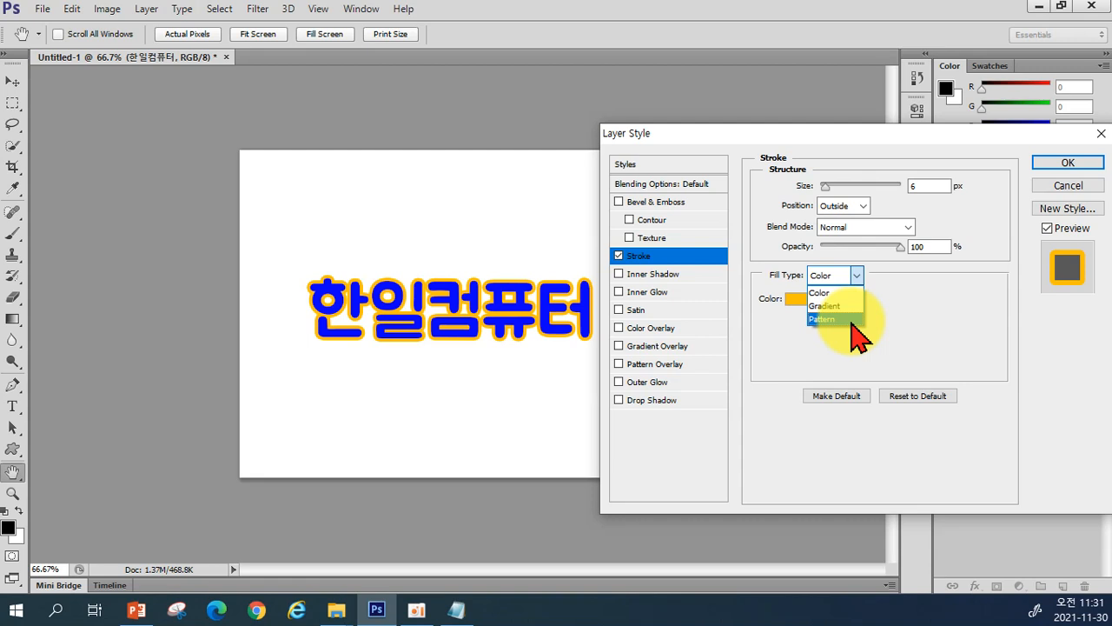
pyautogui.click(757, 340)
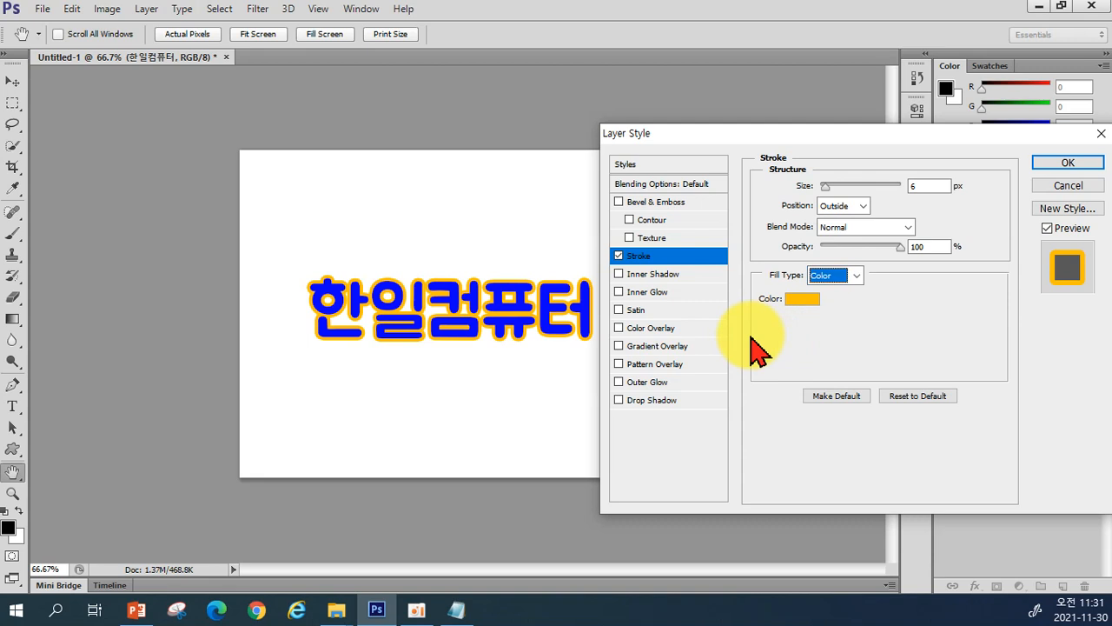
pyautogui.click(619, 257)
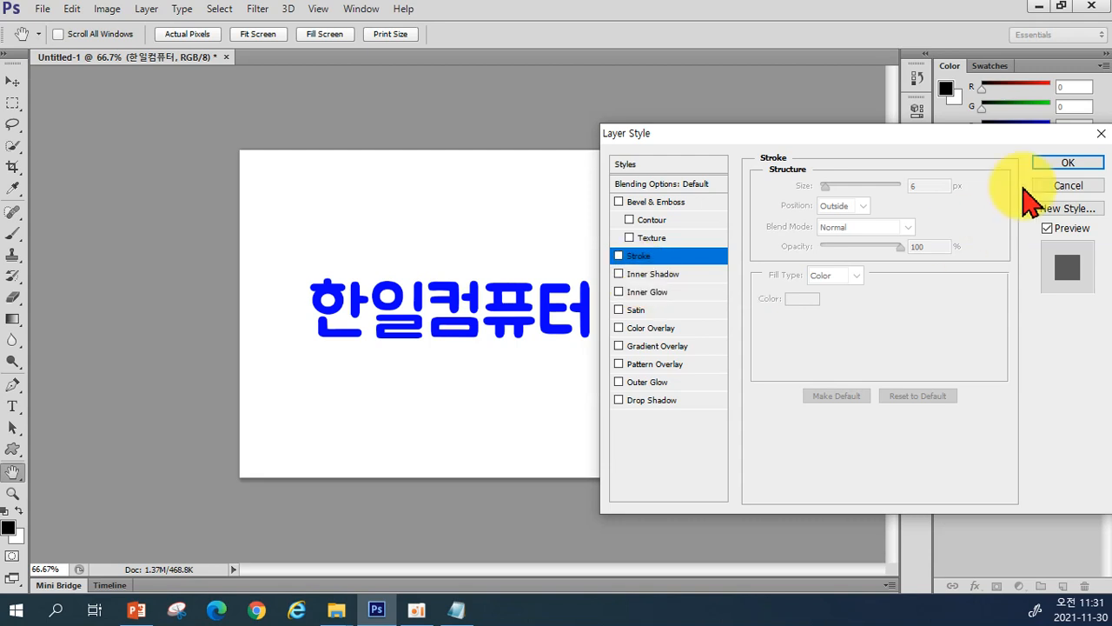
pyautogui.click(1074, 162)
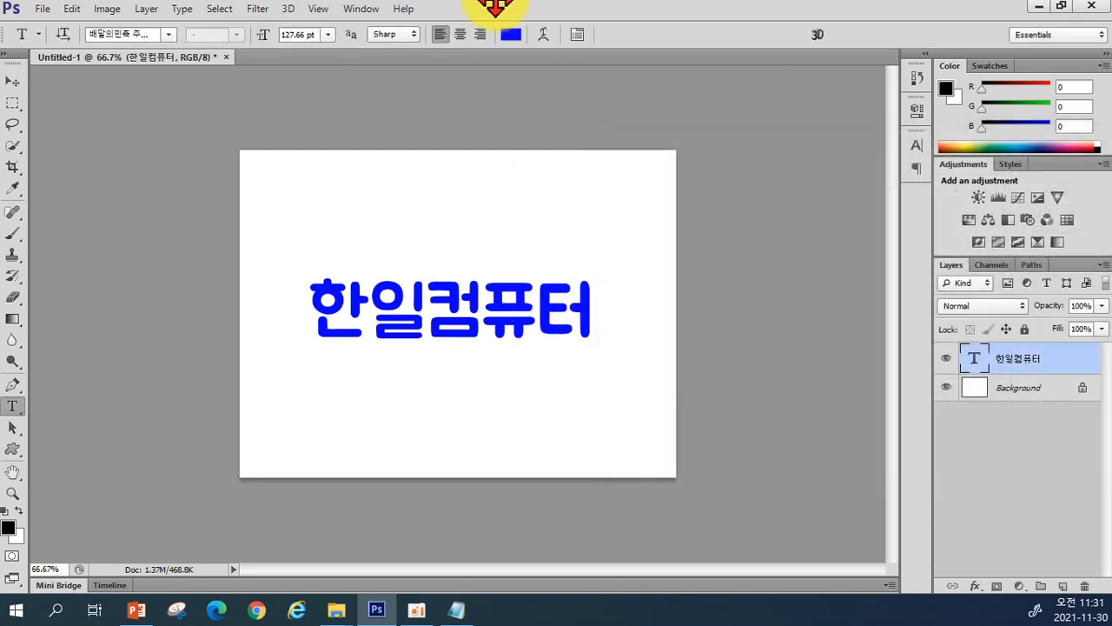
# Change the 한일컴퓨터 text colour to orange (#ffb401)
pyautogui.click(510, 34)
pyautogui.moveTo(800, 480); pyautogui.dragTo(801, 488)
pyautogui.click(934, 294)
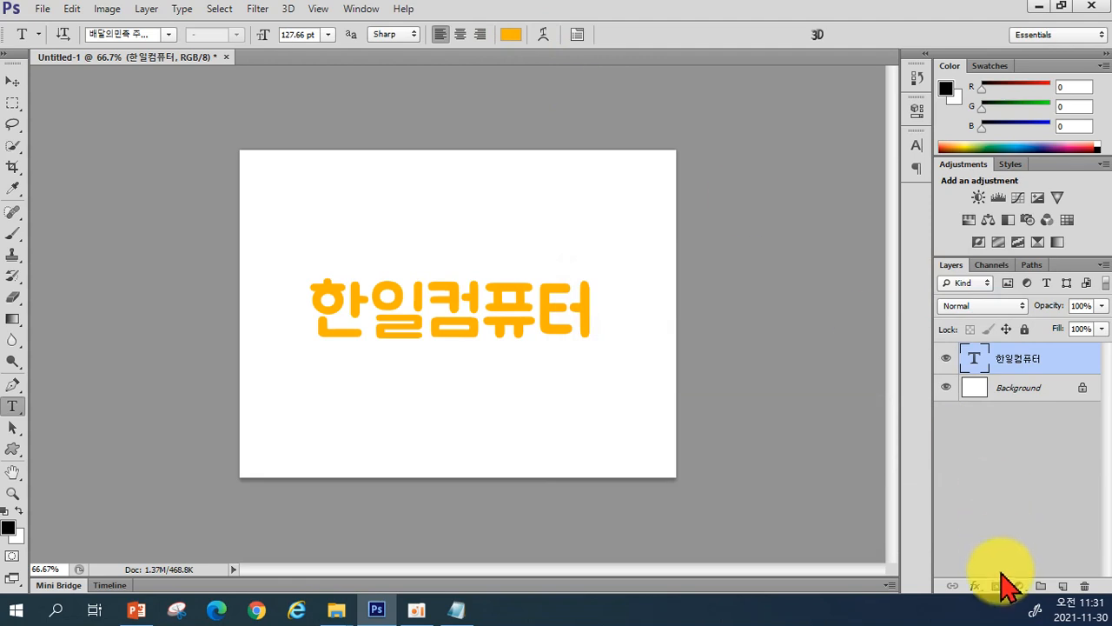
pyautogui.click(977, 588)
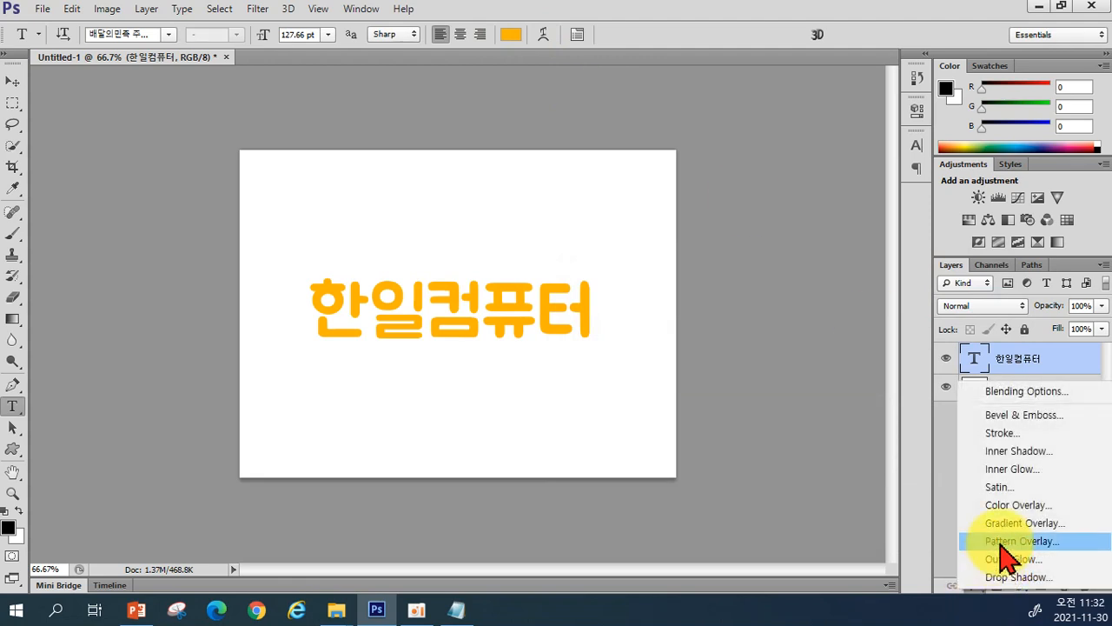
pyautogui.click(954, 393)
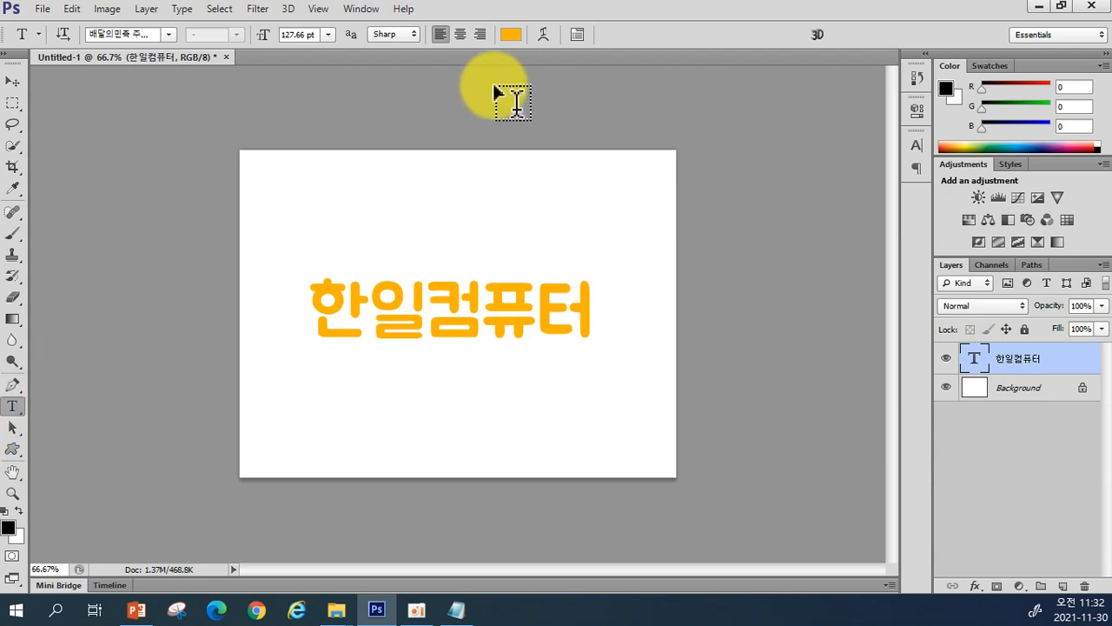
# Open the text colour picker for the 한일컴퓨터 text
pyautogui.click(511, 39)
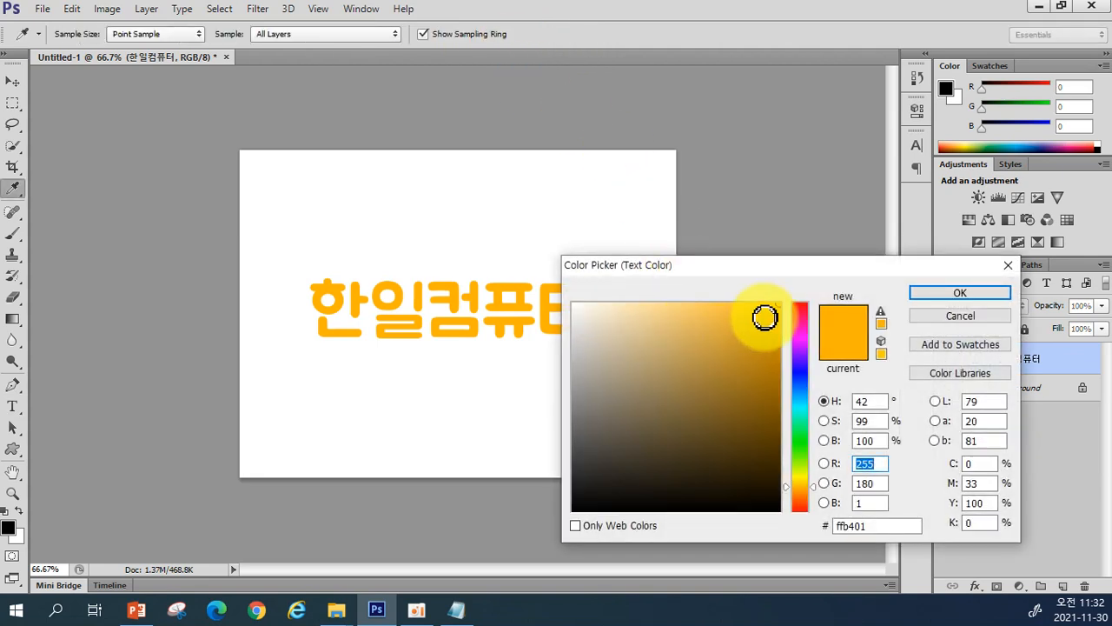
# Set the text colour to orange #ffb400
pyautogui.moveTo(772, 303); pyautogui.dragTo(789, 293)
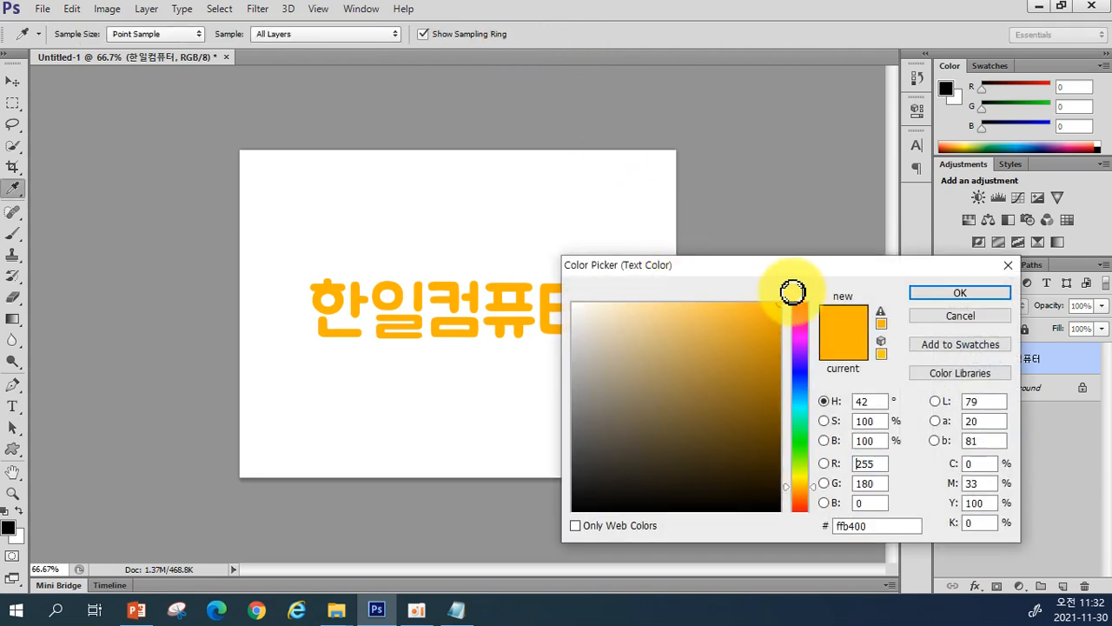
pyautogui.click(943, 304)
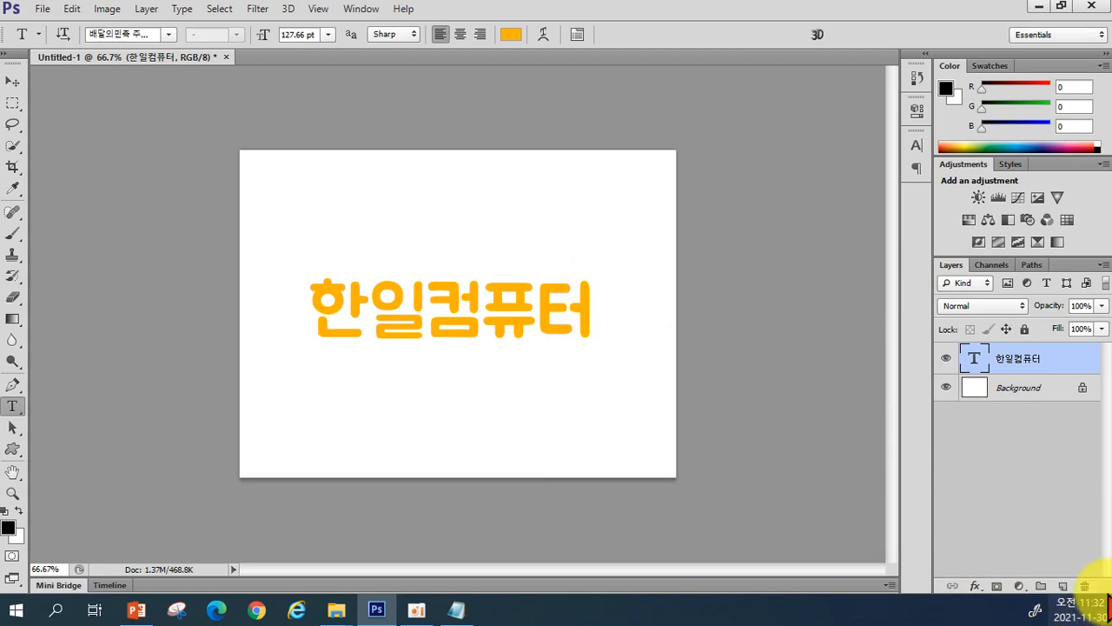
# Add an inner shadow to the text layer with distance 6 px, choke 10% and size 6 px
pyautogui.click(977, 586)
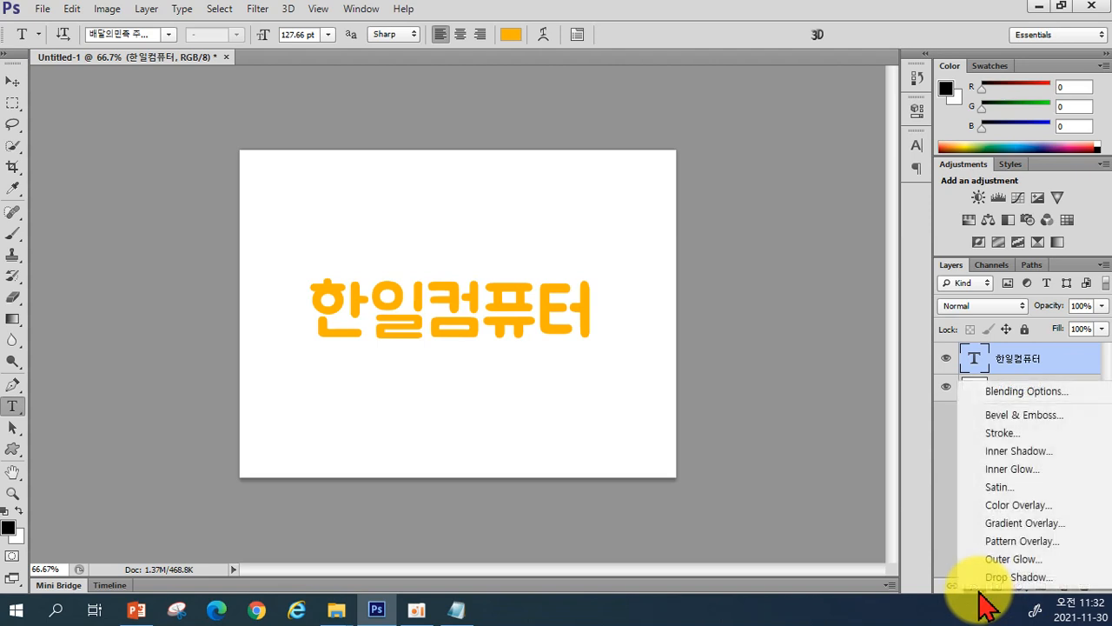
pyautogui.click(1004, 457)
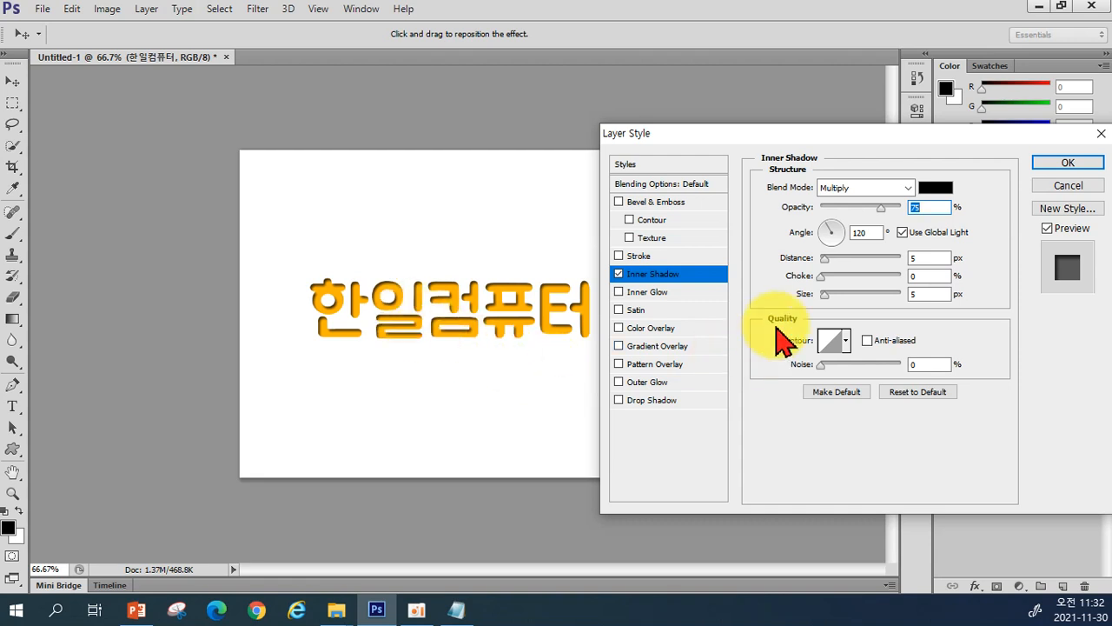
pyautogui.moveTo(825, 263); pyautogui.dragTo(825, 263)
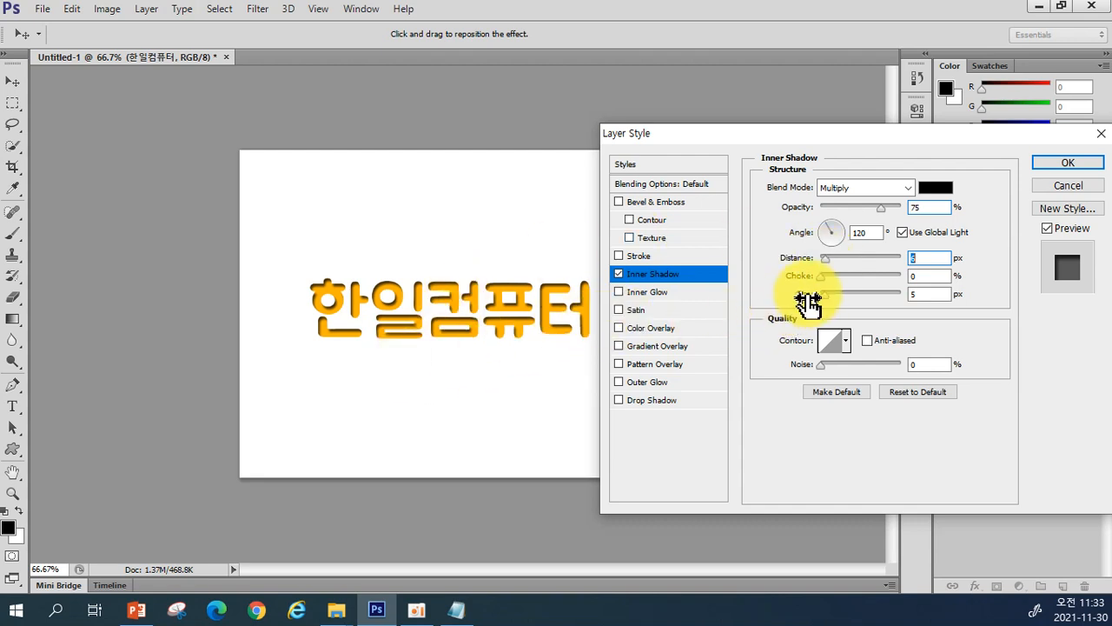
pyautogui.click(825, 277)
pyautogui.moveTo(827, 278)
pyautogui.mouseDown()
pyautogui.moveTo(837, 278)
pyautogui.moveTo(825, 296)
pyautogui.mouseUp()
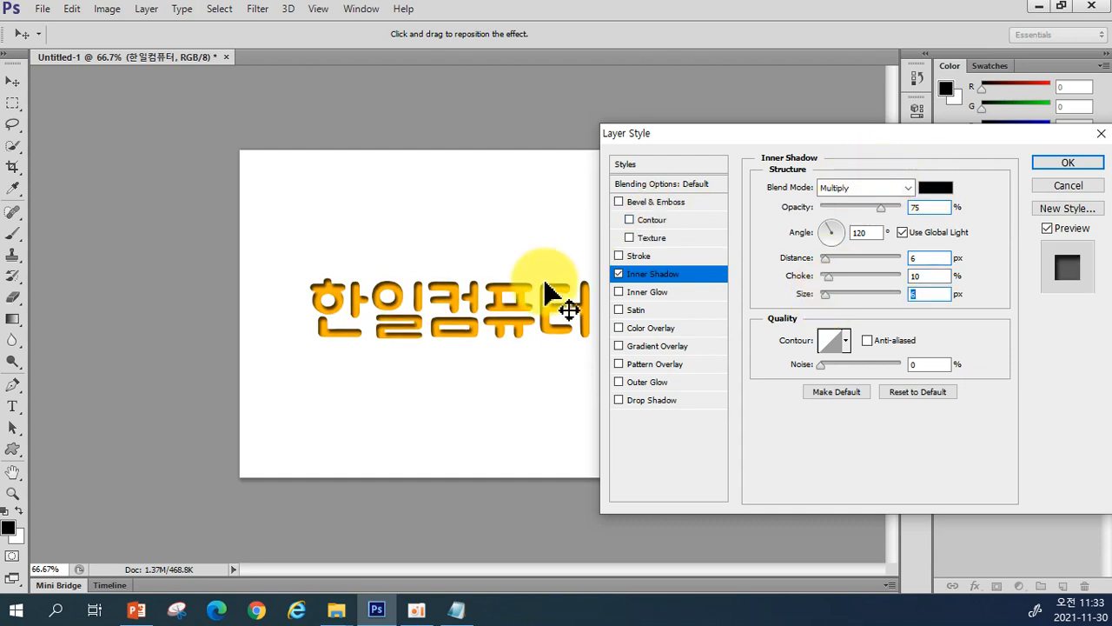
# Set the inner shadow colour to brownish orange #b77414
pyautogui.click(935, 191)
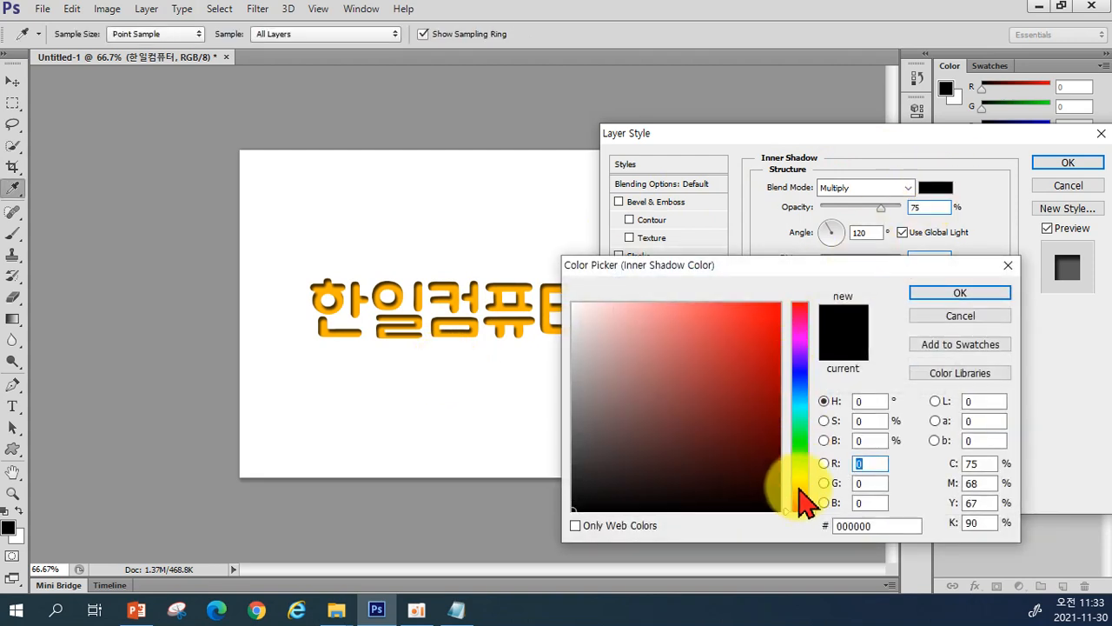
pyautogui.click(795, 486)
pyautogui.click(757, 361)
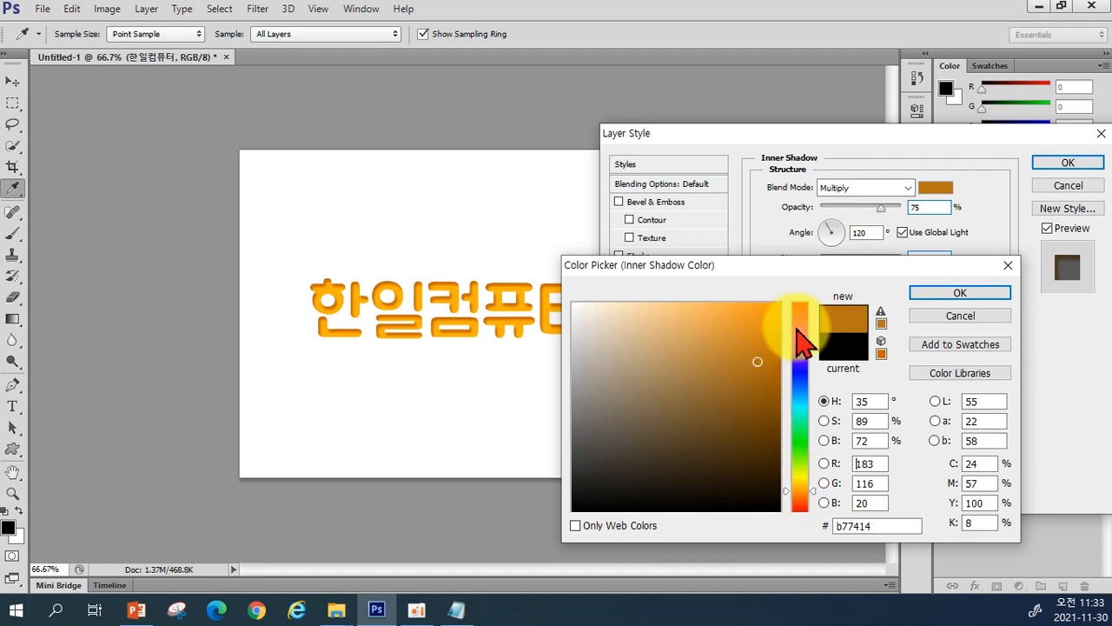
pyautogui.click(947, 294)
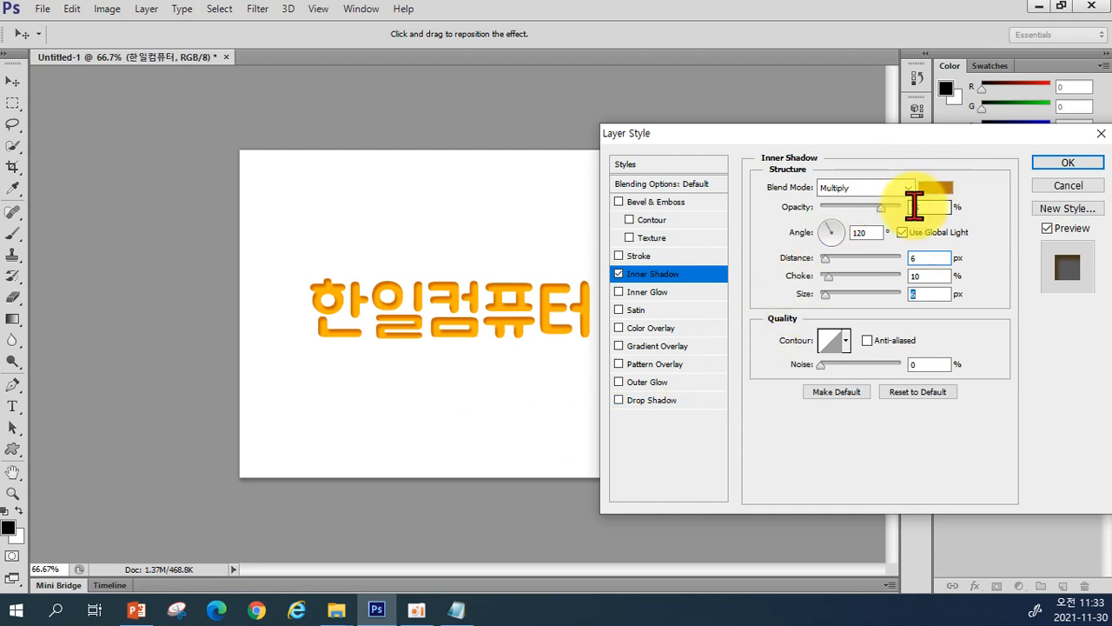
# Set the inner shadow to 84% opacity, 108° angle, 10 px distance, 14% choke and 8 px size
pyautogui.click(873, 208)
pyautogui.moveTo(873, 211); pyautogui.dragTo(833, 229)
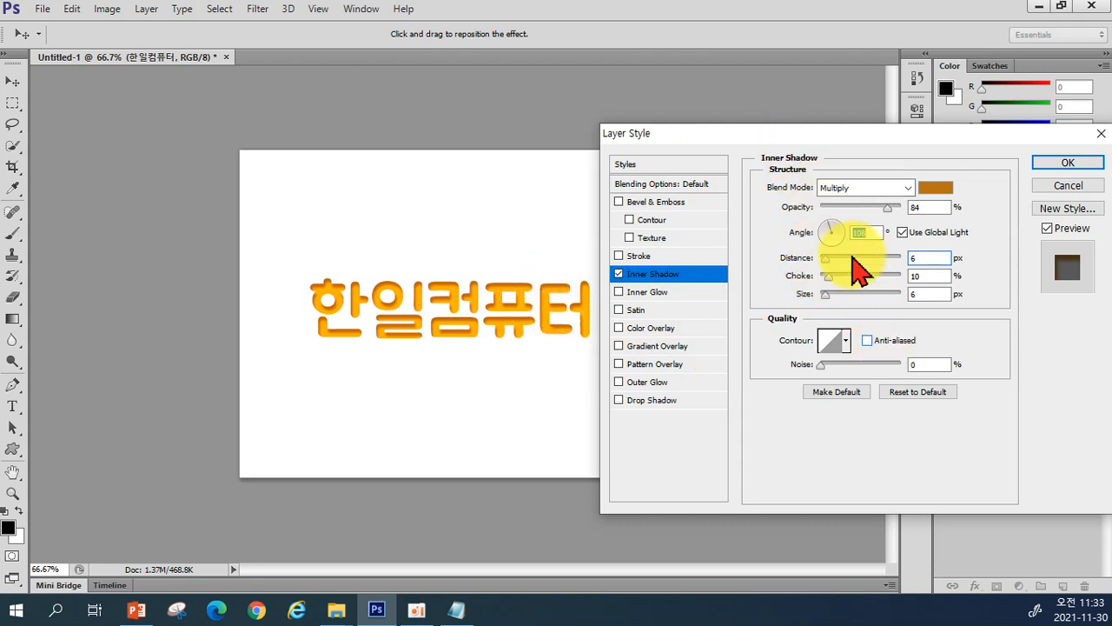
pyautogui.moveTo(825, 258); pyautogui.dragTo(834, 279)
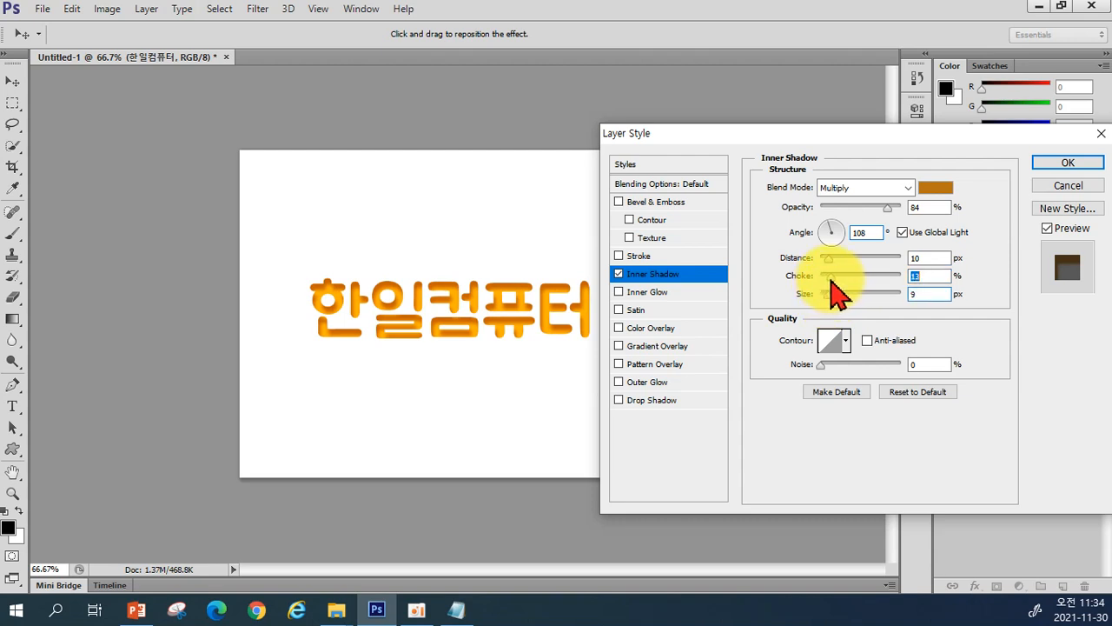
pyautogui.moveTo(828, 292); pyautogui.dragTo(825, 294)
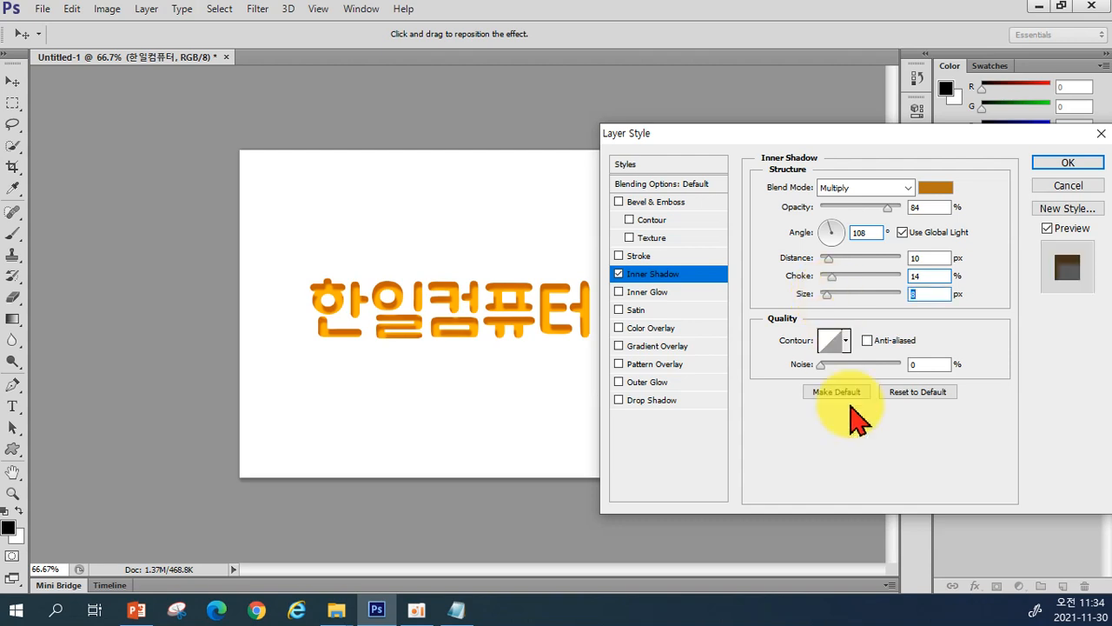
# Replace the inner shadow with an inner glow that has 11% choke and 10 px size
pyautogui.click(619, 274)
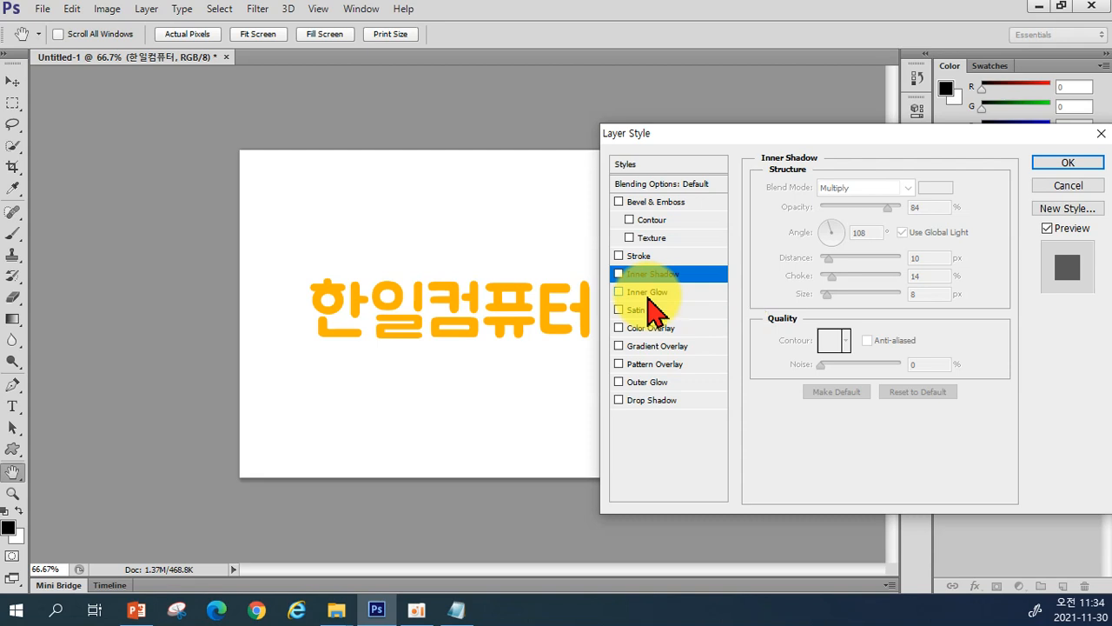
pyautogui.click(648, 292)
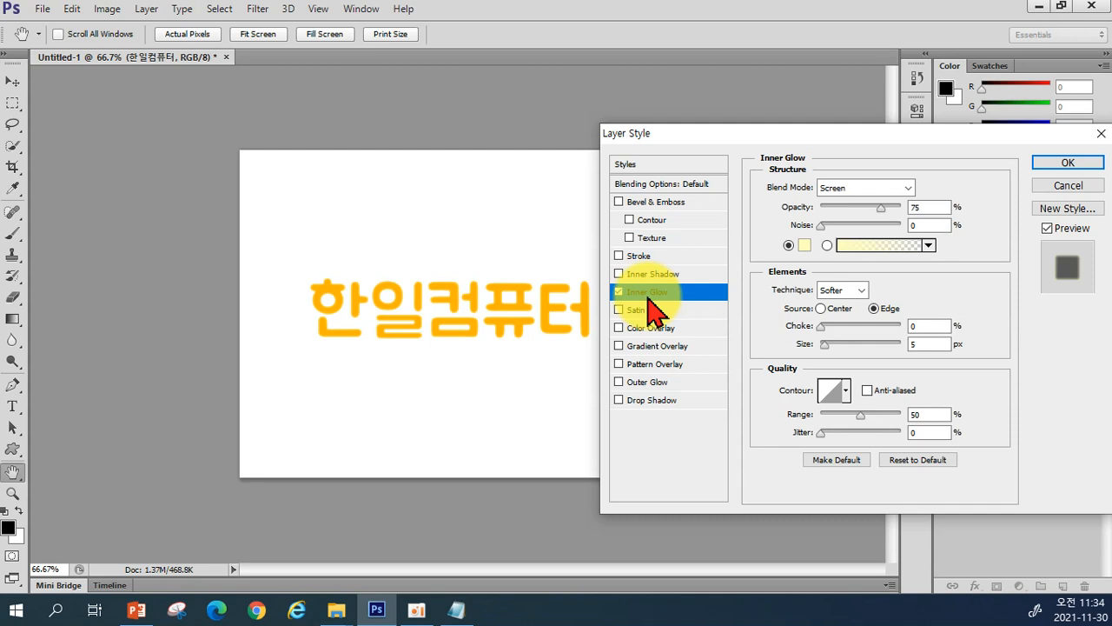
pyautogui.click(617, 292)
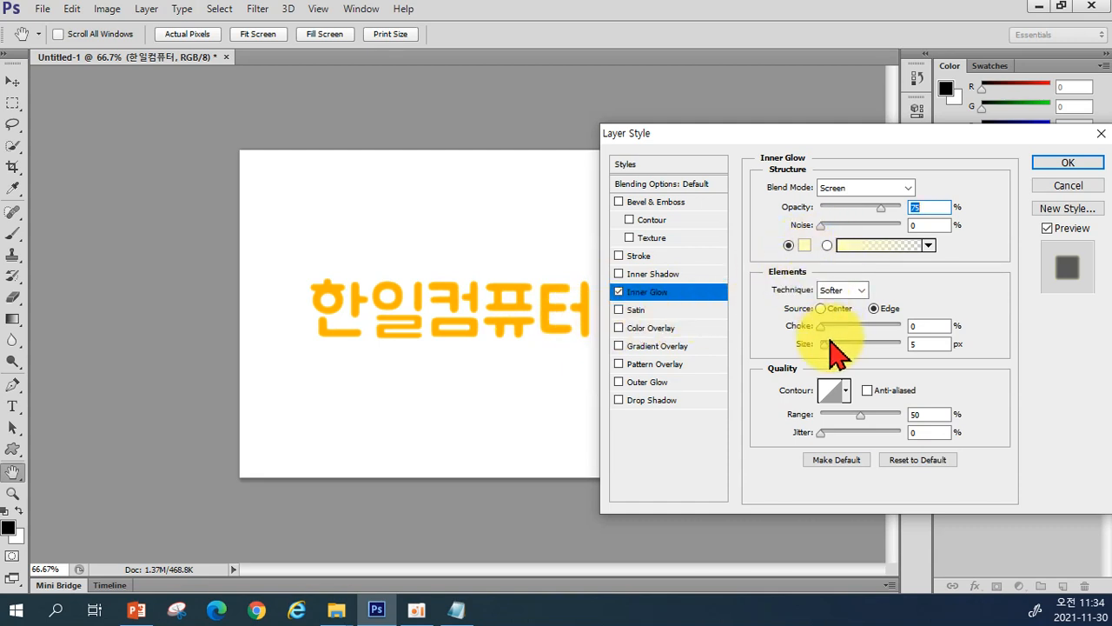
pyautogui.moveTo(824, 346)
pyautogui.mouseDown()
pyautogui.moveTo(854, 330)
pyautogui.moveTo(831, 331)
pyautogui.moveTo(830, 346)
pyautogui.mouseUp()
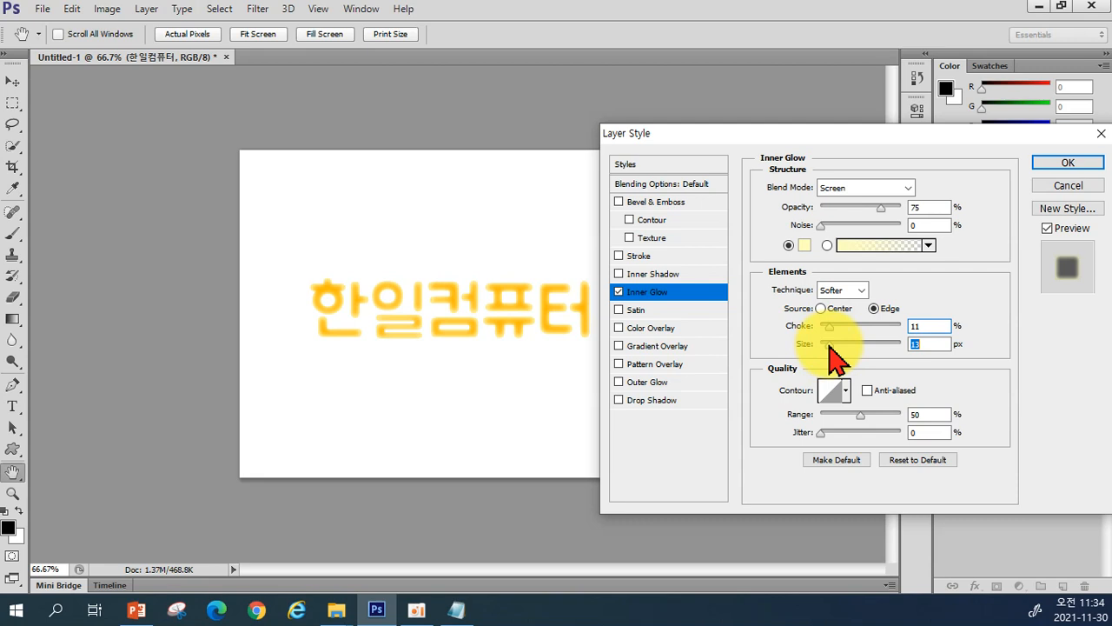
pyautogui.moveTo(829, 344); pyautogui.dragTo(829, 346)
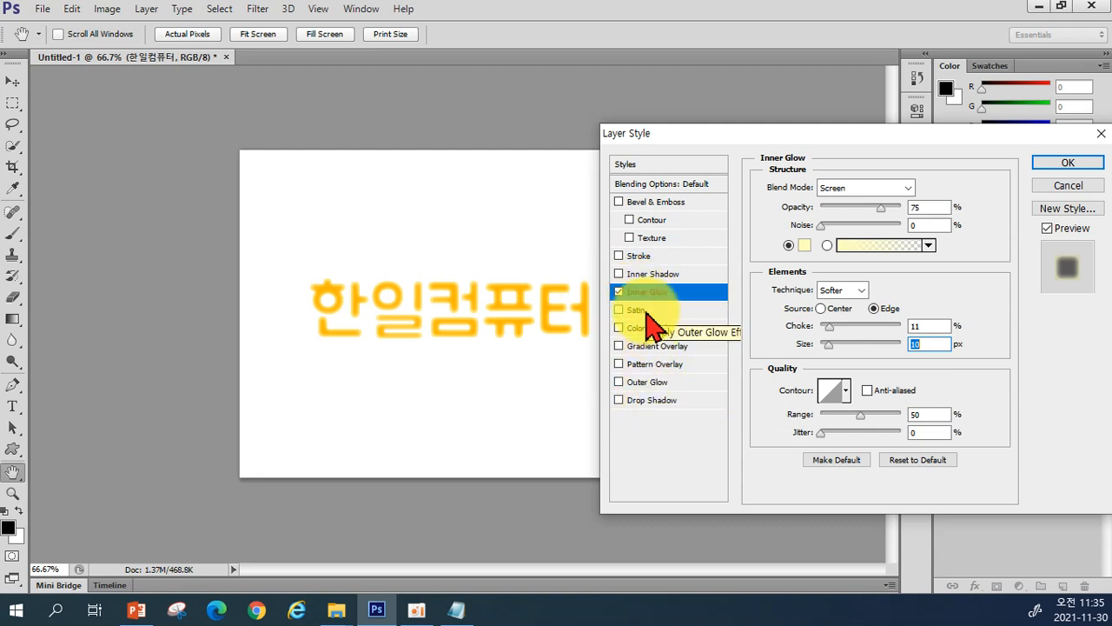
# Add an outer glow to the text with a spread of 16% and a size of about 32 px
pyautogui.click(646, 383)
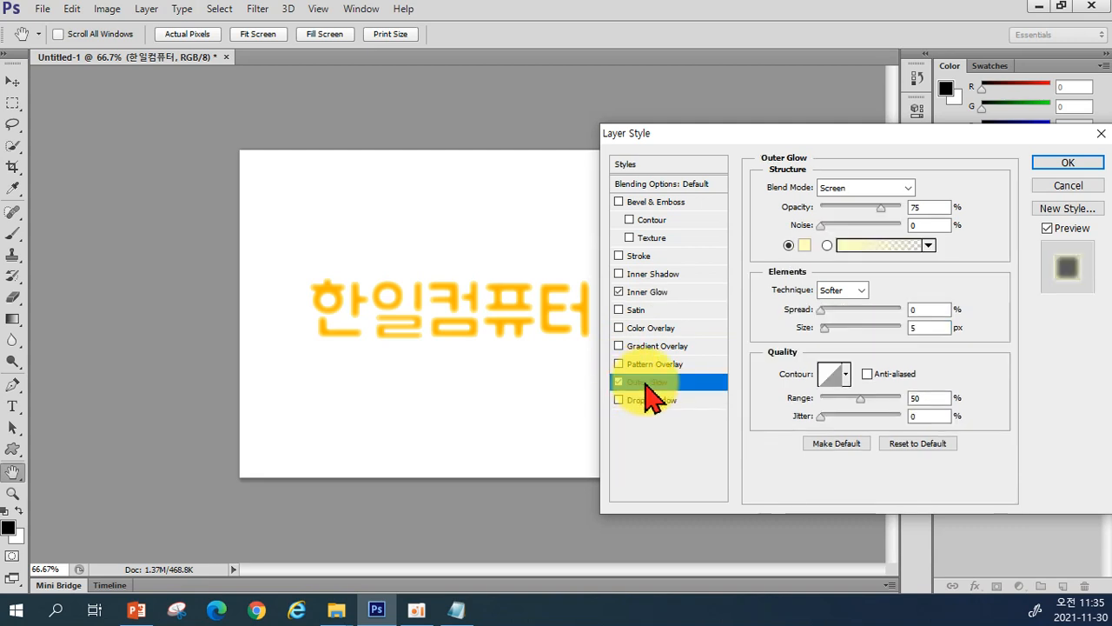
pyautogui.moveTo(797, 321); pyautogui.dragTo(832, 331)
pyautogui.click(825, 314)
pyautogui.moveTo(825, 313); pyautogui.dragTo(833, 331)
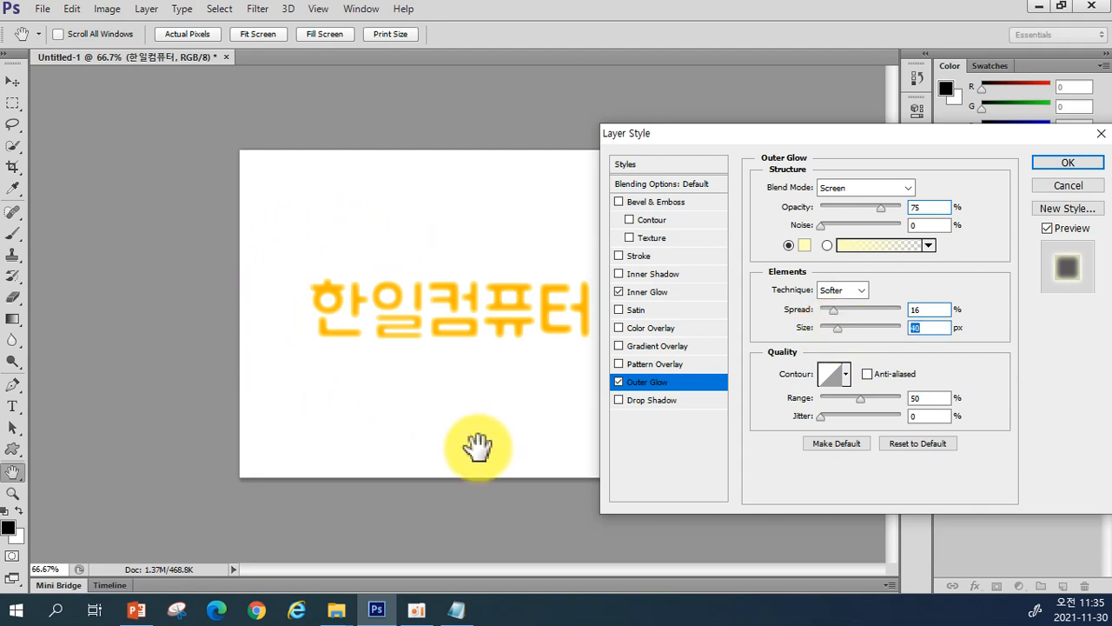
pyautogui.moveTo(831, 329); pyautogui.dragTo(826, 330)
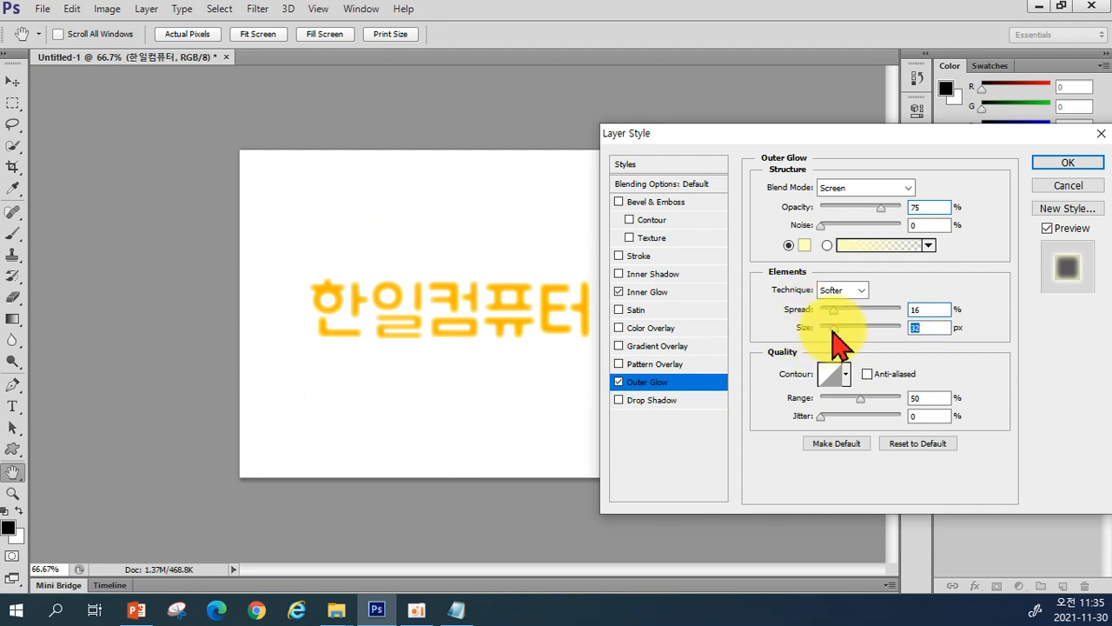
# Switch the outer glow's blend mode to Normal and set its spread to 14% and its size to 16 px
pyautogui.click(852, 199)
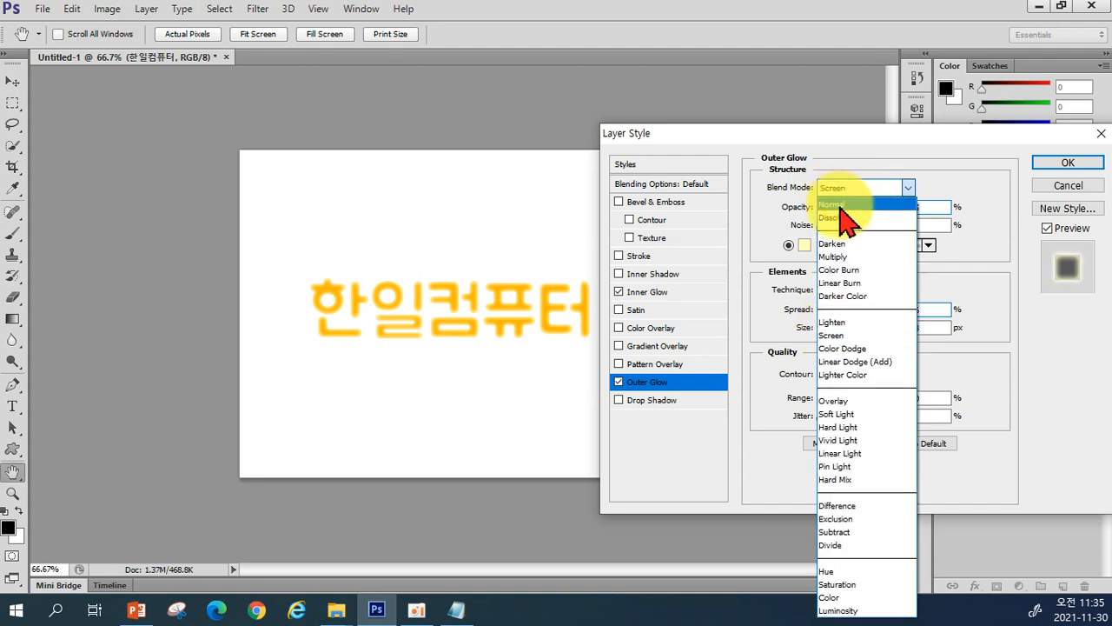
pyautogui.click(904, 200)
pyautogui.moveTo(833, 309); pyautogui.dragTo(822, 328)
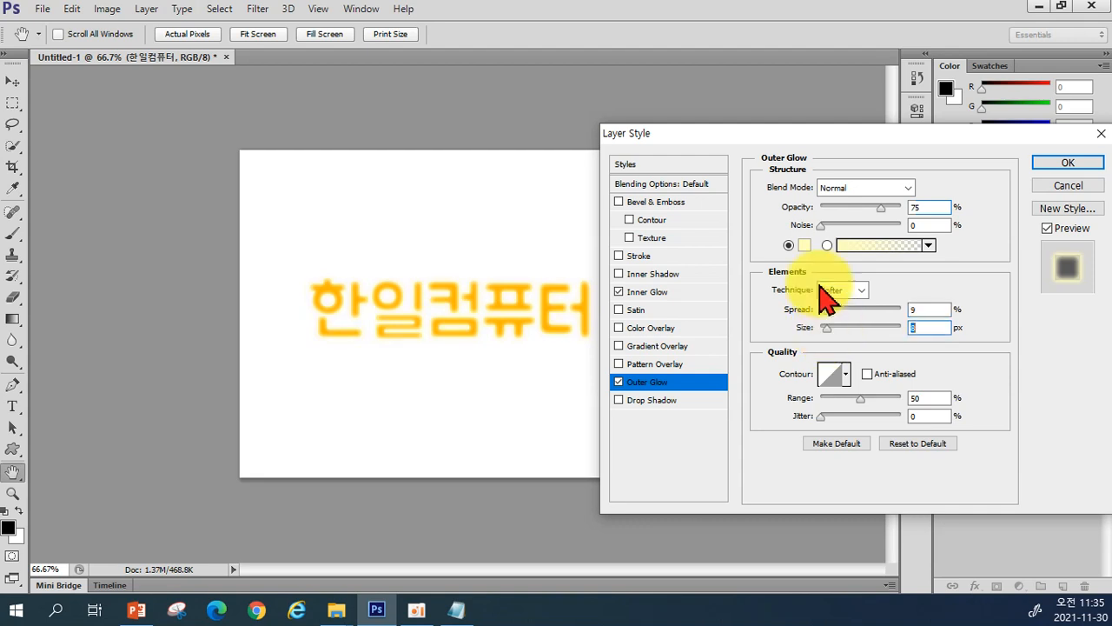
pyautogui.click(851, 189)
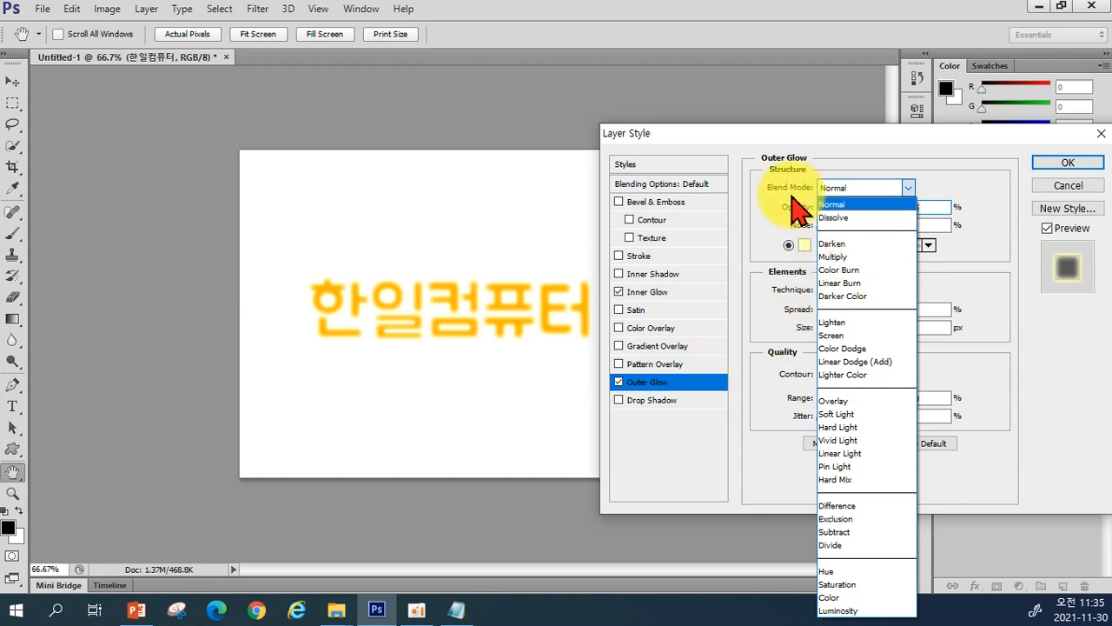
pyautogui.click(828, 204)
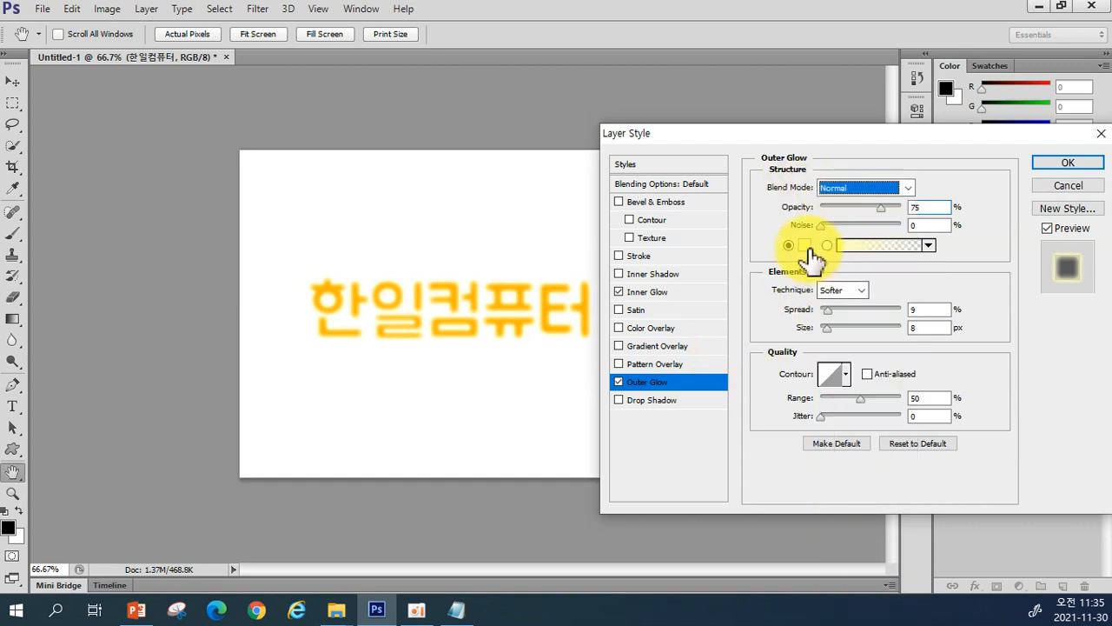
pyautogui.moveTo(833, 308); pyautogui.dragTo(840, 339)
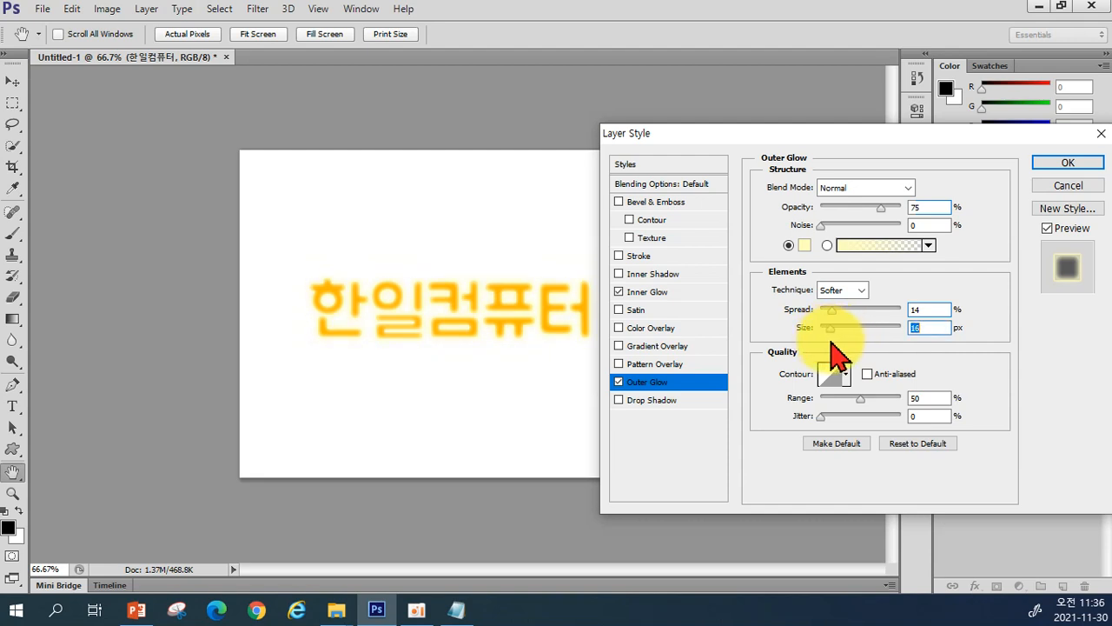
# Try the inner glow with 10% choke and 24 px size, and turn off both the inner and outer glow
pyautogui.click(650, 292)
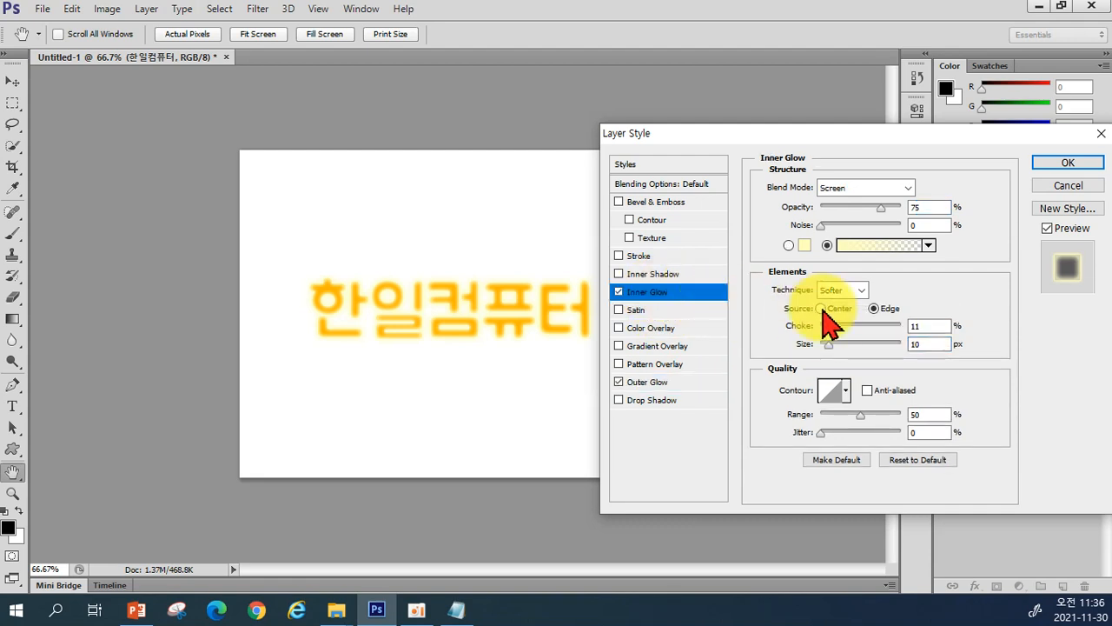
pyautogui.moveTo(830, 345); pyautogui.dragTo(833, 349)
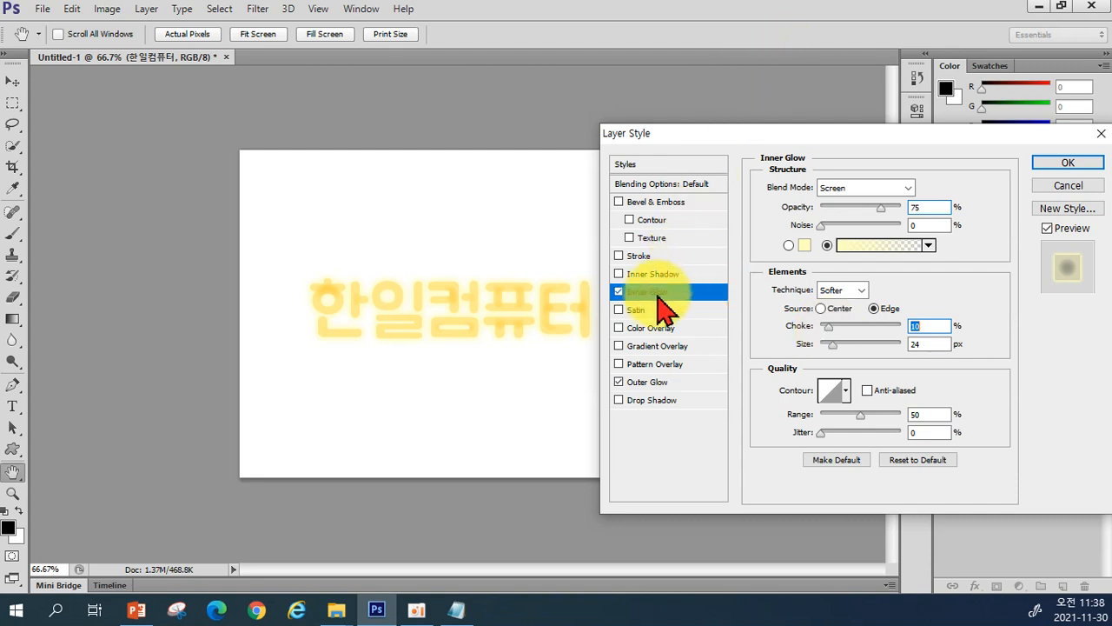
pyautogui.click(619, 292)
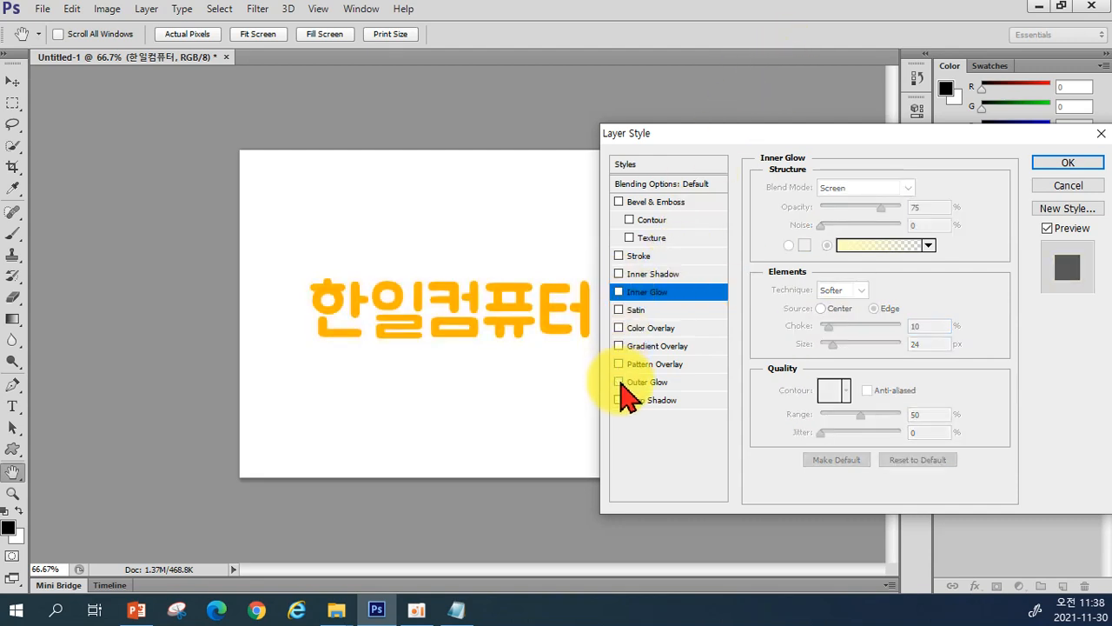
# Try the Satin effect on the text with a distance of 8 px, and switch it off
pyautogui.click(638, 311)
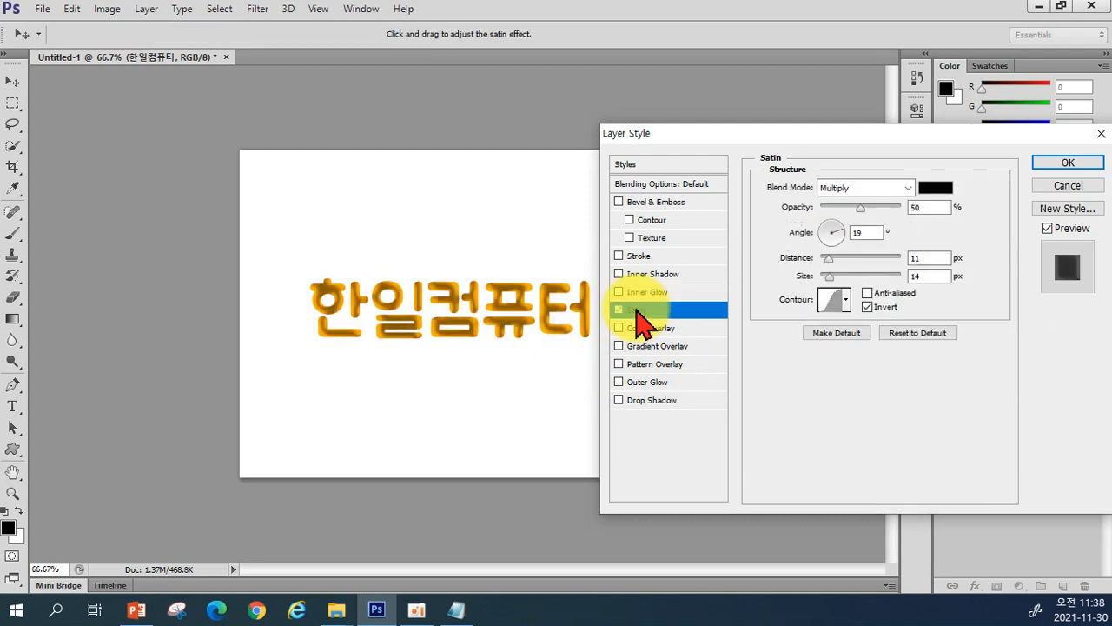
pyautogui.moveTo(828, 258)
pyautogui.mouseDown()
pyautogui.moveTo(840, 259)
pyautogui.moveTo(823, 263)
pyautogui.moveTo(831, 269)
pyautogui.mouseUp()
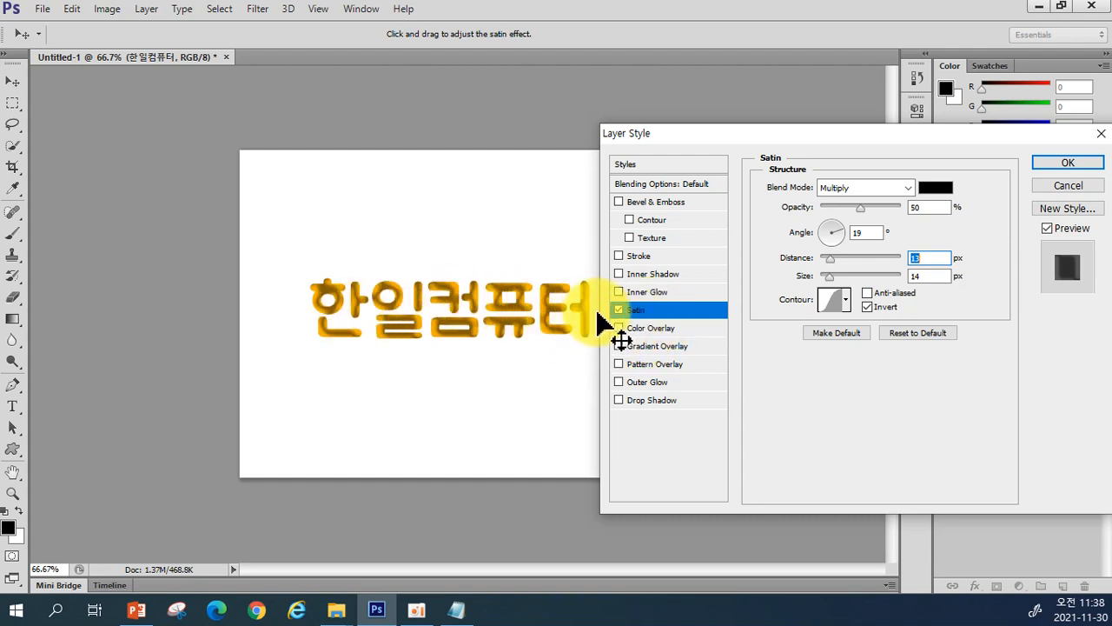
pyautogui.moveTo(829, 261); pyautogui.dragTo(826, 259)
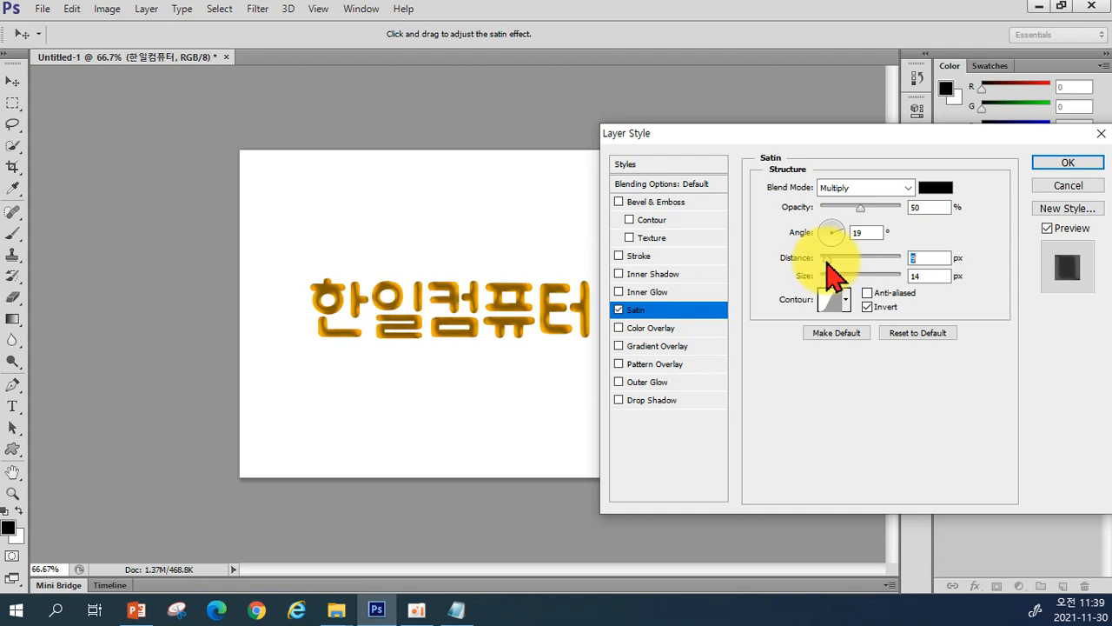
pyautogui.click(618, 310)
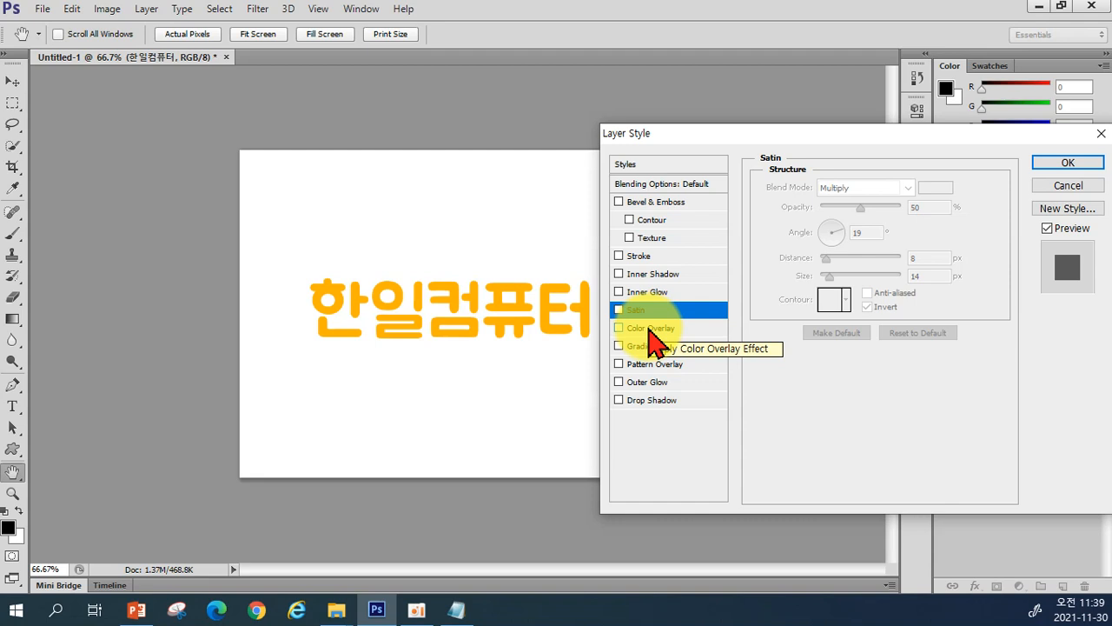
# Add a colour overlay in dark red #ba1e1e to the text and slightly reduce its opacity
pyautogui.click(650, 329)
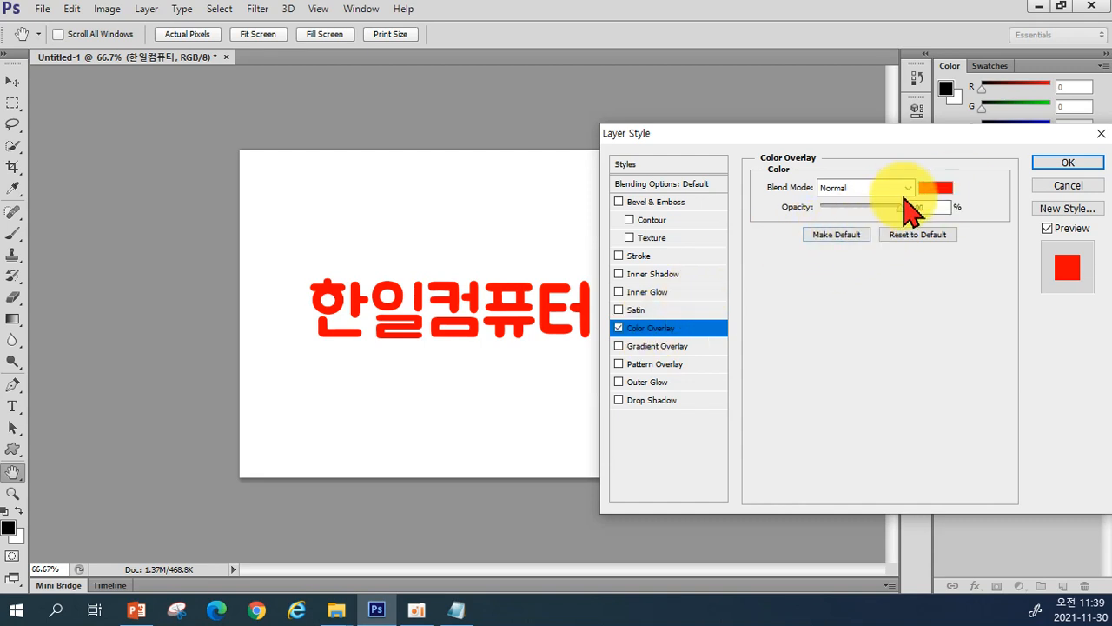
pyautogui.click(935, 187)
pyautogui.click(720, 366)
pyautogui.moveTo(729, 409)
pyautogui.mouseDown()
pyautogui.moveTo(628, 426)
pyautogui.moveTo(746, 359)
pyautogui.mouseUp()
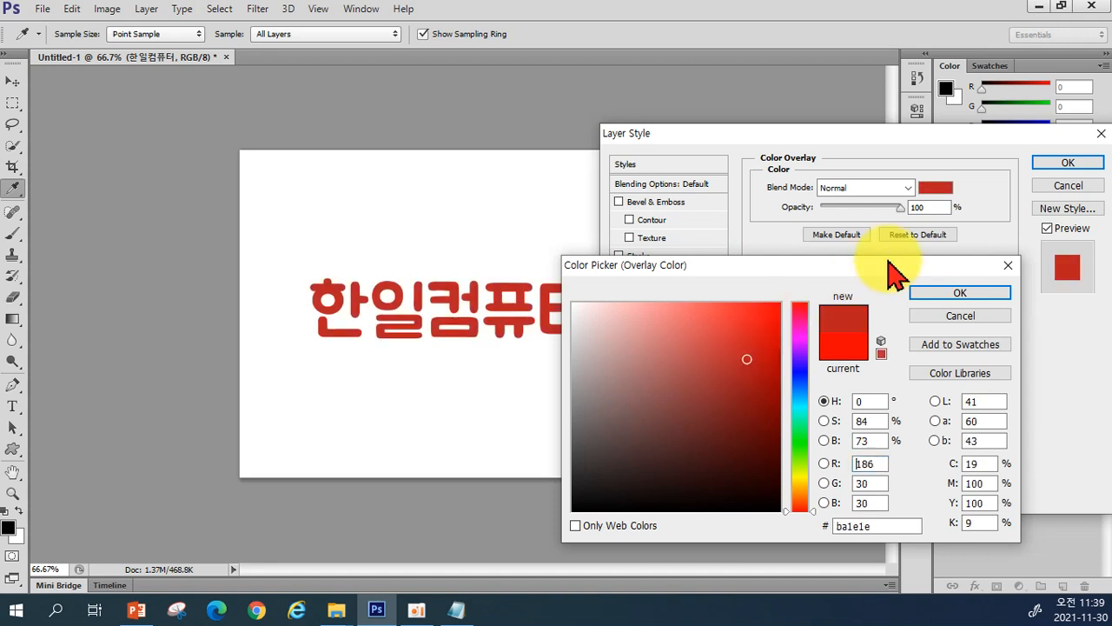
pyautogui.click(960, 293)
pyautogui.moveTo(900, 207)
pyautogui.mouseDown()
pyautogui.moveTo(862, 212)
pyautogui.moveTo(897, 211)
pyautogui.mouseUp()
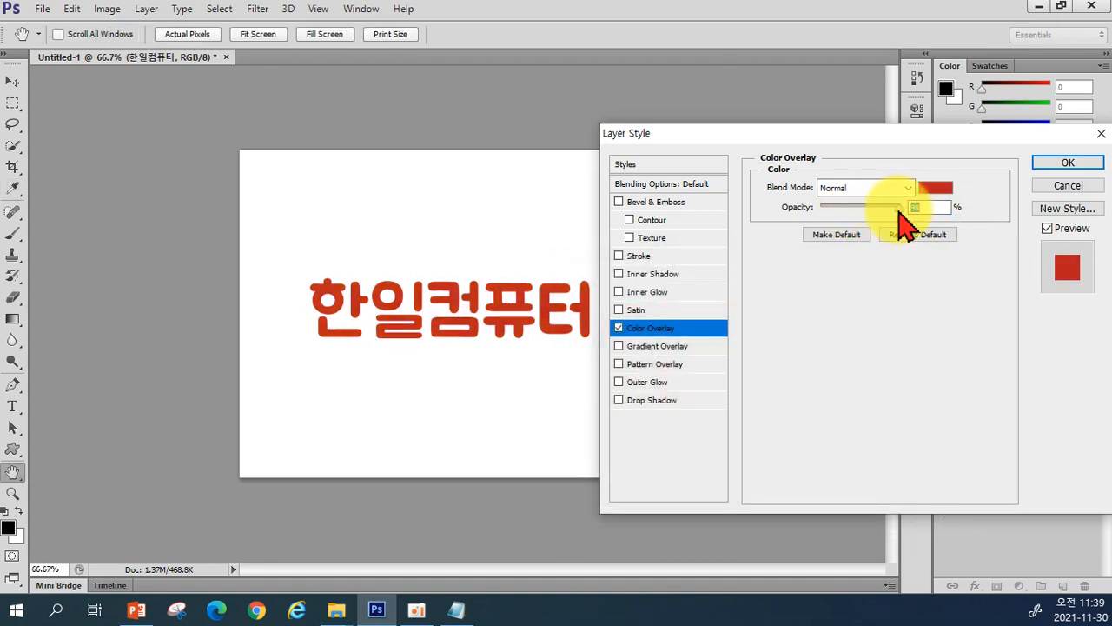
# Replace the text's colour overlay with a gradient overlay and set the gradient's starting colour stop to grey #afadad
pyautogui.click(619, 328)
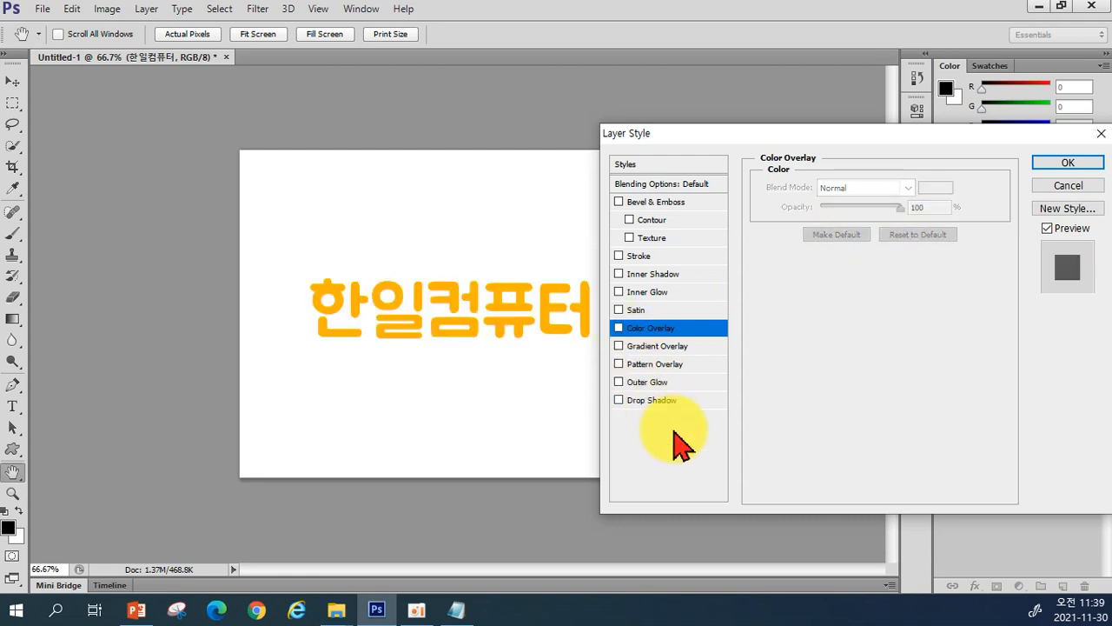
pyautogui.click(668, 351)
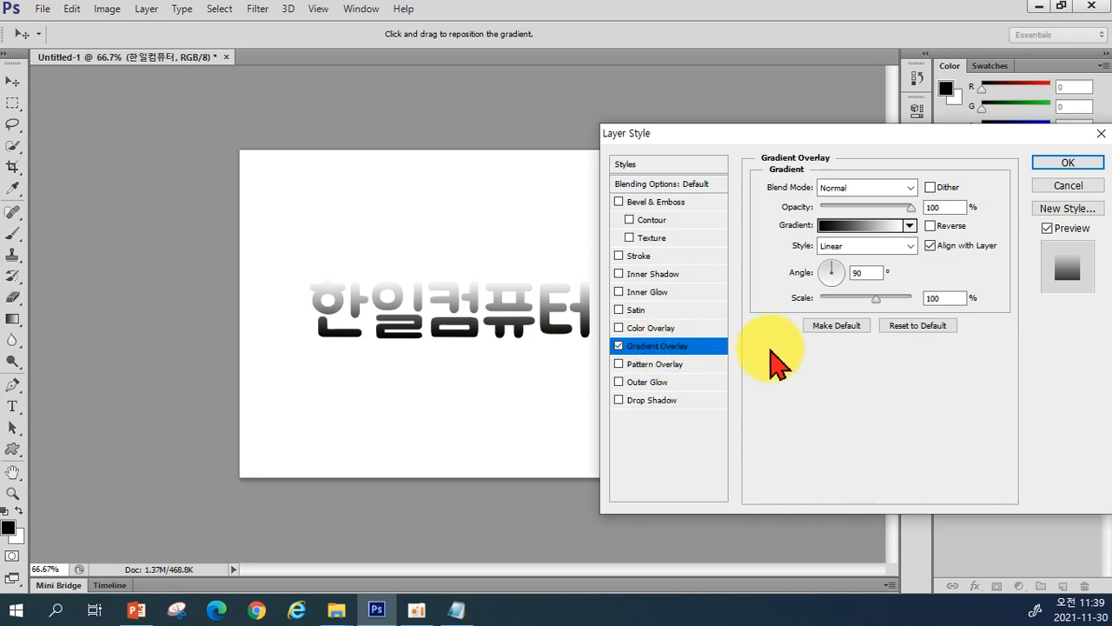
pyautogui.click(850, 227)
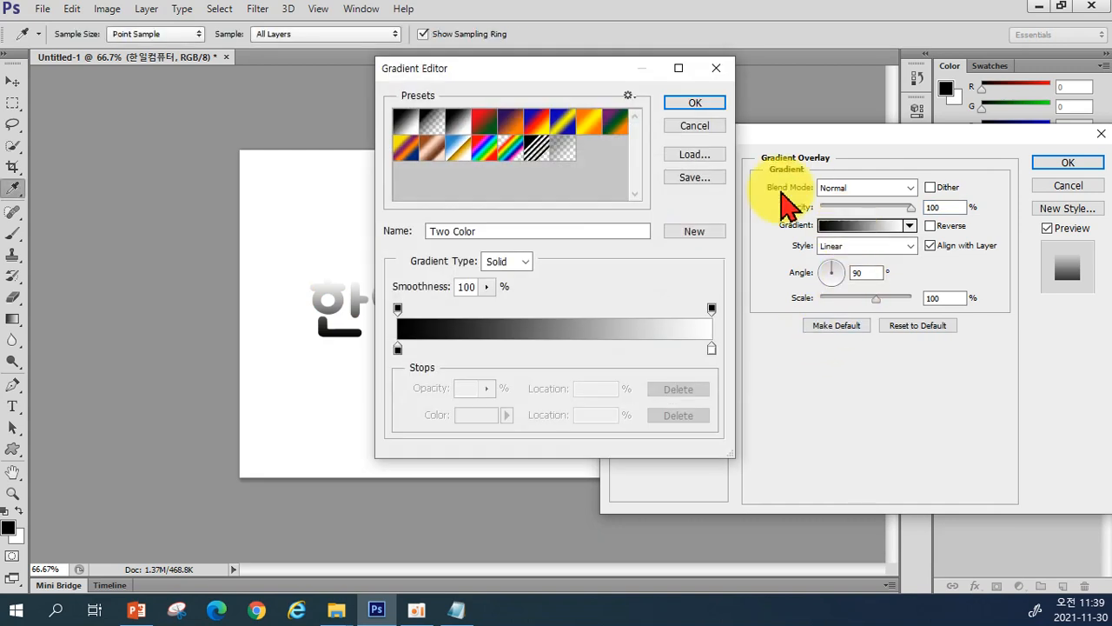
pyautogui.moveTo(569, 77); pyautogui.dragTo(831, 161)
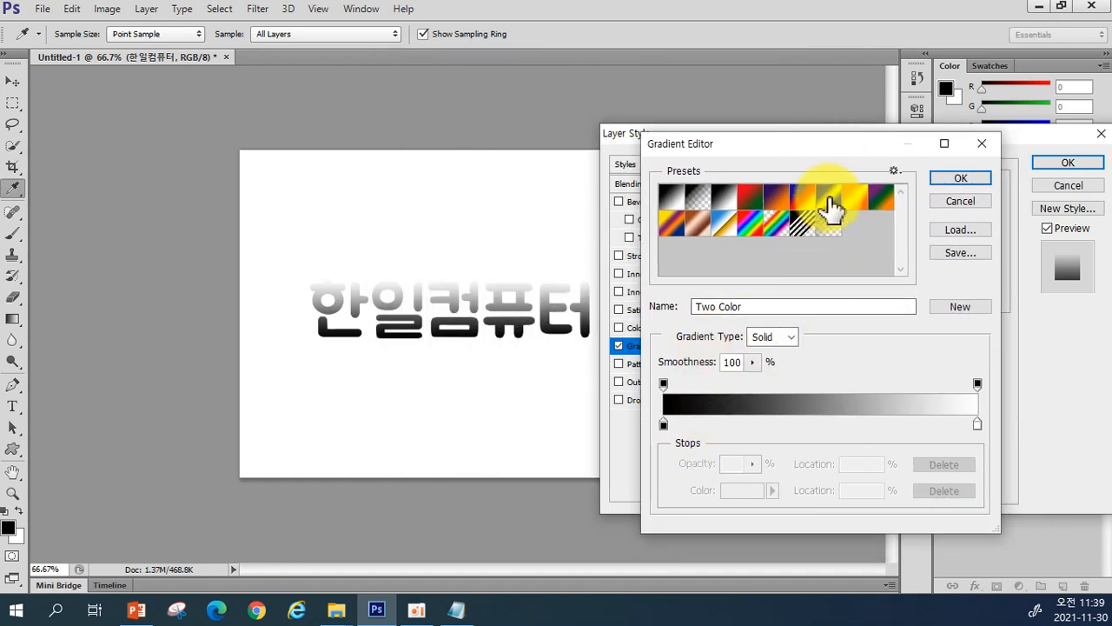
pyautogui.click(662, 424)
pyautogui.click(739, 494)
pyautogui.click(585, 374)
pyautogui.click(574, 367)
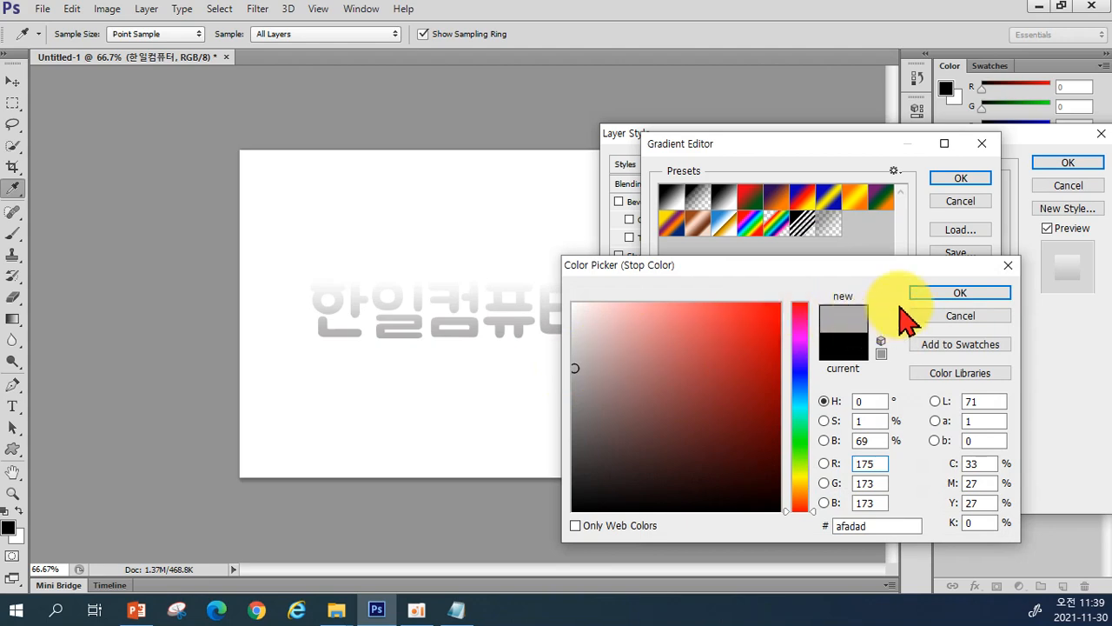
pyautogui.click(934, 292)
# Add a colour stop between the gradient's start and middle, and colour it dark grey #827b7b
pyautogui.click(754, 423)
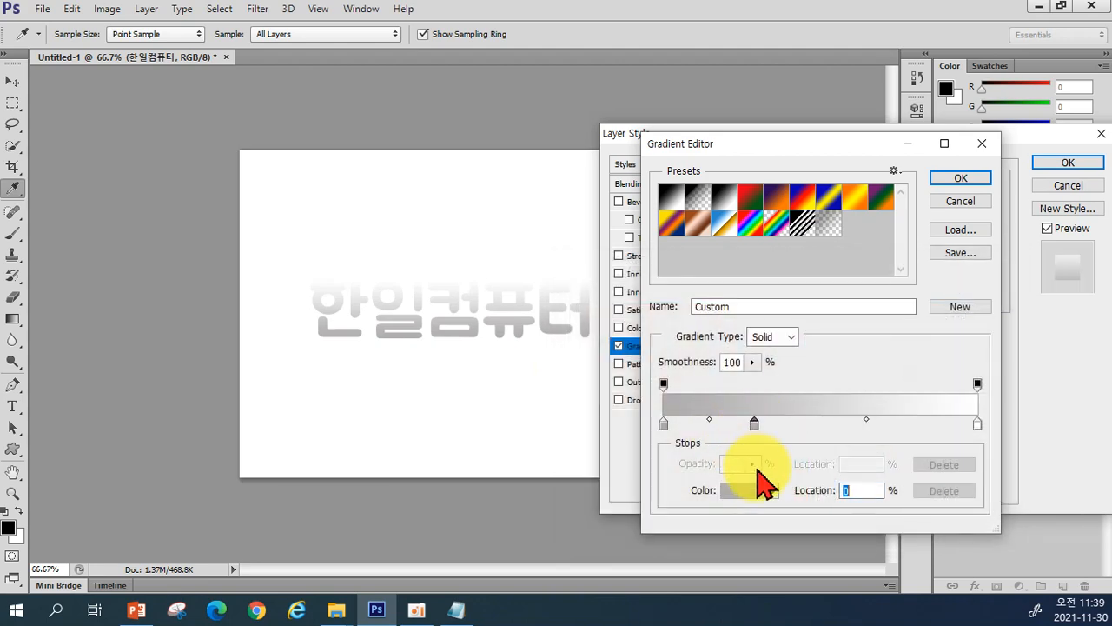
pyautogui.click(749, 495)
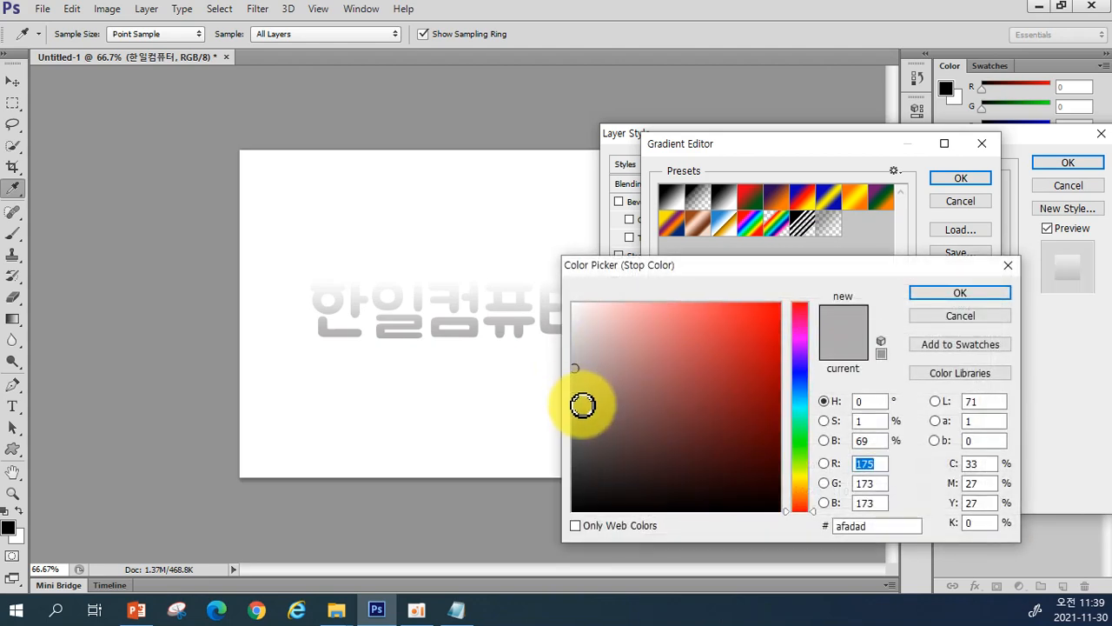
pyautogui.click(582, 405)
pyautogui.click(947, 296)
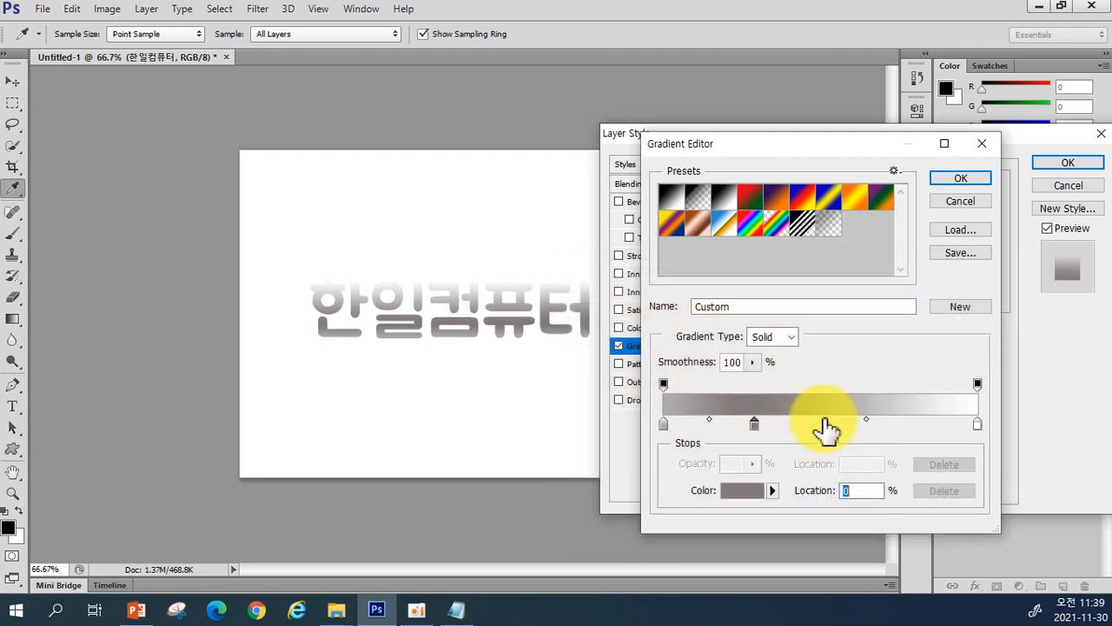
# Add another colour stop just past the middle of the gradient and colour it light grey #dedede
pyautogui.click(753, 492)
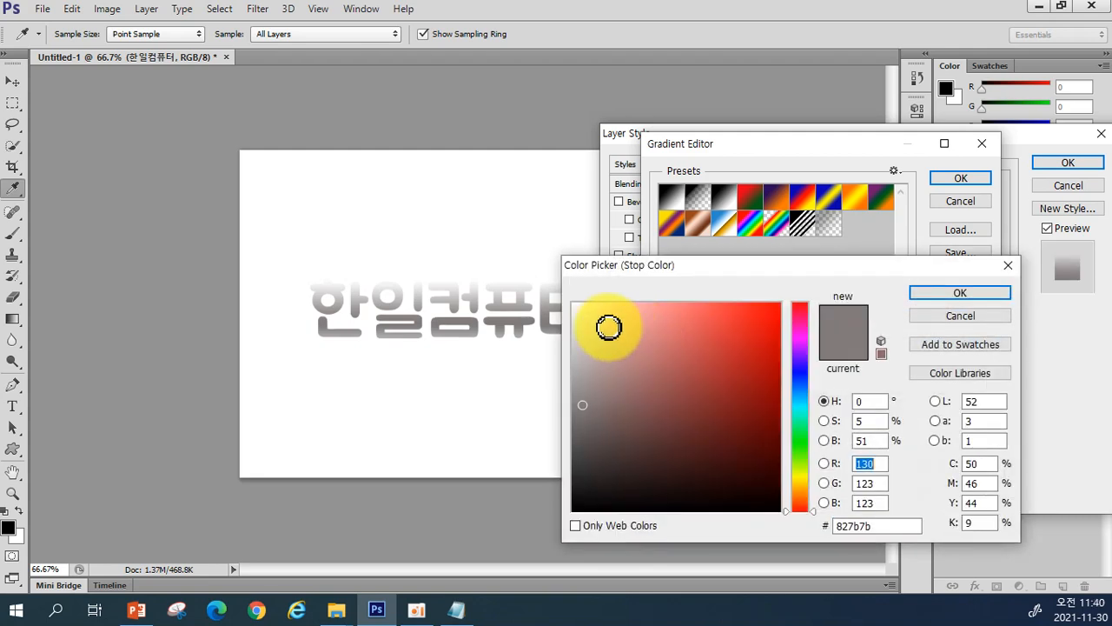
pyautogui.click(570, 335)
pyautogui.click(572, 355)
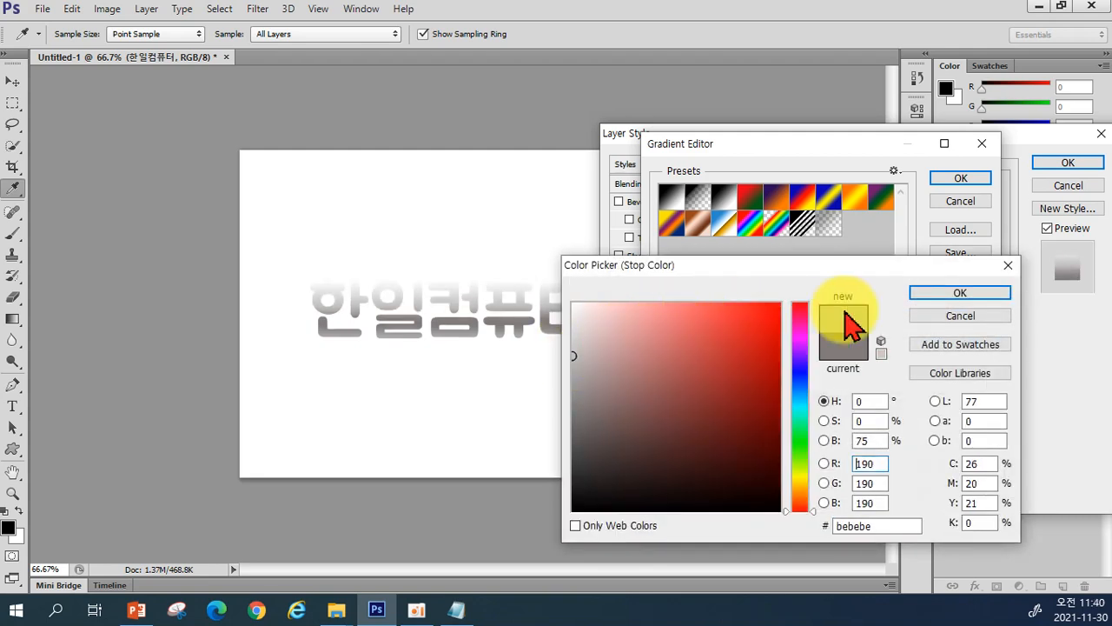
pyautogui.click(573, 329)
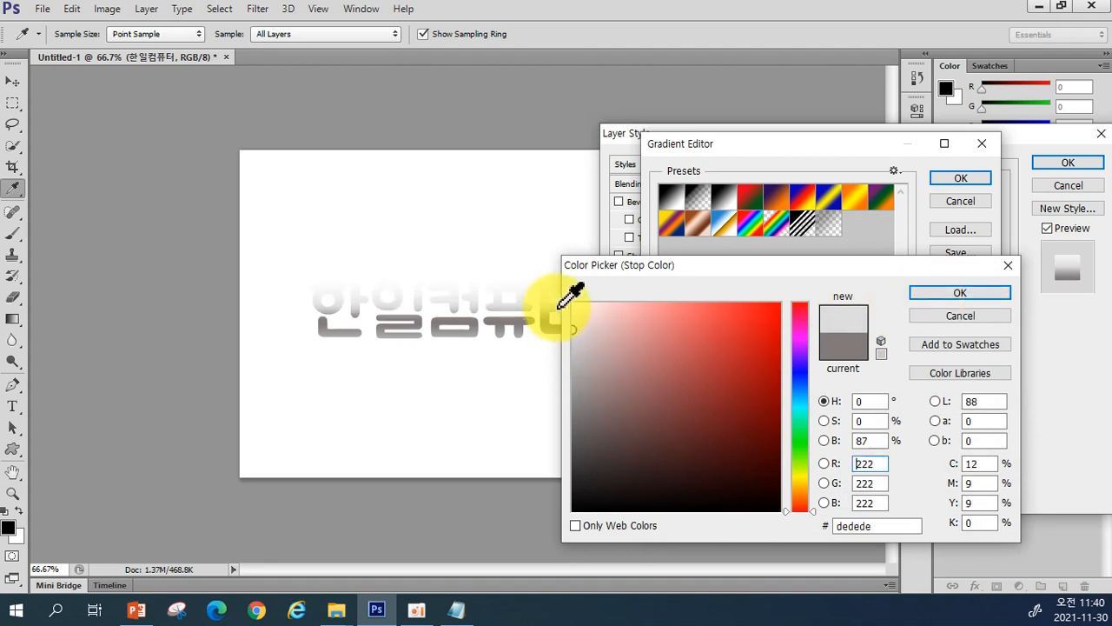
pyautogui.click(939, 293)
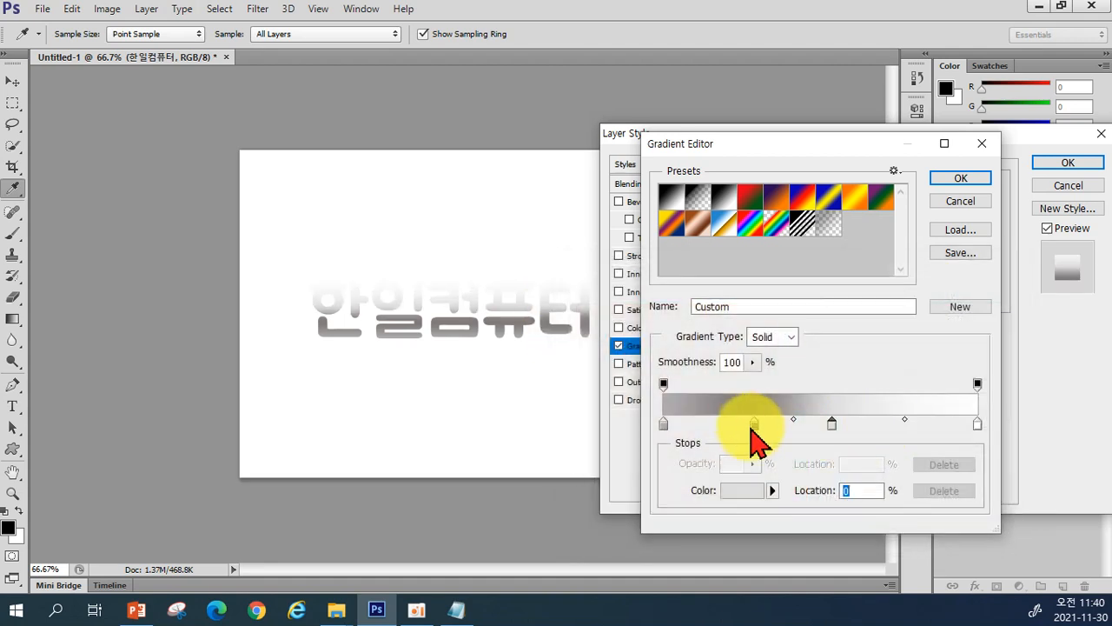
# Duplicate the dark and light grey stops toward the gradient's end, and position the two dark stops at 18% and 64%
pyautogui.moveTo(753, 424); pyautogui.dragTo(925, 424)
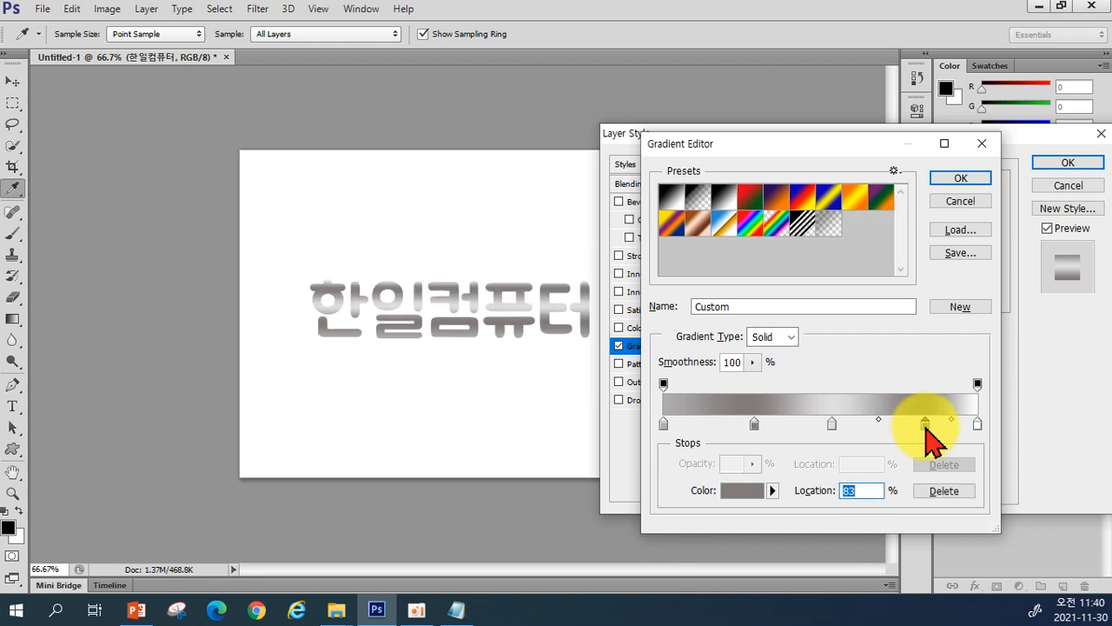
pyautogui.moveTo(753, 424); pyautogui.dragTo(720, 427)
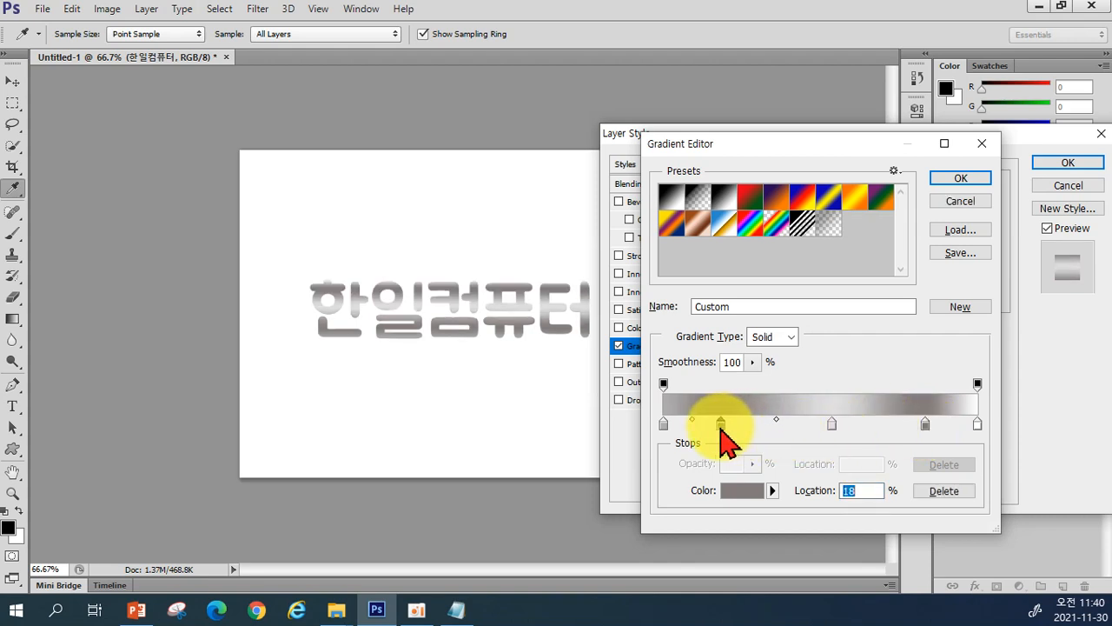
pyautogui.moveTo(979, 425); pyautogui.dragTo(907, 428)
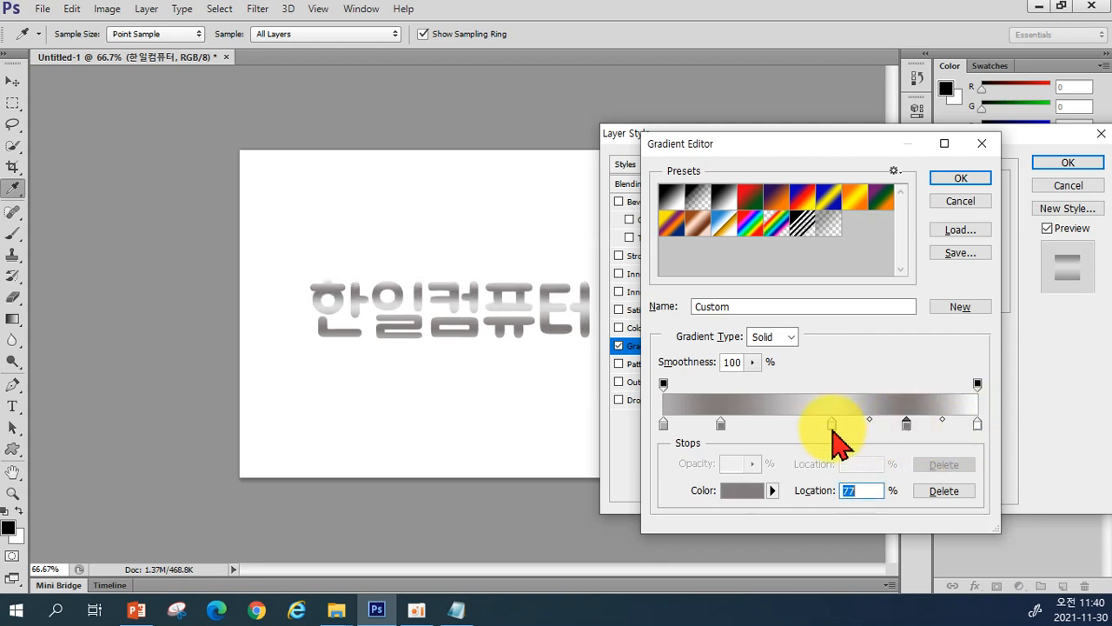
pyautogui.moveTo(832, 424); pyautogui.dragTo(774, 426)
pyautogui.moveTo(906, 424); pyautogui.dragTo(865, 426)
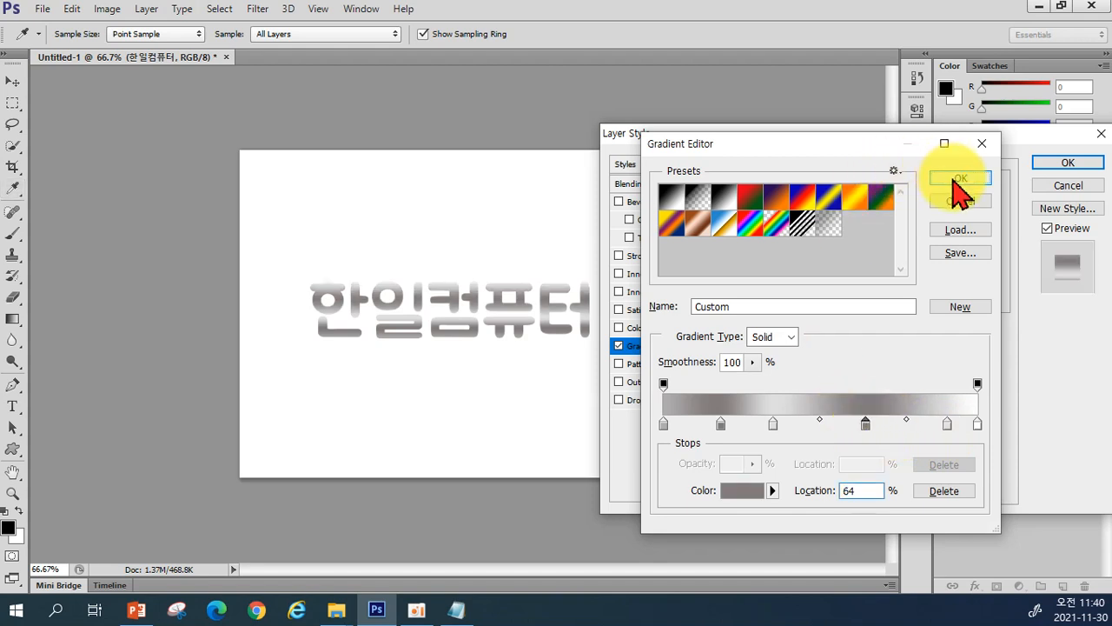
# Apply the edited grey gradient to the text and set the gradient overlay's angle to 72°
pyautogui.click(958, 177)
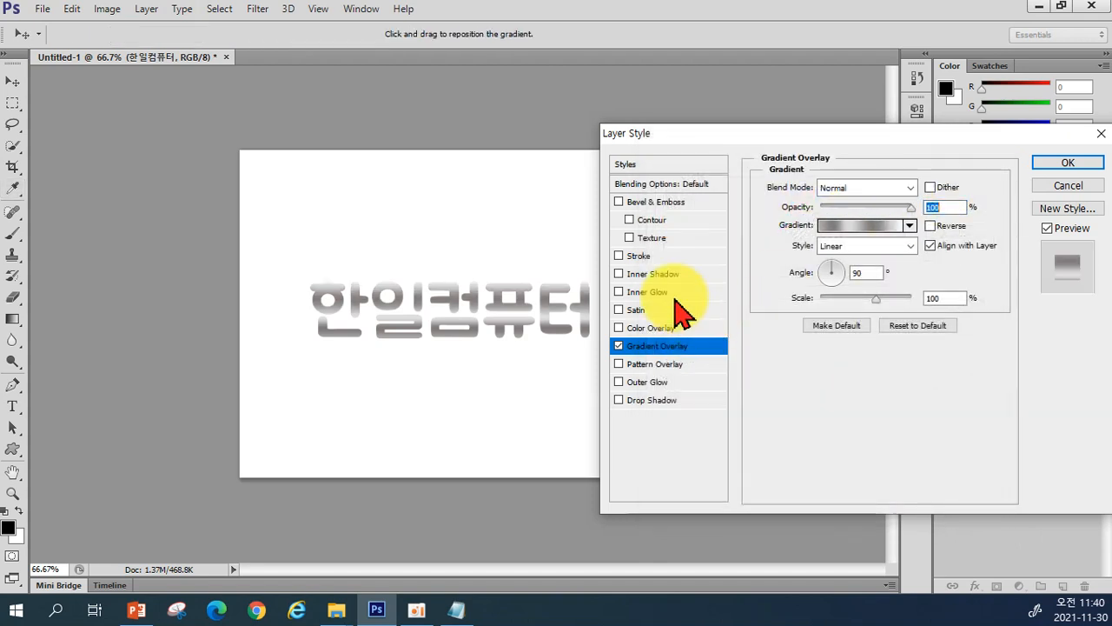
pyautogui.click(835, 268)
pyautogui.moveTo(836, 266); pyautogui.dragTo(833, 267)
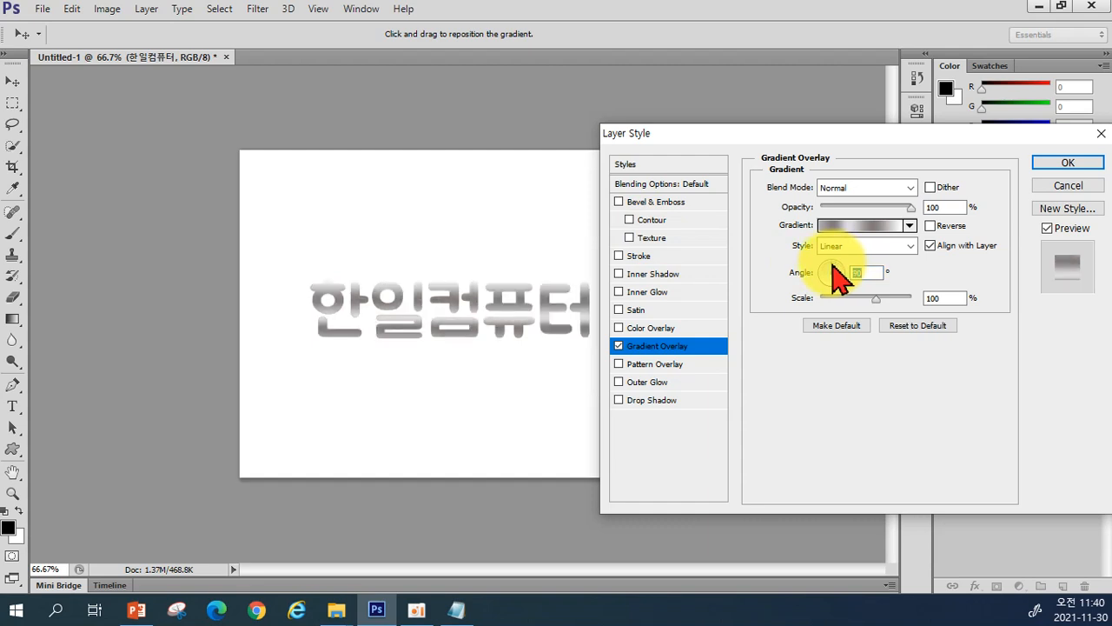
# Try Bevel & Emboss together with a drop shadow on the gradient text, and switch both off
pyautogui.click(619, 203)
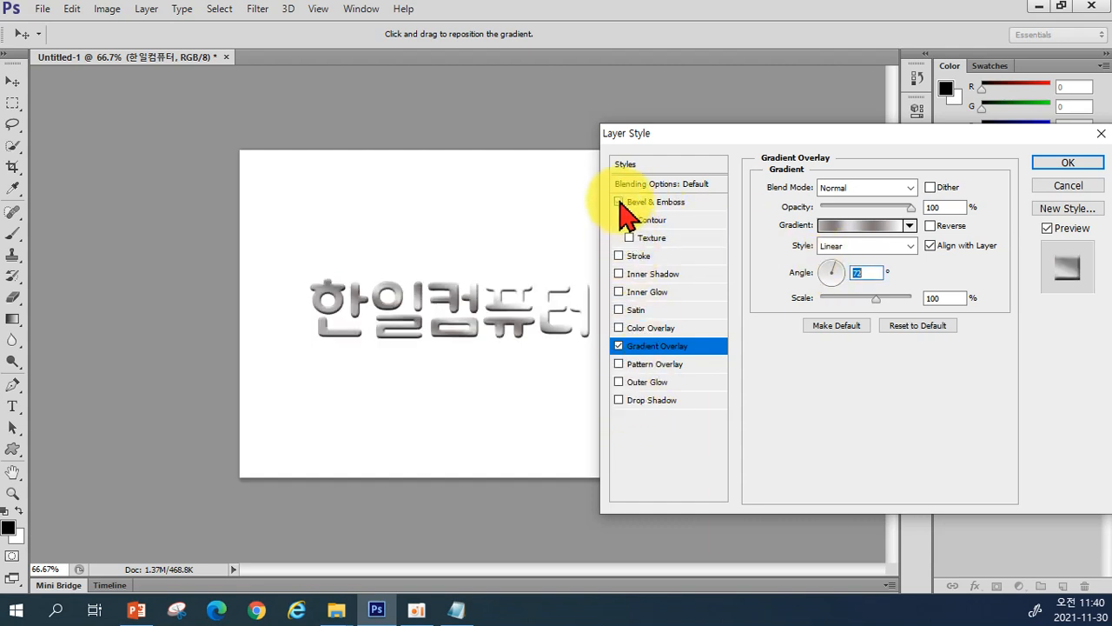
pyautogui.click(631, 402)
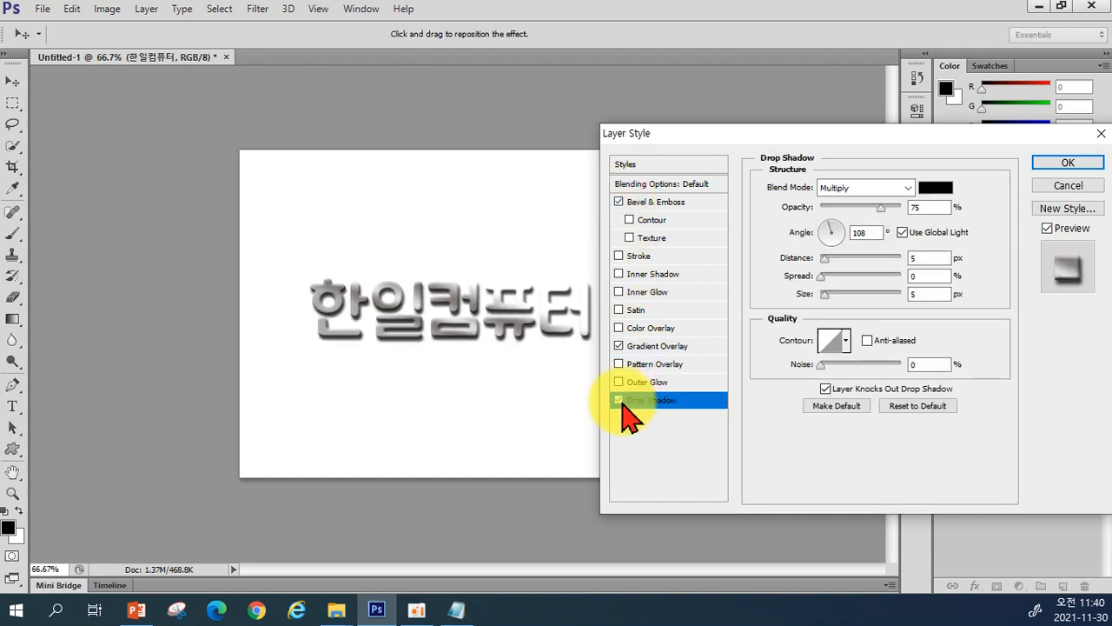
pyautogui.click(619, 401)
pyautogui.click(619, 201)
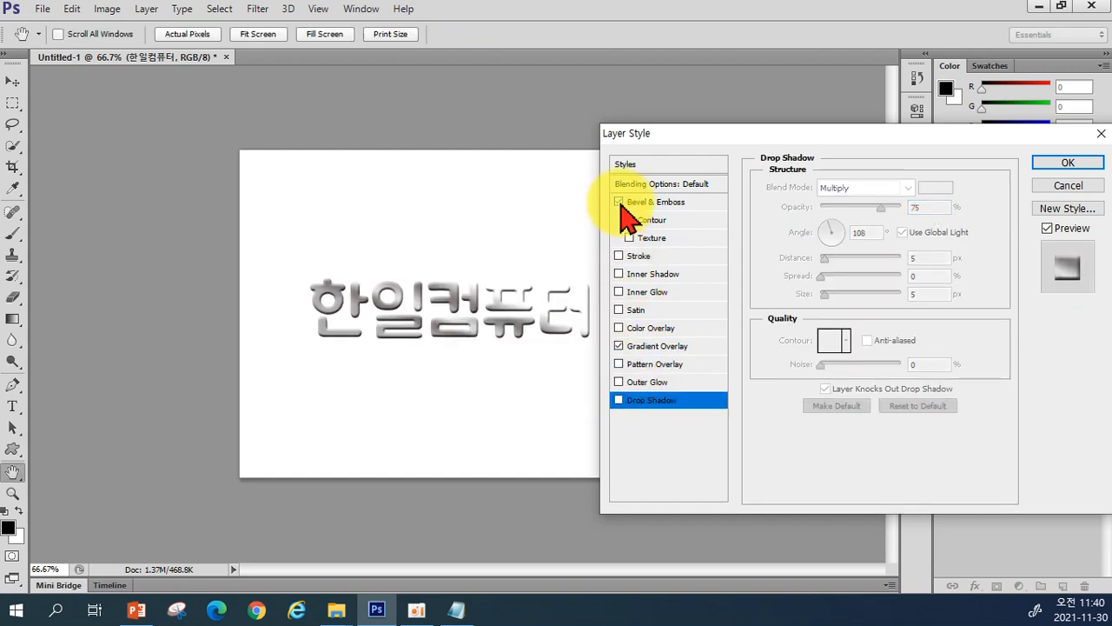
# Move the gradient overlay's white end stop to 99%, recolour it light grey #e2e2e2, and apply the gradient
pyautogui.click(669, 346)
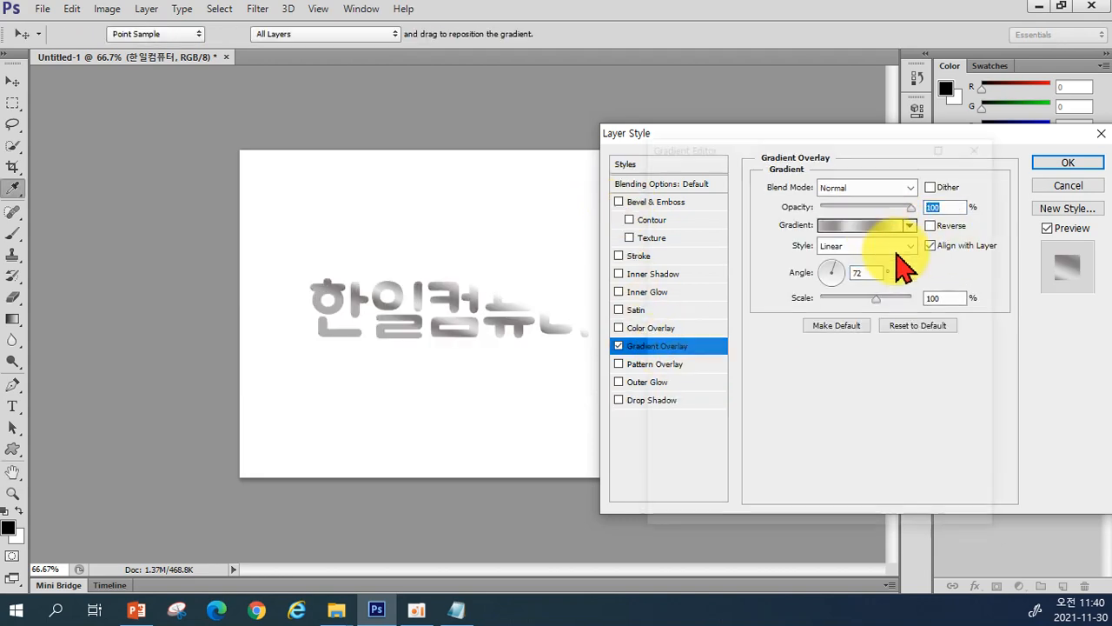
pyautogui.click(830, 226)
pyautogui.click(977, 423)
pyautogui.doubleClick(977, 423)
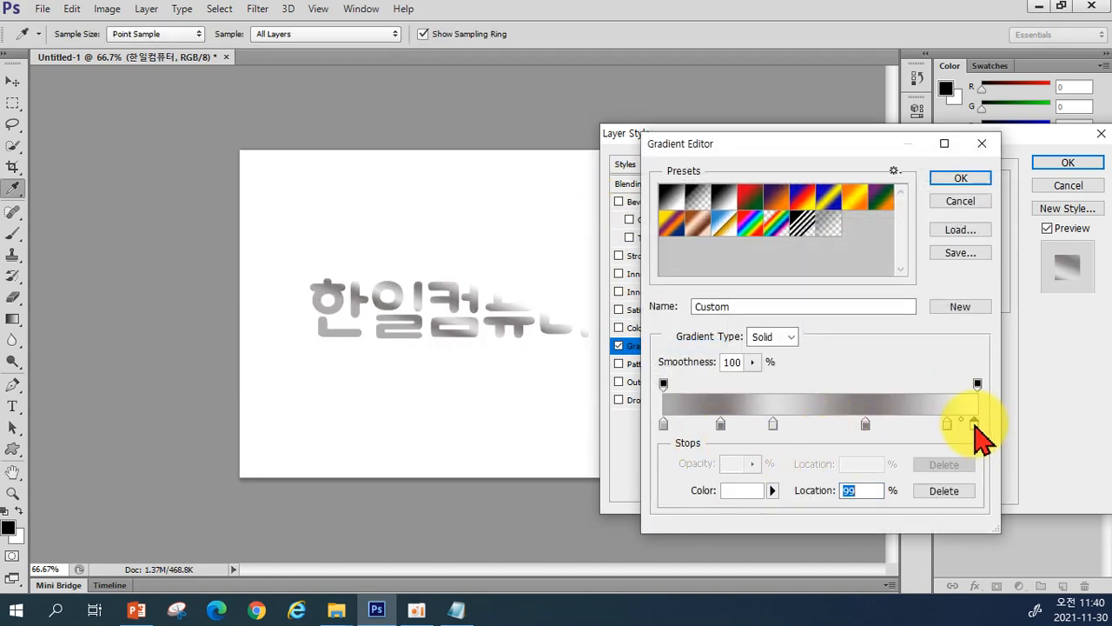
pyautogui.click(571, 327)
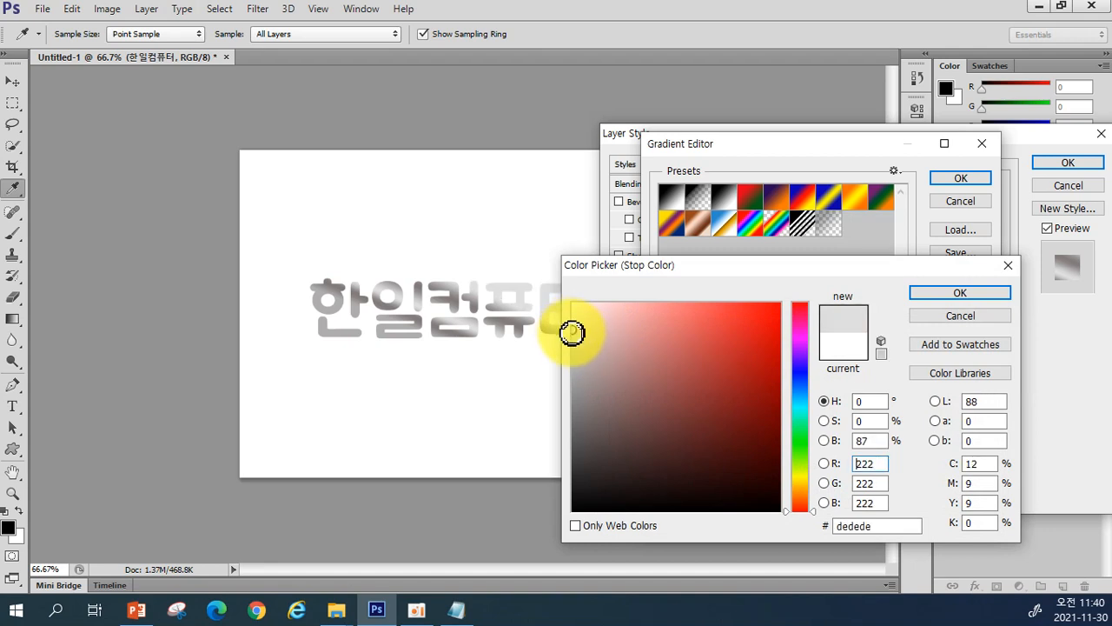
pyautogui.moveTo(574, 328)
pyautogui.mouseDown()
pyautogui.moveTo(576, 316)
pyautogui.moveTo(570, 326)
pyautogui.mouseUp()
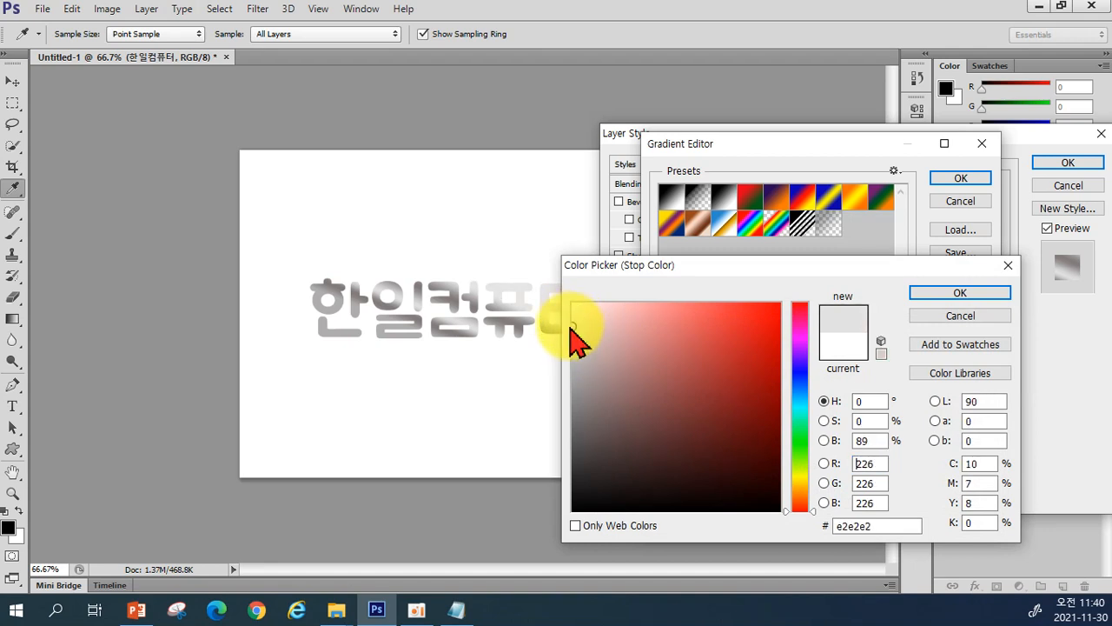
pyautogui.click(960, 293)
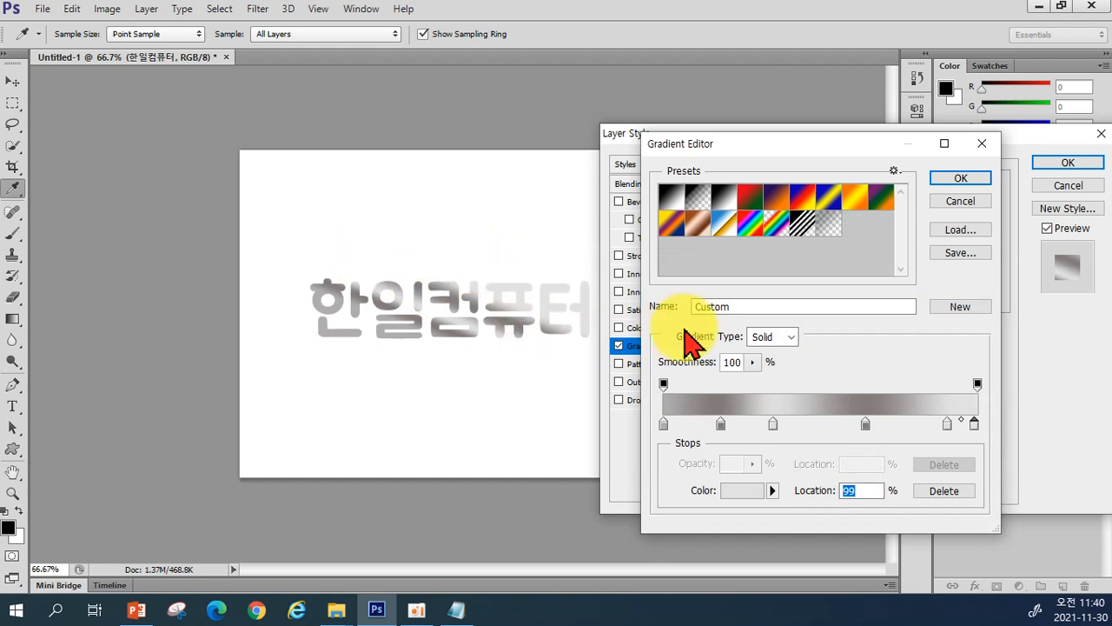
pyautogui.click(953, 180)
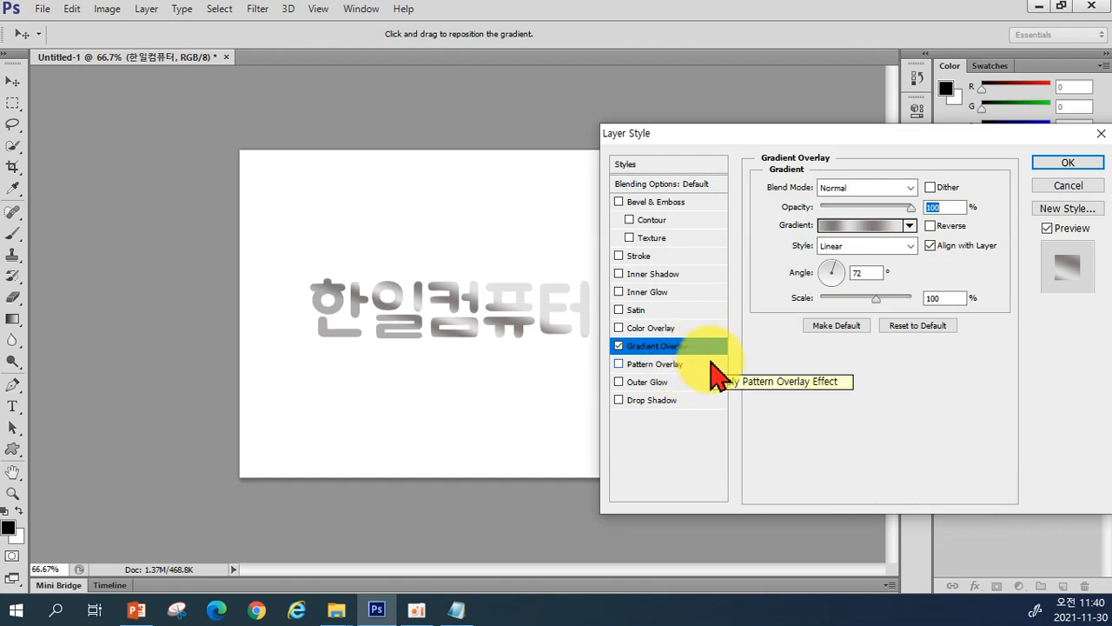
# Try a drop shadow with the gradient overlay on the text, and switch both effects off
pyautogui.click(619, 401)
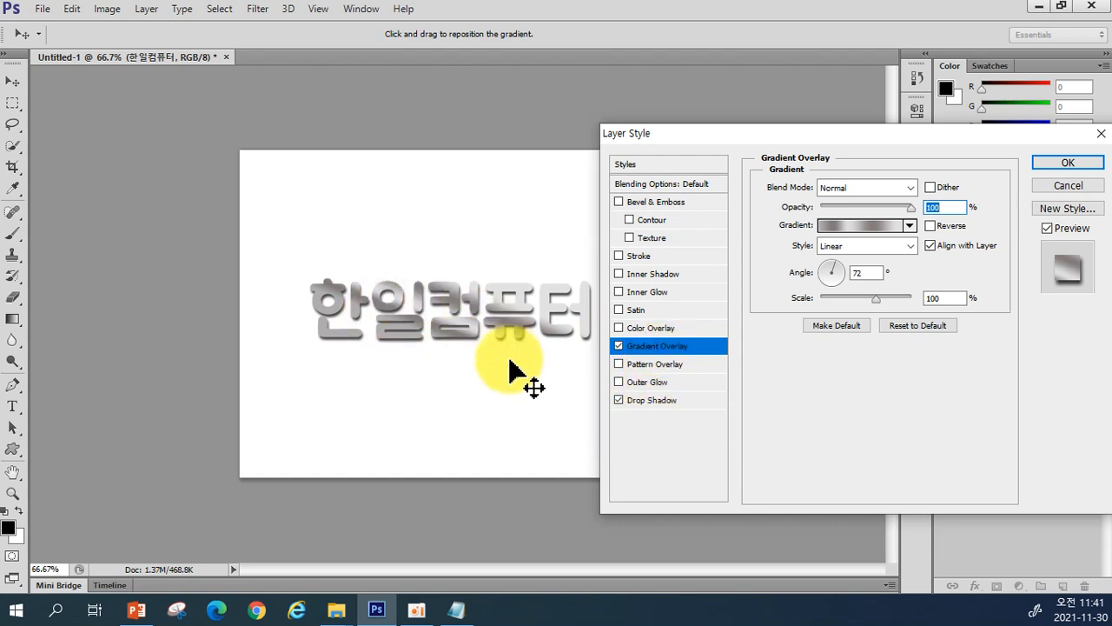
pyautogui.click(663, 348)
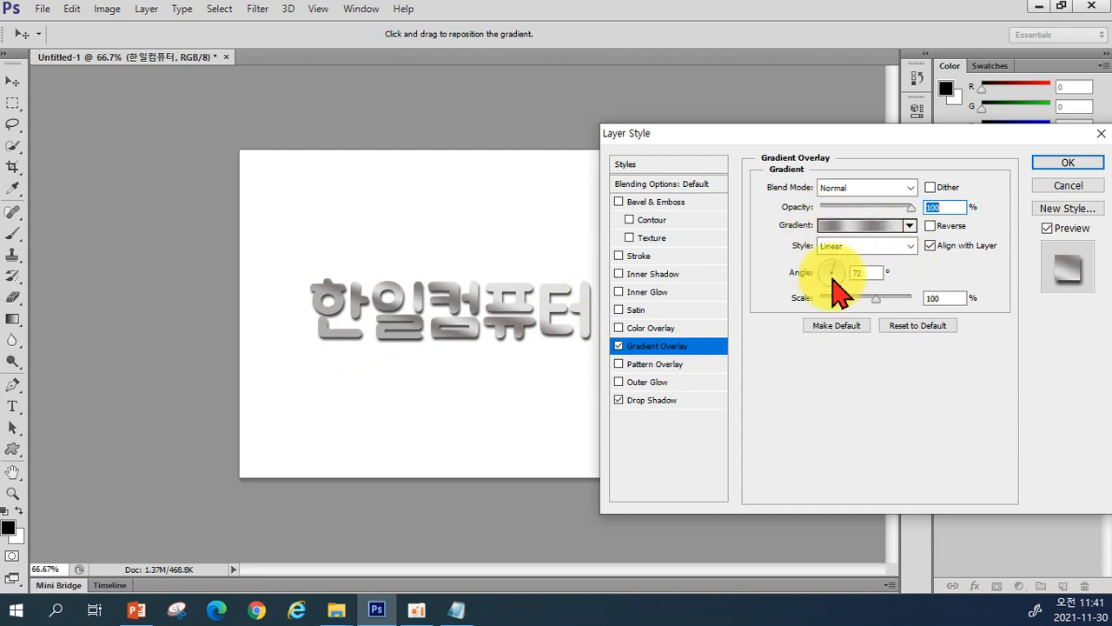
pyautogui.click(619, 346)
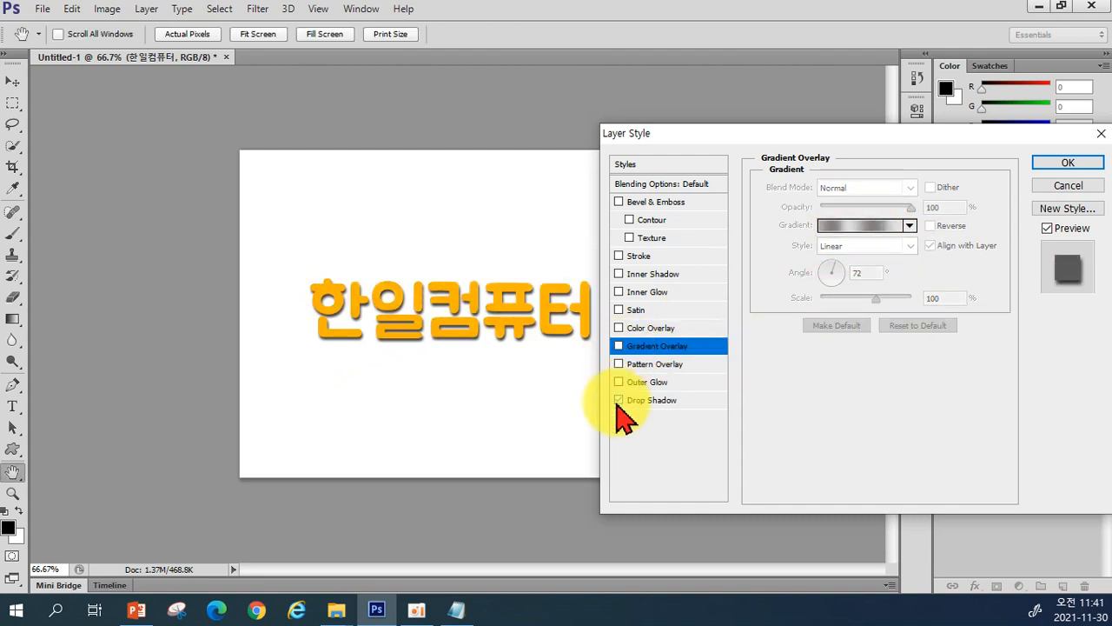
# Try a pattern overlay on the text with several preset patterns, return to the blue bubbles pattern, and switch the overlay off
pyautogui.click(653, 365)
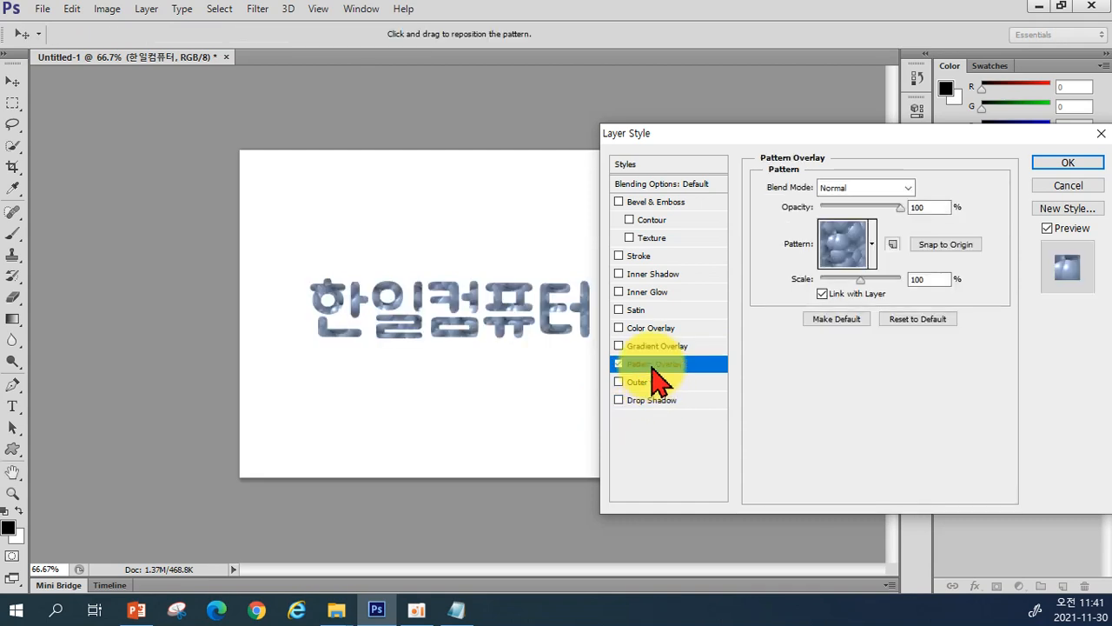
pyautogui.click(847, 247)
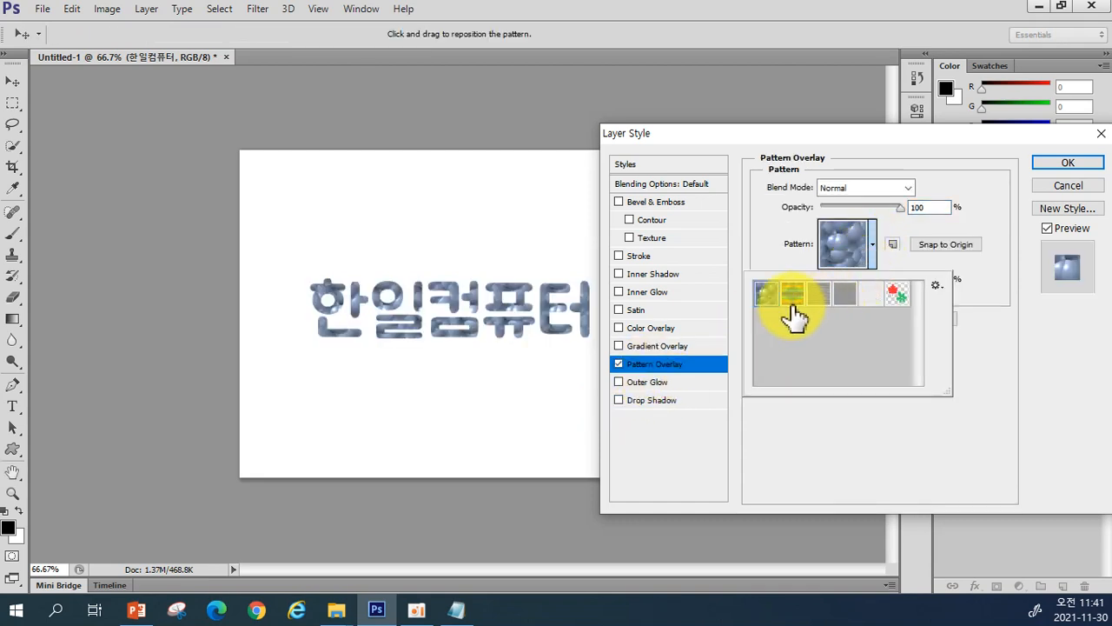
pyautogui.click(792, 294)
pyautogui.click(818, 294)
pyautogui.click(869, 295)
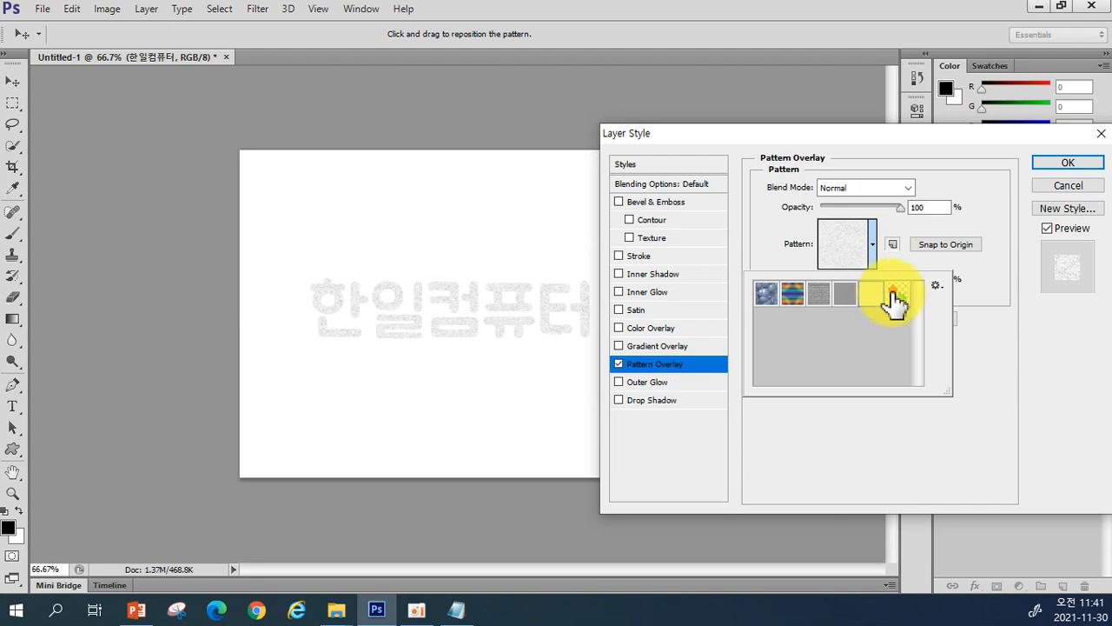
pyautogui.click(896, 295)
pyautogui.click(765, 296)
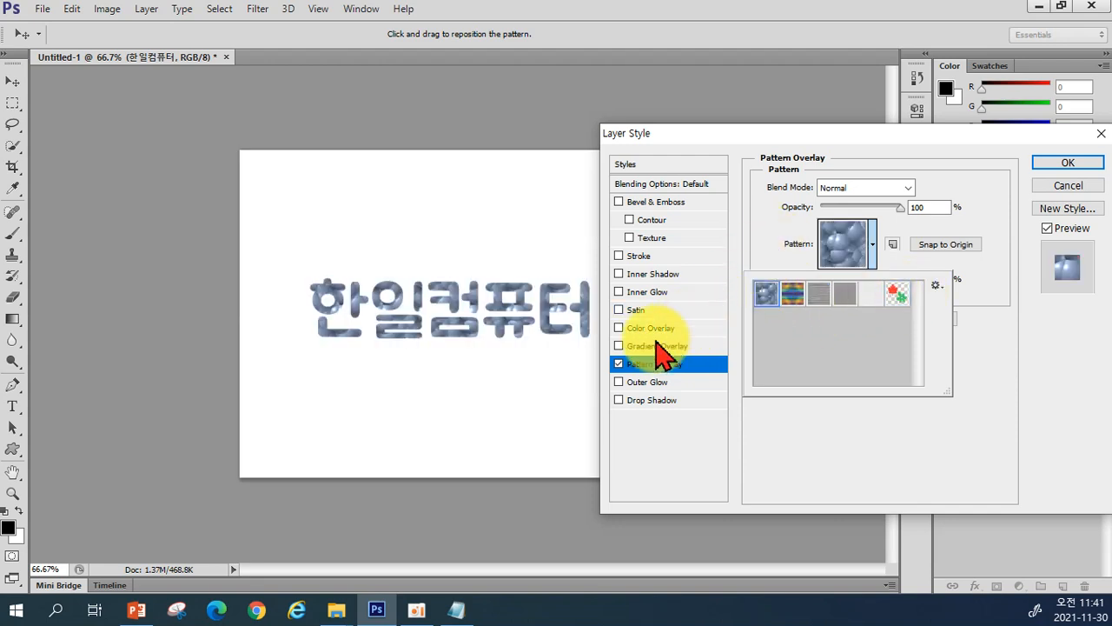
pyautogui.click(619, 364)
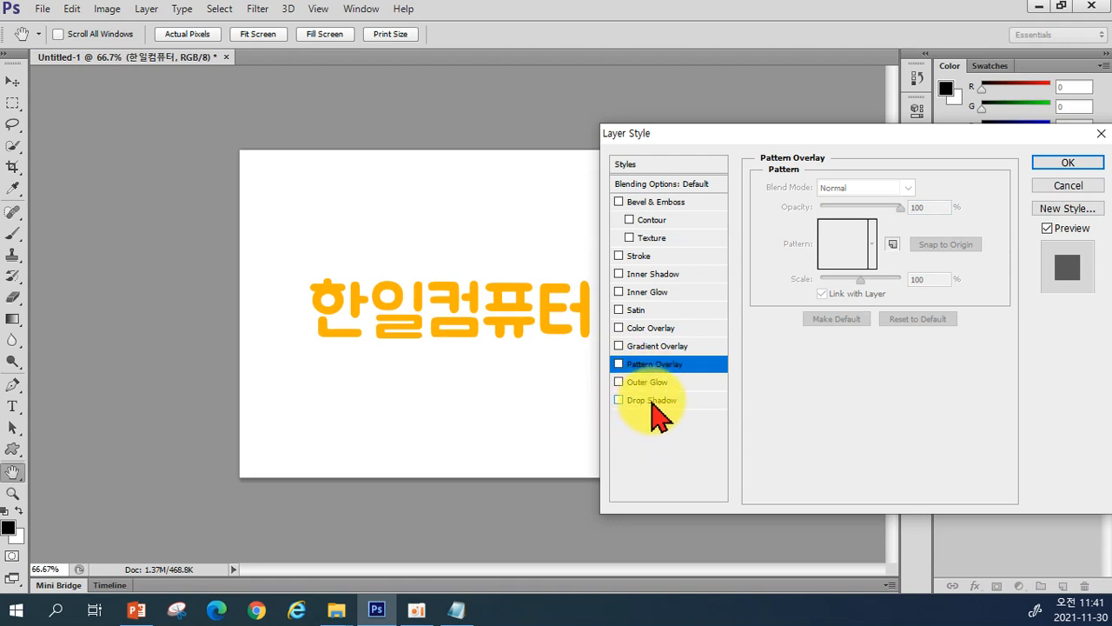
# Try a drop shadow on the text with 35% opacity, 8 px distance, 4% spread and 7 px size
pyautogui.click(653, 401)
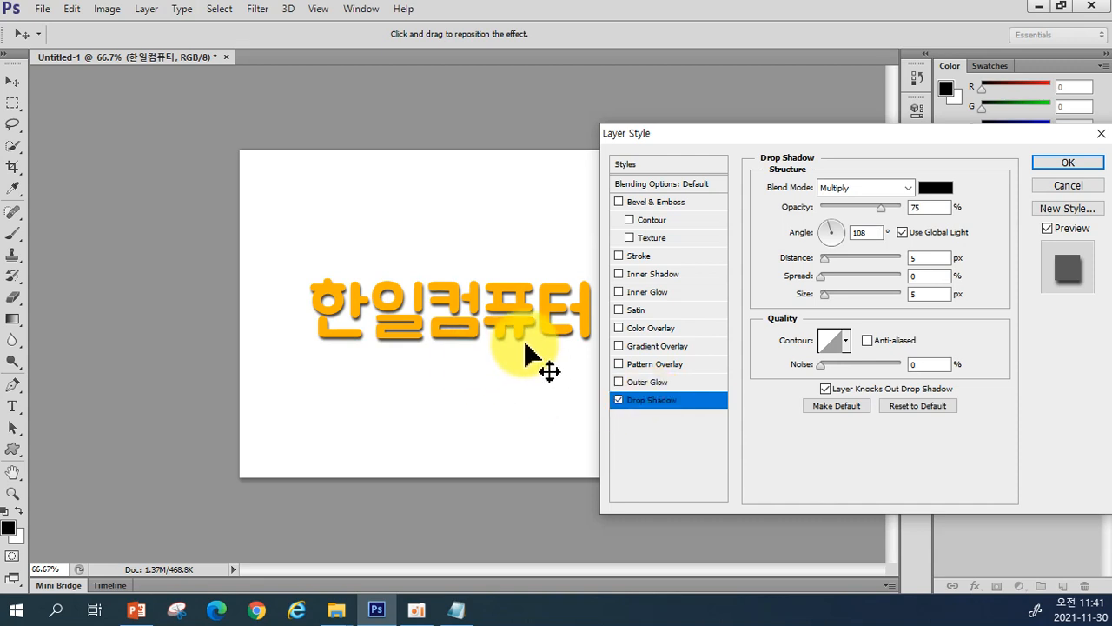
pyautogui.moveTo(825, 259); pyautogui.dragTo(829, 276)
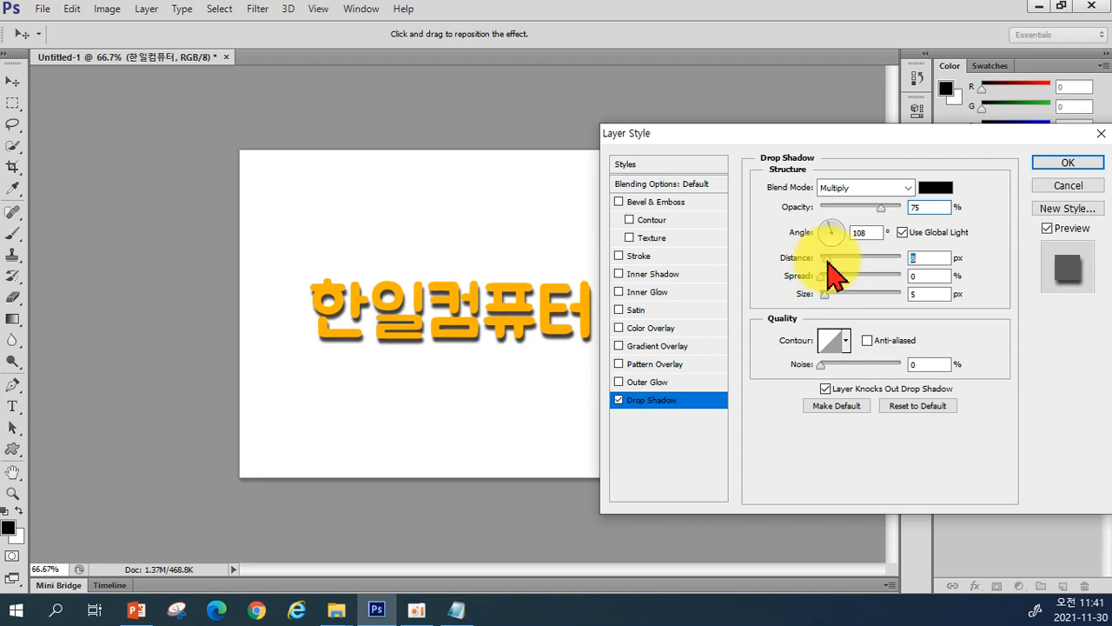
pyautogui.moveTo(820, 277)
pyautogui.mouseDown()
pyautogui.moveTo(830, 276)
pyautogui.moveTo(826, 294)
pyautogui.mouseUp()
pyautogui.moveTo(881, 207); pyautogui.dragTo(848, 234)
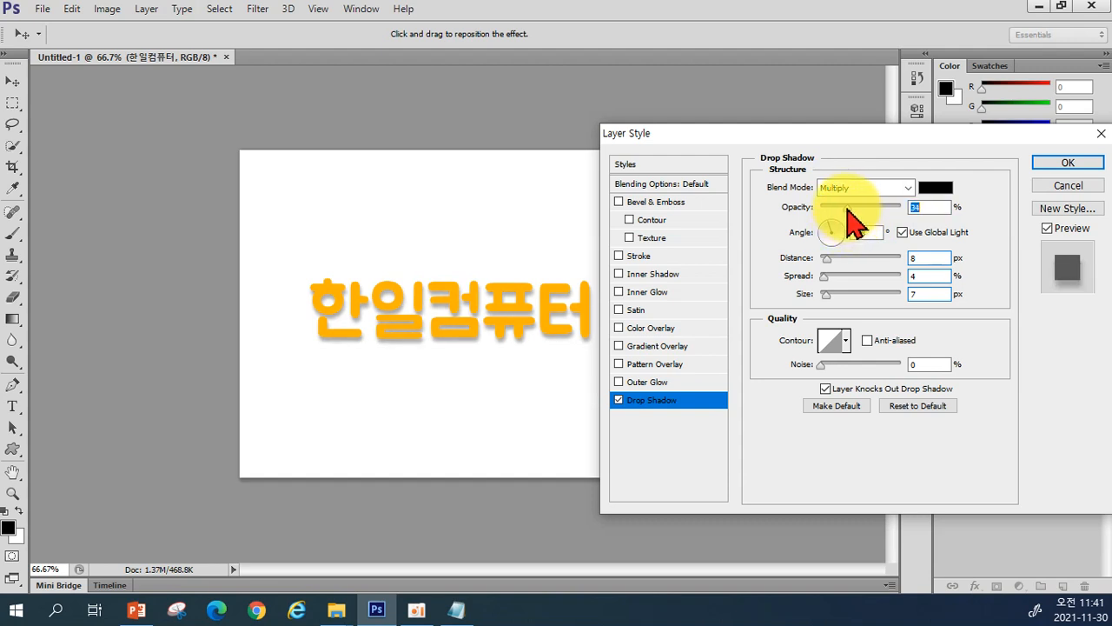
pyautogui.moveTo(848, 211)
pyautogui.mouseDown()
pyautogui.moveTo(904, 210)
pyautogui.moveTo(850, 213)
pyautogui.mouseUp()
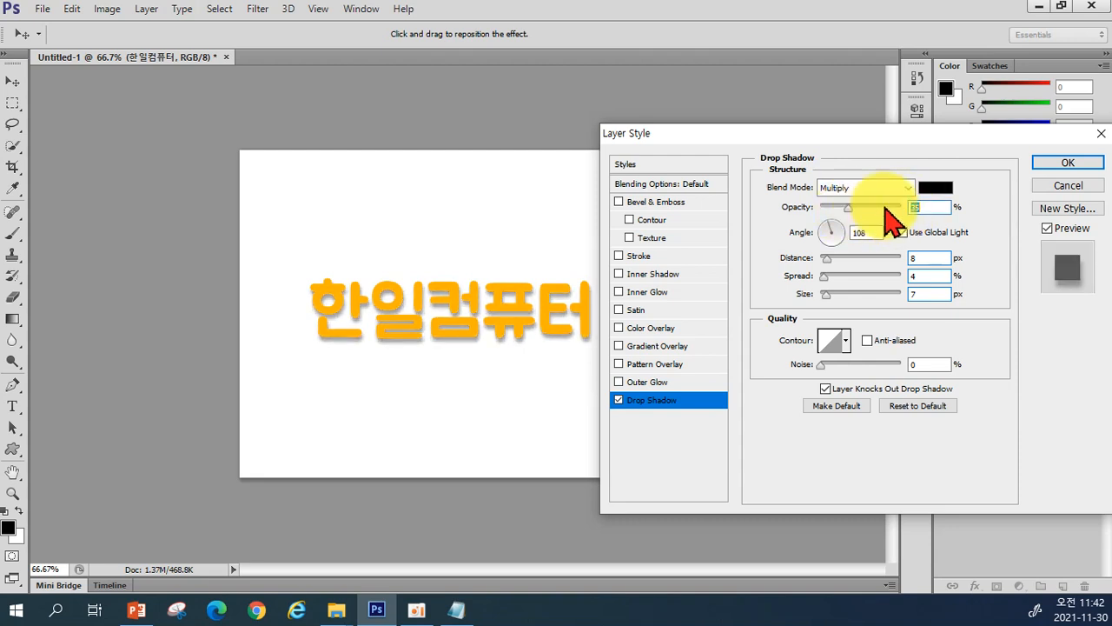
# Try a dark brown drop shadow colour #89681a based on the text's orange
pyautogui.click(936, 188)
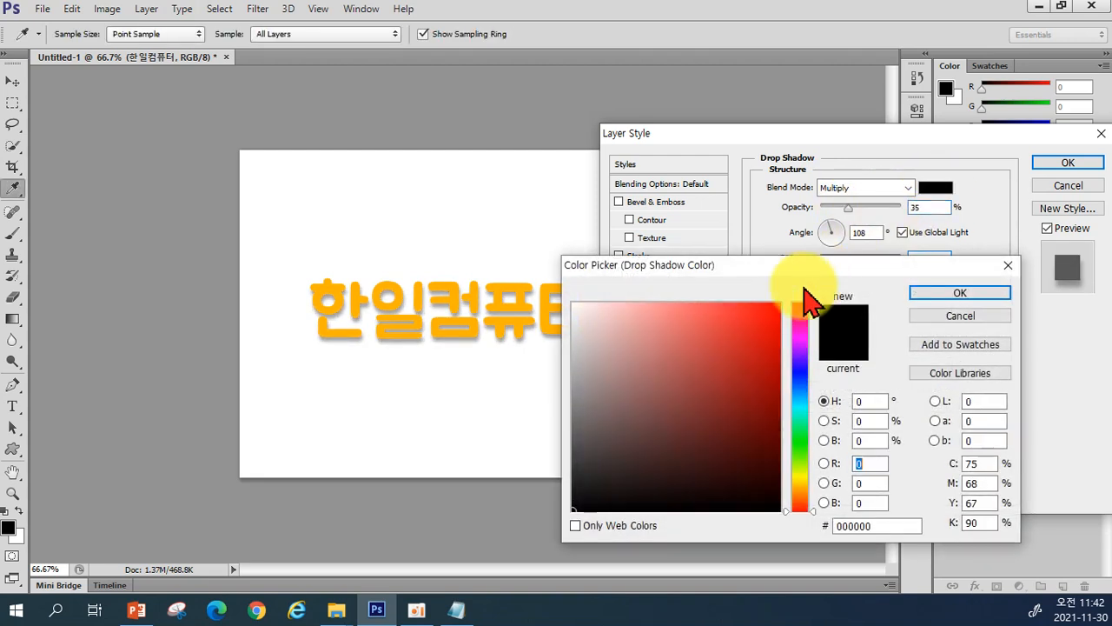
pyautogui.click(504, 319)
pyautogui.click(752, 386)
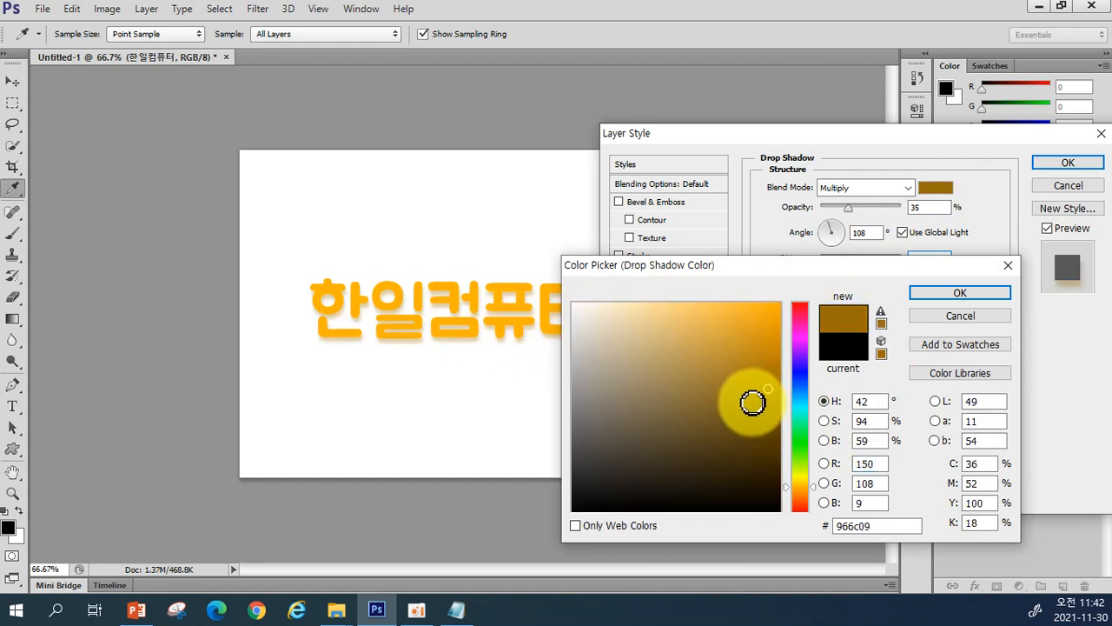
pyautogui.click(740, 399)
pyautogui.click(960, 293)
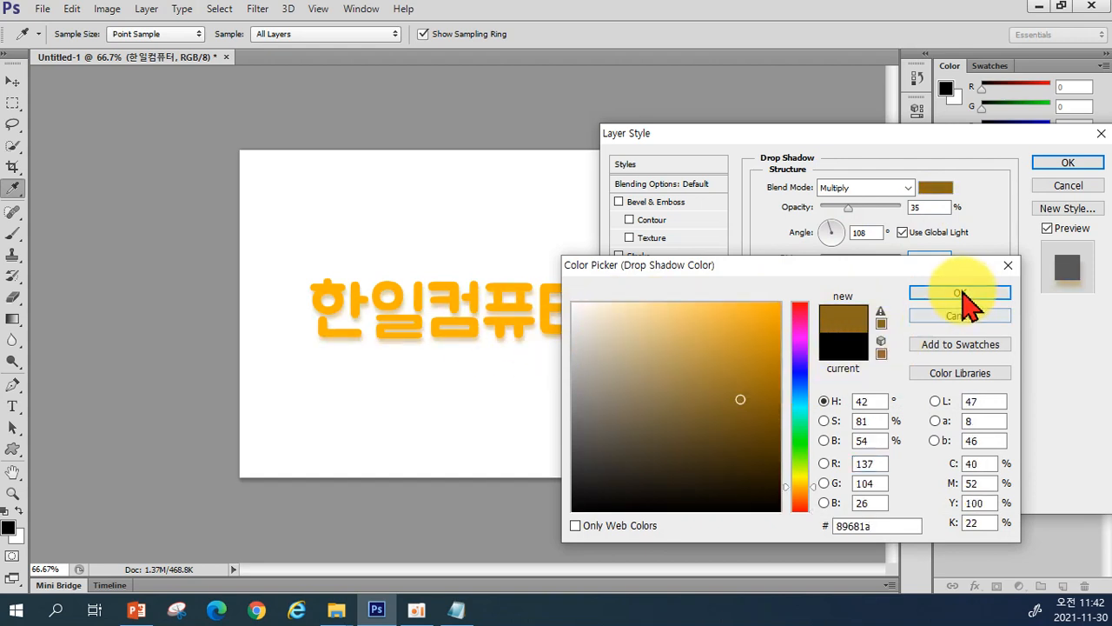
# Try Bevel & Emboss together with the brown drop shadow, and discard all the layer style changes
pyautogui.click(647, 203)
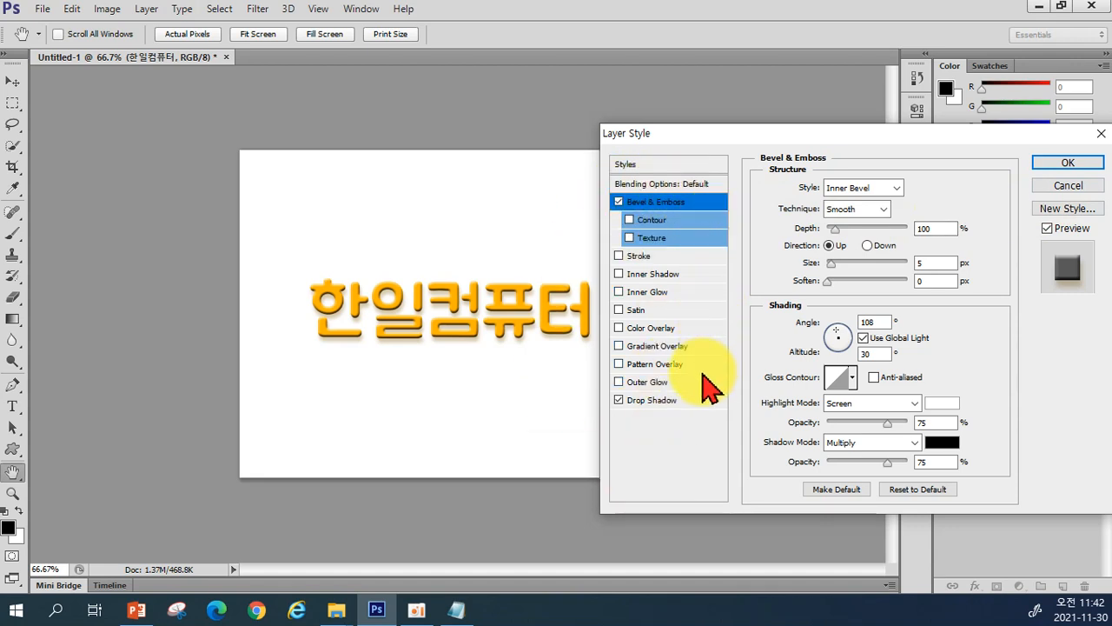
pyautogui.click(1053, 188)
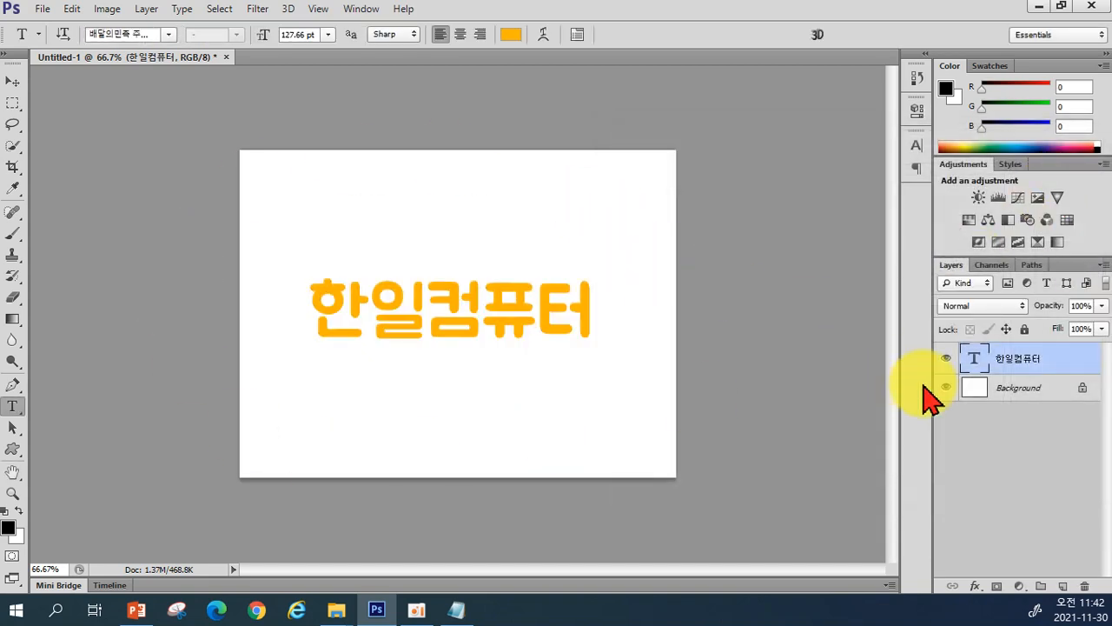
# Close the untitled text document without saving it
pyautogui.click(975, 585)
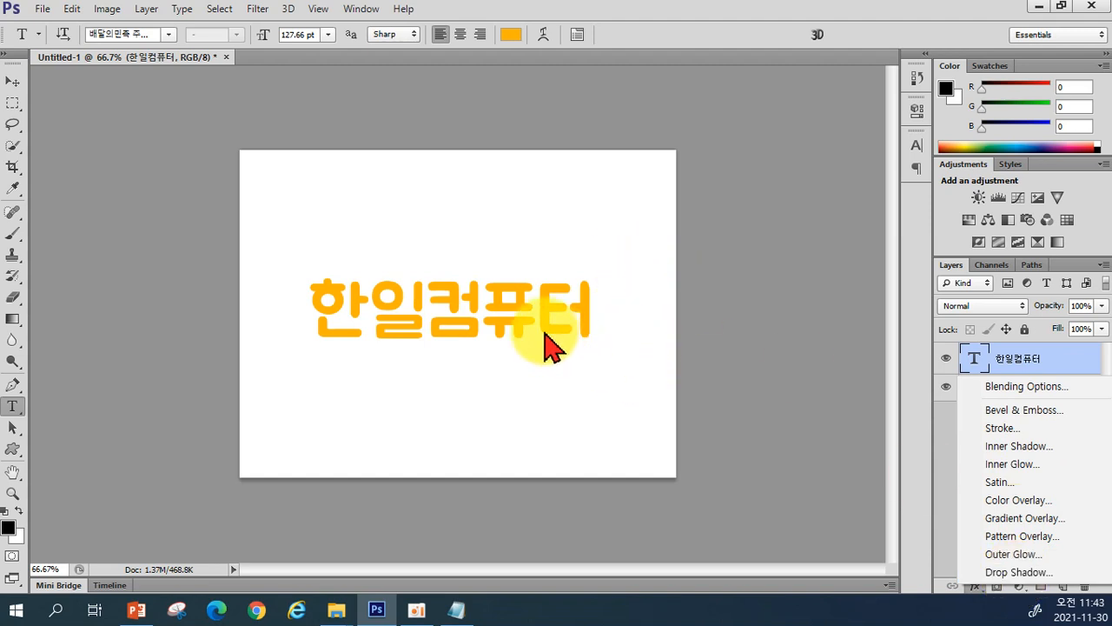
pyautogui.click(228, 60)
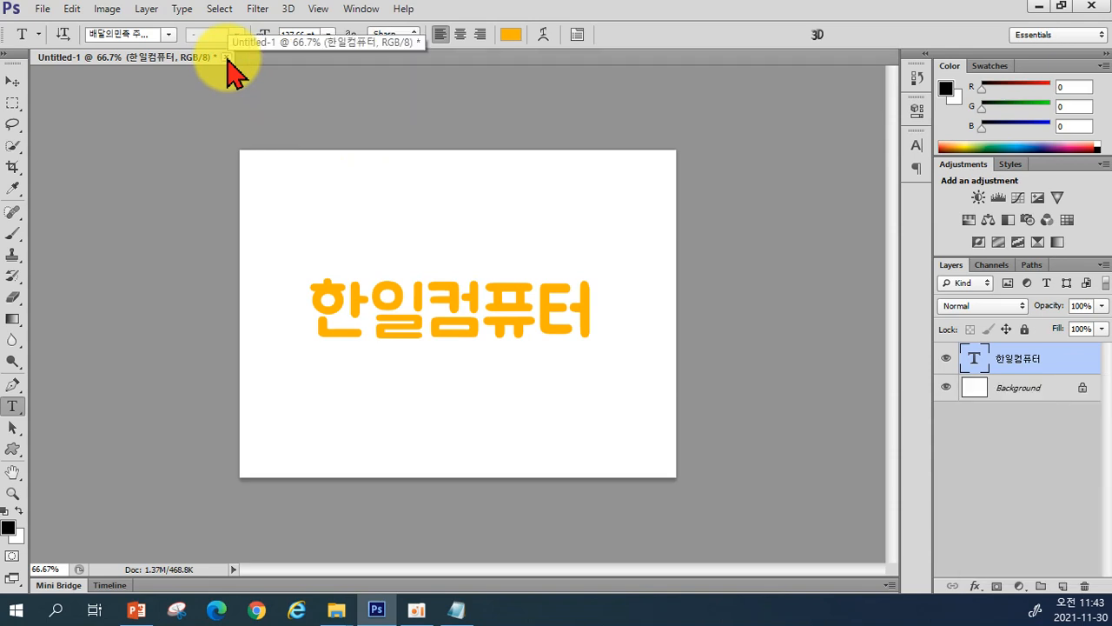
pyautogui.click(225, 57)
pyautogui.click(539, 248)
pyautogui.doubleClick(587, 426)
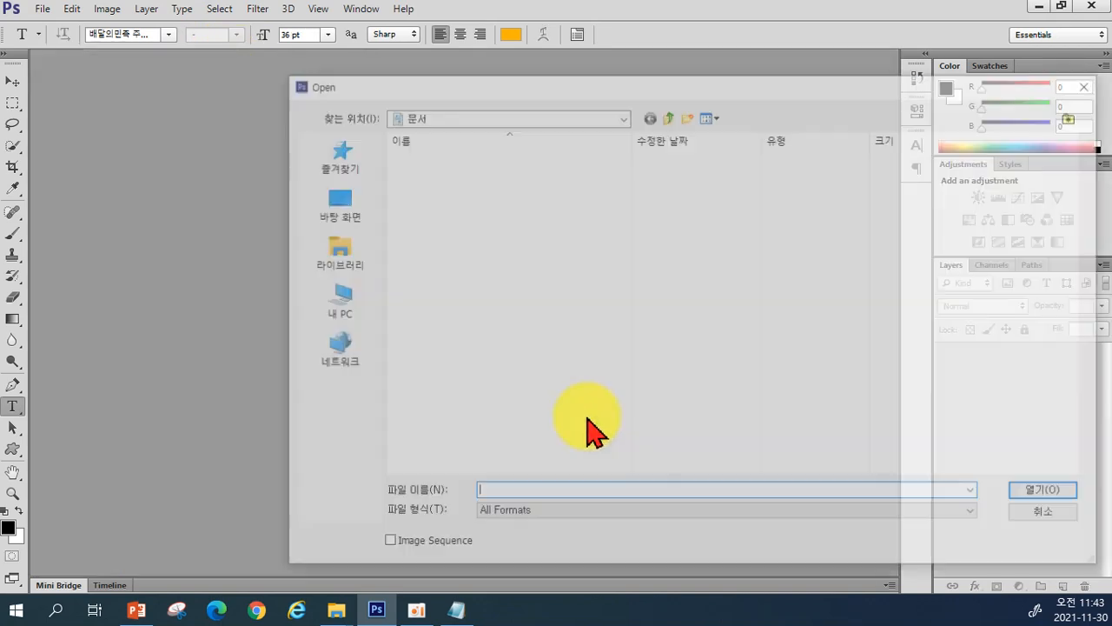
pyautogui.click(1061, 515)
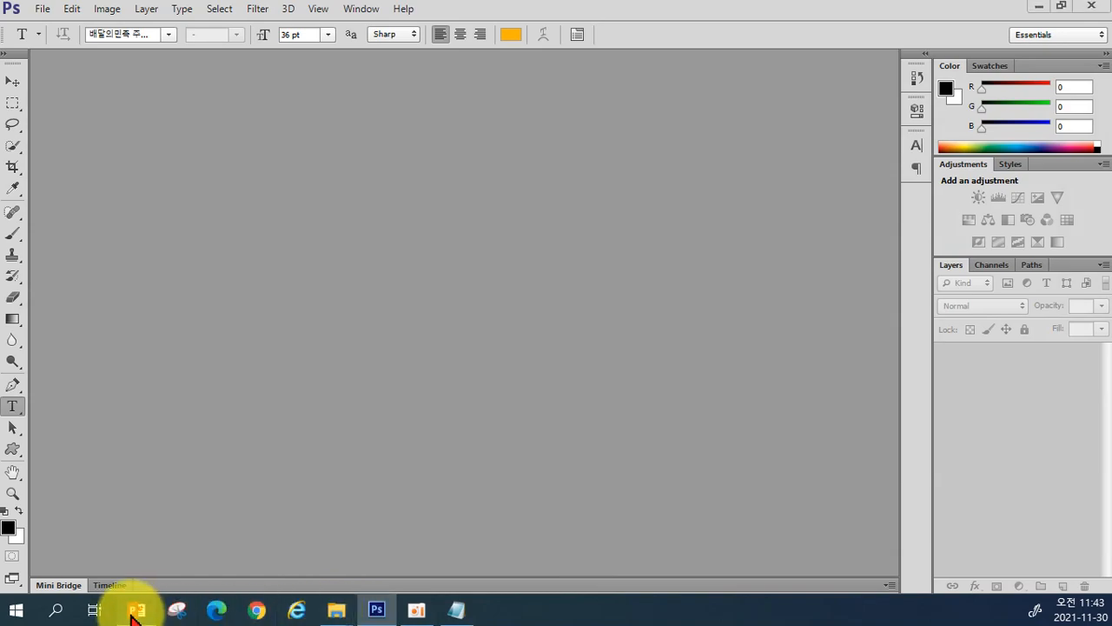
# Switch to PowerPoint to view the transparent text example on slide 14, and return to Photoshop
pyautogui.click(135, 612)
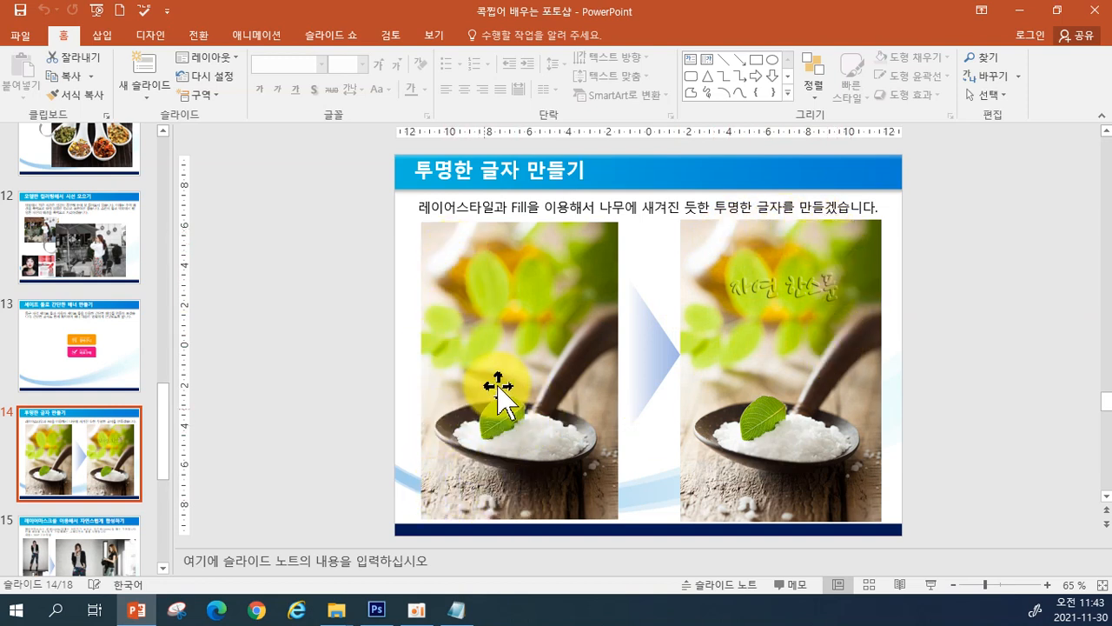
pyautogui.click(376, 609)
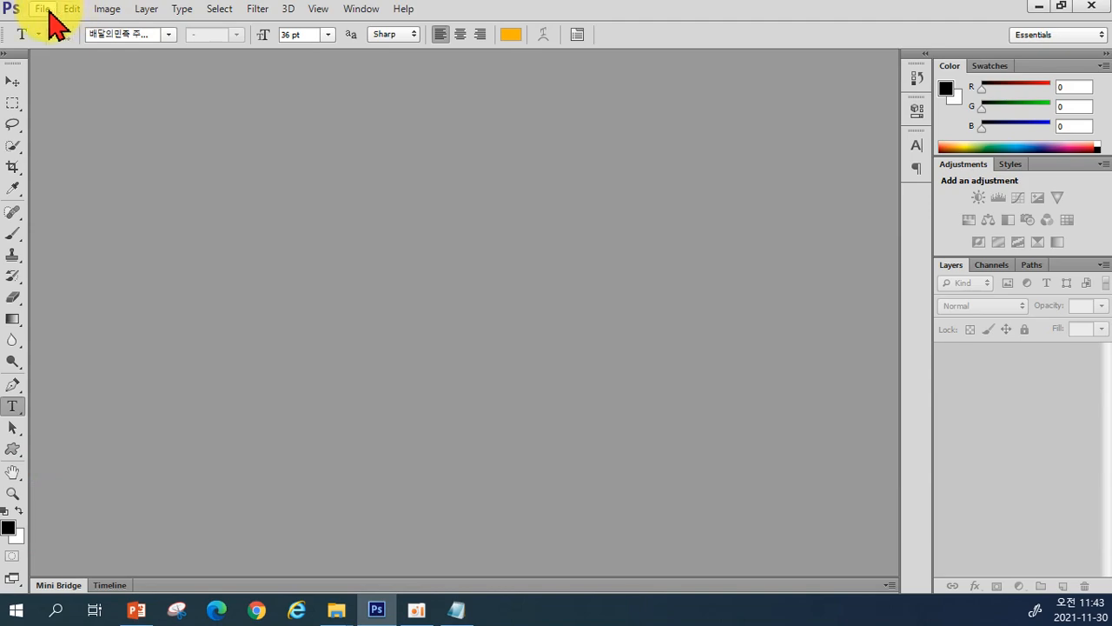
# Open the Nature image from the desktop folder "0. 실전 포토샵"
pyautogui.hotkey('ctrl', 'o')
pyautogui.click(326, 209)
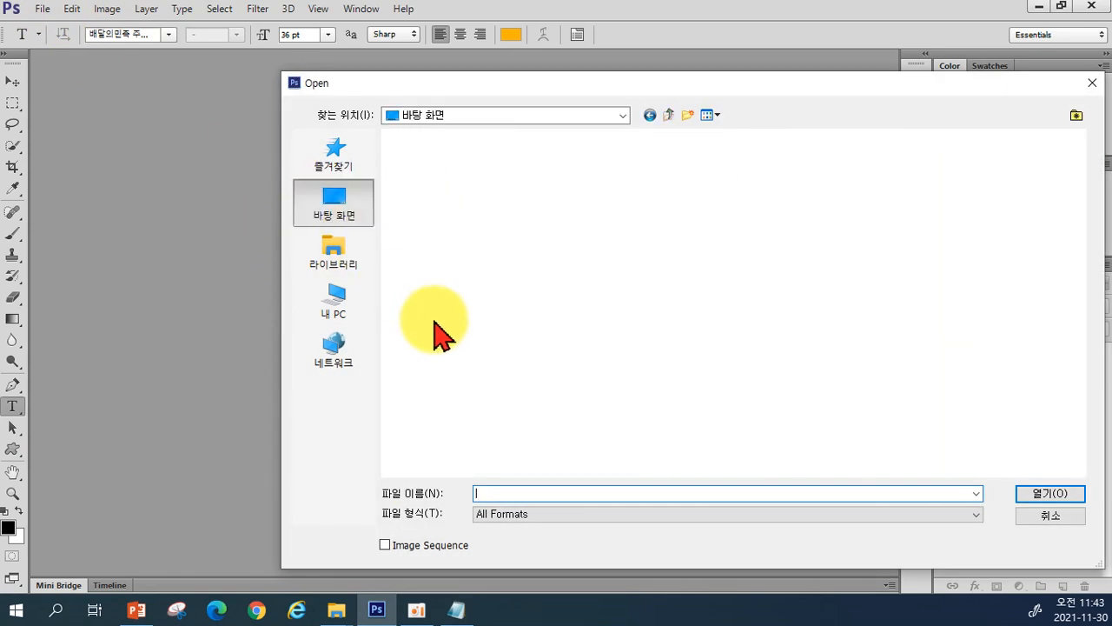
pyautogui.scroll(-3, 712, 370)
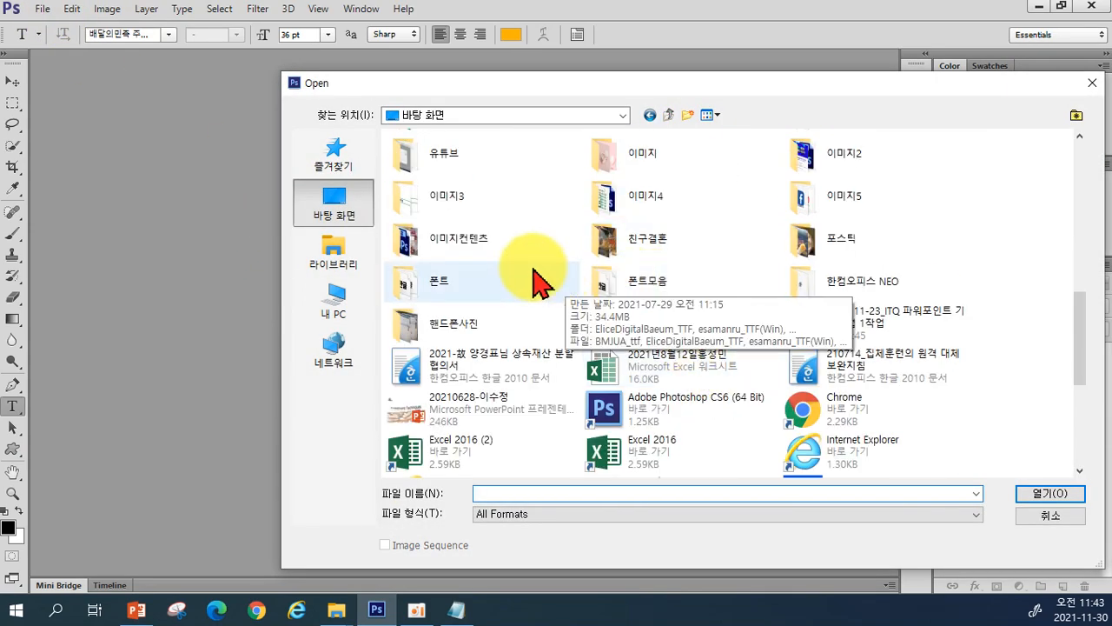
pyautogui.scroll(10, 765, 277)
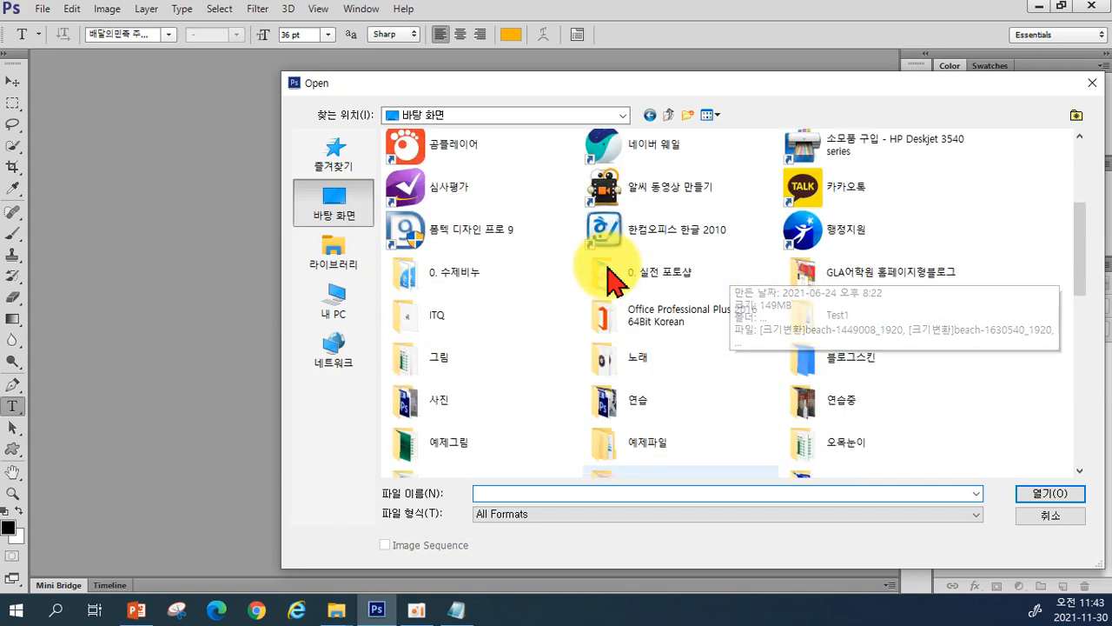
pyautogui.doubleClick(668, 287)
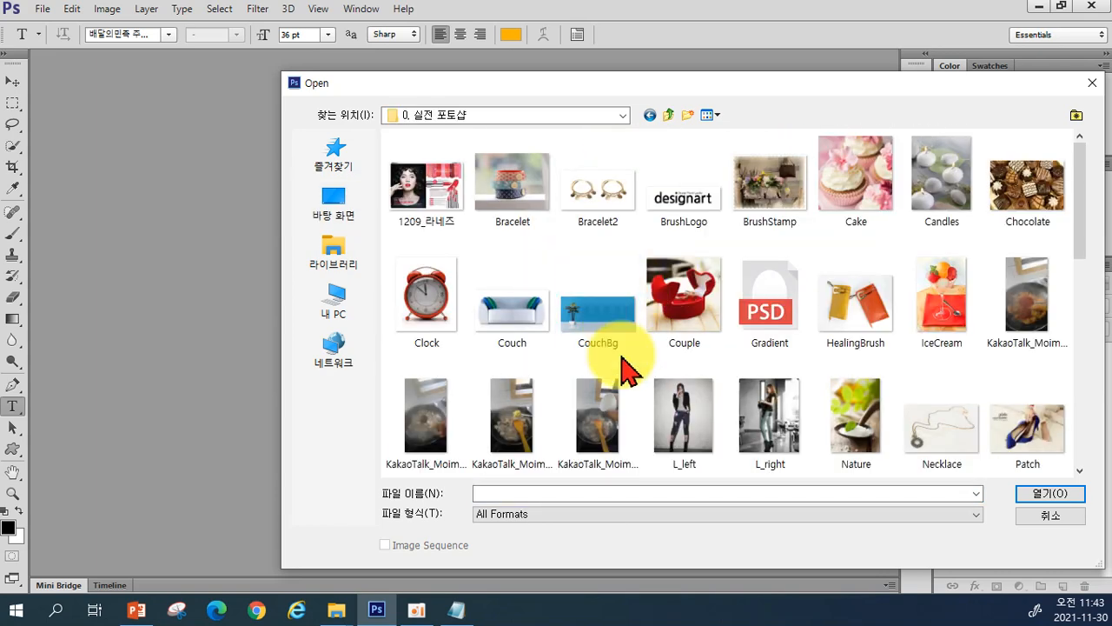
pyautogui.scroll(-10, 751, 404)
pyautogui.scroll(2, 763, 404)
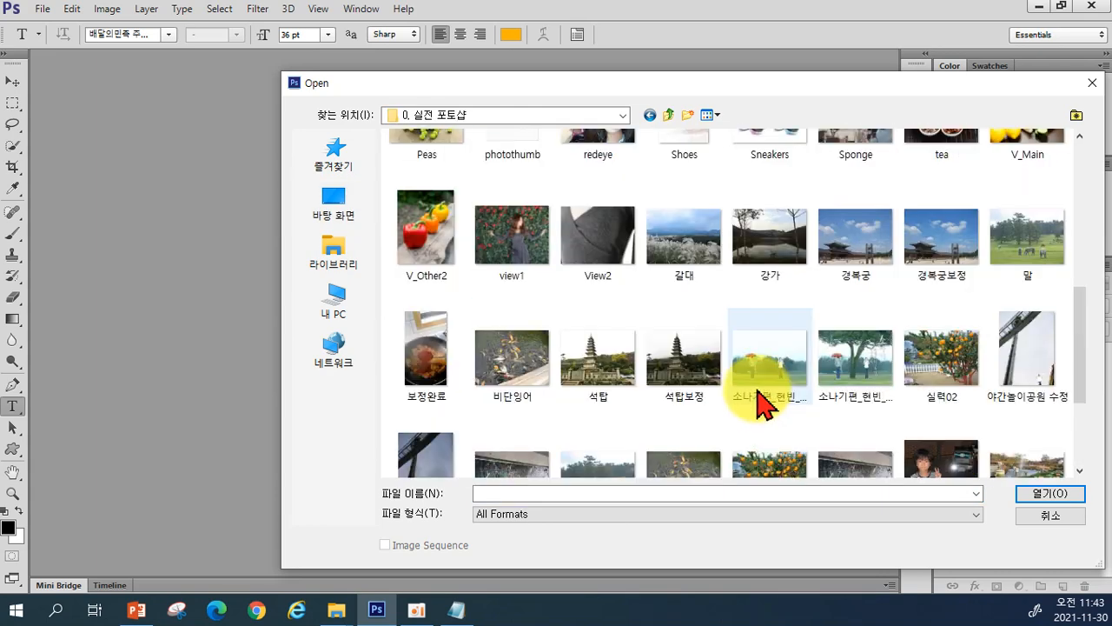
pyautogui.scroll(3, 760, 391)
pyautogui.click(842, 365)
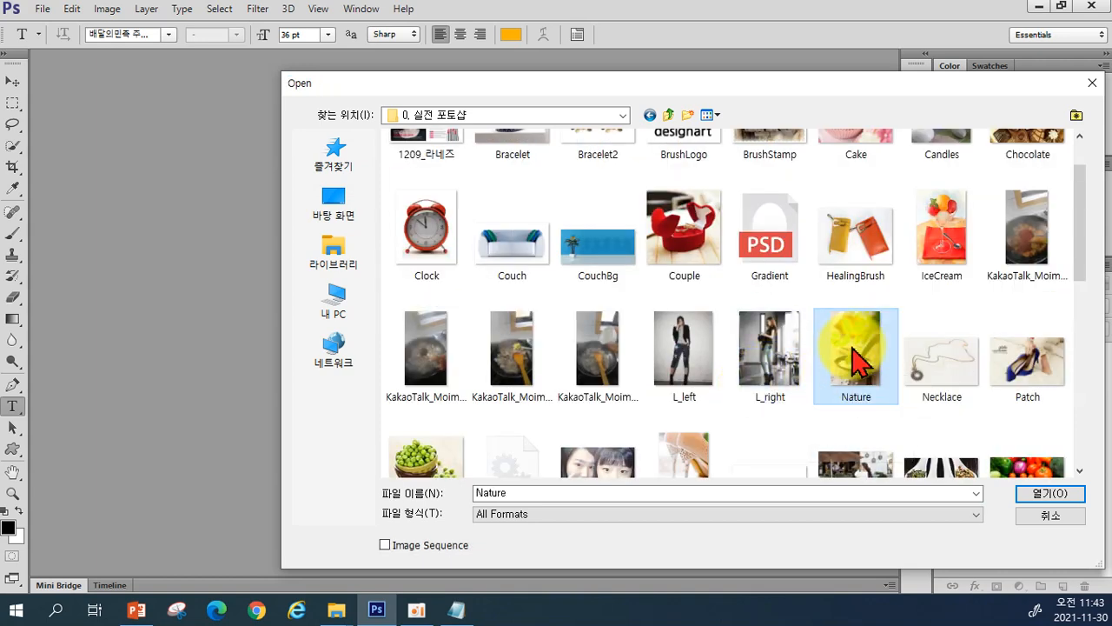
pyautogui.doubleClick(854, 359)
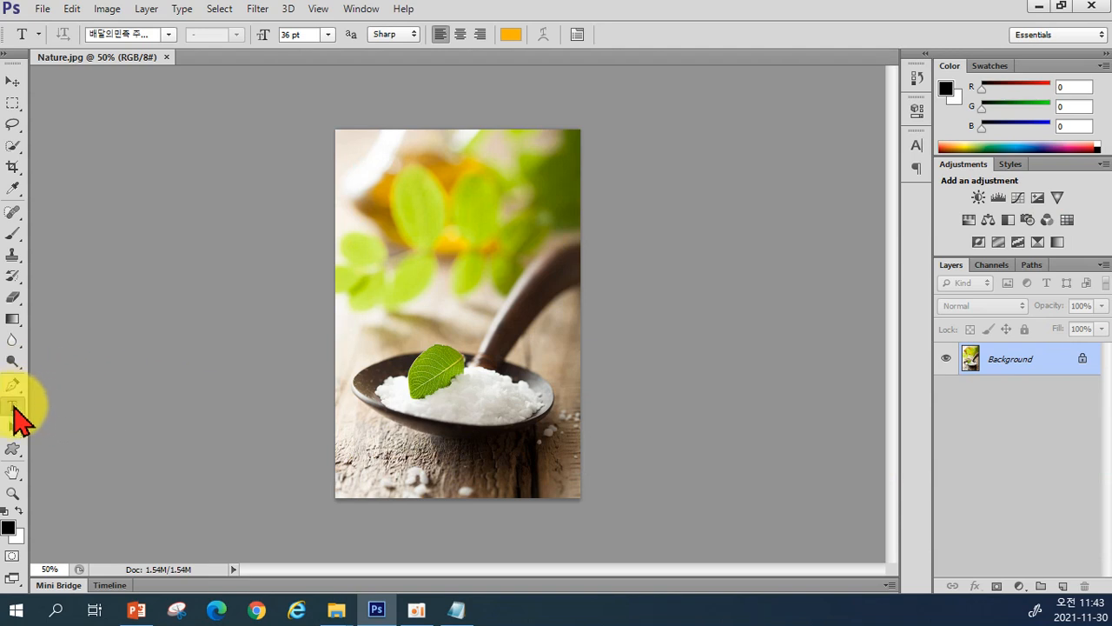
# Add the text 자연한스푼 across the middle of the photo and scale it up to about 280%
pyautogui.click(385, 285)
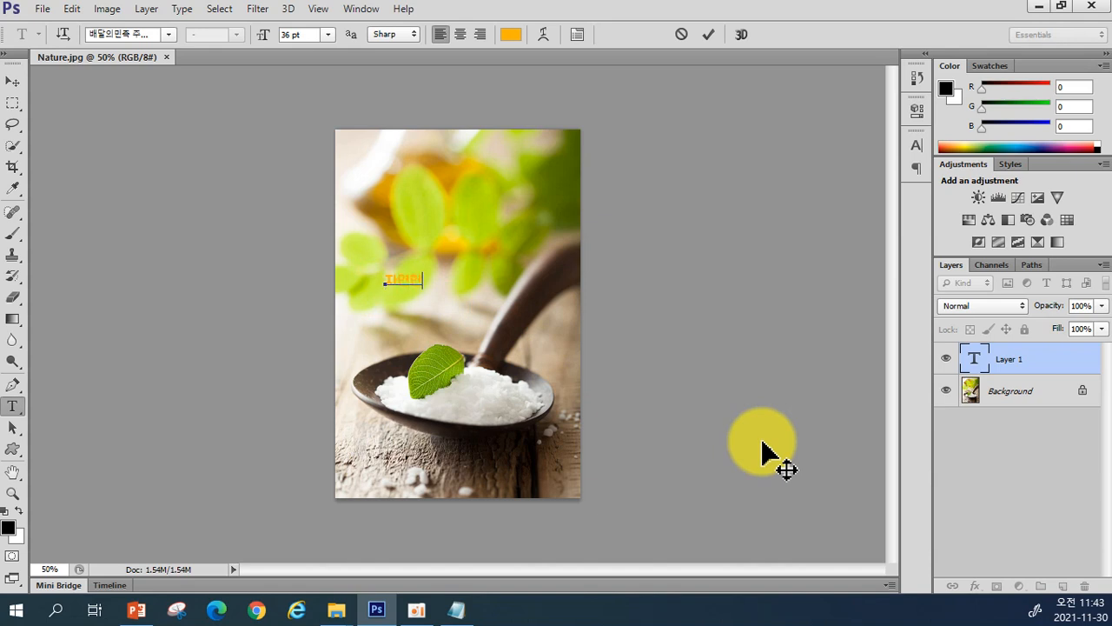
pyautogui.click(762, 443)
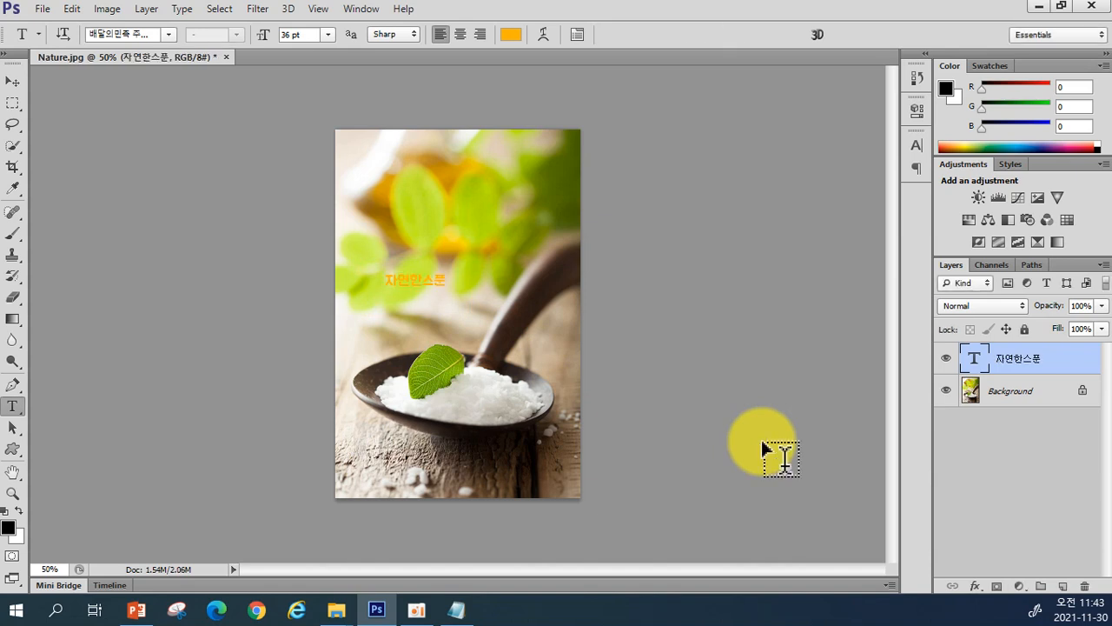
pyautogui.hotkey('ctrl', 't')
pyautogui.moveTo(445, 292); pyautogui.dragTo(498, 306)
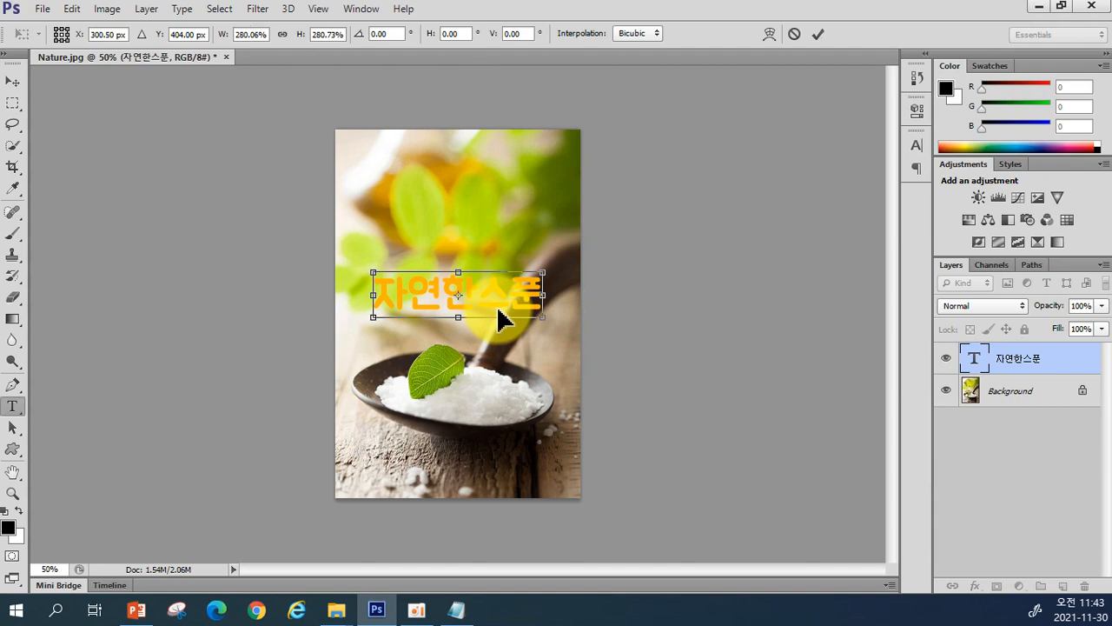
pyautogui.press('Return')
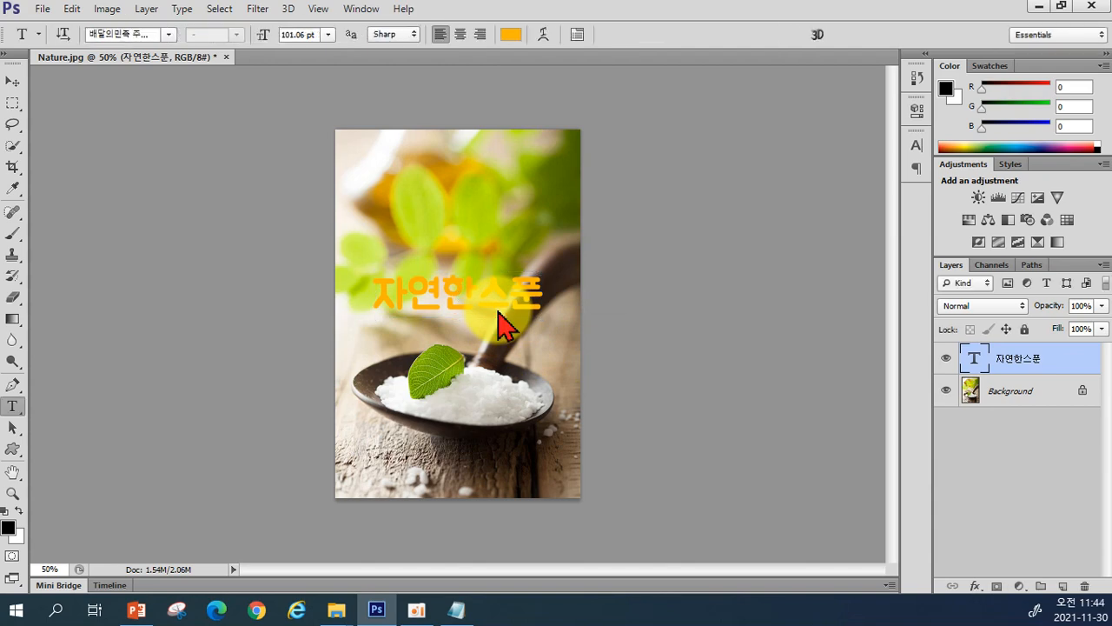
# Examine the engraved text sample in the PowerPoint slide again, and return to Photoshop
pyautogui.click(144, 610)
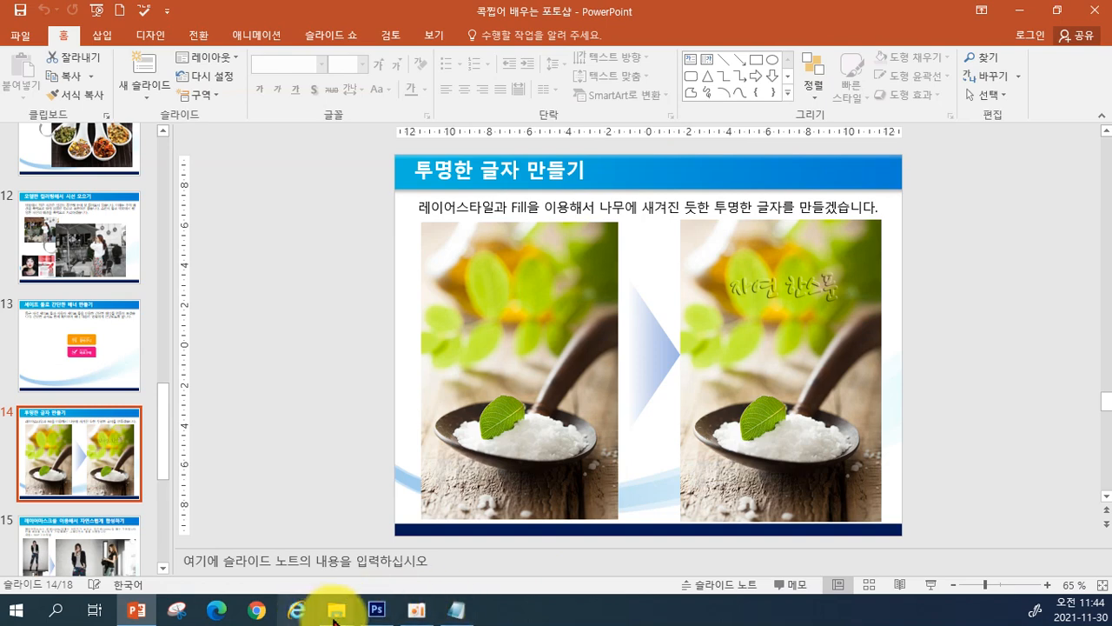
pyautogui.click(376, 609)
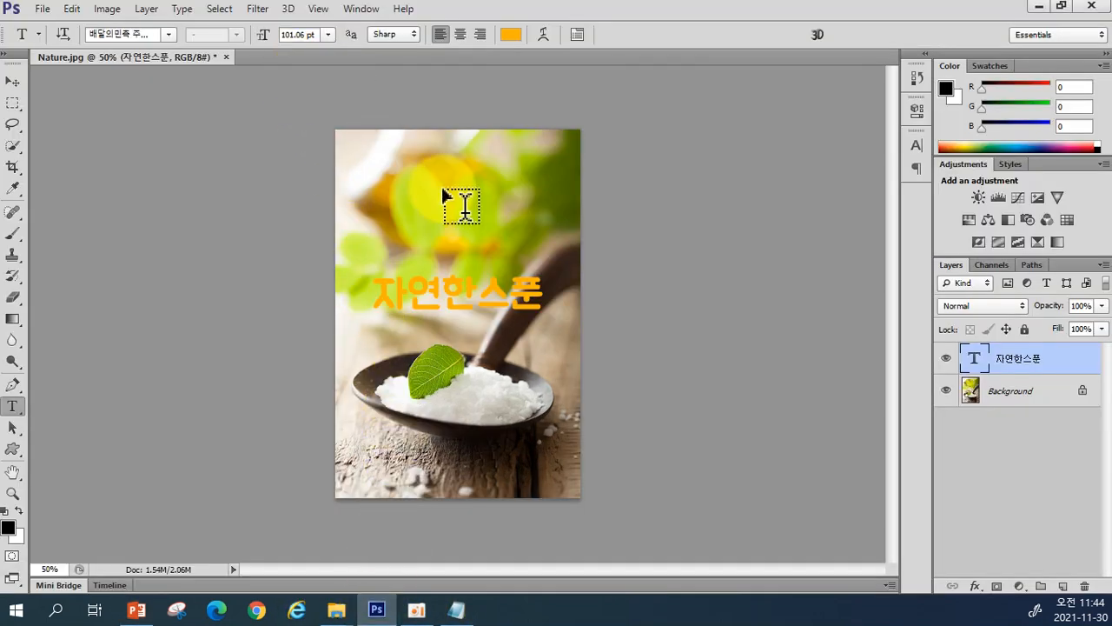
# Apply Bevel & Emboss and a drop shadow with 51% opacity and 3 px distance to the 자연한스푼 text
pyautogui.click(975, 587)
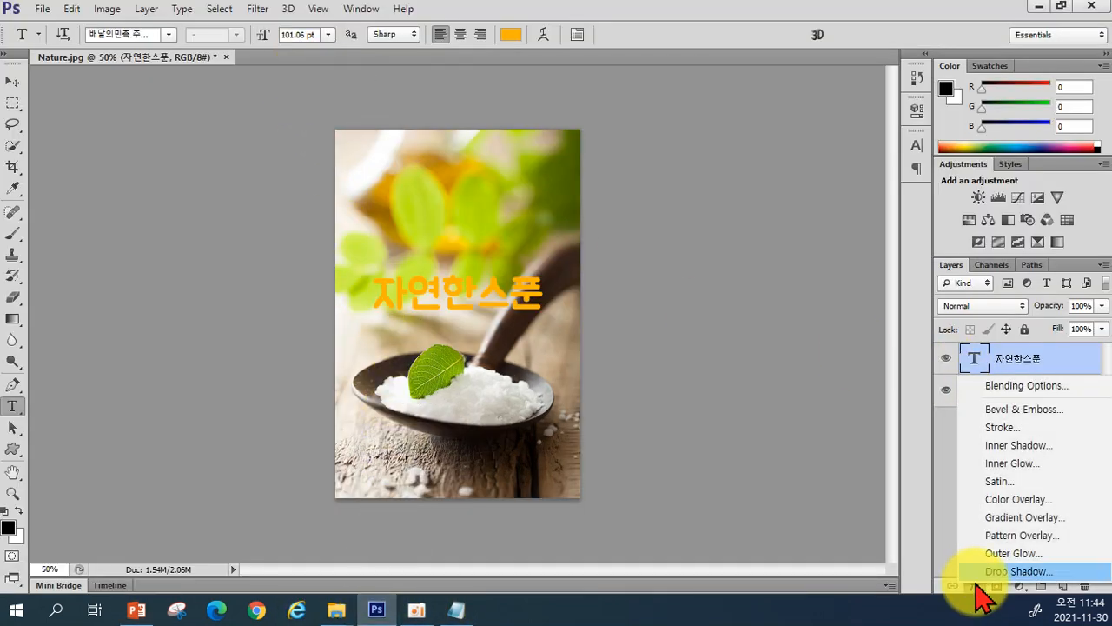
pyautogui.click(1031, 410)
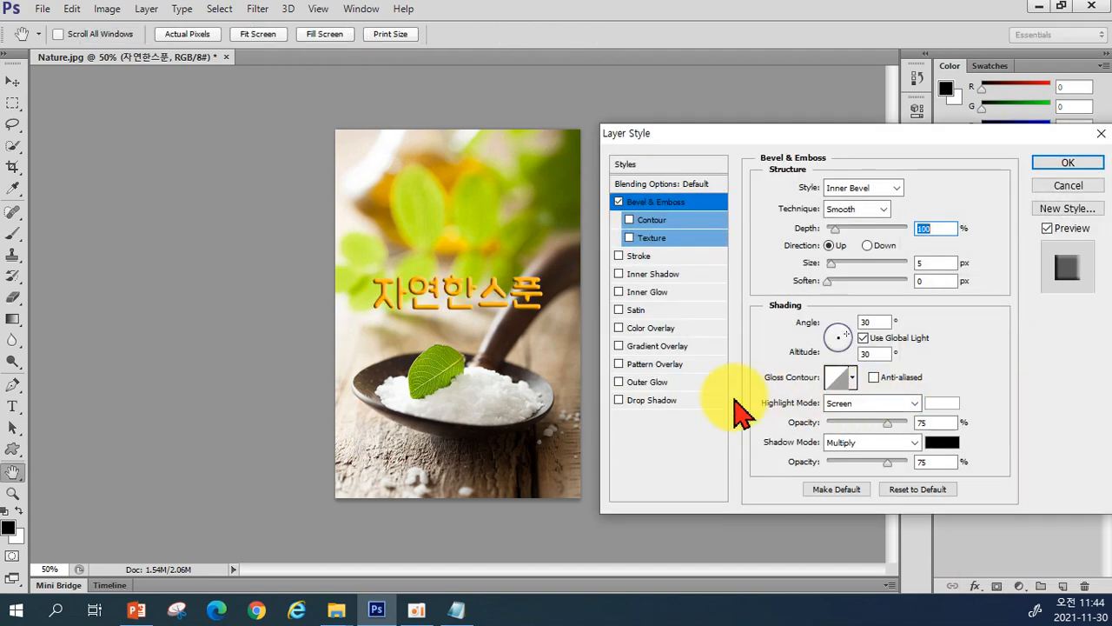
pyautogui.click(675, 401)
pyautogui.moveTo(881, 207); pyautogui.dragTo(861, 213)
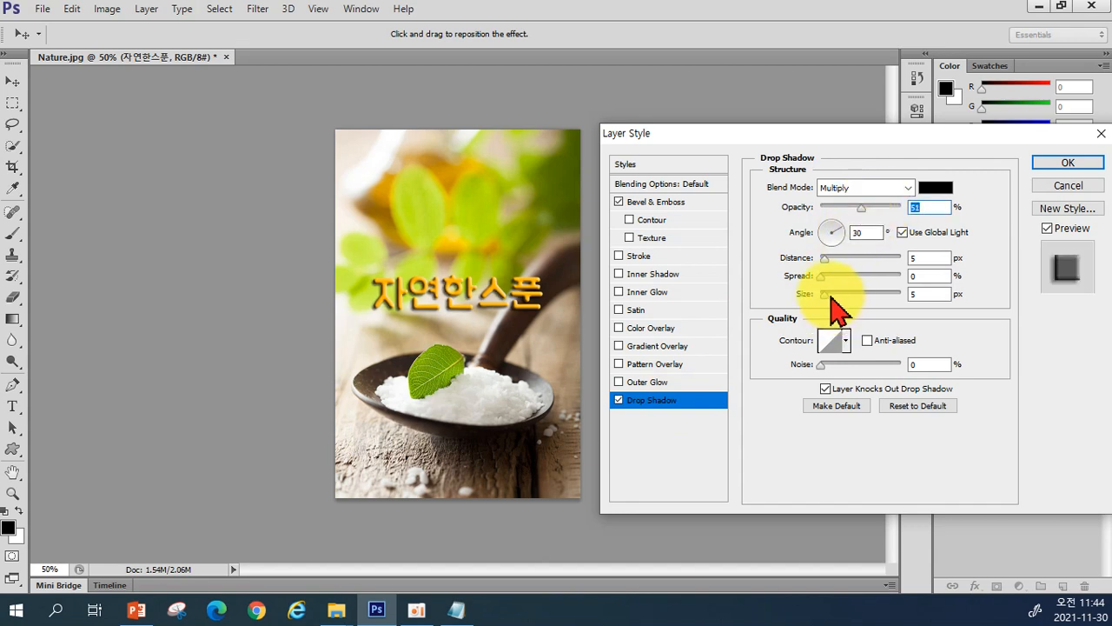
pyautogui.moveTo(834, 259); pyautogui.dragTo(830, 274)
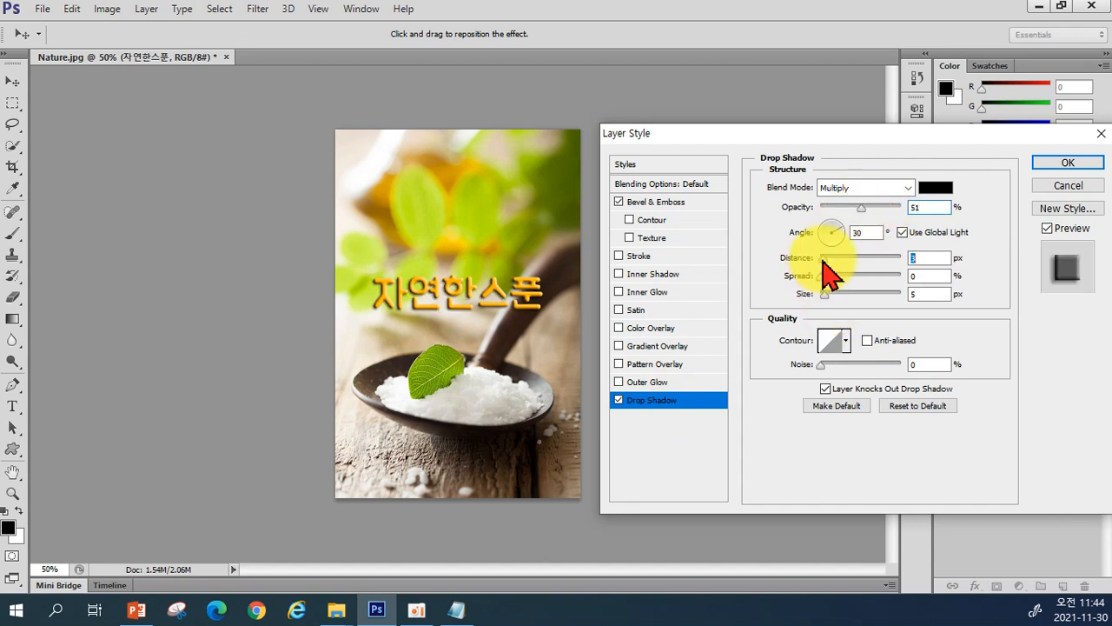
pyautogui.click(1045, 164)
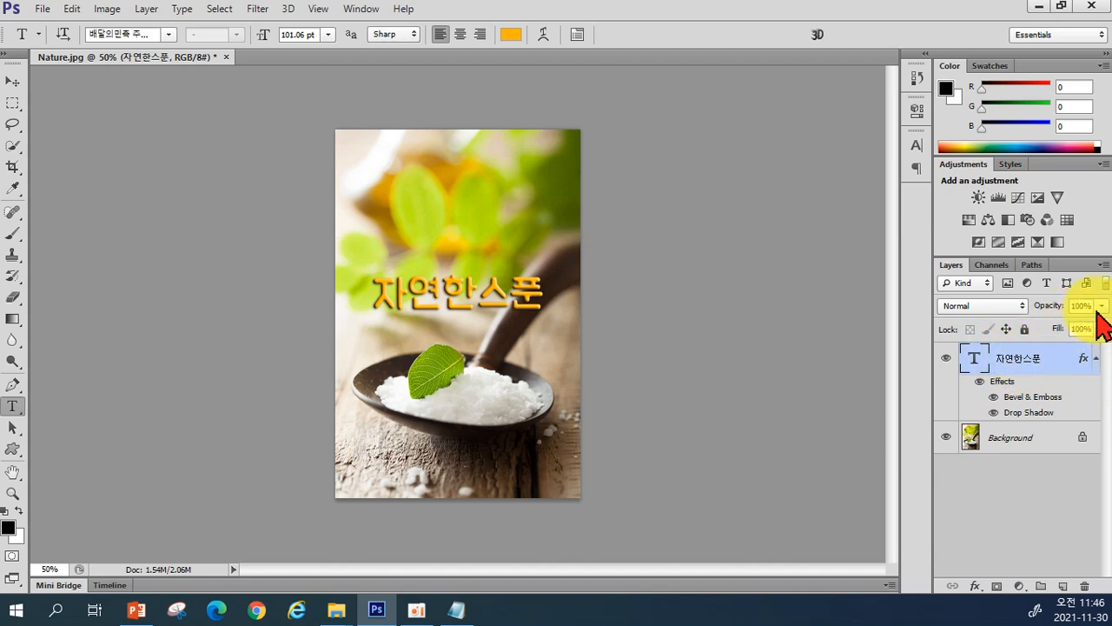
# Try the text layer's opacity at 0%, and return it to 100%
pyautogui.moveTo(1101, 306); pyautogui.dragTo(1011, 327)
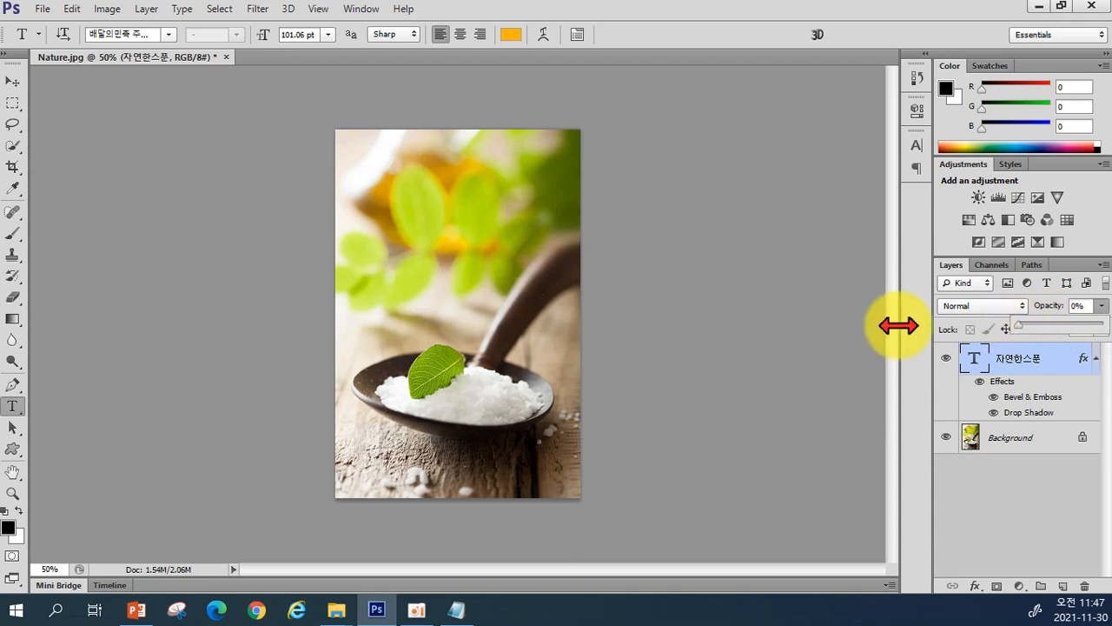
pyautogui.moveTo(1018, 328); pyautogui.dragTo(1107, 330)
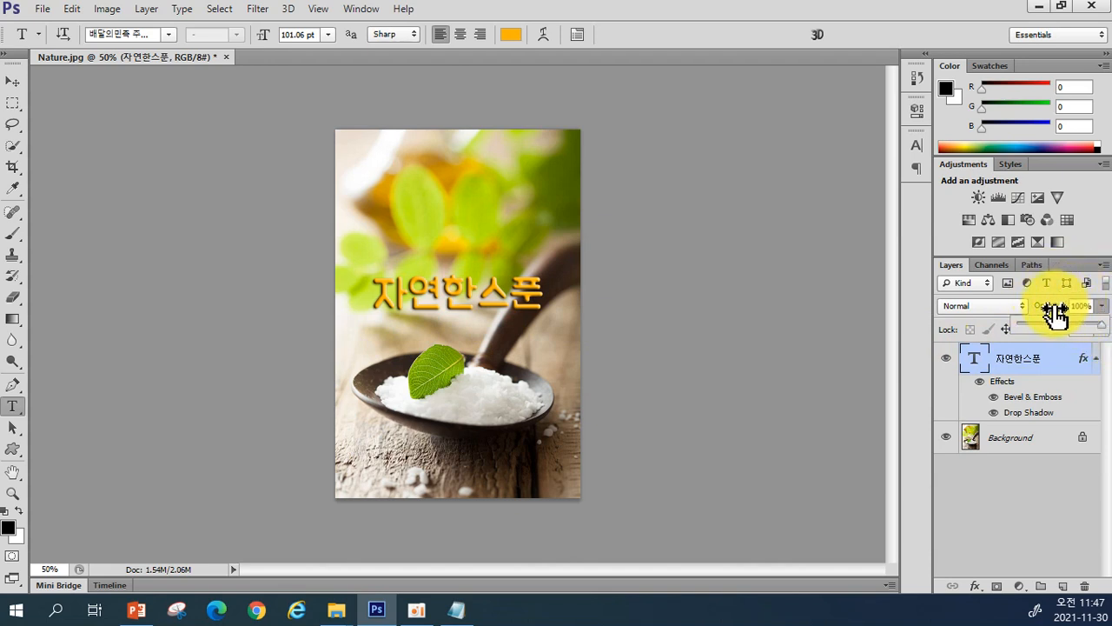
# Set the text layer's Fill to 0% and move the text down over the salt in the spoon
pyautogui.click(1054, 315)
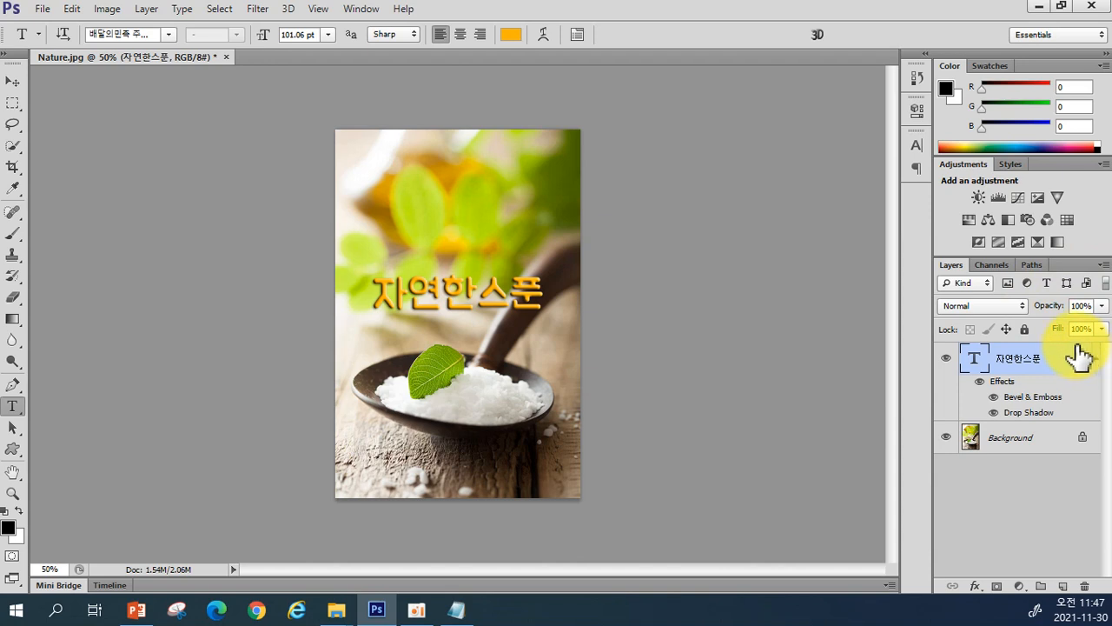
pyautogui.click(1102, 329)
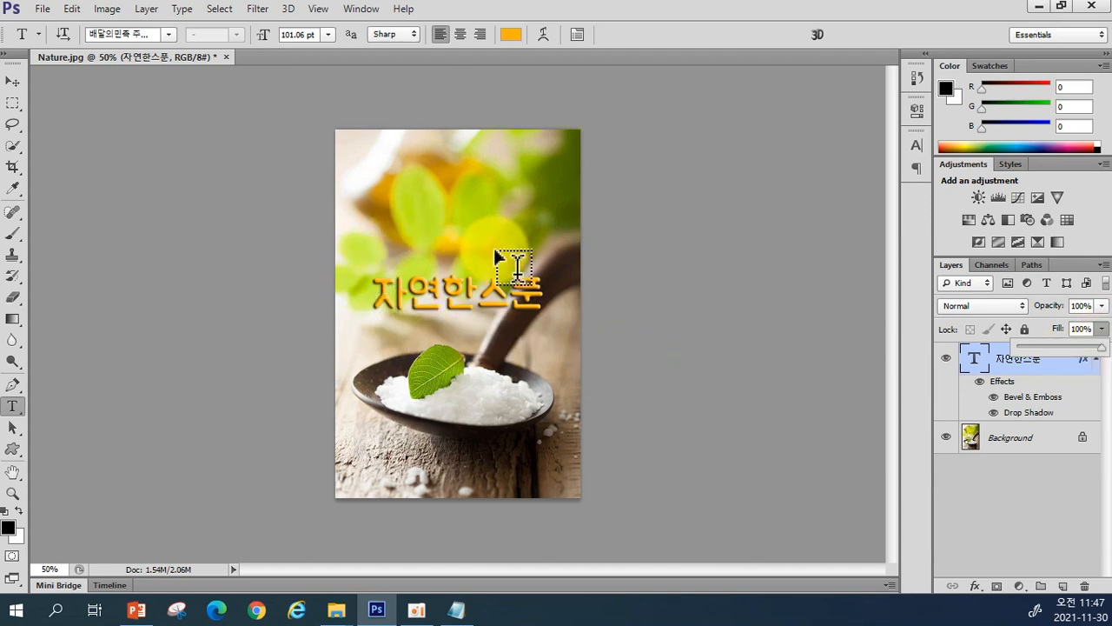
pyautogui.moveTo(1100, 347); pyautogui.dragTo(955, 349)
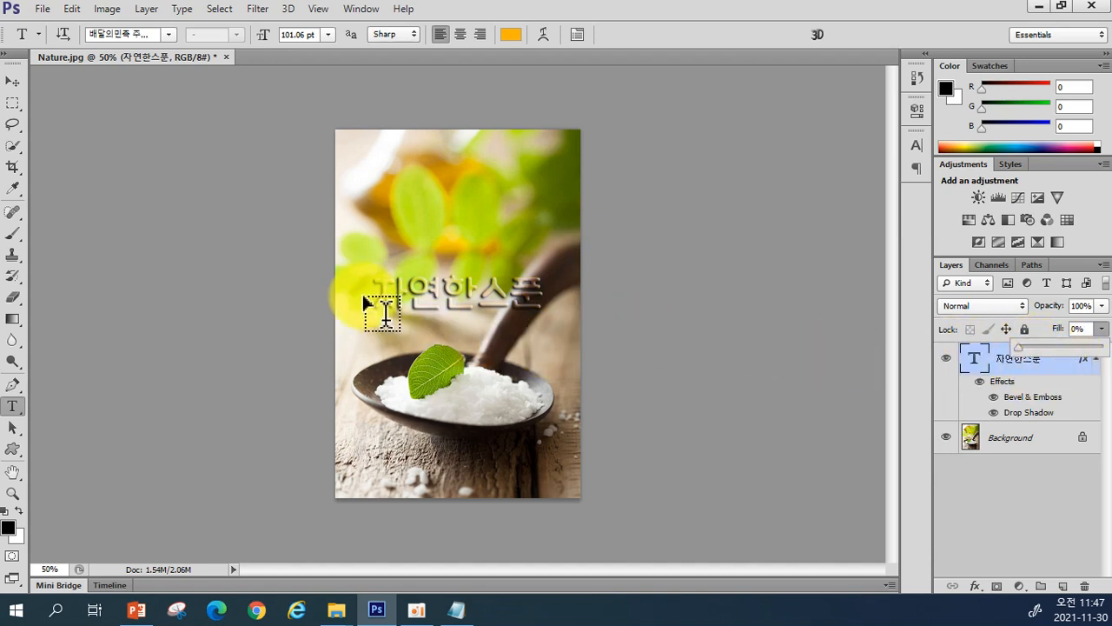
pyautogui.click(22, 87)
pyautogui.moveTo(502, 301); pyautogui.dragTo(496, 388)
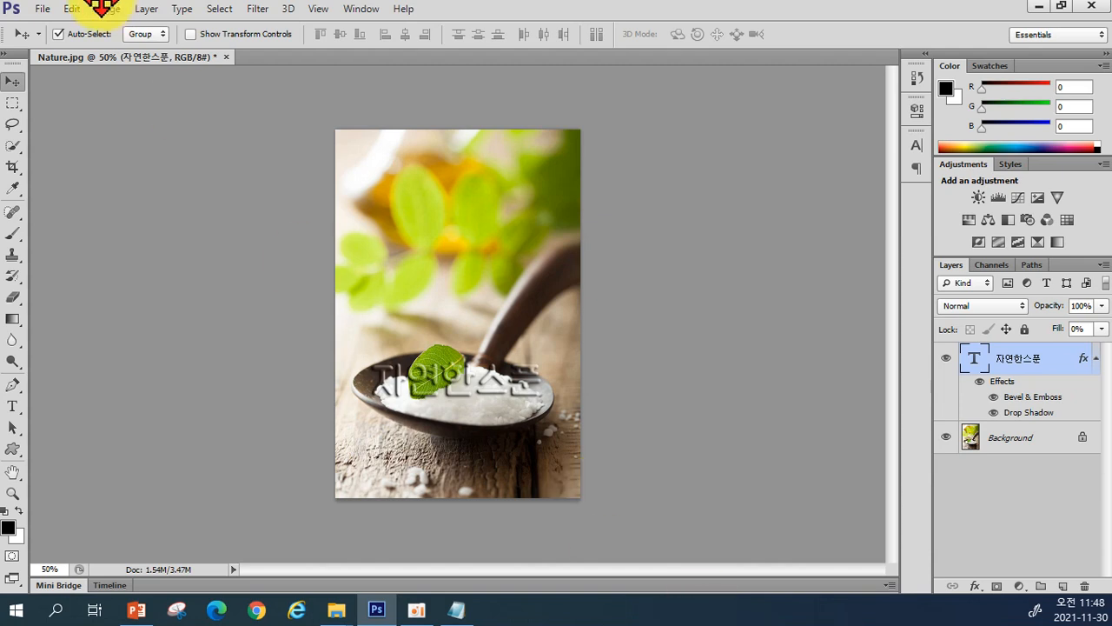
# Close Nature.jpg without saving, and switch to PowerPoint to view the layer mask compositing slide
pyautogui.click(226, 58)
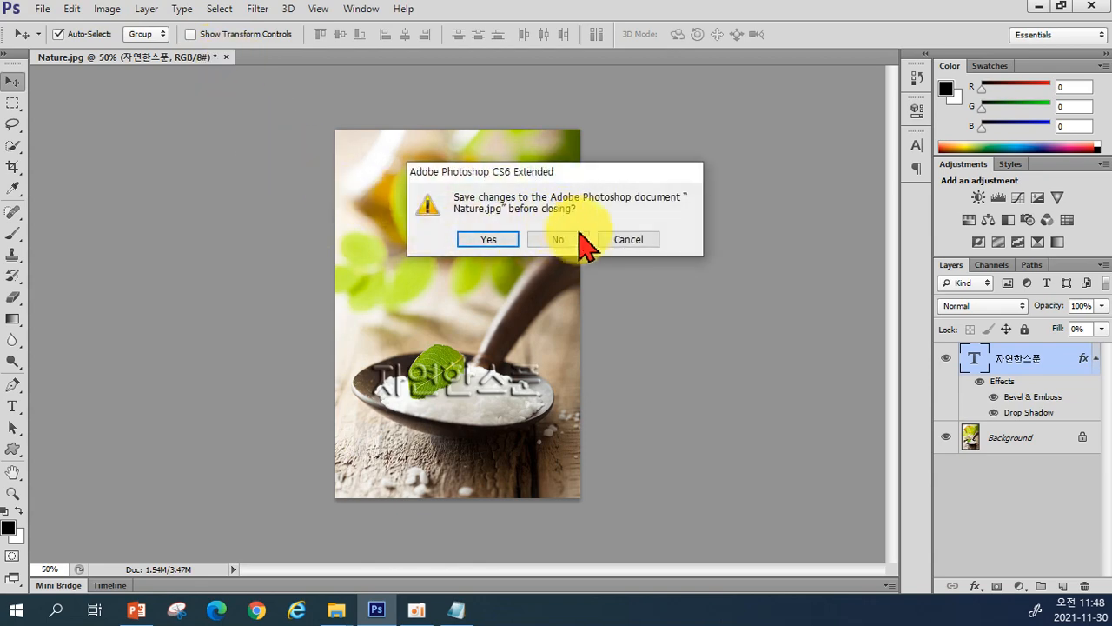
pyautogui.click(569, 238)
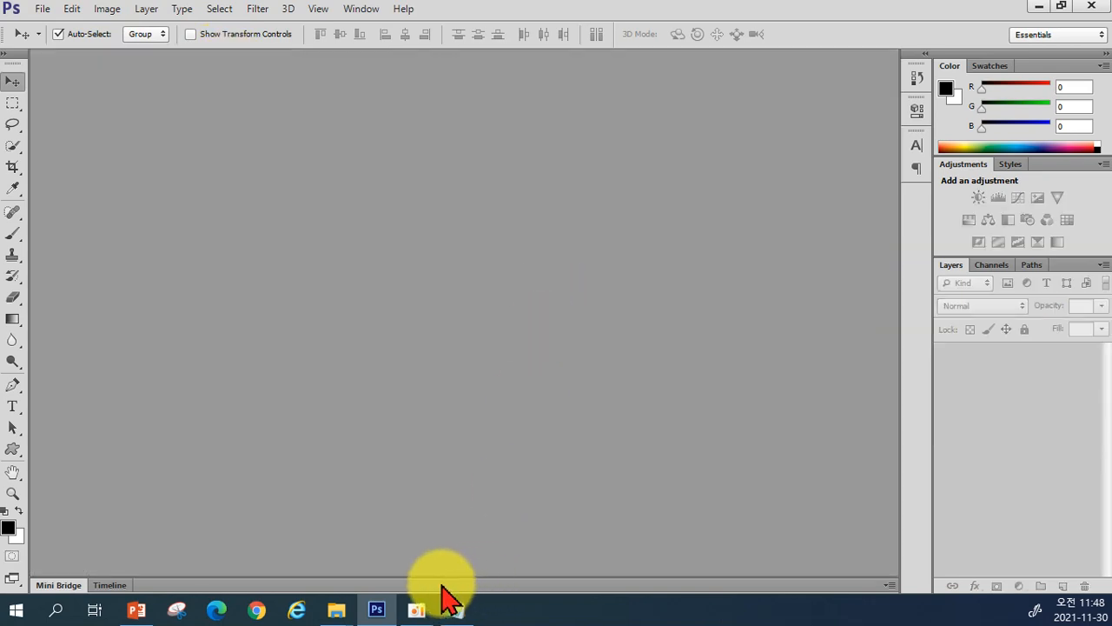
pyautogui.click(137, 609)
pyautogui.click(103, 554)
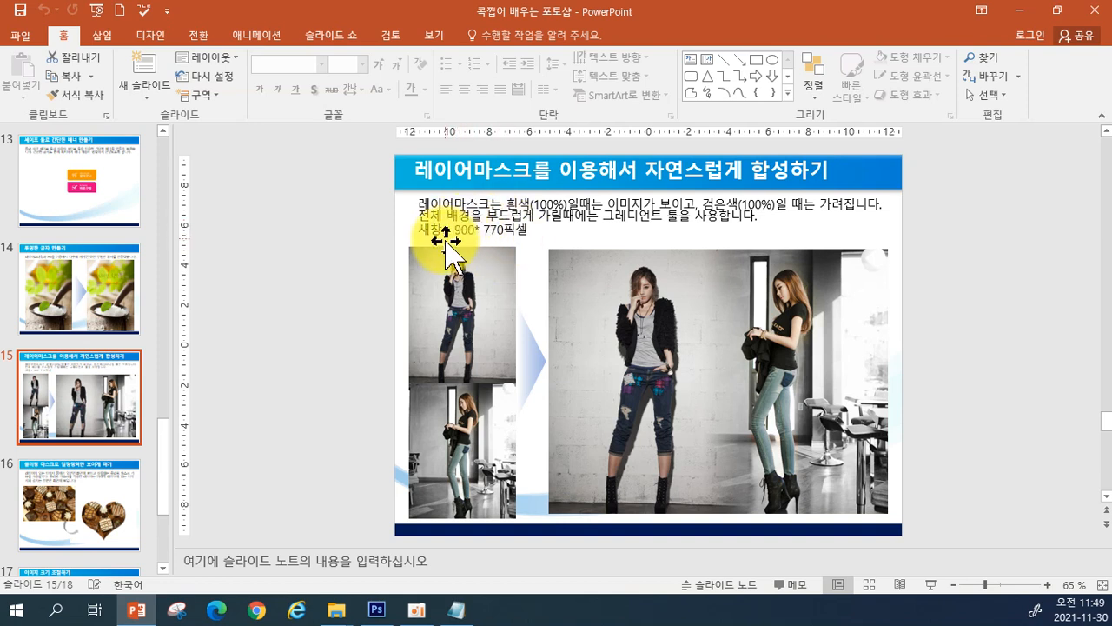
# Return to Photoshop and create a new document 900 pixels wide and 770 pixels high
pyautogui.click(374, 609)
pyautogui.click(40, 10)
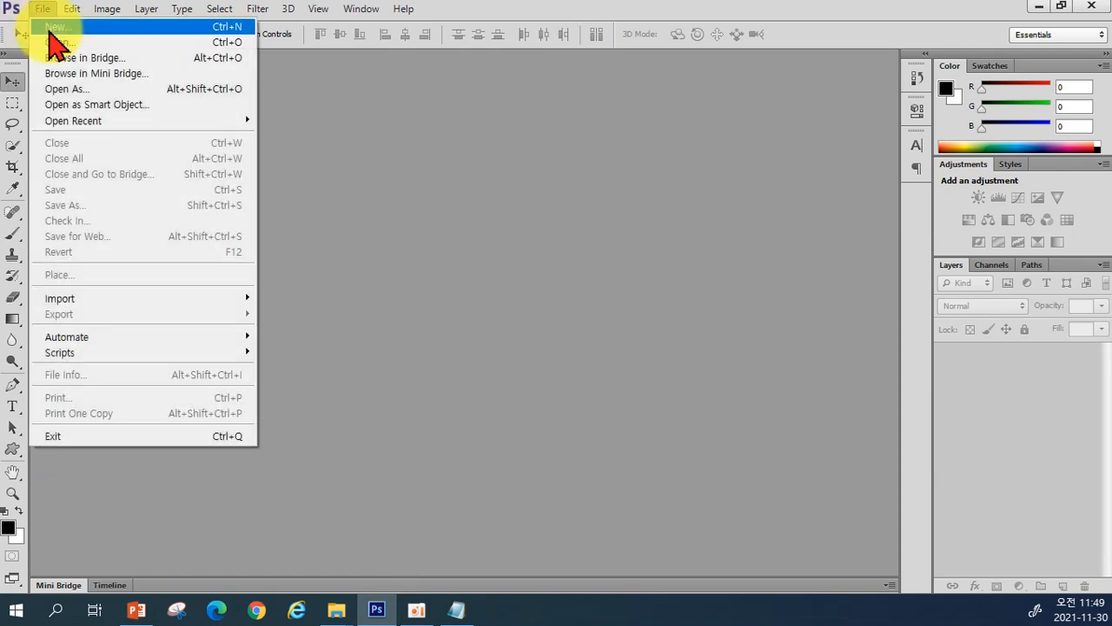
pyautogui.click(51, 28)
pyautogui.doubleClick(494, 211)
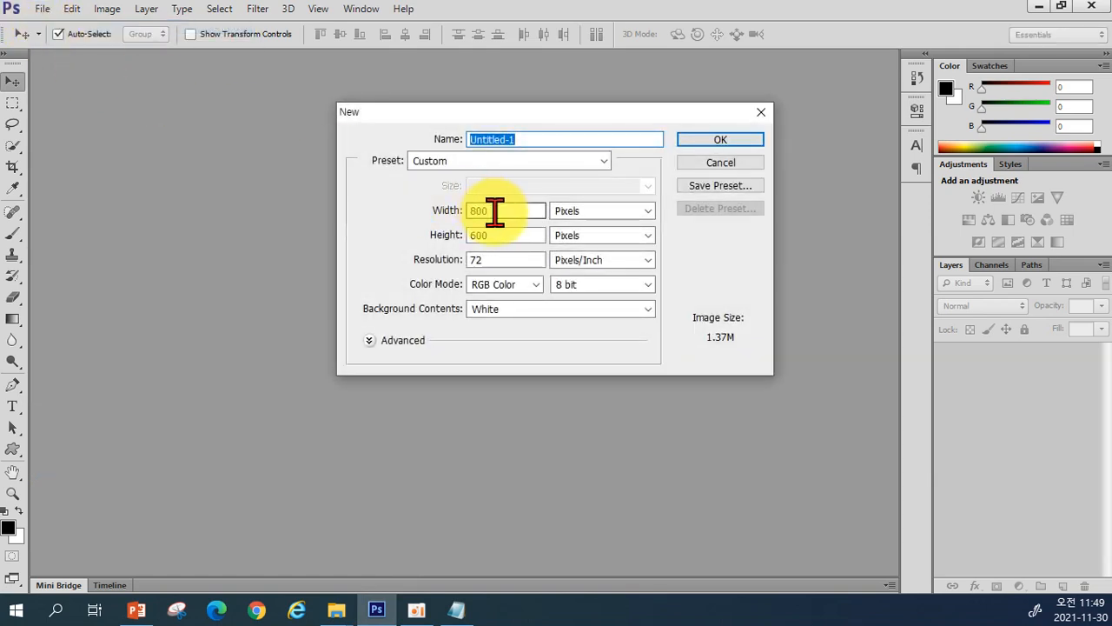
pyautogui.write('900')
pyautogui.press('Tab')
pyautogui.press('Tab')
pyautogui.write('770')
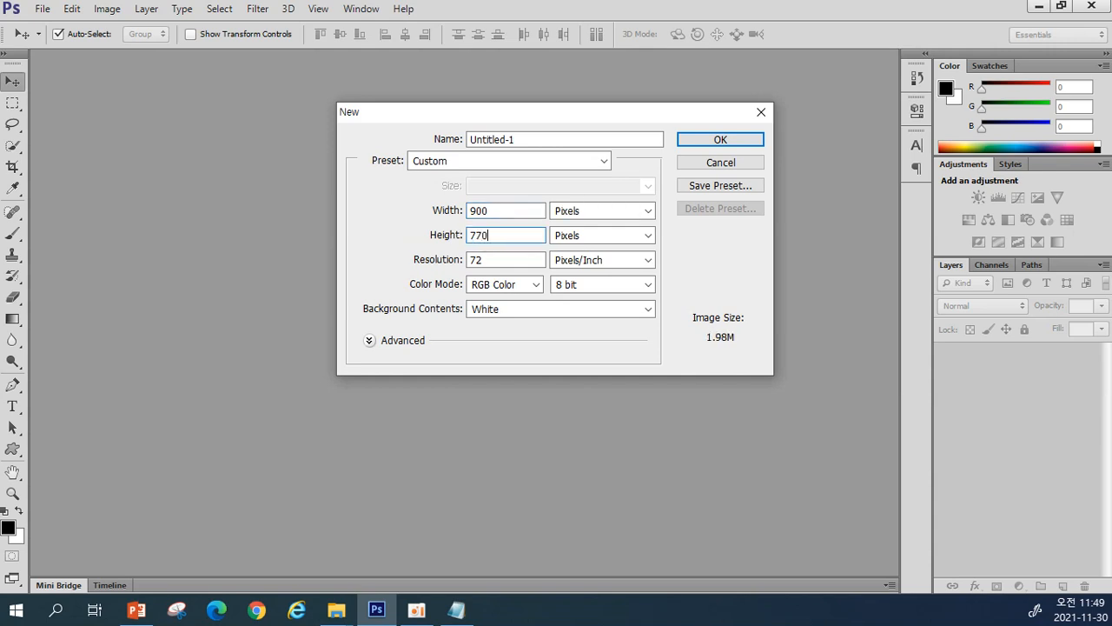
pyautogui.press('Return')
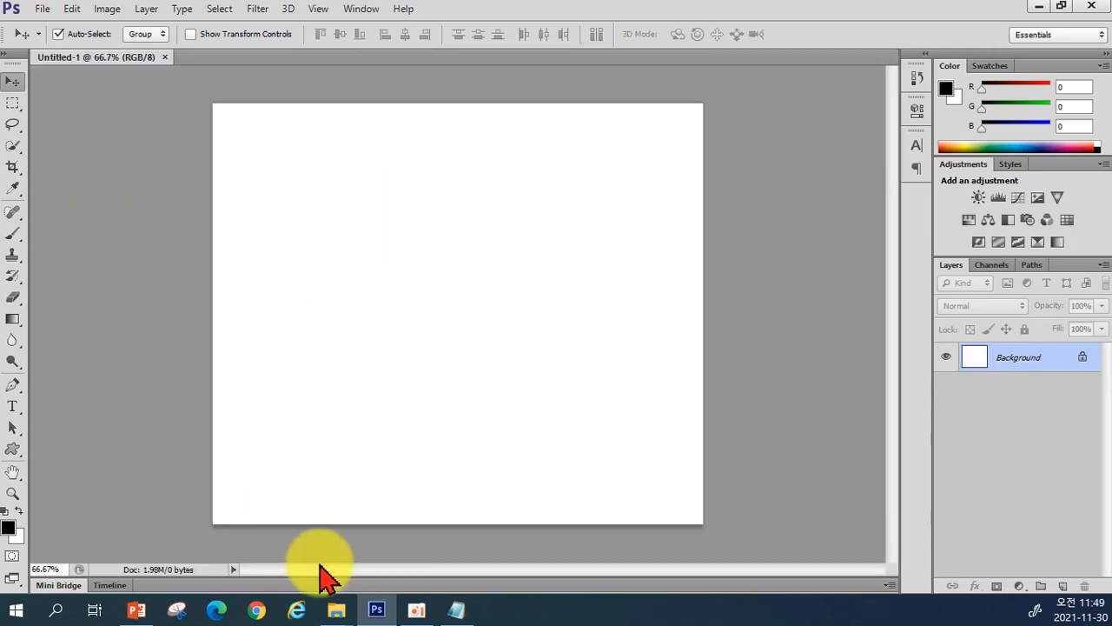
# Check the layer mask slide in PowerPoint again, and open L_left.jpg in Photoshop
pyautogui.click(136, 610)
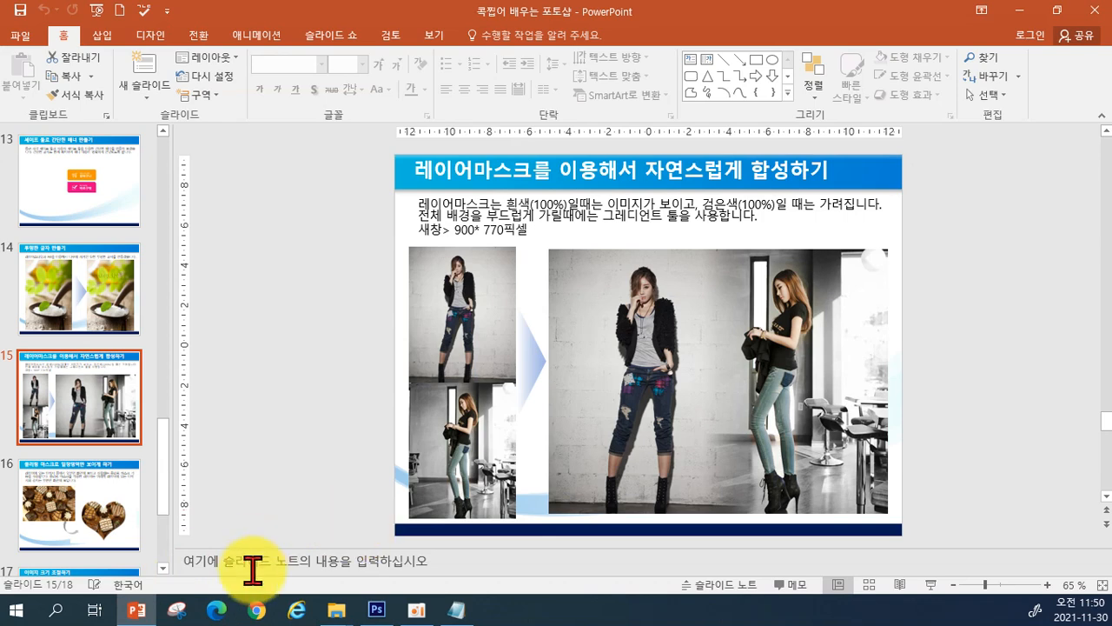
pyautogui.click(374, 609)
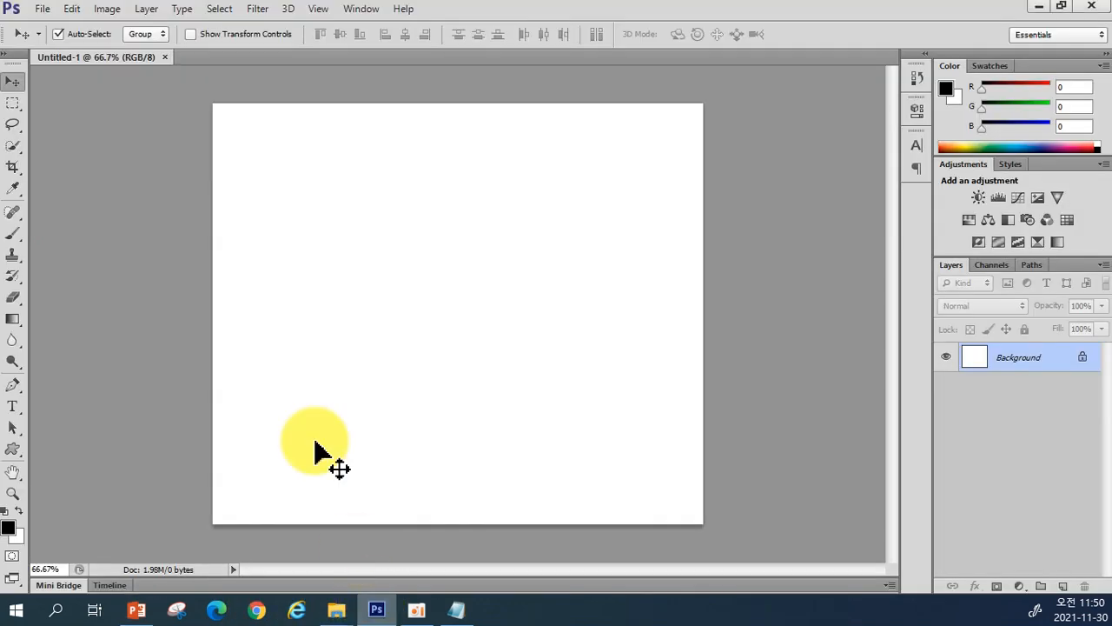
pyautogui.click(44, 11)
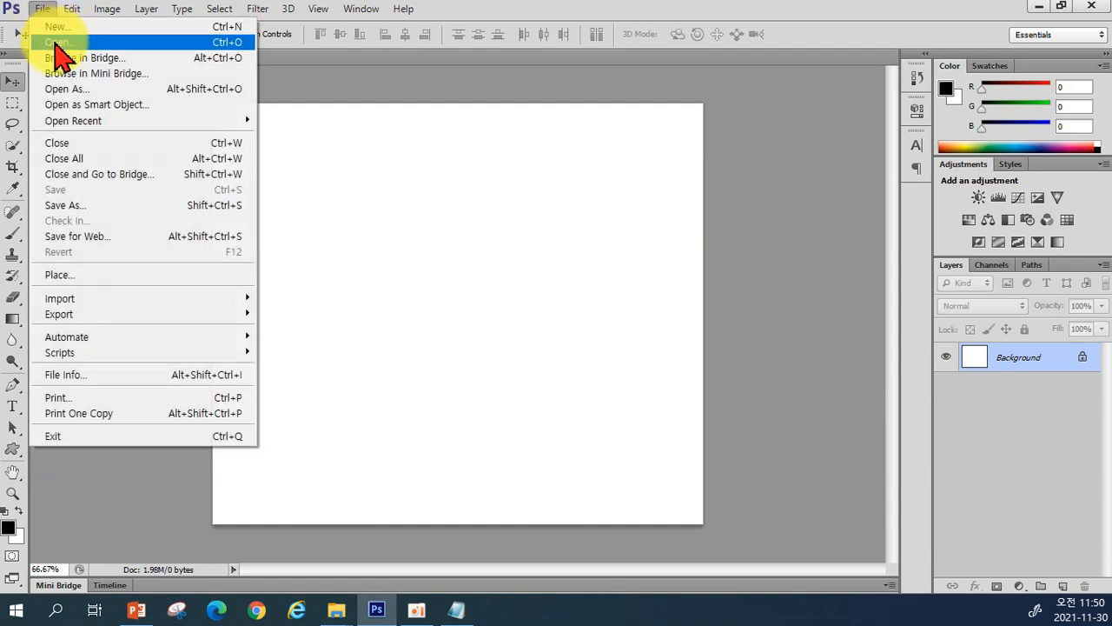
pyautogui.click(58, 43)
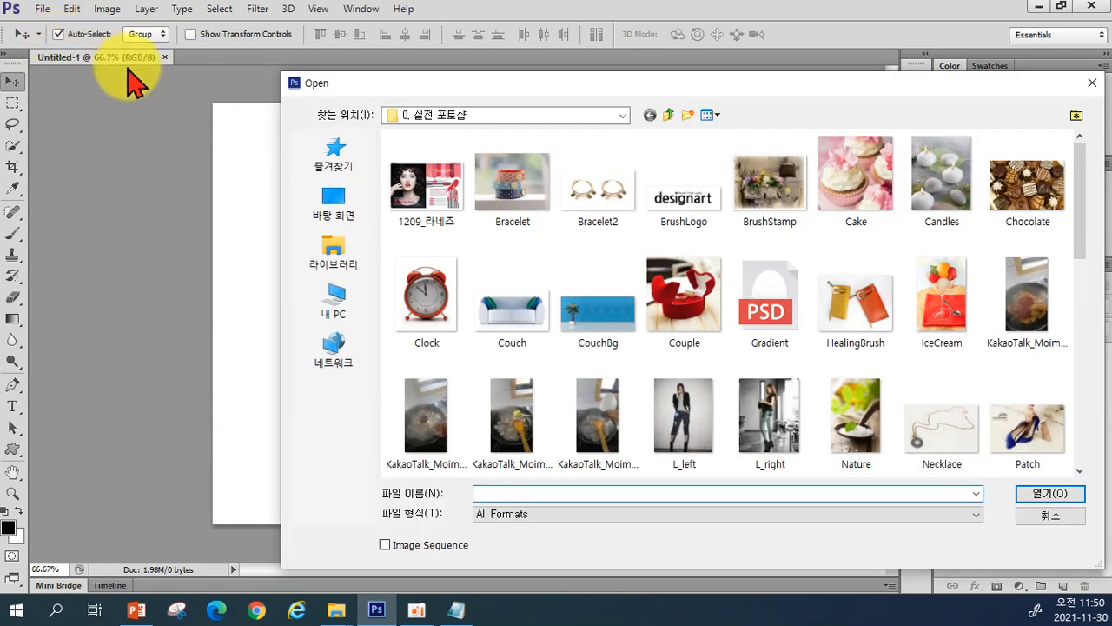
pyautogui.click(679, 401)
pyautogui.click(1046, 496)
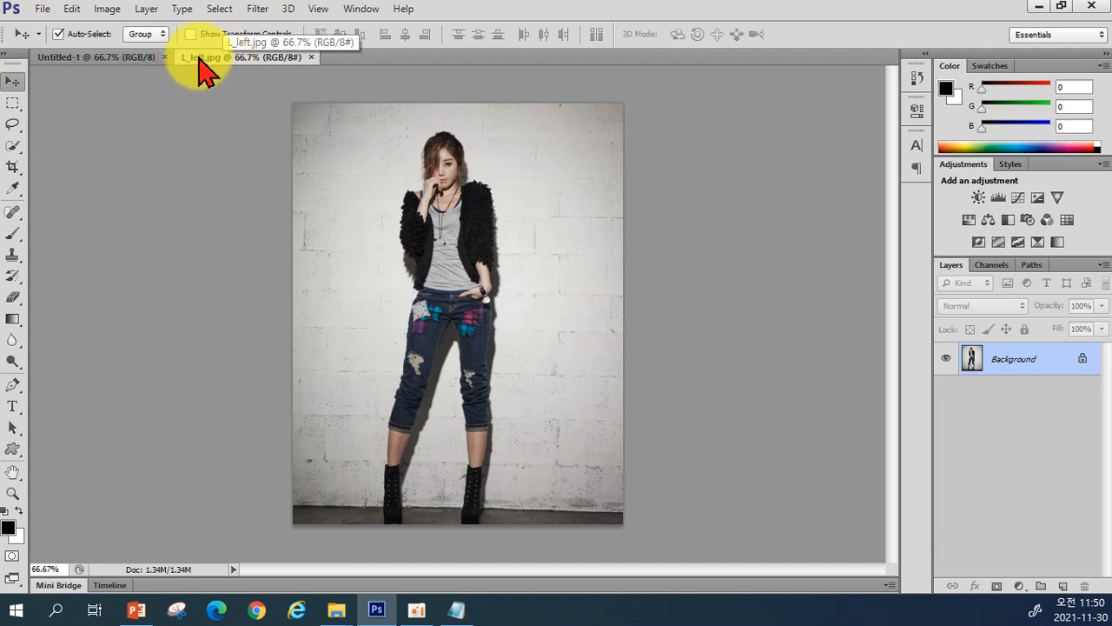
# Copy the L_left photo into the new document, close its source file, and align the photo with the canvas's left and top edges
pyautogui.moveTo(199, 58); pyautogui.dragTo(486, 193)
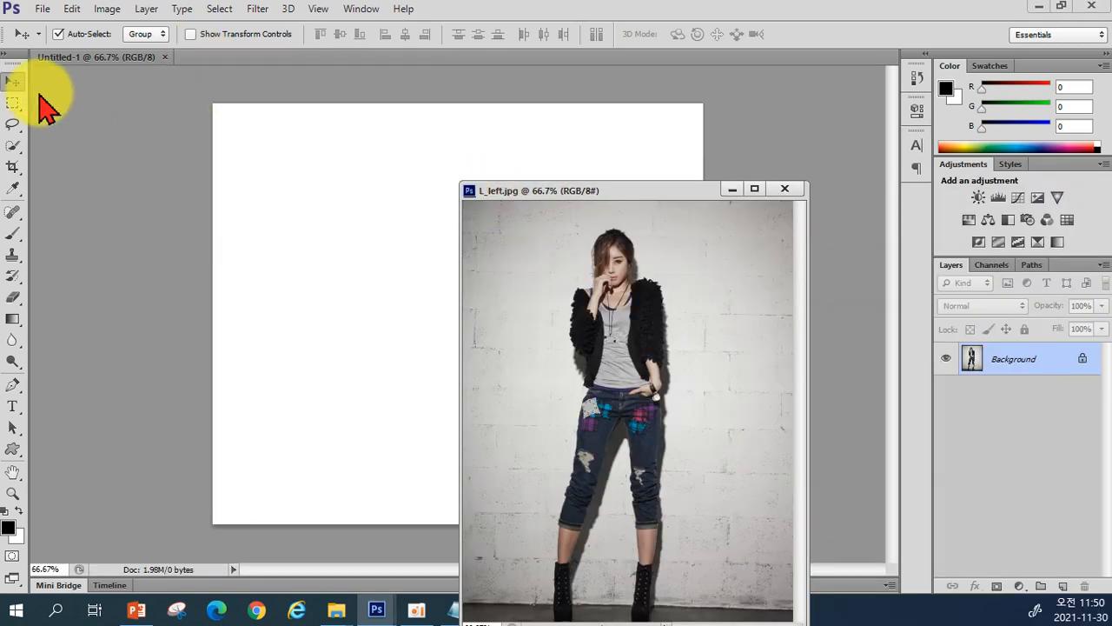
pyautogui.moveTo(571, 348); pyautogui.dragTo(292, 247)
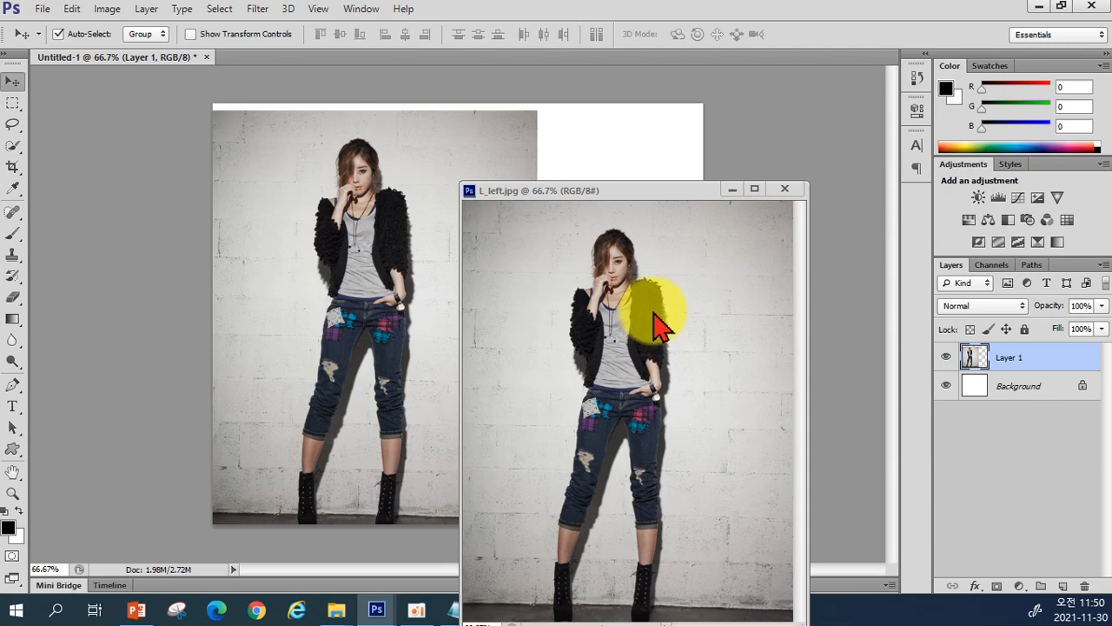
pyautogui.click(784, 191)
pyautogui.moveTo(367, 291)
pyautogui.mouseDown()
pyautogui.moveTo(351, 278)
pyautogui.moveTo(368, 281)
pyautogui.mouseUp()
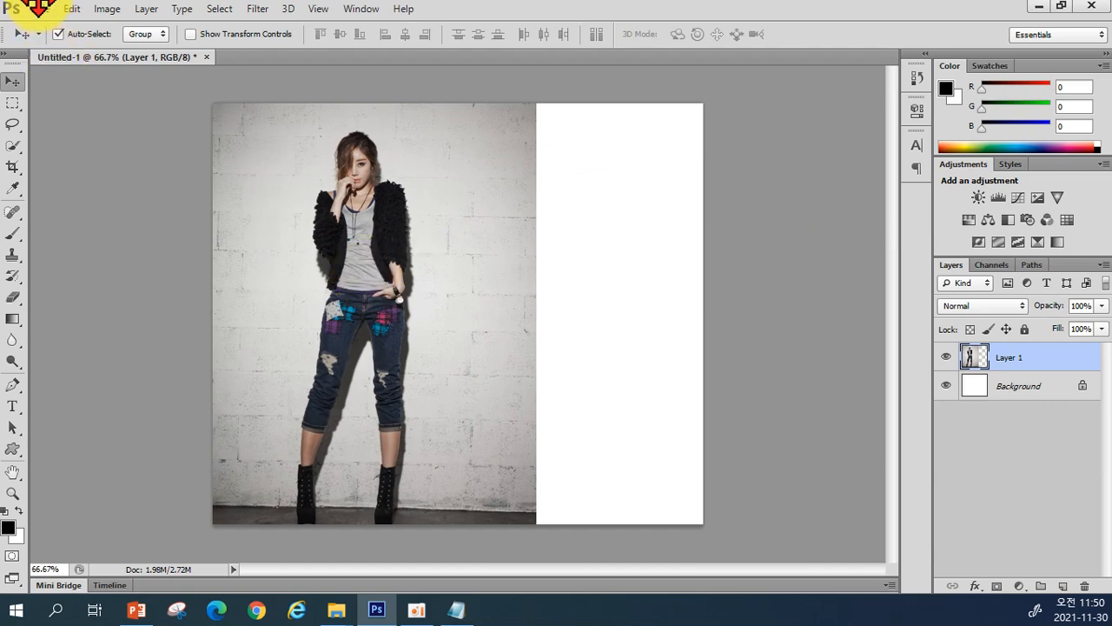
# Open L_right.jpg and copy its photo onto the right side of the new document, closing the source file
pyautogui.click(43, 10)
pyautogui.click(59, 42)
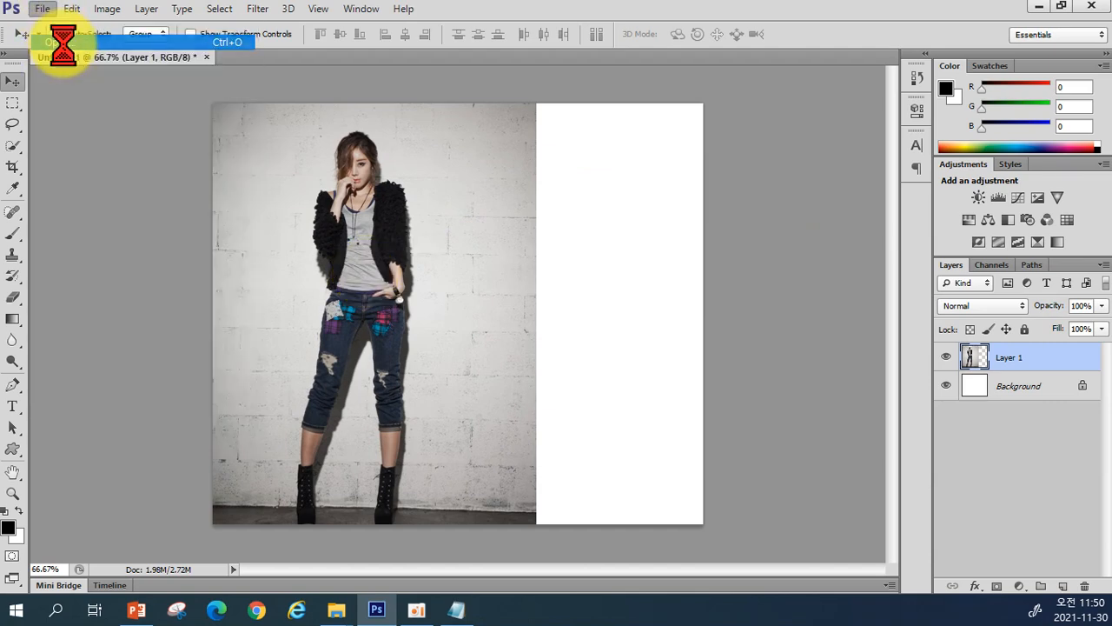
pyautogui.click(768, 439)
pyautogui.click(1047, 493)
pyautogui.moveTo(266, 61); pyautogui.dragTo(608, 211)
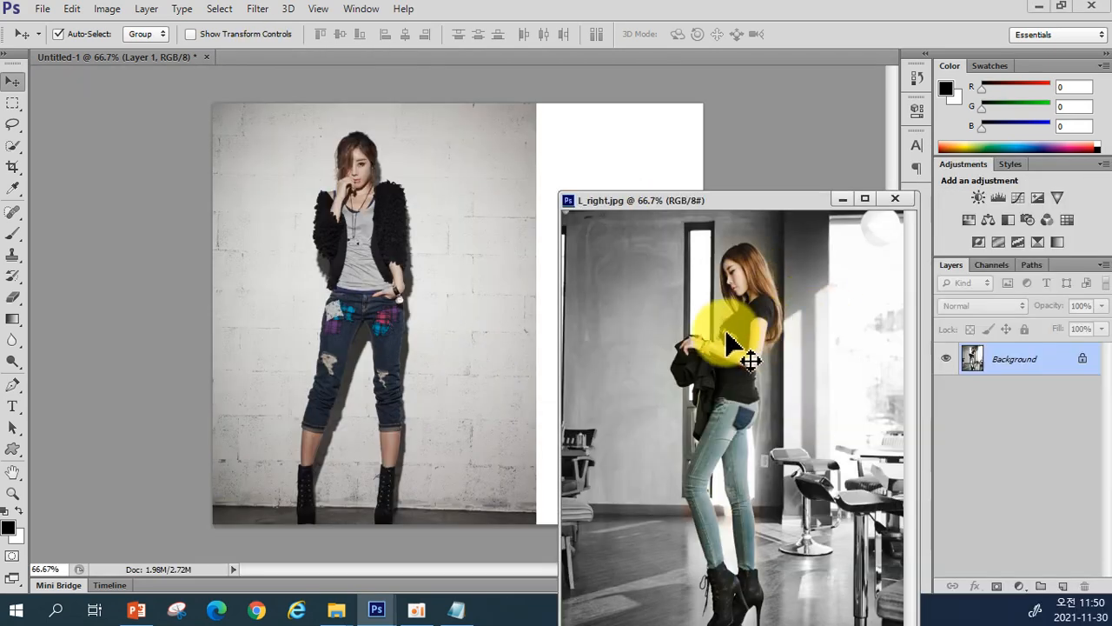
pyautogui.moveTo(656, 320); pyautogui.dragTo(478, 236)
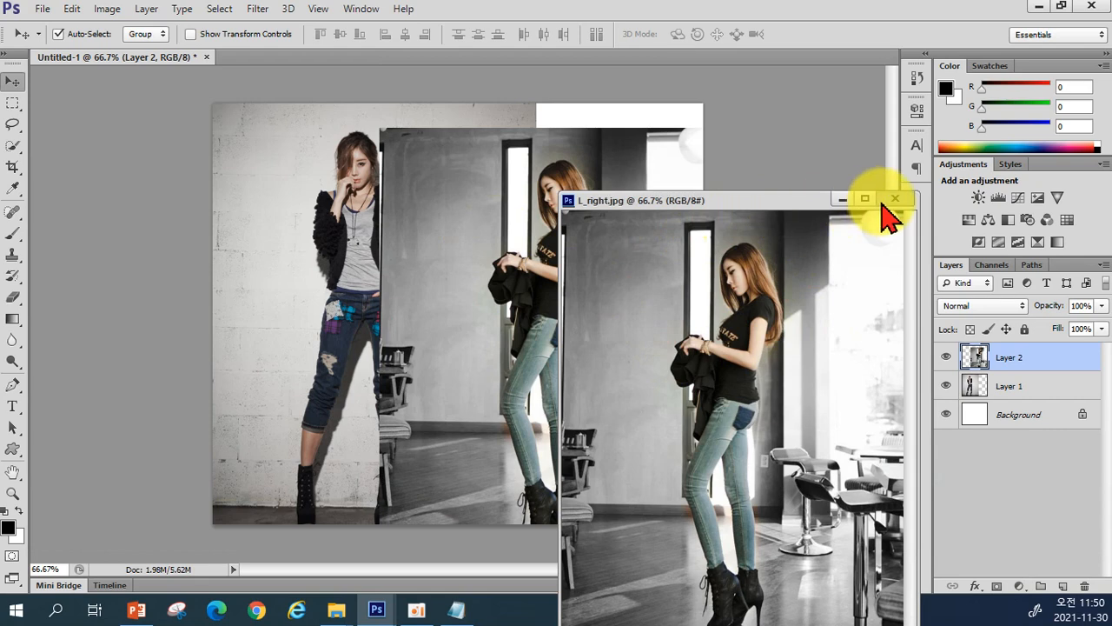
pyautogui.click(895, 199)
# Shift the two photos so the right one fills the canvas height and the left woman stands mostly beside its edge
pyautogui.moveTo(472, 273); pyautogui.dragTo(473, 254)
pyautogui.moveTo(347, 278); pyautogui.dragTo(339, 281)
pyautogui.click(486, 304)
pyautogui.moveTo(485, 302); pyautogui.dragTo(496, 302)
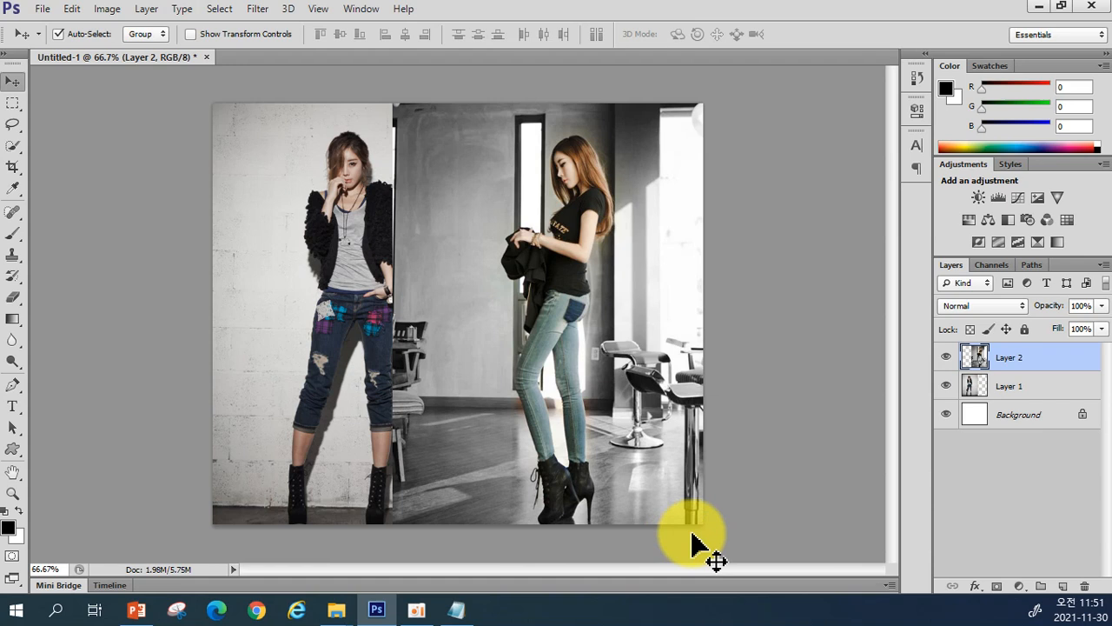
# Toggle Layer 2's visibility to examine how the right photo overlaps the left one
pyautogui.click(946, 361)
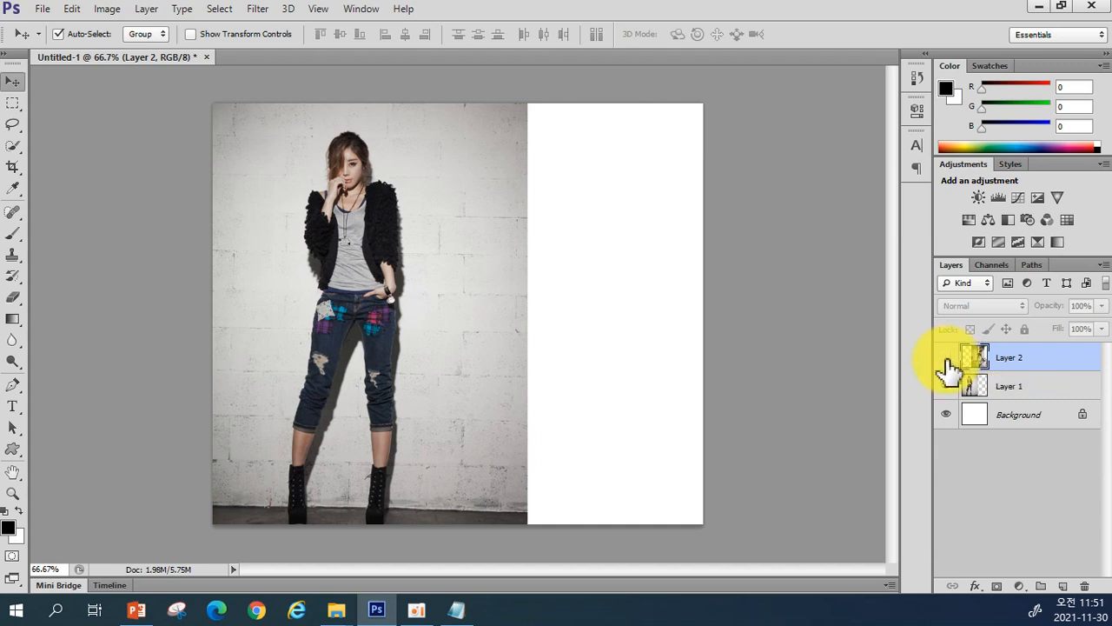
pyautogui.click(947, 363)
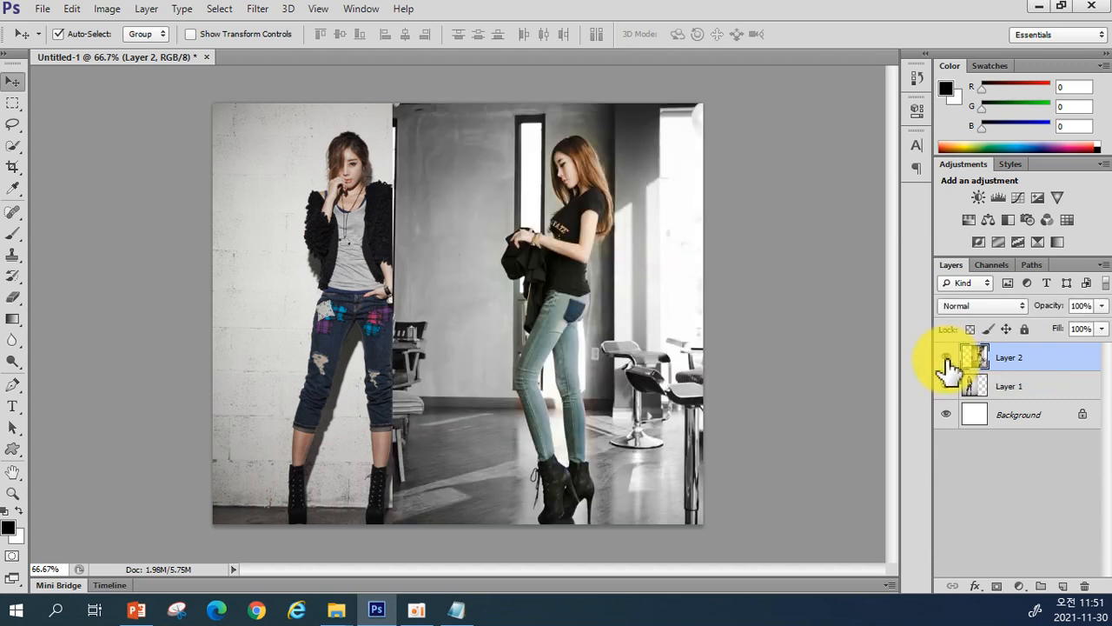
pyautogui.click(947, 361)
pyautogui.click(946, 360)
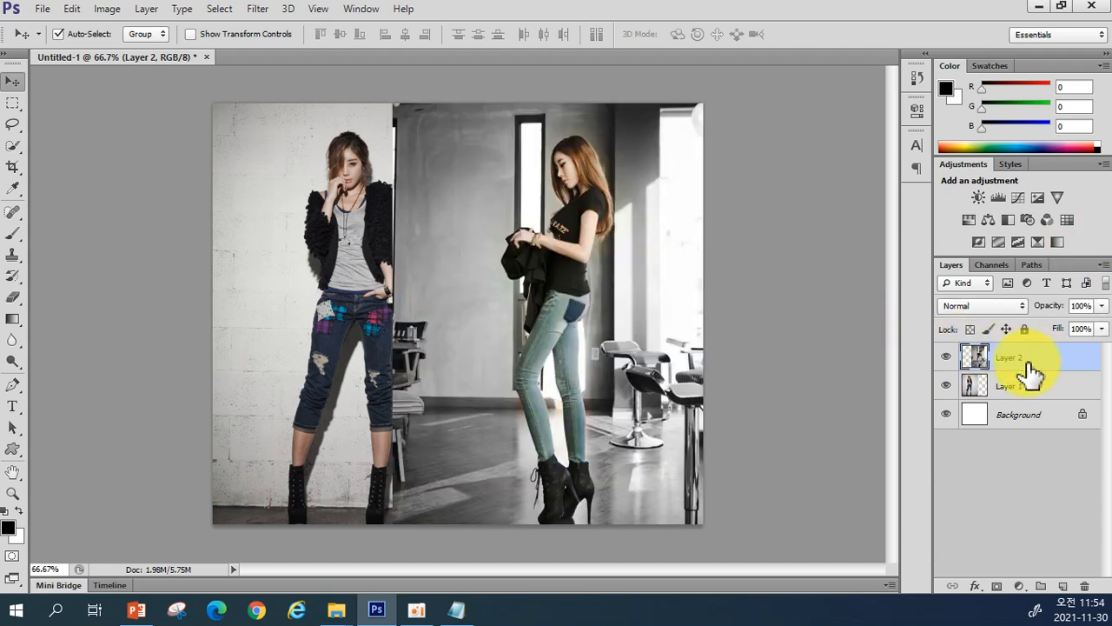
# Add a layer mask to Layer 2 and choose the Black, White preset for the Gradient tool
pyautogui.click(996, 587)
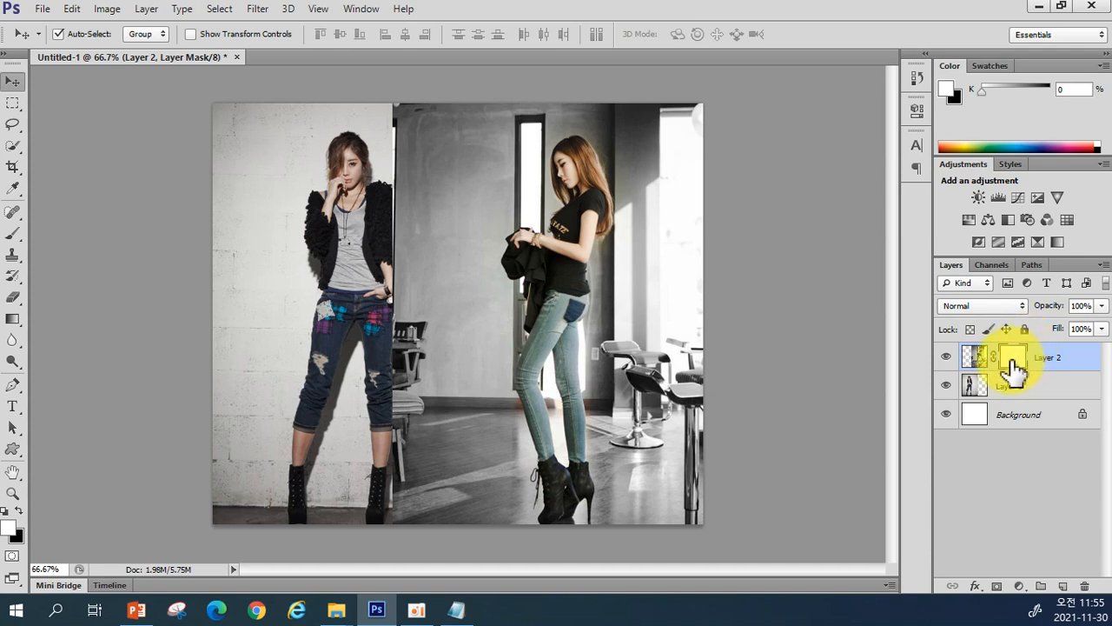
pyautogui.click(12, 321)
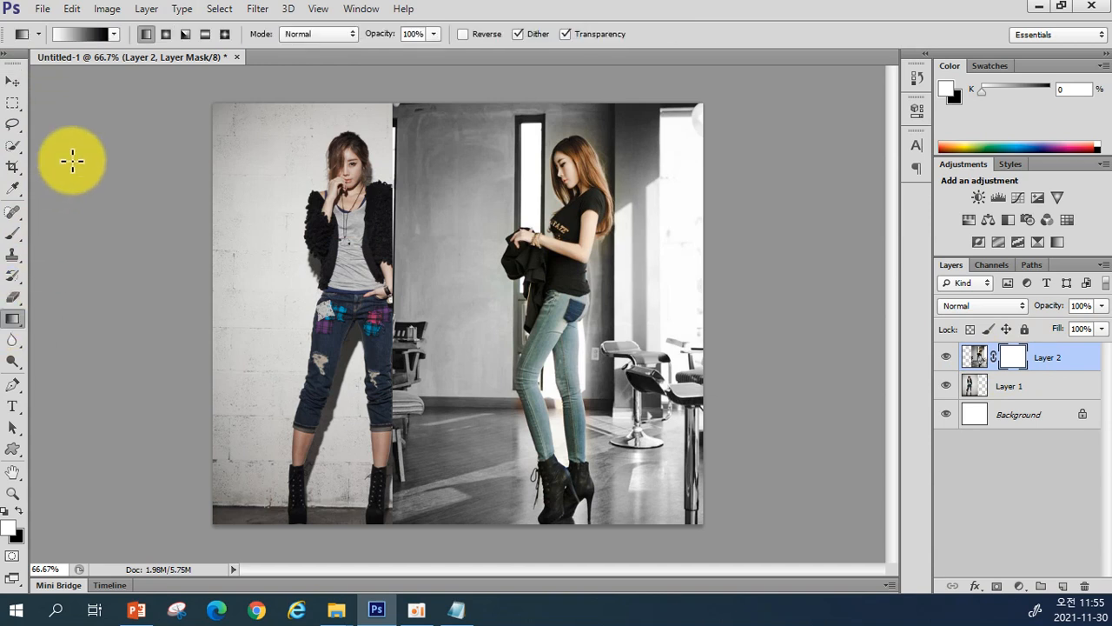
pyautogui.click(113, 34)
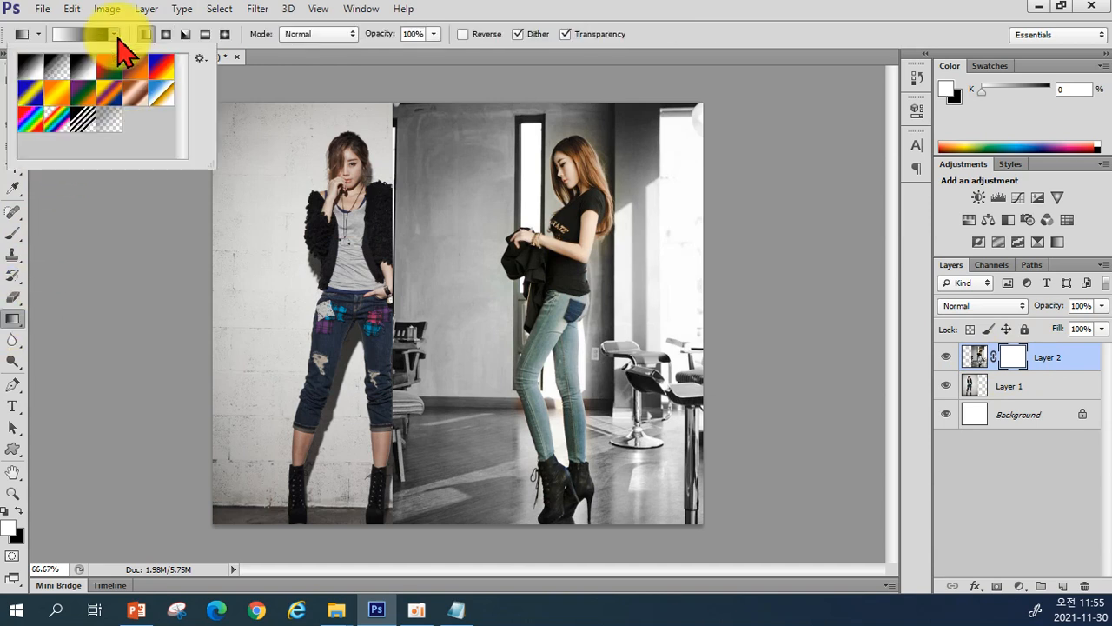
pyautogui.click(81, 71)
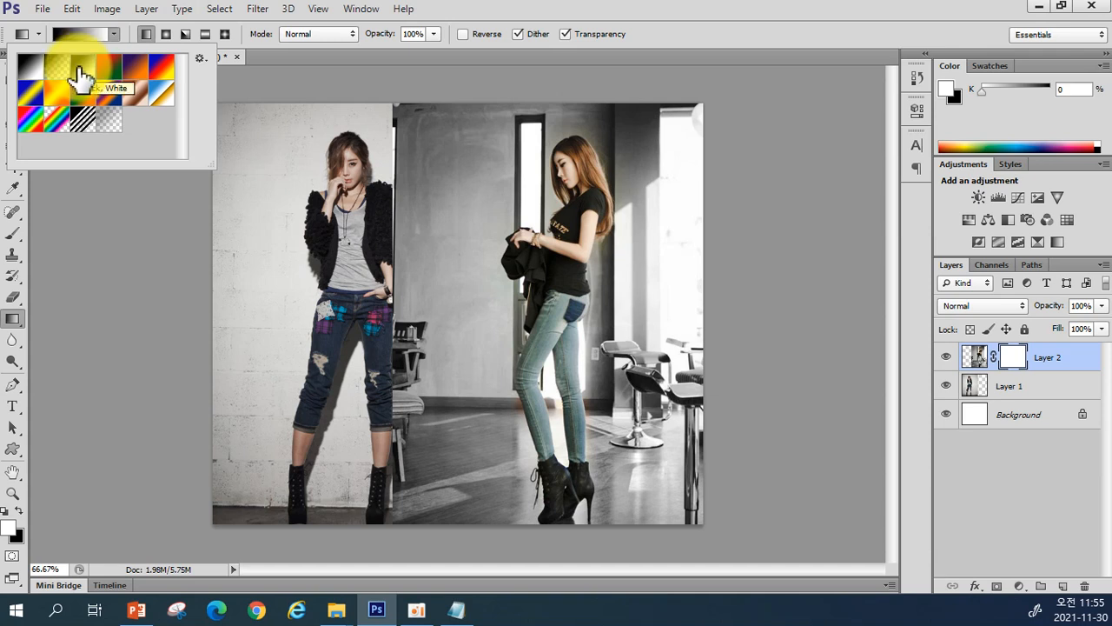
# Draw a horizontal black-to-white gradient on Layer 2's mask from the photo's left edge to just before the right woman, redoing the first attempt
pyautogui.click(397, 289)
pyautogui.moveTo(397, 290); pyautogui.dragTo(506, 290)
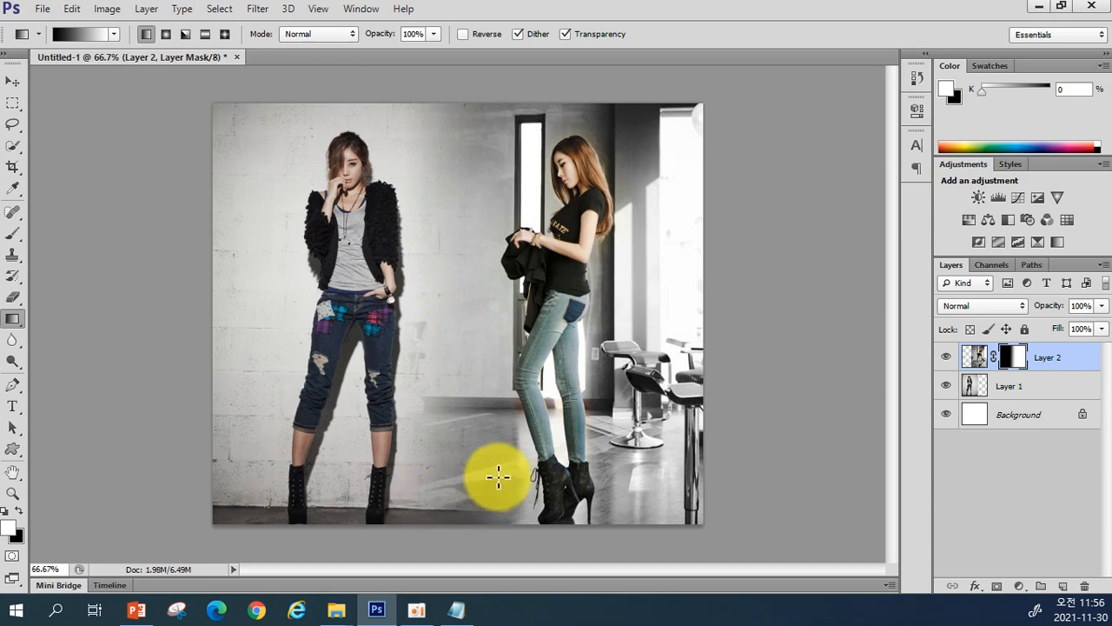
pyautogui.hotkey('ctrl', 'z')
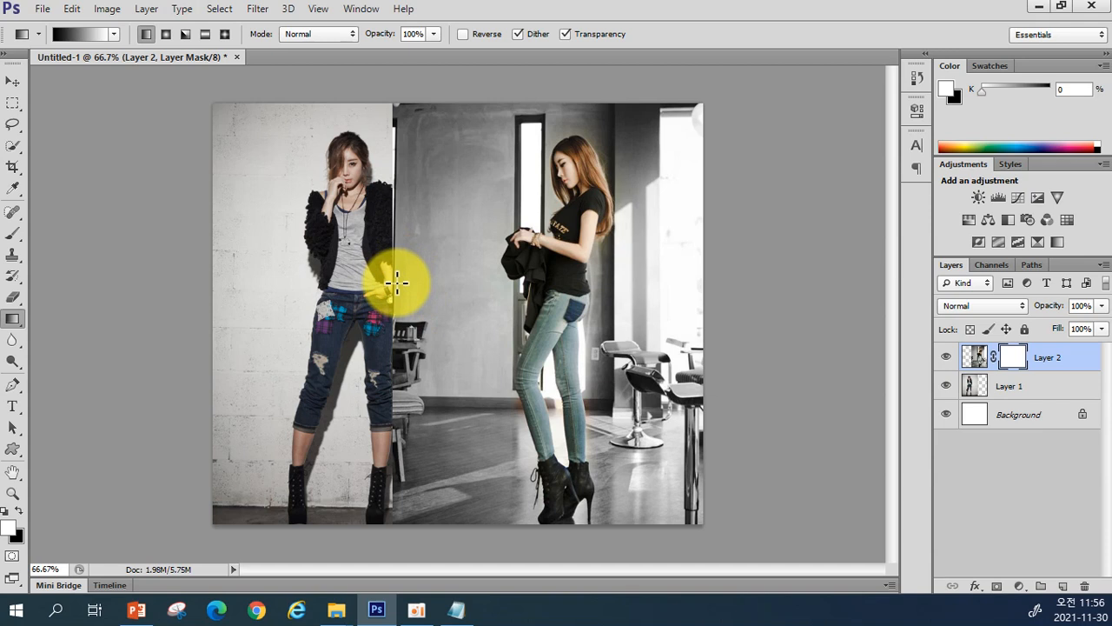
pyautogui.moveTo(397, 272); pyautogui.dragTo(492, 273)
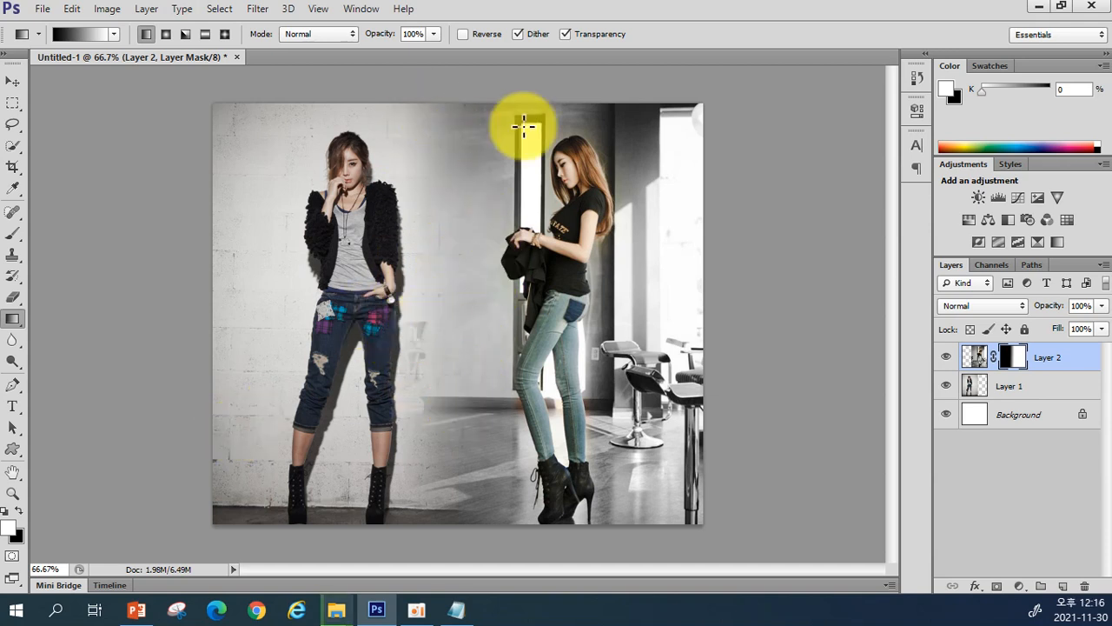
# Close the blended two-woman document without saving and open the palace photo 경복궁 from the 0. 실전 포토샵 folder
pyautogui.click(238, 57)
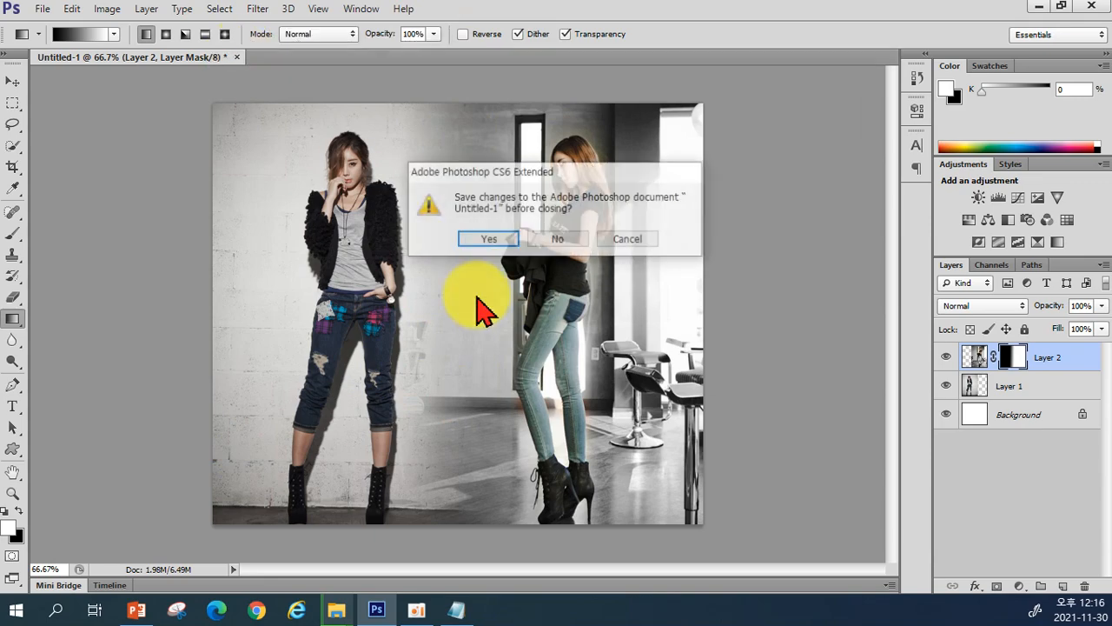
pyautogui.click(562, 242)
pyautogui.doubleClick(443, 395)
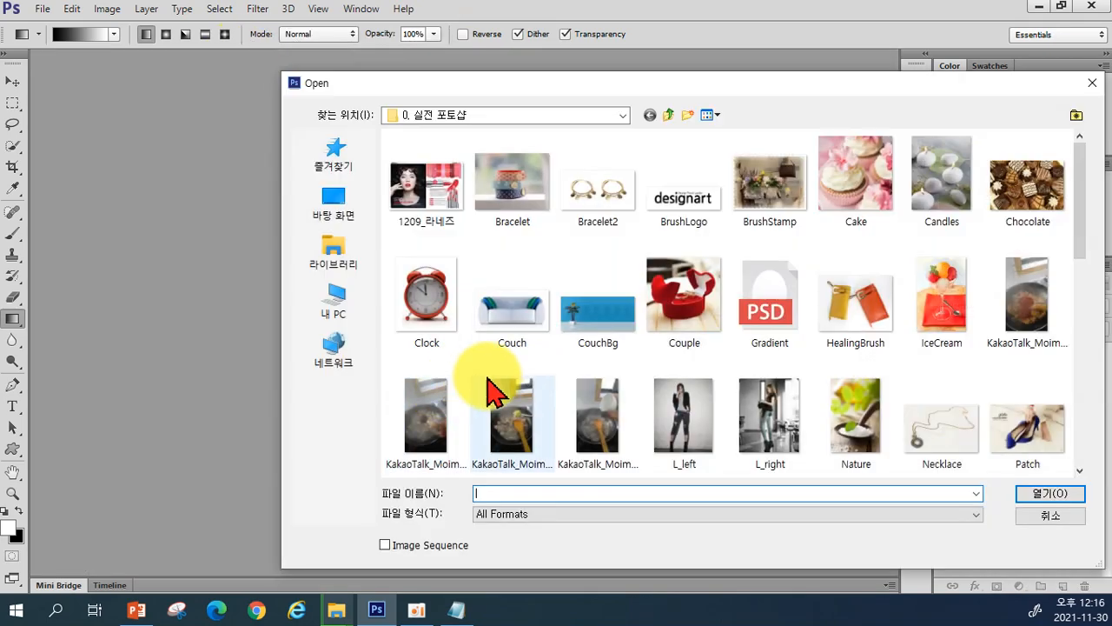
pyautogui.scroll(-5, 744, 368)
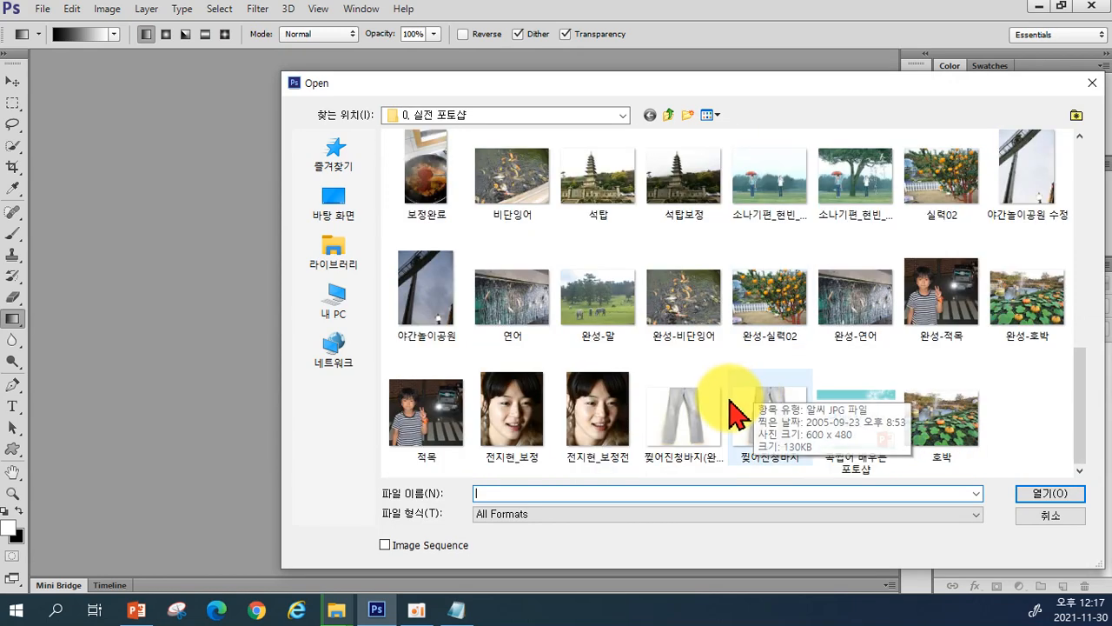
pyautogui.scroll(3, 847, 435)
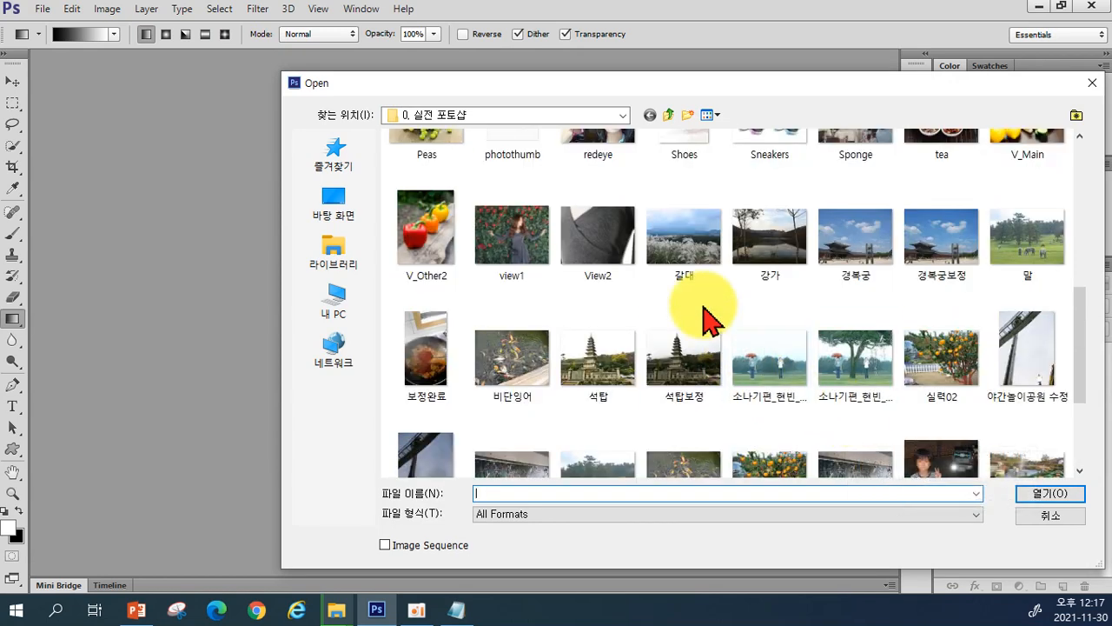
pyautogui.doubleClick(853, 259)
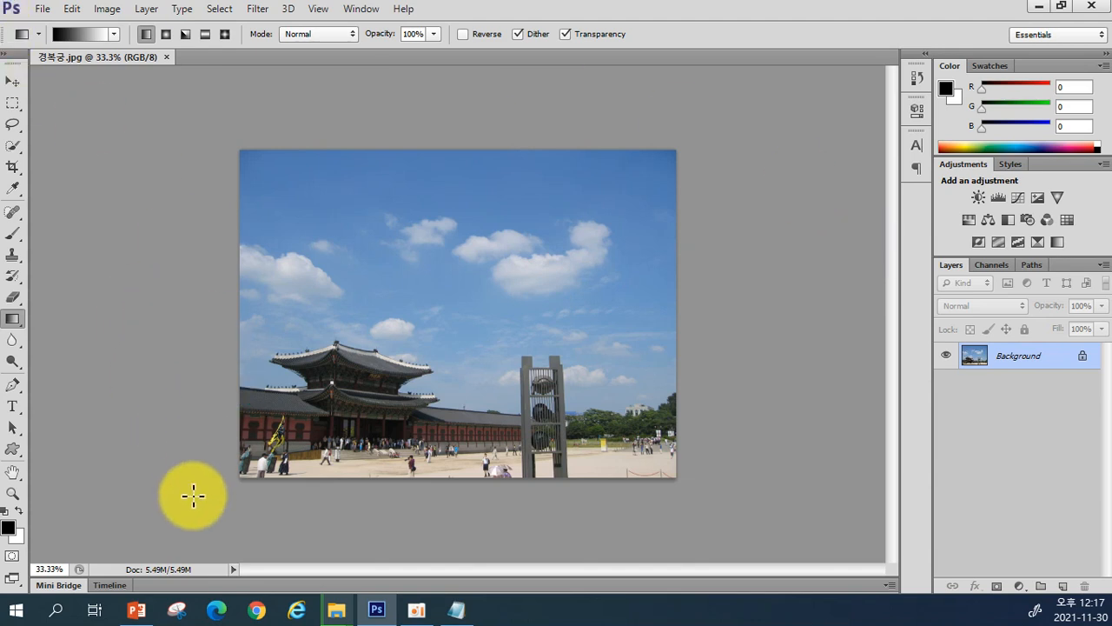
# Switch to Chrome and search Google for images of 하늘
pyautogui.click(256, 612)
pyautogui.doubleClick(675, 15)
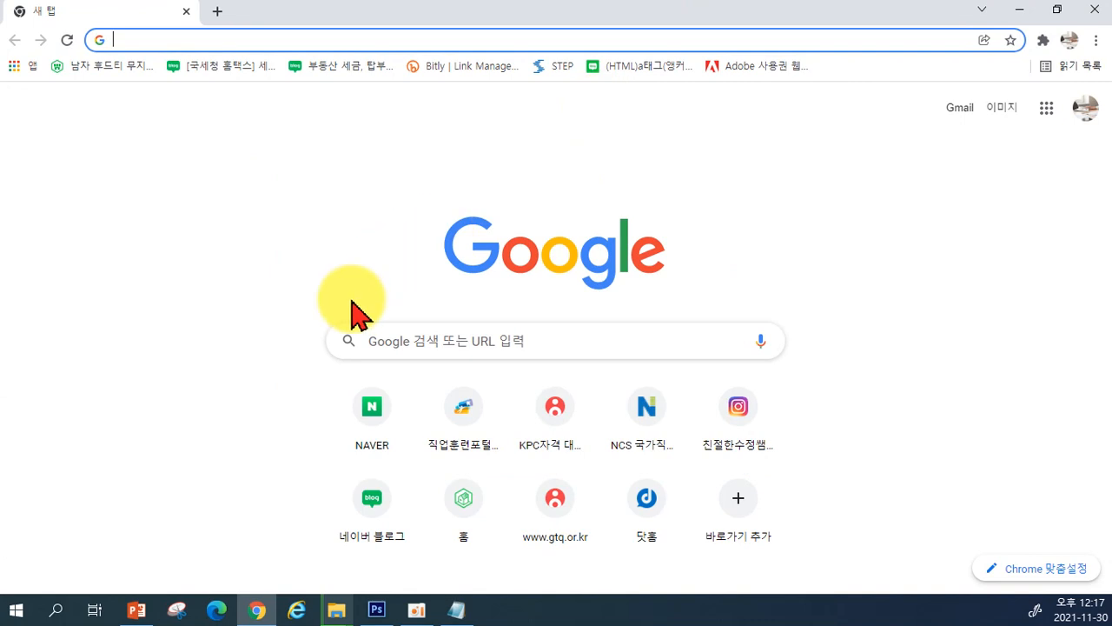
pyautogui.click(401, 341)
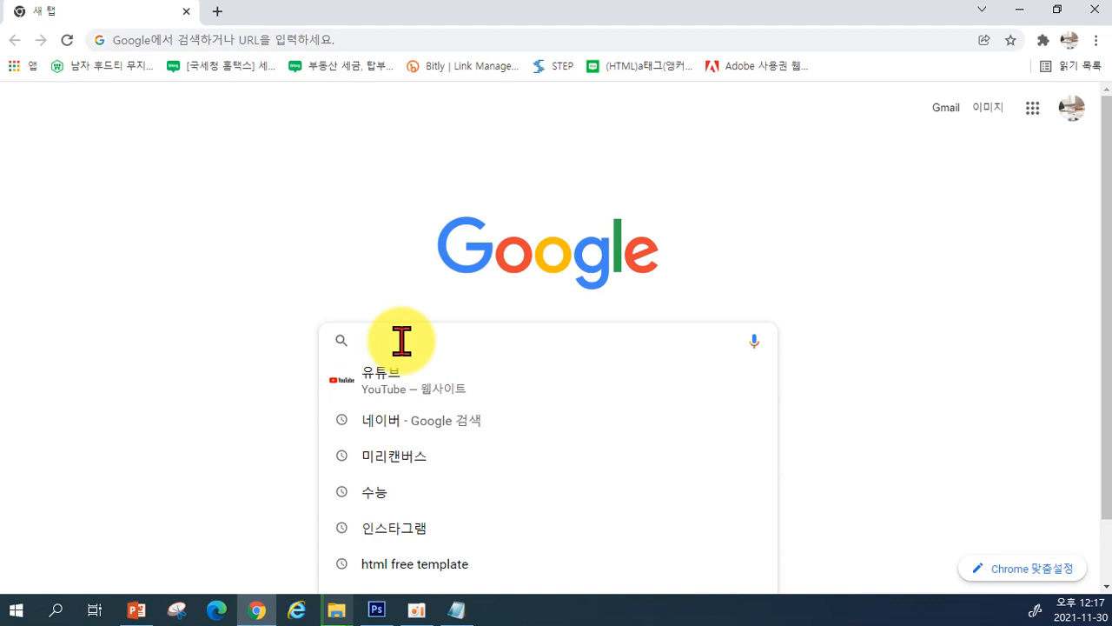
pyautogui.write('ㅎ')
pyautogui.press('BackSpace')
pyautogui.write('구')
pyautogui.press('BackSpace')
pyautogui.write('하늘')
pyautogui.press('Return')
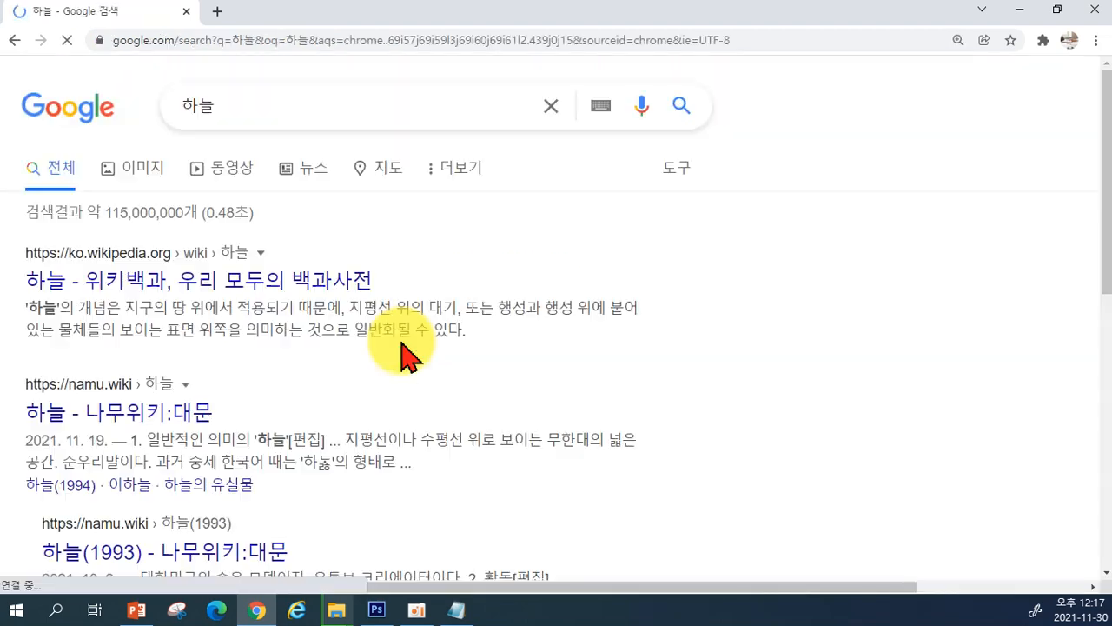
pyautogui.click(130, 170)
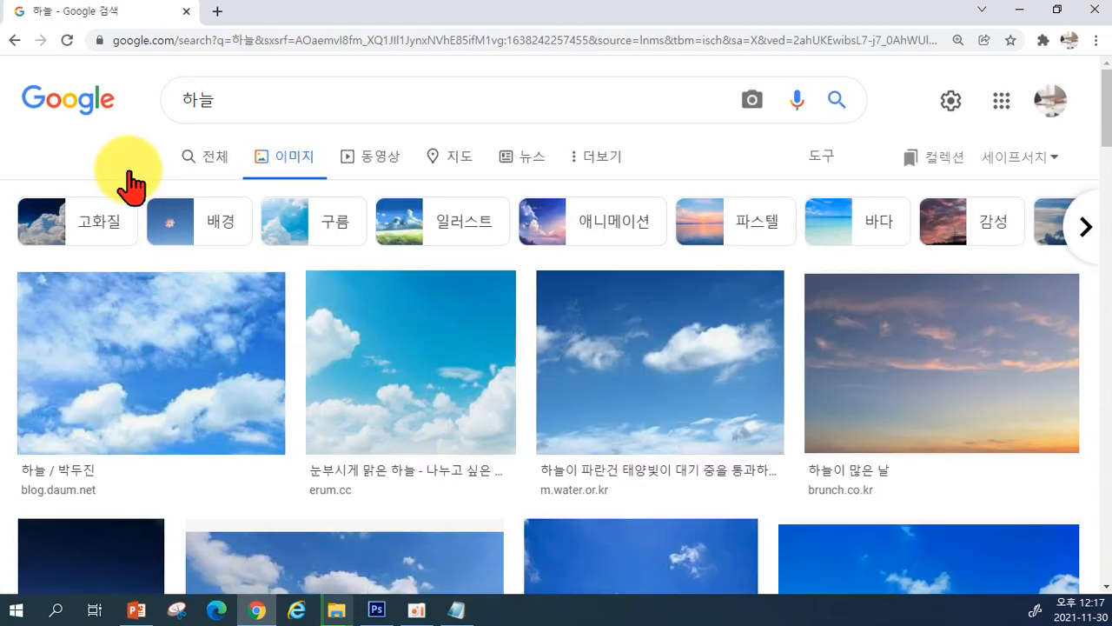
# Look through the sky image results for a blue sky with white clouds suited to the palace photo
pyautogui.scroll(-7, 393, 346)
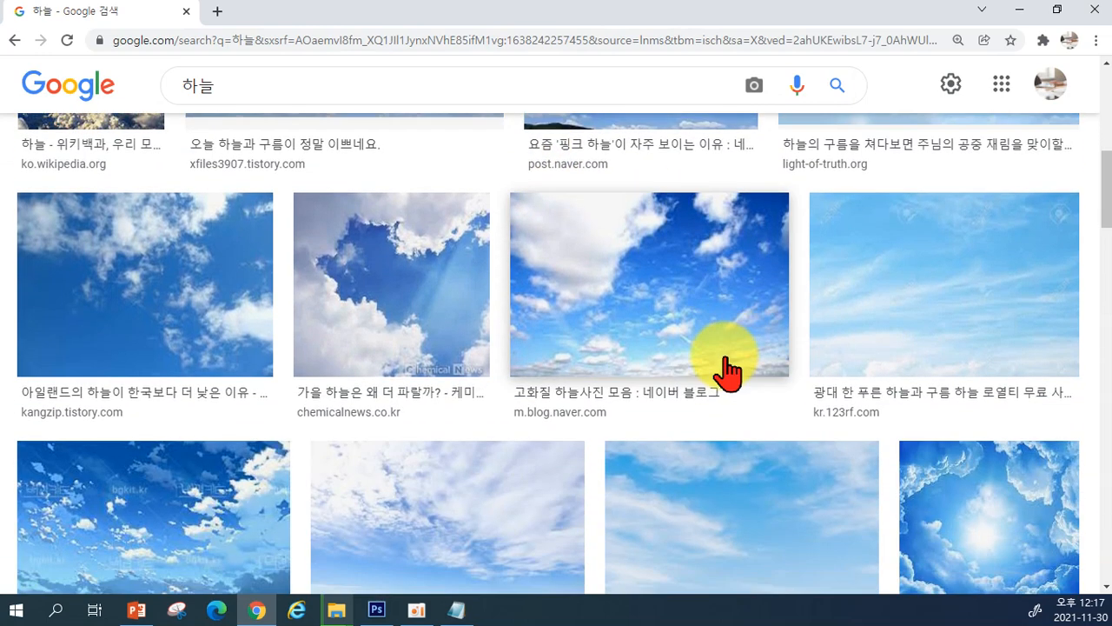
pyautogui.scroll(-4, 543, 345)
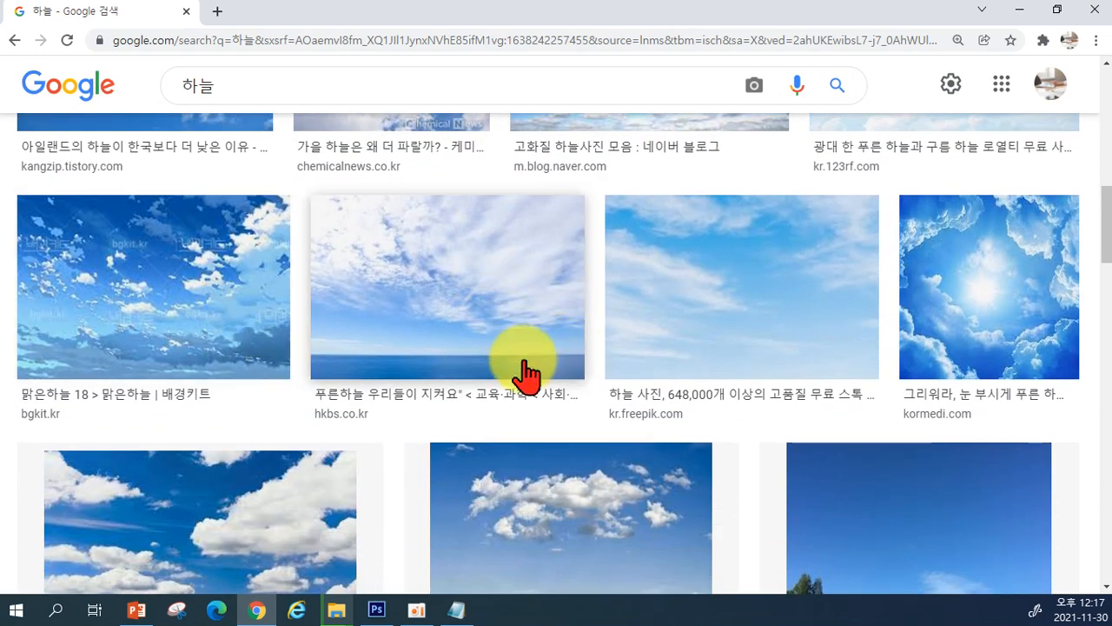
pyautogui.scroll(2, 844, 348)
pyautogui.scroll(-3, 826, 330)
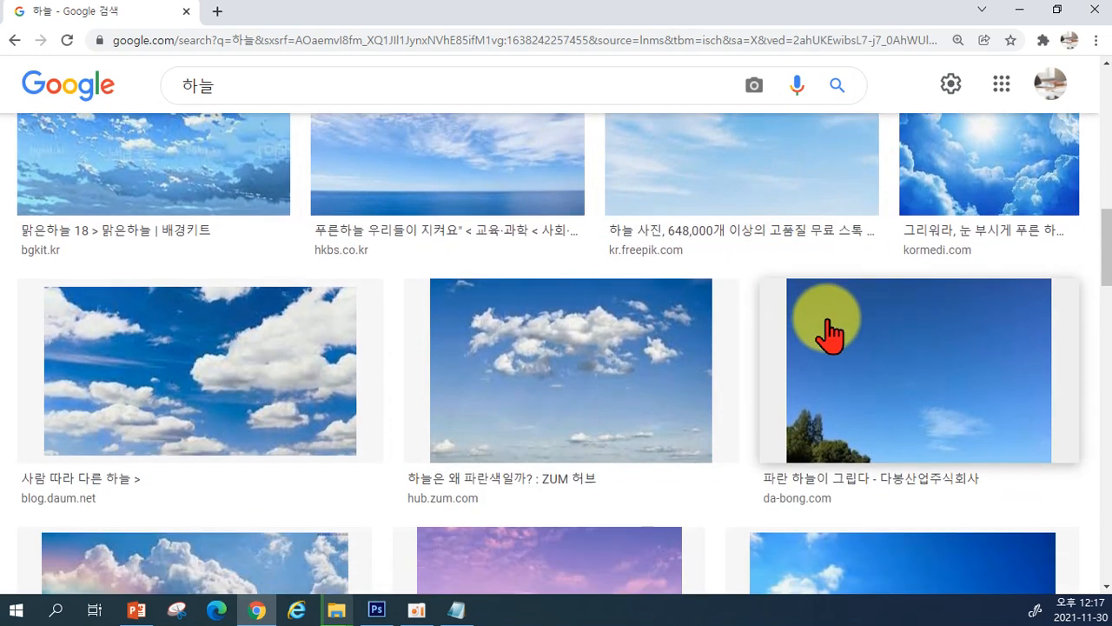
pyautogui.scroll(-5, 808, 335)
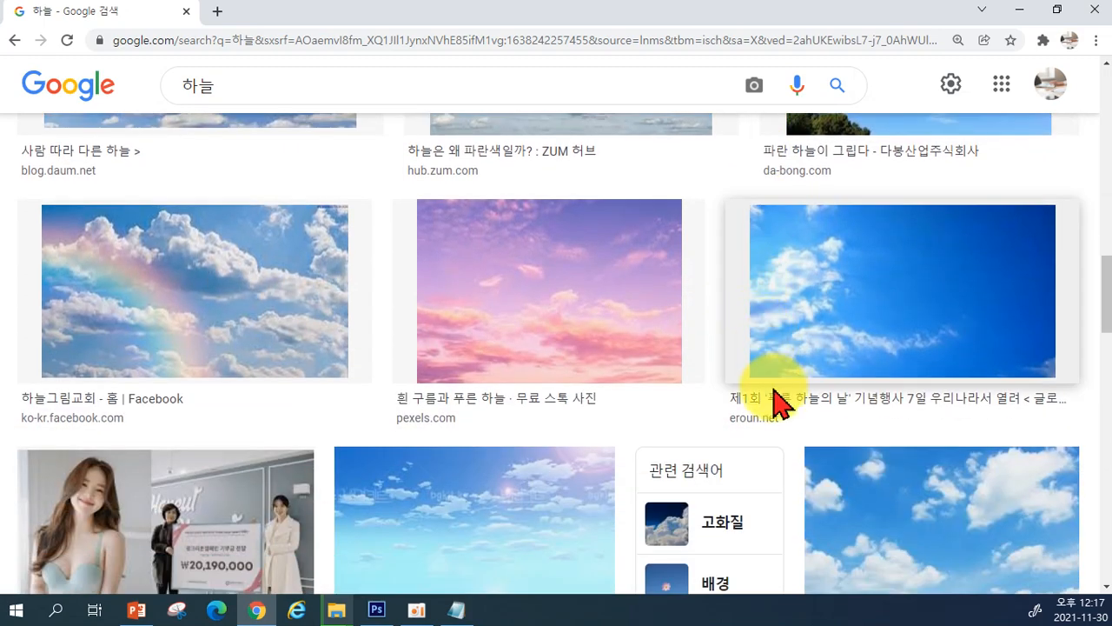
pyautogui.scroll(-4, 826, 359)
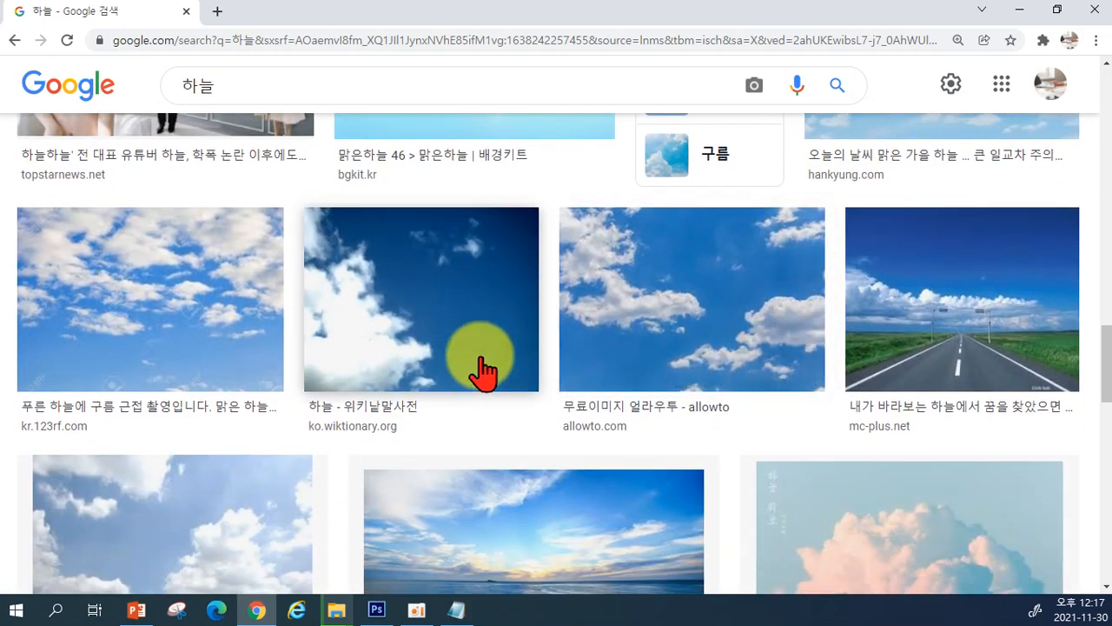
pyautogui.scroll(-4, 484, 373)
pyautogui.scroll(-5, 484, 372)
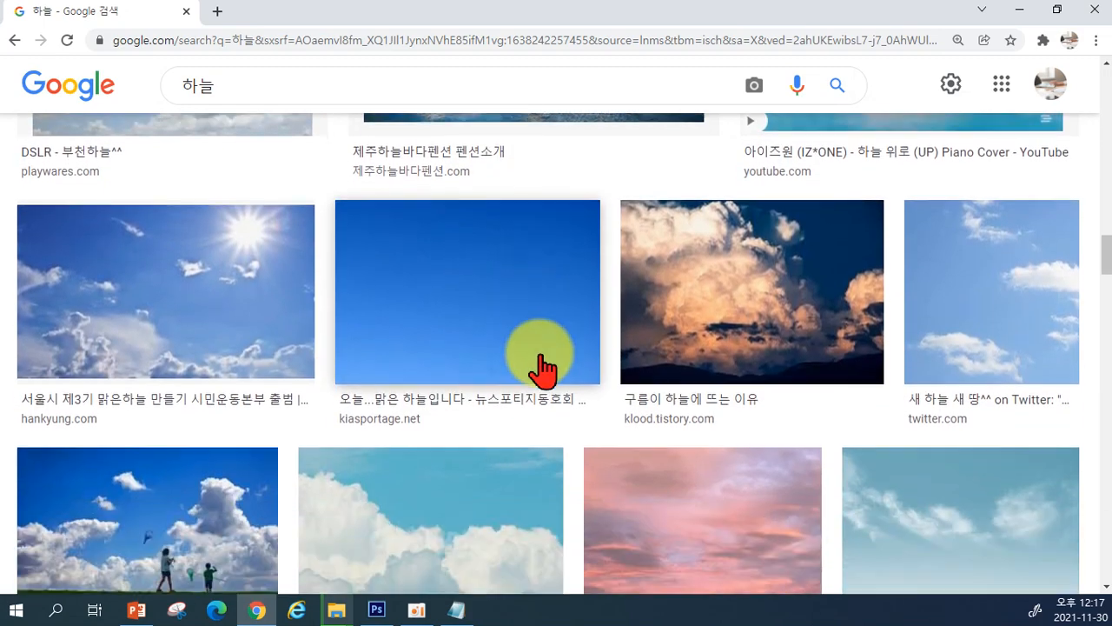
pyautogui.scroll(2, 541, 369)
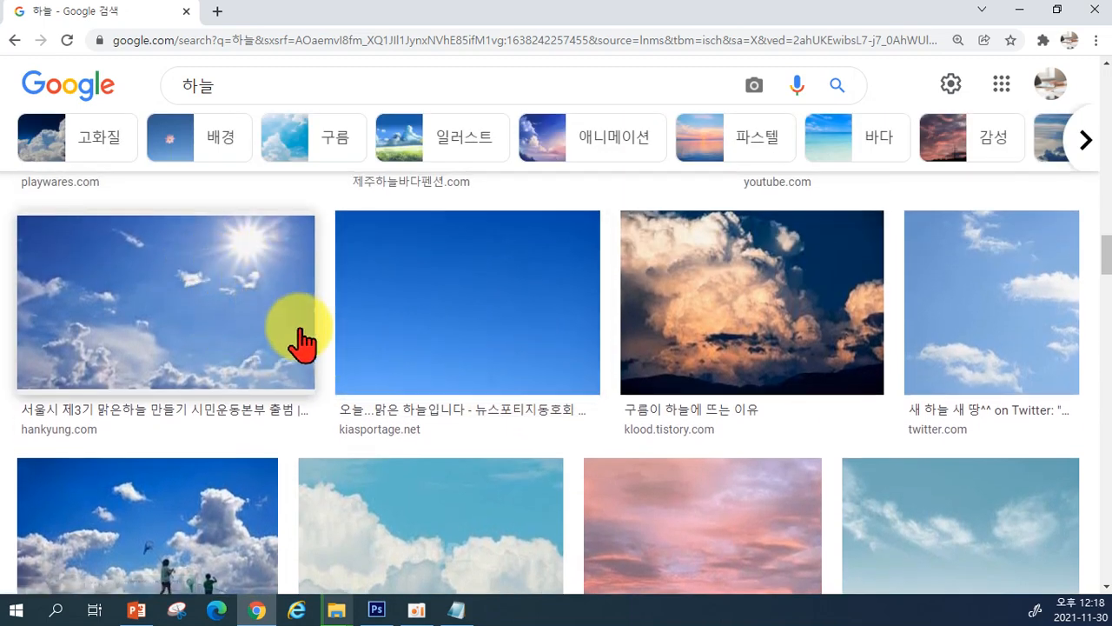
pyautogui.scroll(-2, 347, 326)
pyautogui.scroll(-5, 417, 318)
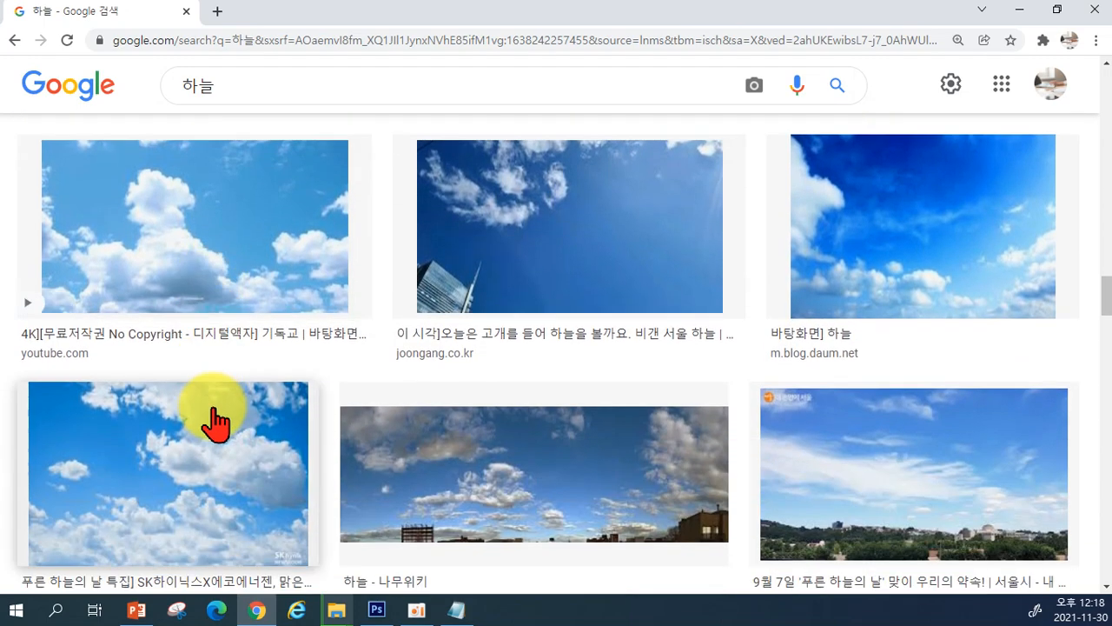
pyautogui.scroll(1, 213, 365)
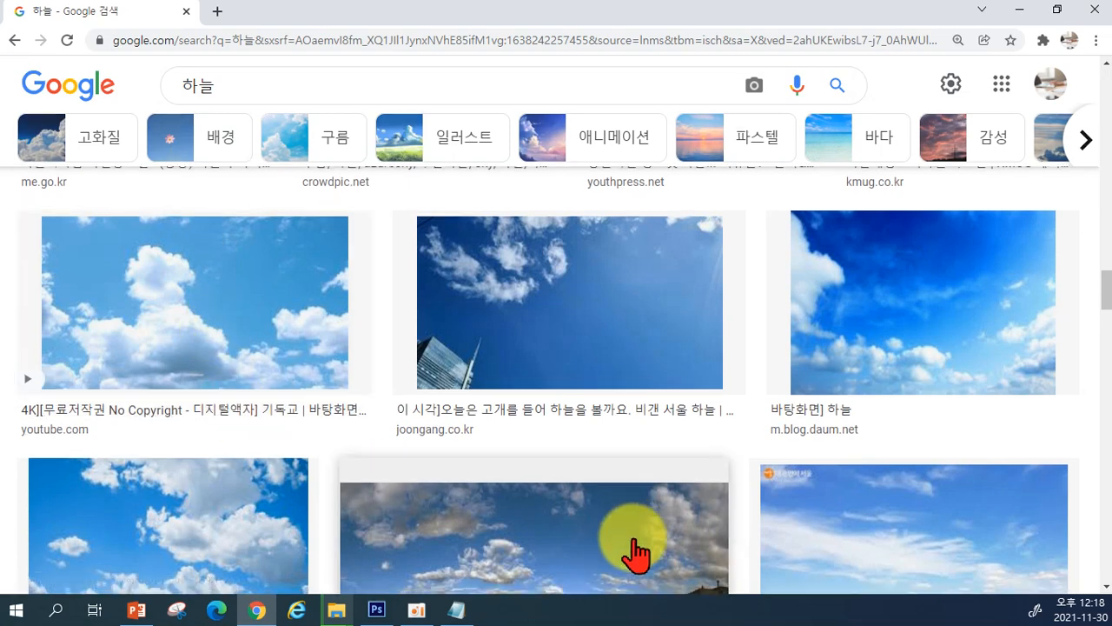
pyautogui.scroll(-2, 246, 406)
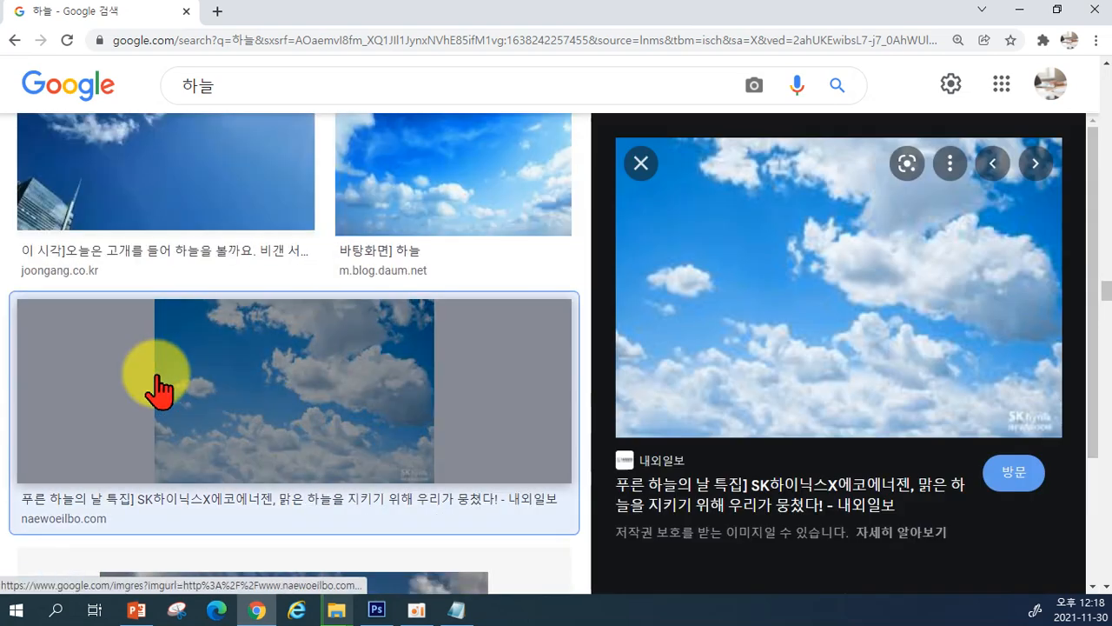
# Copy the cloudy blue sky image from naewoeilbo.com, close Chrome, and paste it into 경복궁.jpg in Photoshop
pyautogui.click(156, 382)
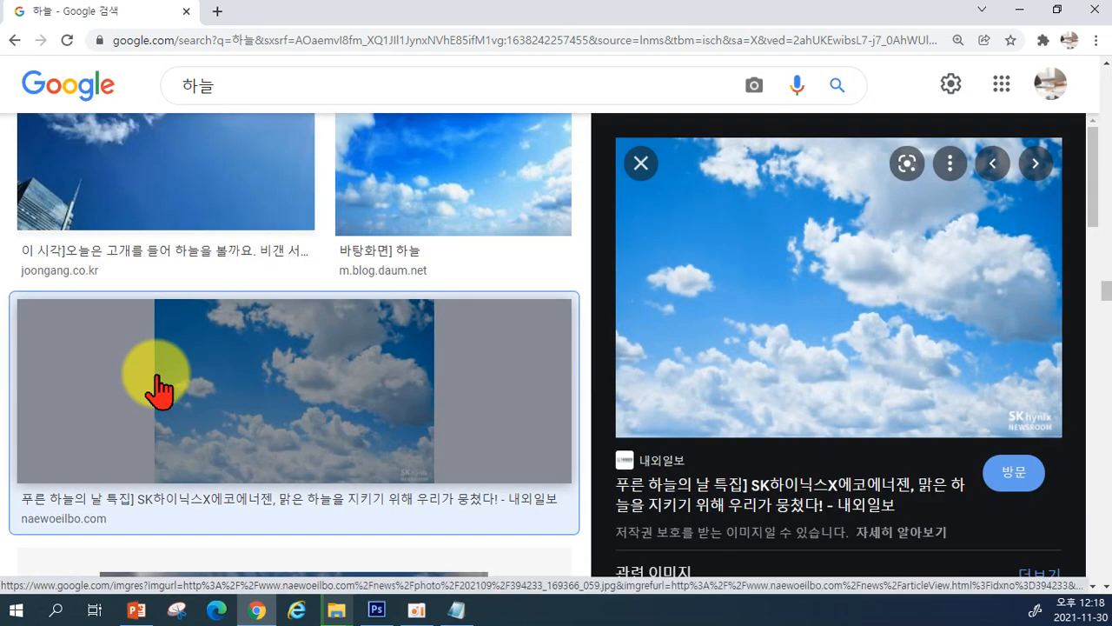
pyautogui.rightClick(734, 284)
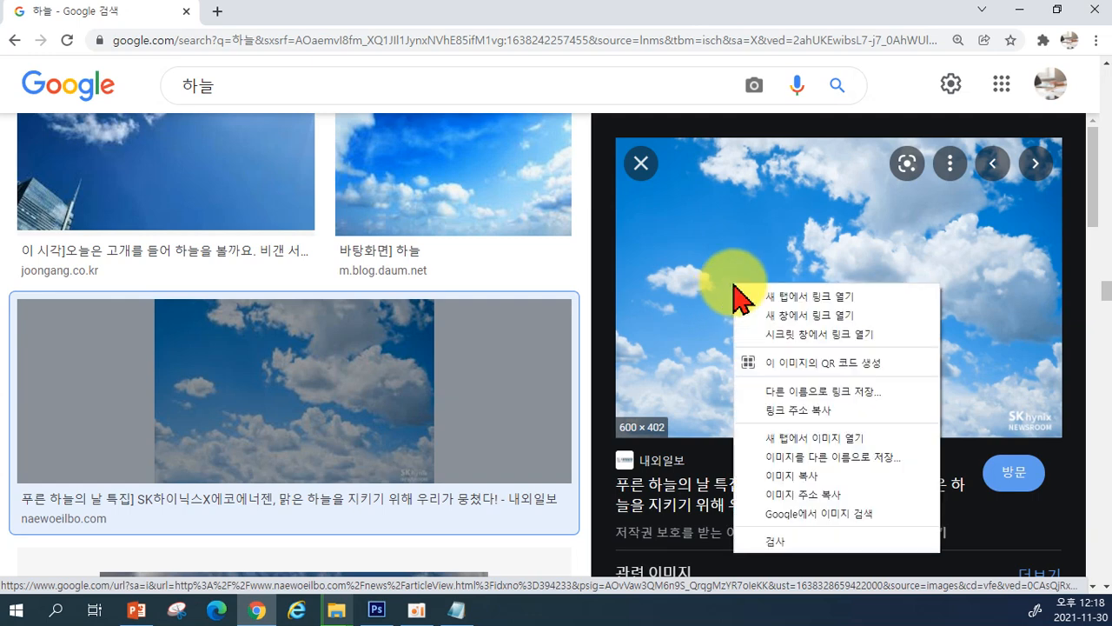
pyautogui.click(781, 477)
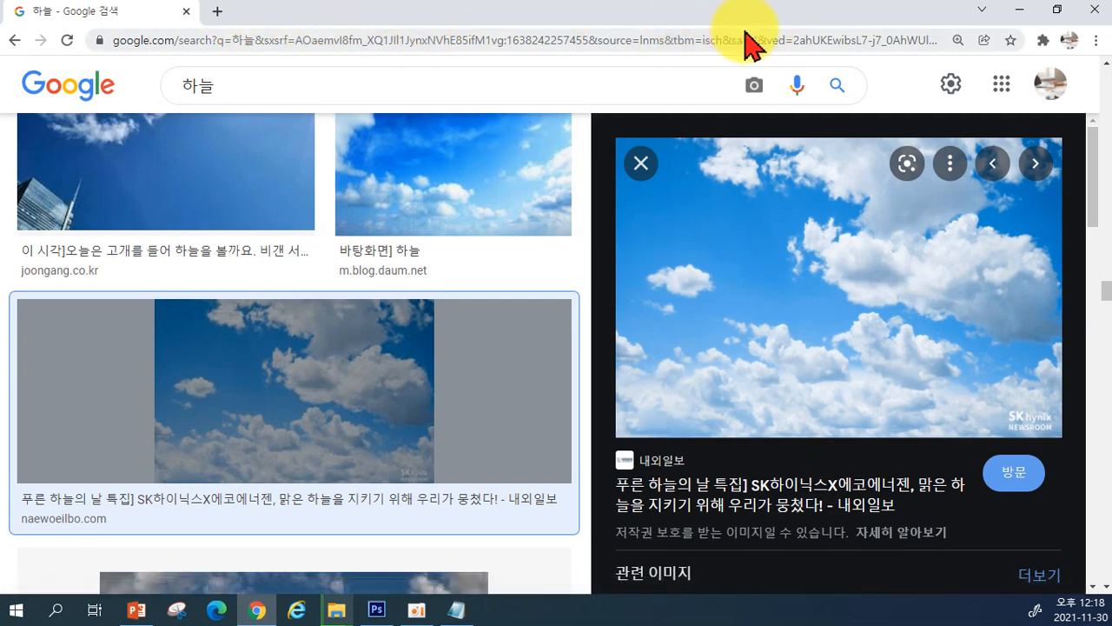
pyautogui.click(1091, 17)
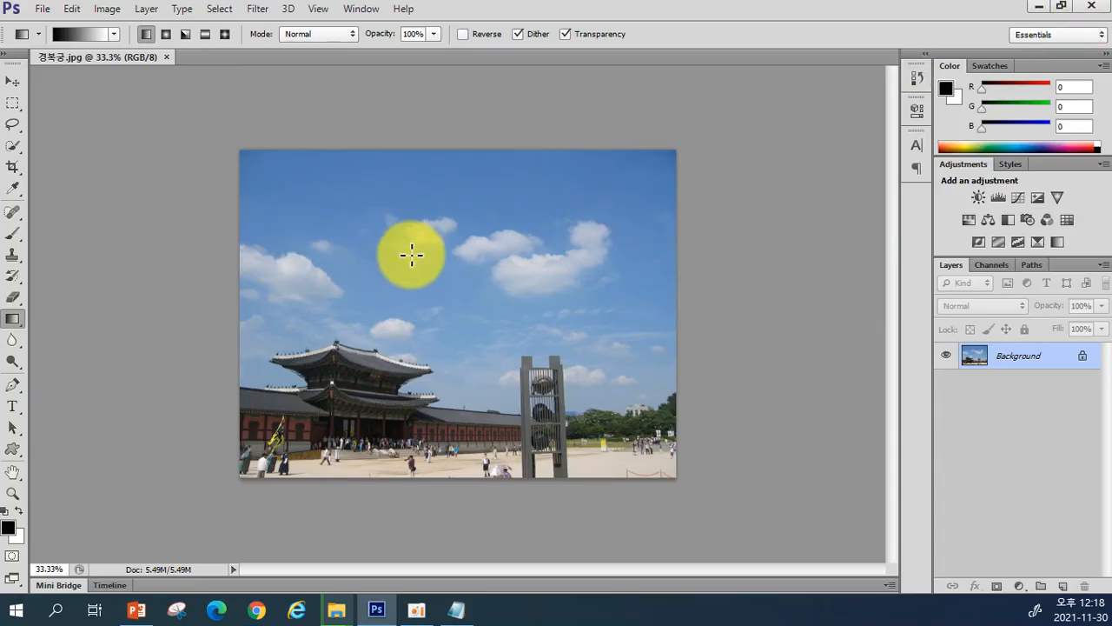
pyautogui.hotkey('ctrl', 'v')
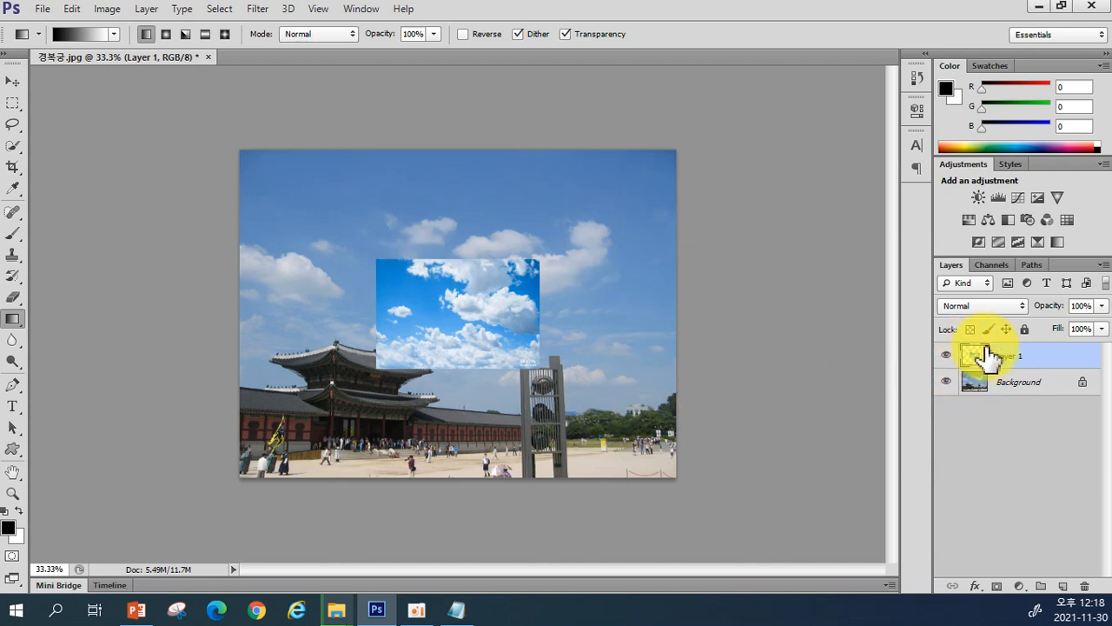
# Scale the pasted sky to about 295% and position it across the full canvas width, down over the palace roof
pyautogui.hotkey('ctrl', 't')
pyautogui.moveTo(538, 259); pyautogui.dragTo(721, 134)
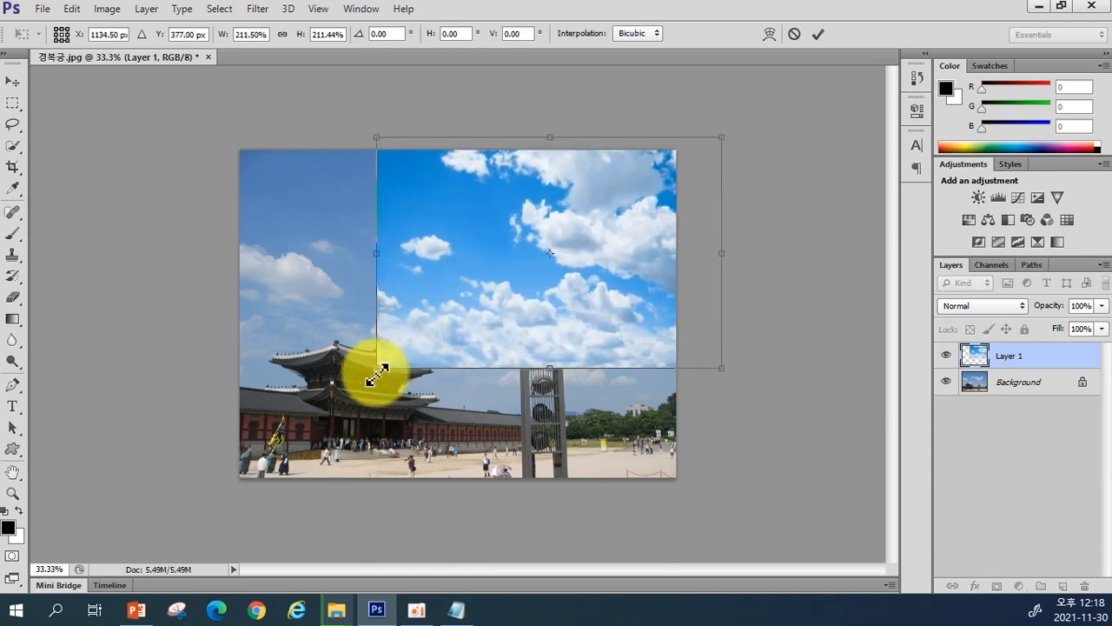
pyautogui.moveTo(376, 371); pyautogui.dragTo(226, 437)
pyautogui.moveTo(339, 383); pyautogui.dragTo(334, 325)
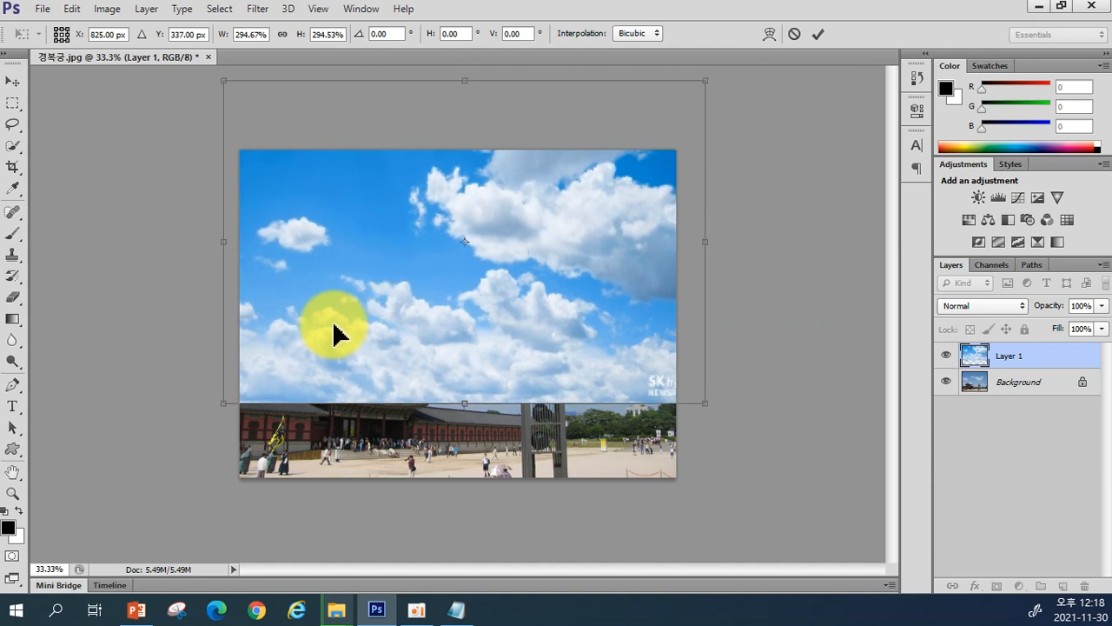
pyautogui.press('g')
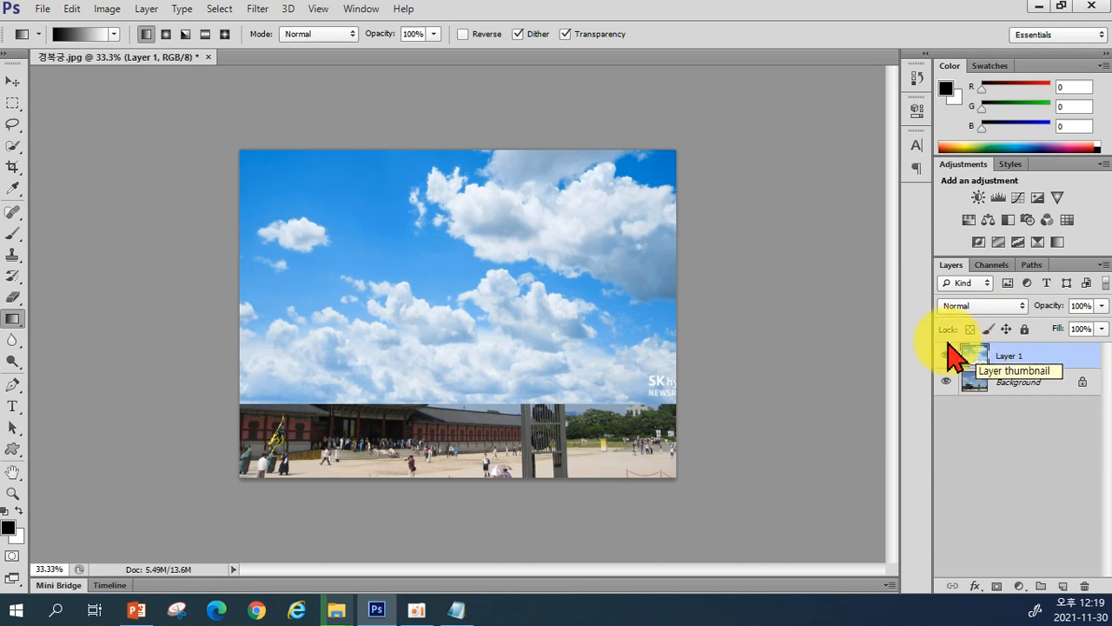
# Add a layer mask to Layer 1 and draw a Black, White gradient upward from the sky image's lower edge to its middle clouds
pyautogui.click(996, 587)
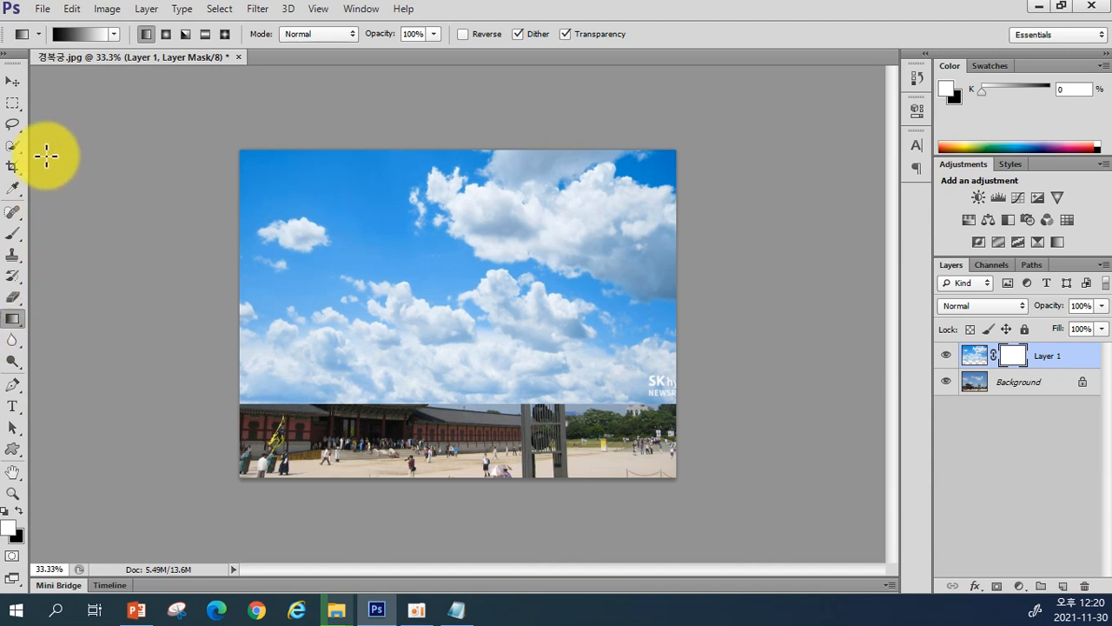
pyautogui.click(114, 35)
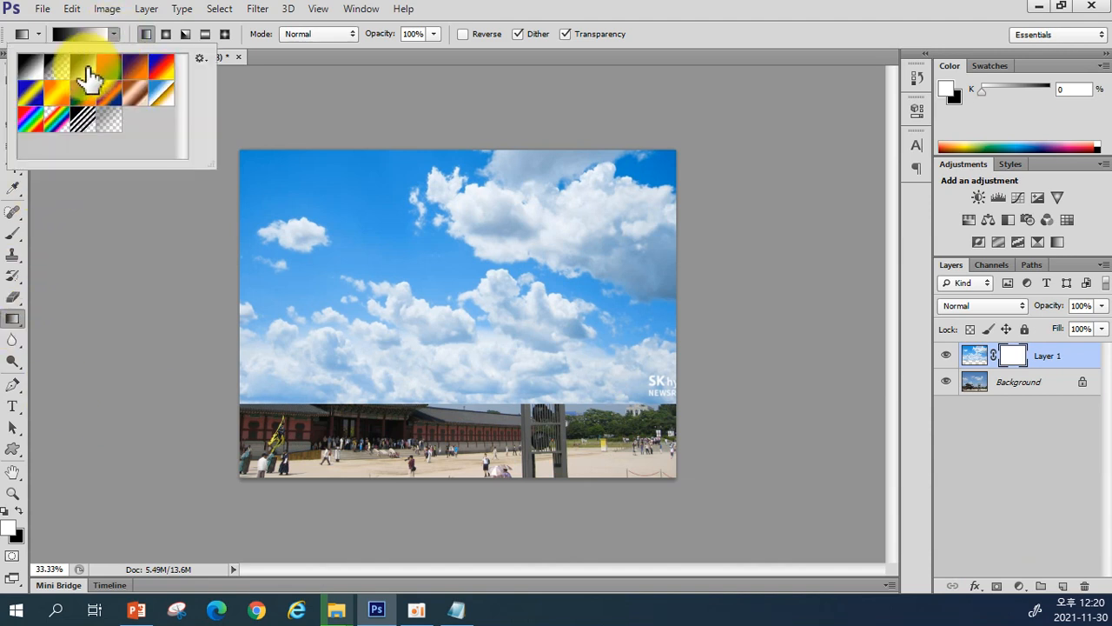
pyautogui.click(90, 79)
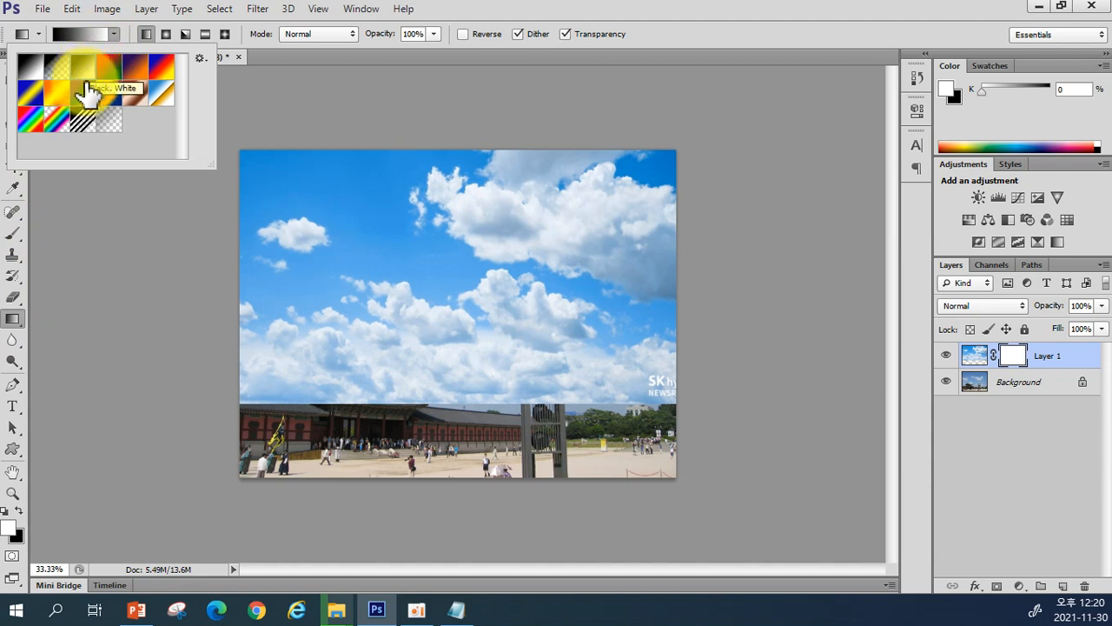
pyautogui.click(596, 24)
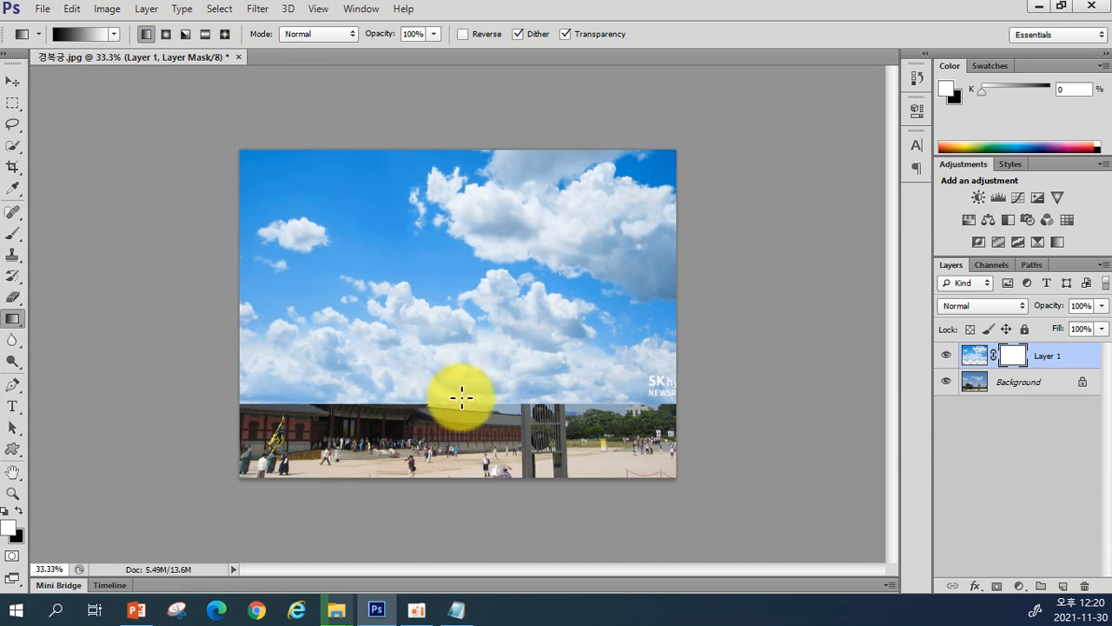
pyautogui.moveTo(454, 400); pyautogui.dragTo(450, 306)
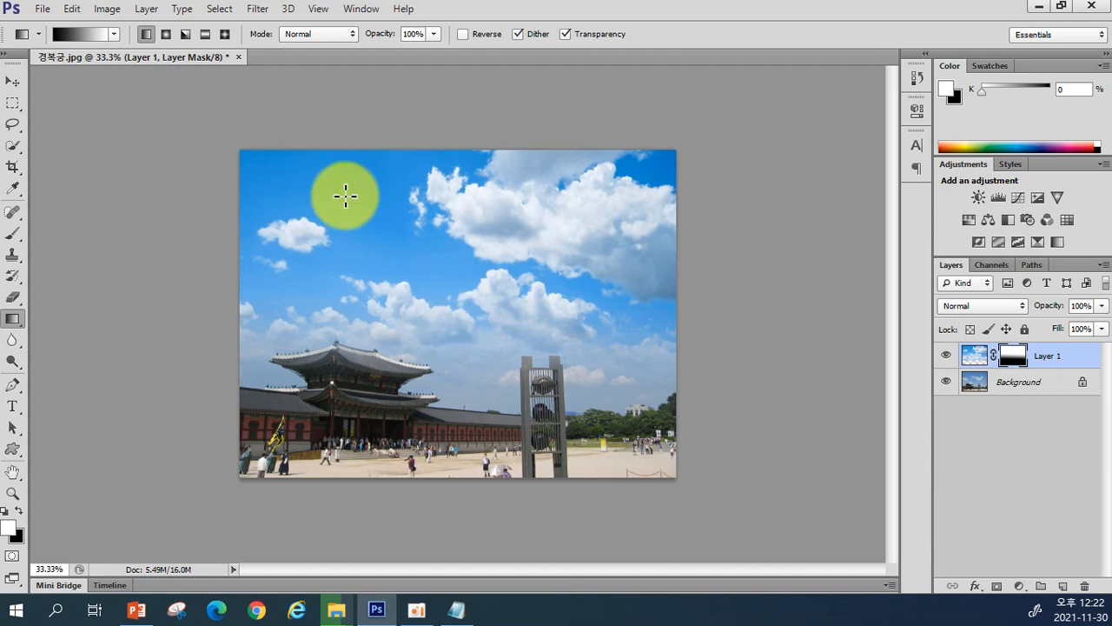
# Close the palace document without saving and switch to PowerPoint to show slide 16 about clipping masks
pyautogui.click(238, 58)
pyautogui.click(560, 241)
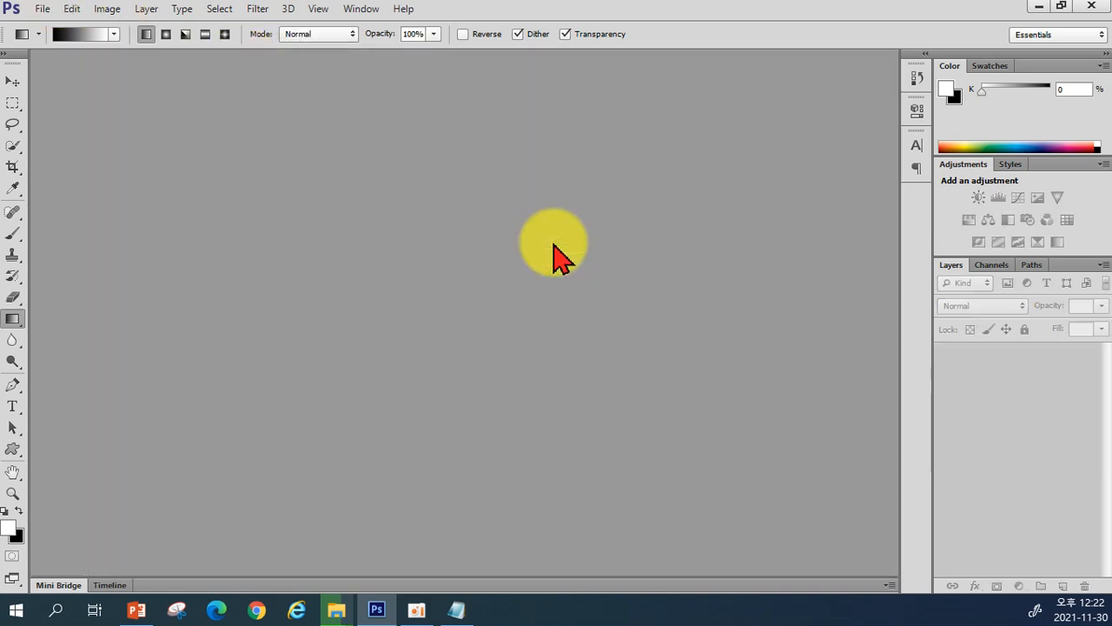
pyautogui.click(138, 608)
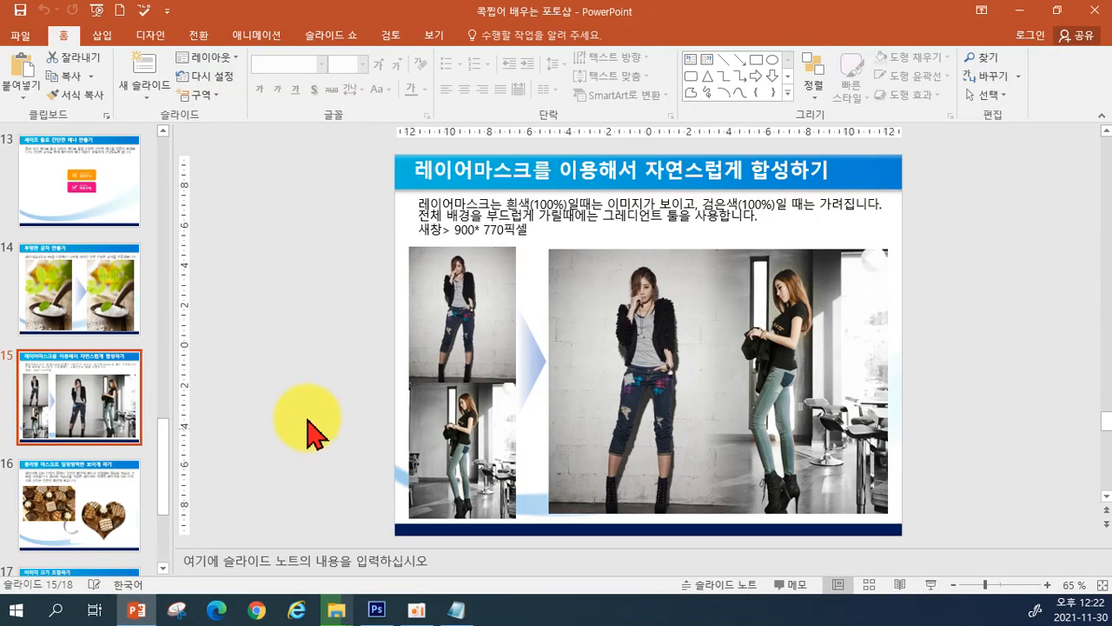
pyautogui.click(69, 509)
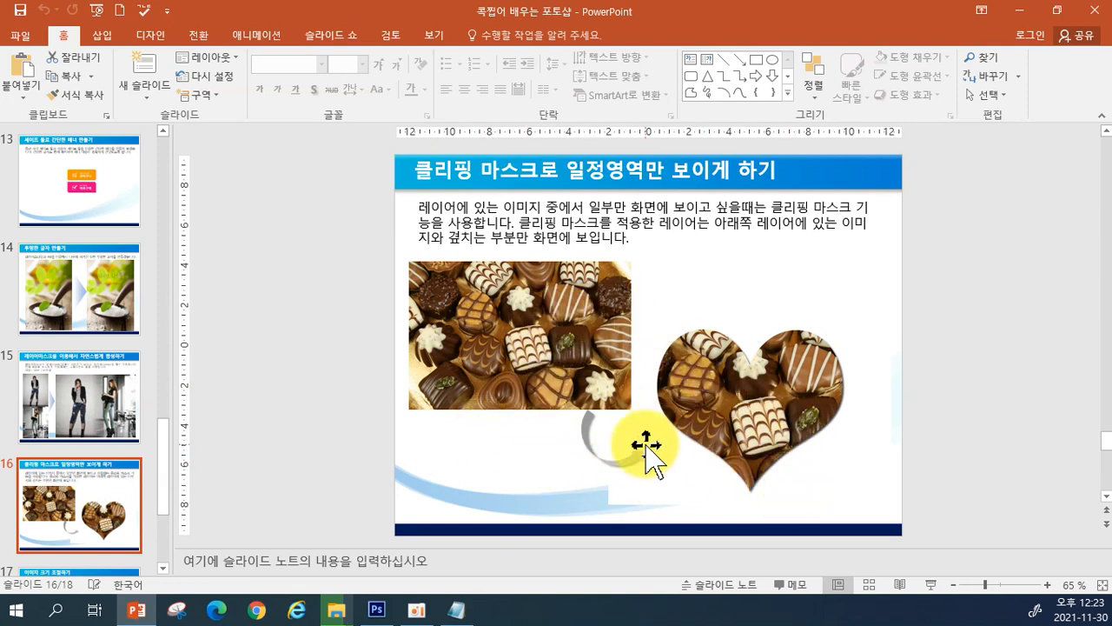
# Switch to Photoshop and create a new 800 x 600 pixel RGB document at 72 pixels/inch with a white background
pyautogui.click(375, 609)
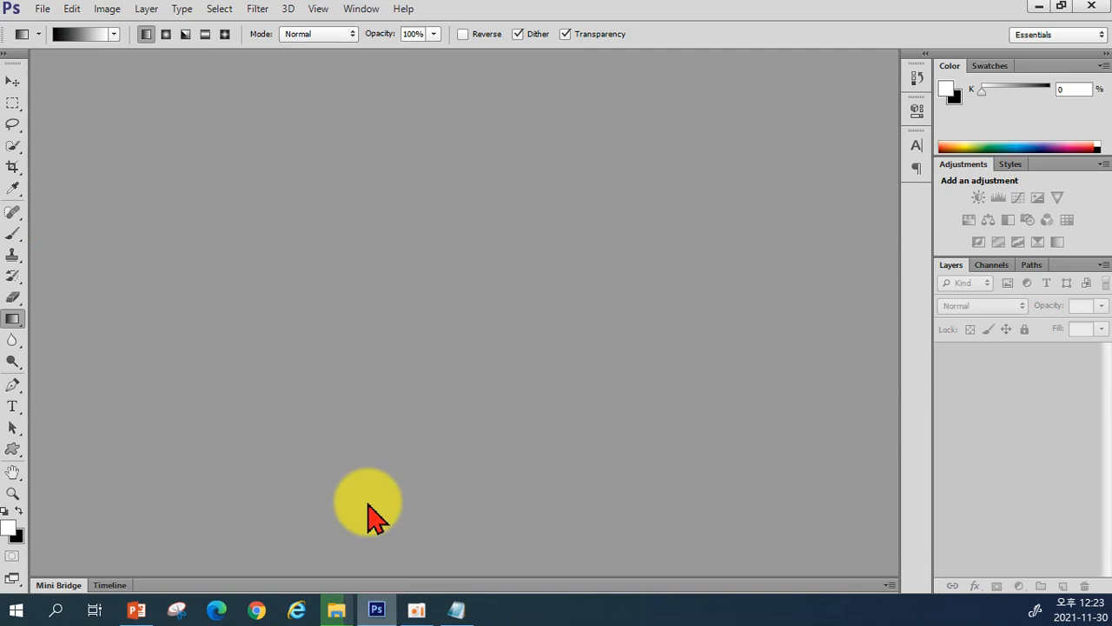
pyautogui.click(43, 9)
pyautogui.click(54, 25)
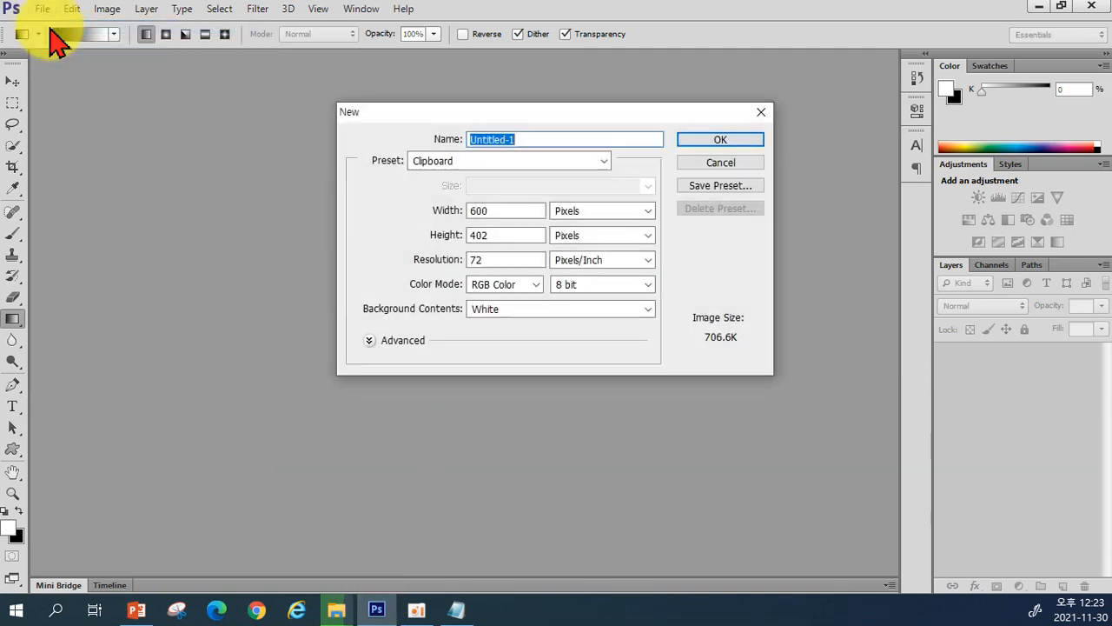
pyautogui.moveTo(496, 211); pyautogui.dragTo(459, 211)
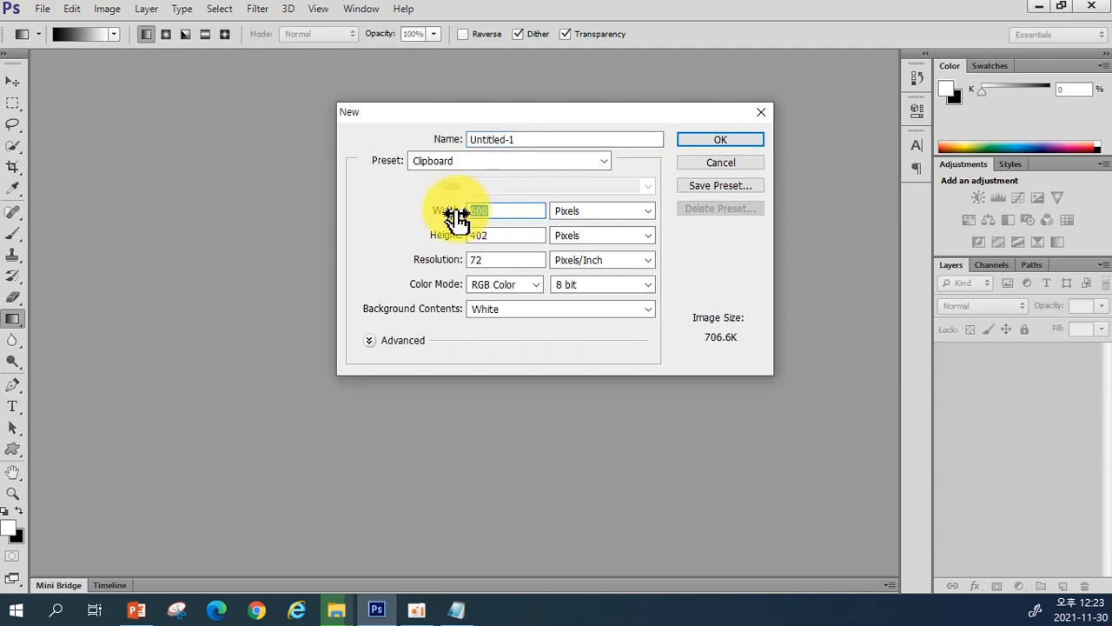
pyautogui.write('8')
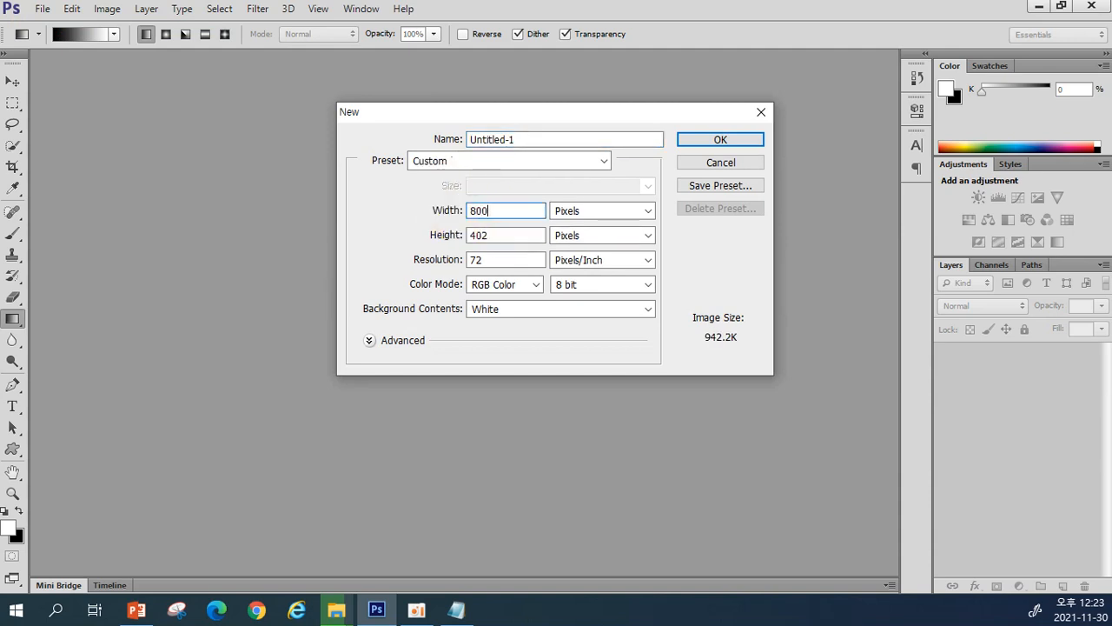
pyautogui.write('00')
pyautogui.press('Tab')
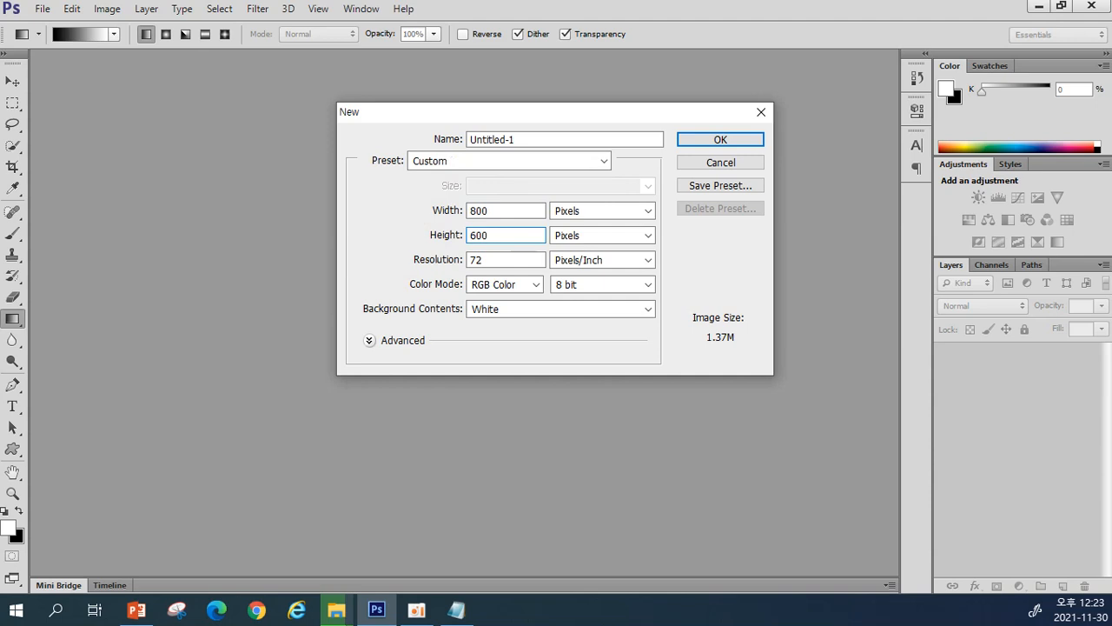
pyautogui.press('Return')
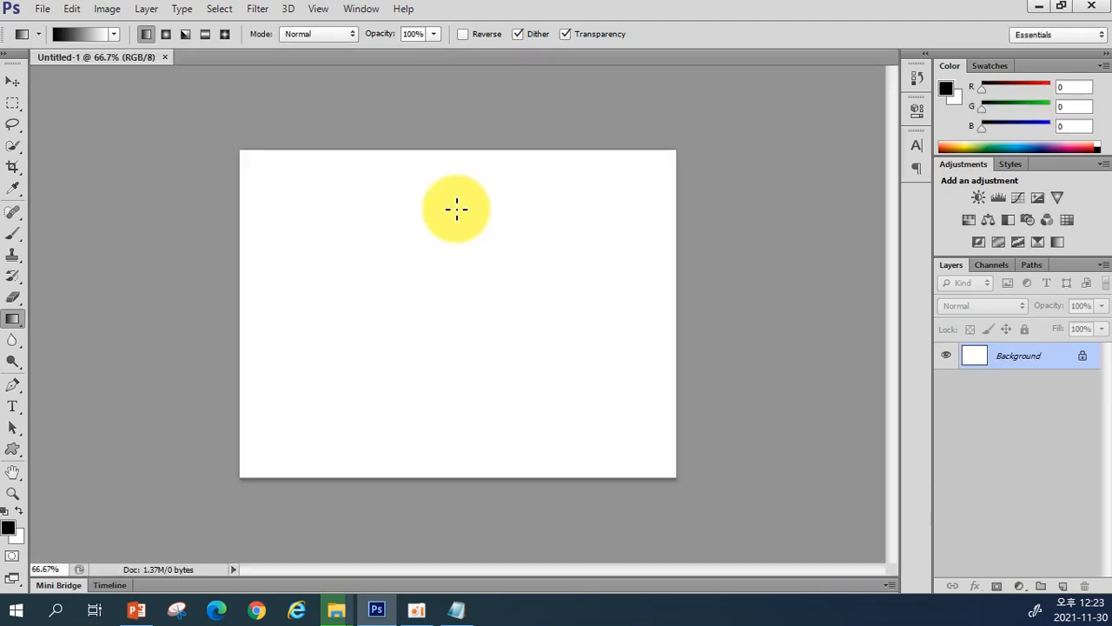
# Draw an orange paw print custom shape about 437 px wide and 425 px high in the middle of the canvas
pyautogui.click(12, 452)
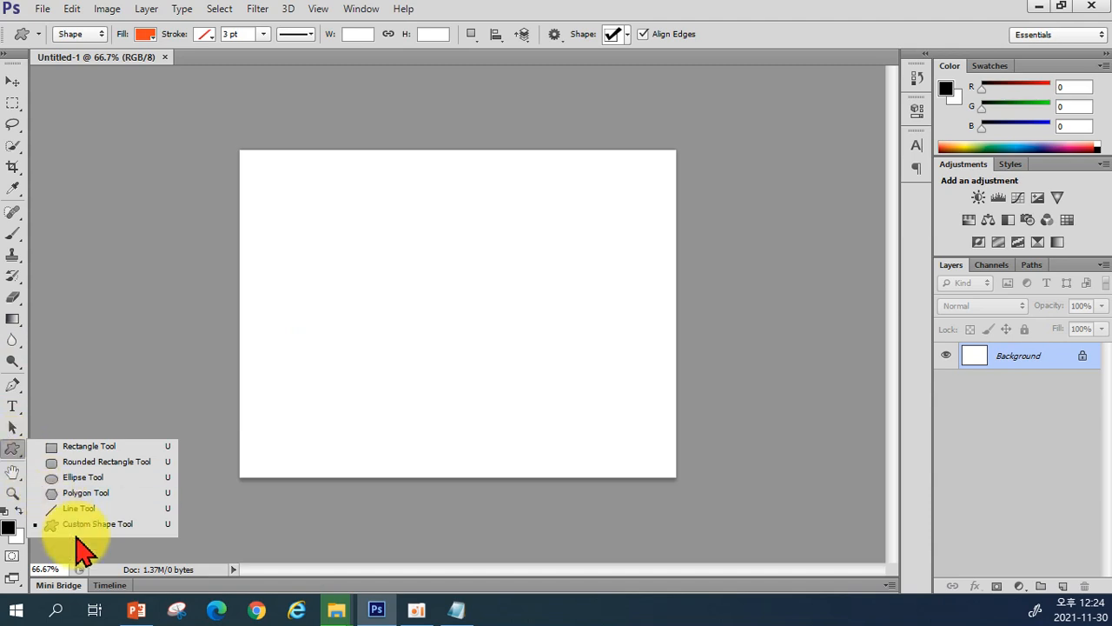
pyautogui.click(80, 525)
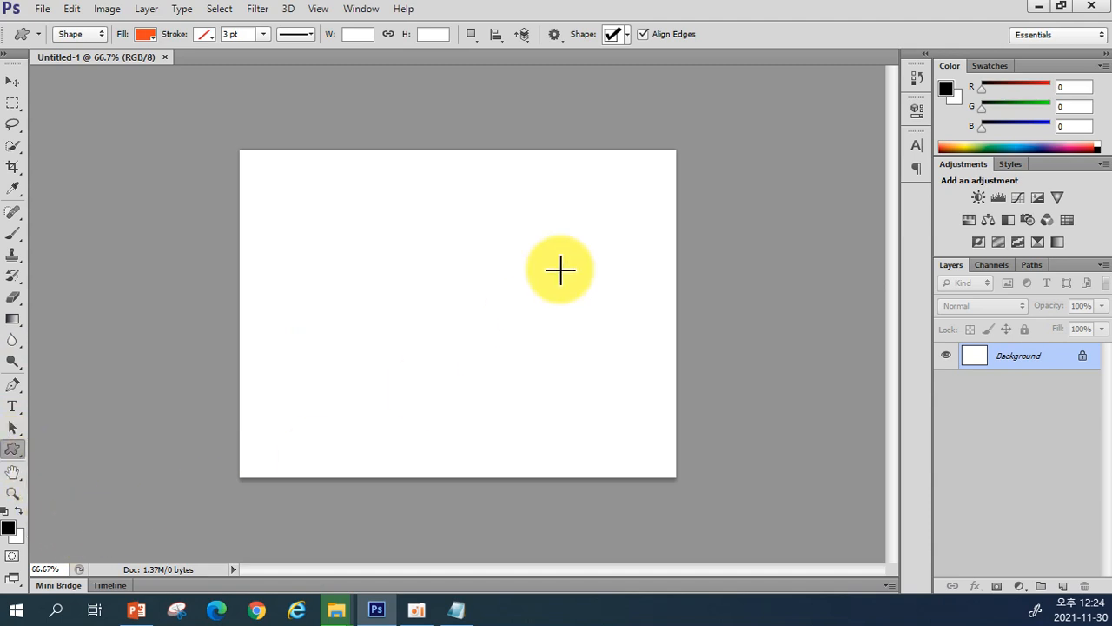
pyautogui.click(628, 37)
pyautogui.scroll(1, 556, 114)
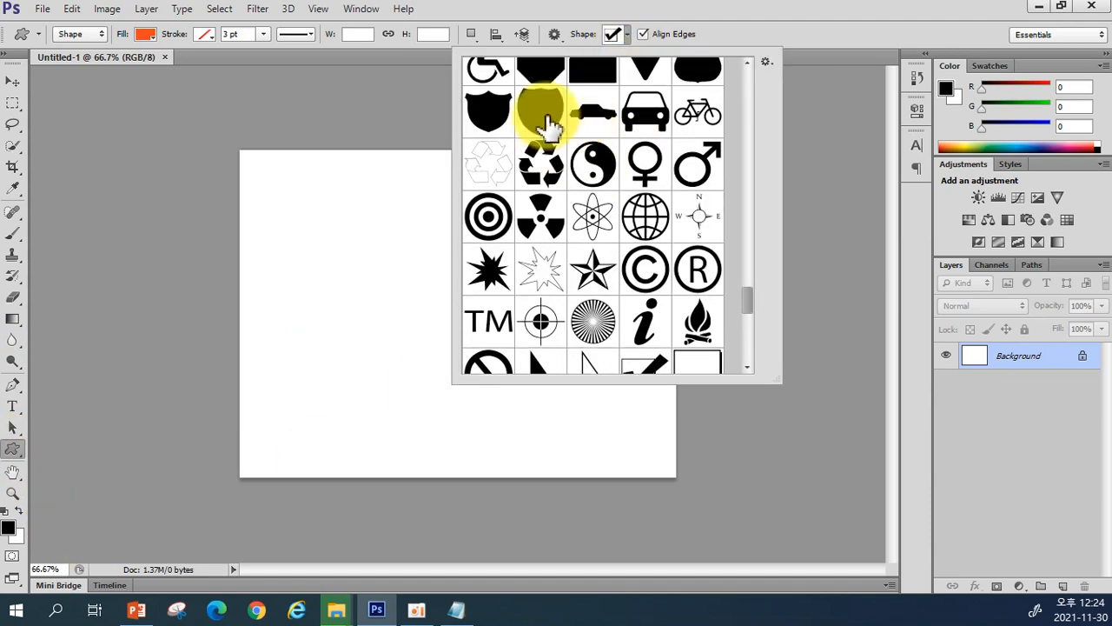
pyautogui.scroll(3, 576, 117)
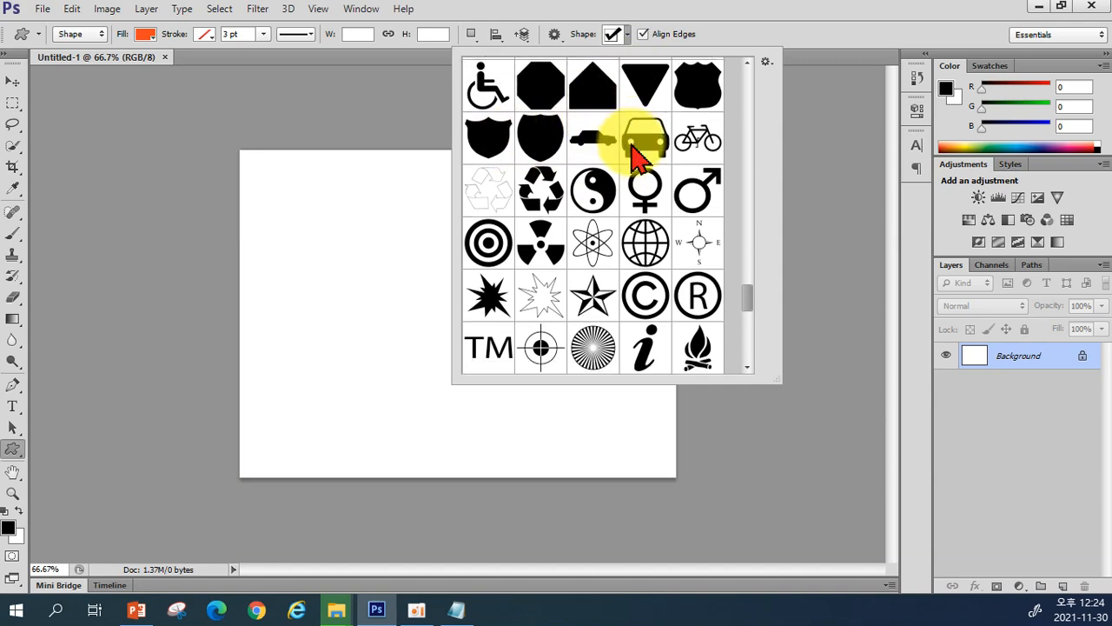
pyautogui.moveTo(744, 292); pyautogui.dragTo(762, 84)
pyautogui.click(699, 150)
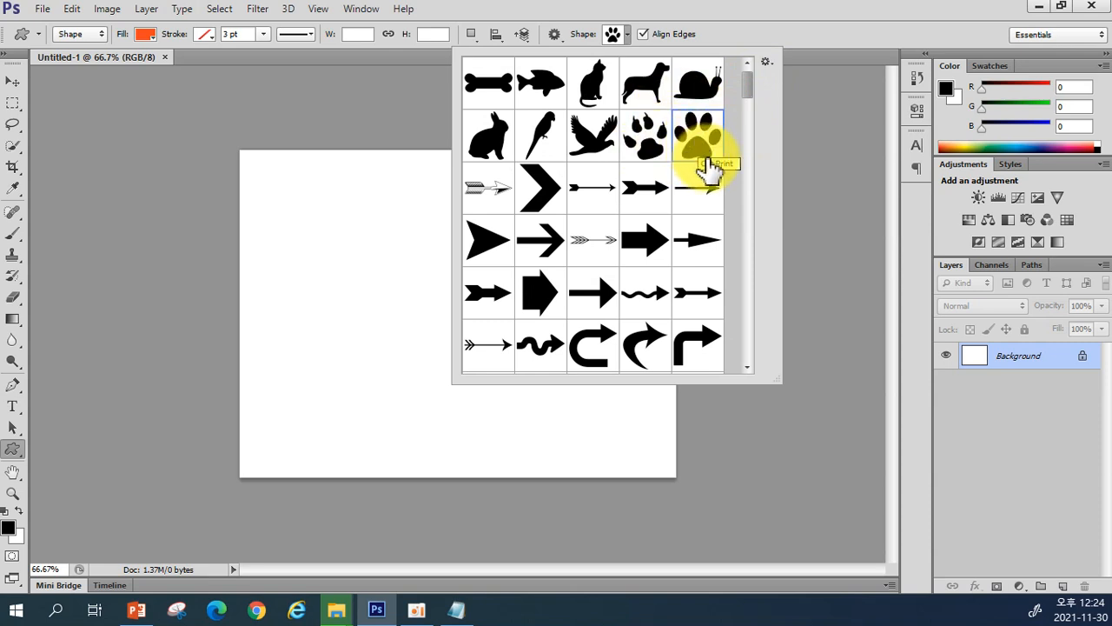
pyautogui.click(825, 30)
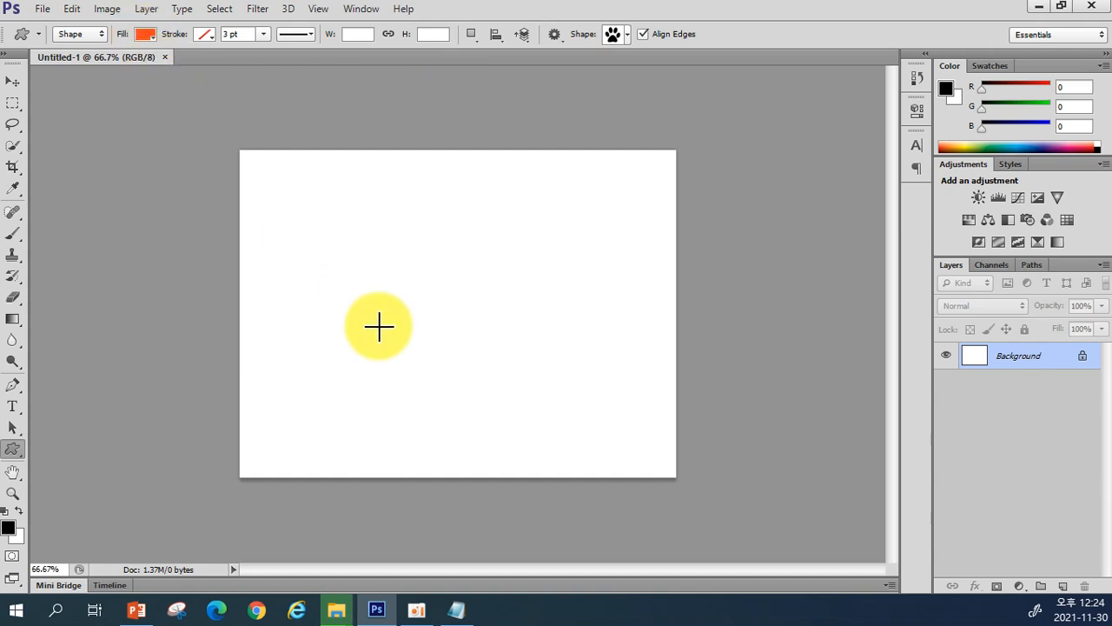
pyautogui.moveTo(335, 196); pyautogui.dragTo(574, 429)
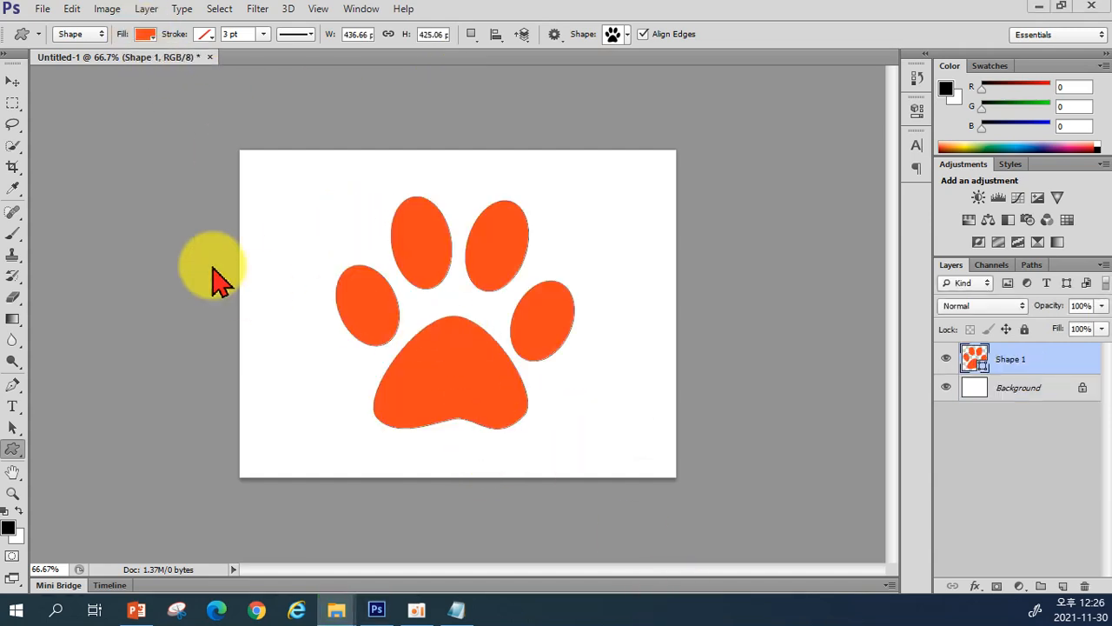
# Open Chocolate.jpg from the 0. 실전 포토샵 folder
pyautogui.click(41, 11)
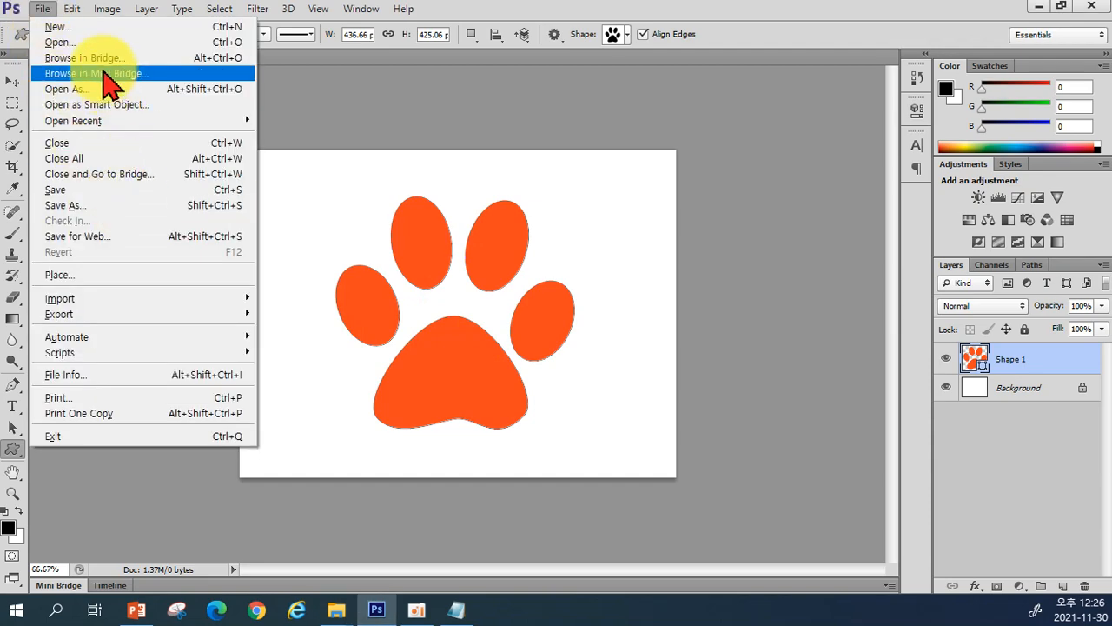
pyautogui.click(90, 44)
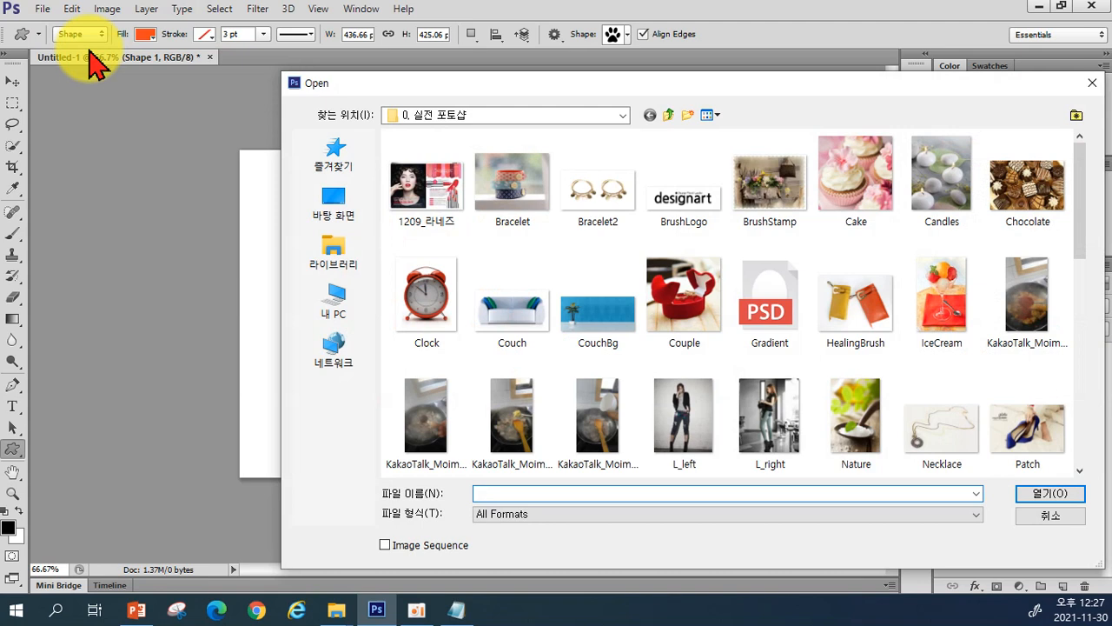
pyautogui.click(1046, 206)
pyautogui.click(1054, 492)
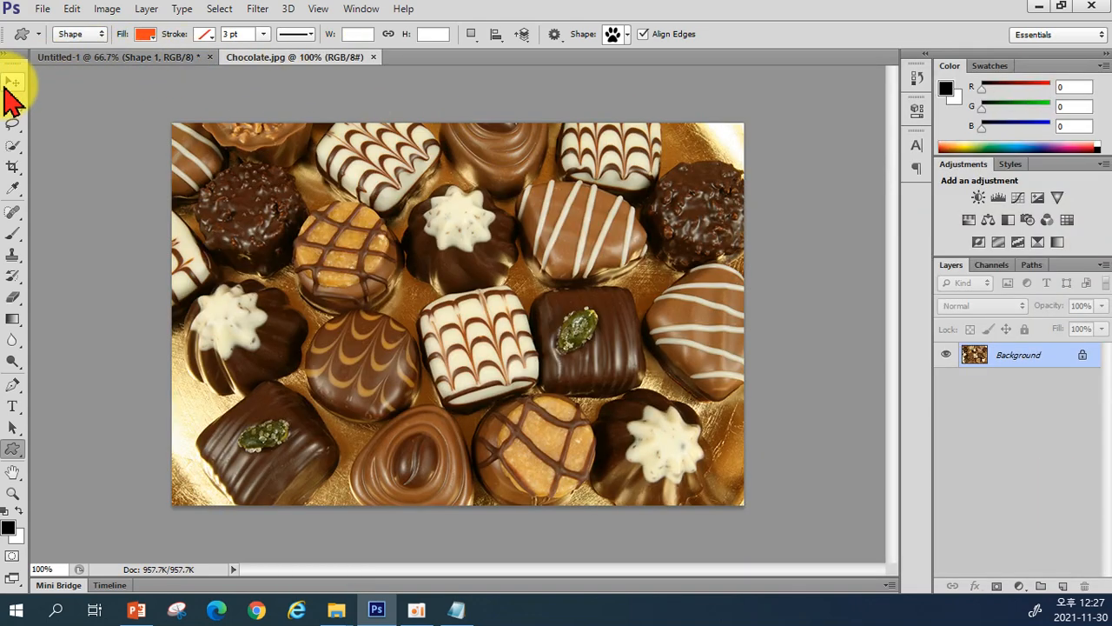
# Copy the chocolate photo into Untitled-1 with the Move tool, close Chocolate.jpg, and position the photo over the whole paw shape
pyautogui.click(11, 83)
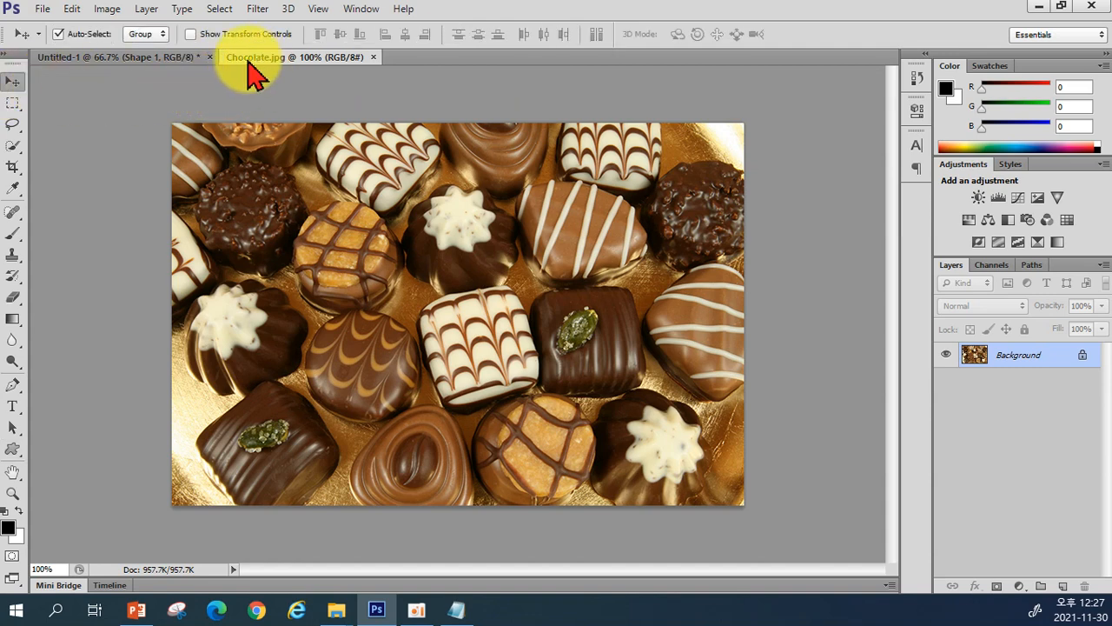
pyautogui.moveTo(256, 60); pyautogui.dragTo(527, 231)
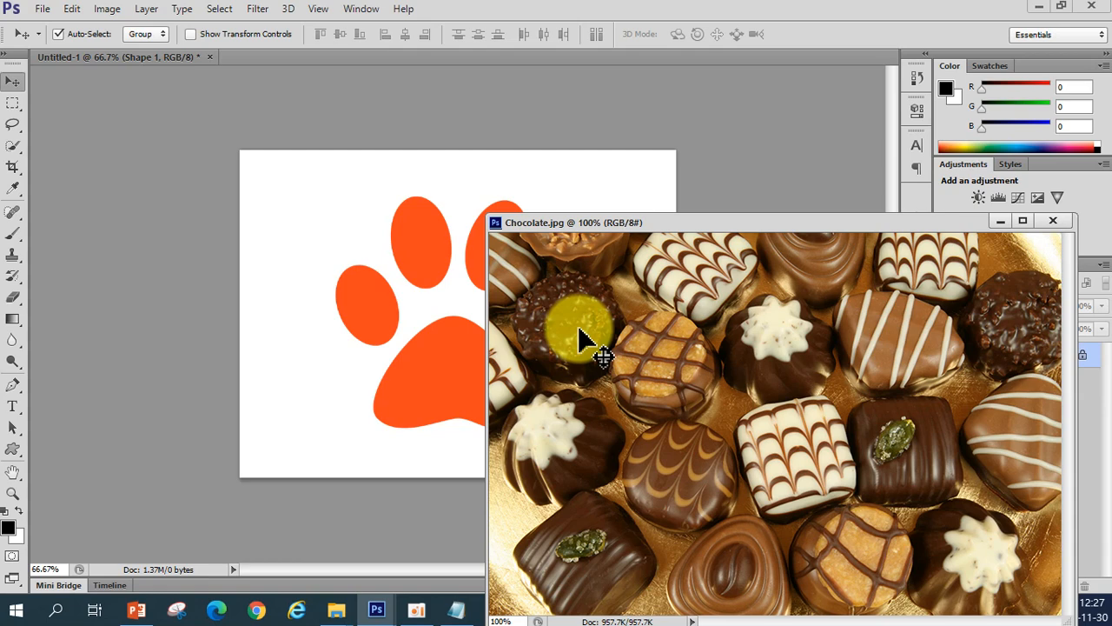
pyautogui.moveTo(578, 329); pyautogui.dragTo(358, 287)
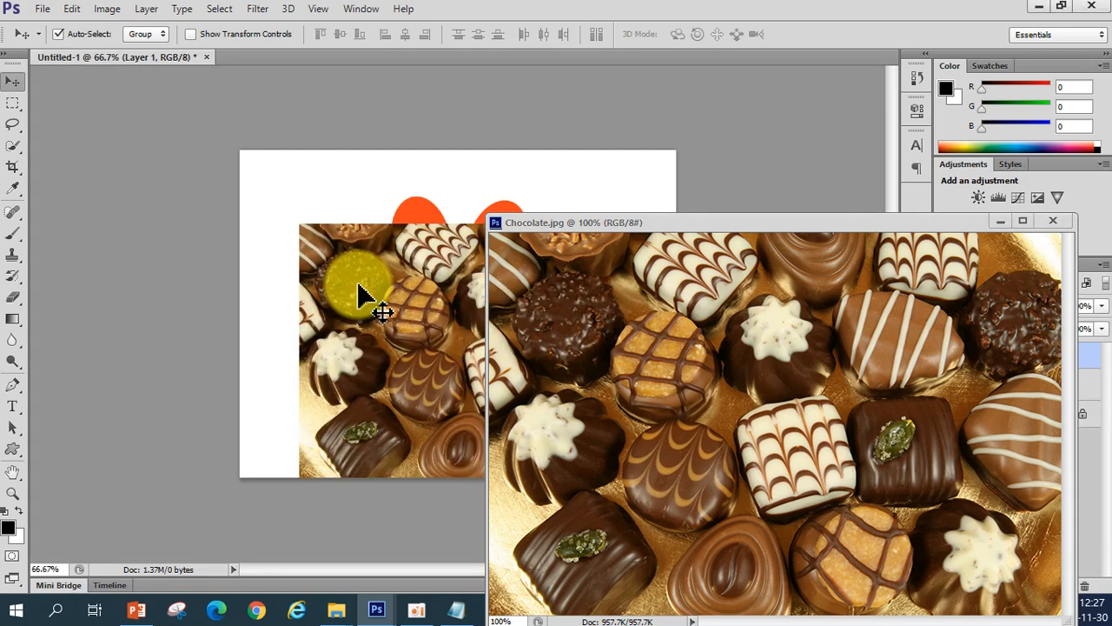
pyautogui.click(1053, 222)
pyautogui.moveTo(589, 384); pyautogui.dragTo(564, 367)
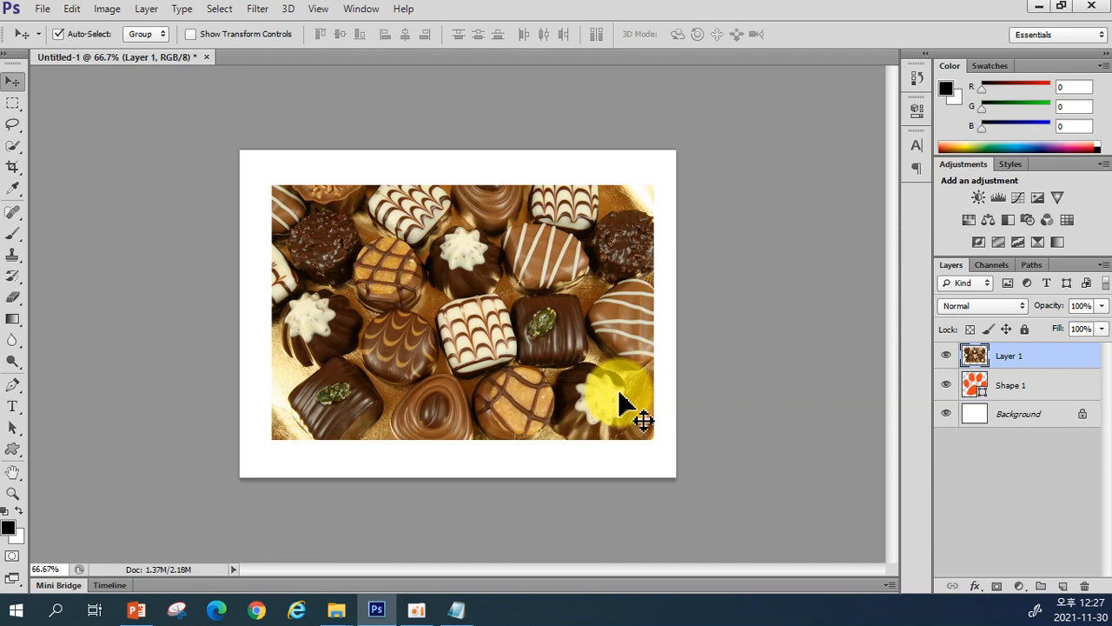
# Briefly hide Layer 1 to view the paw beneath, then clip the chocolate photo to Shape 1 with a clipping mask
pyautogui.click(946, 355)
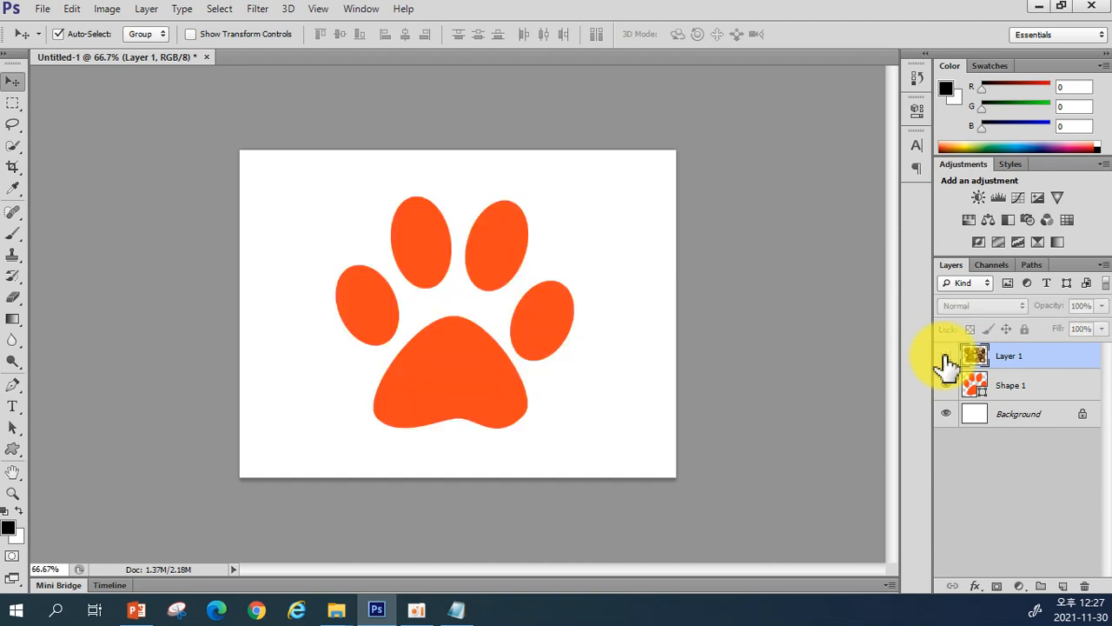
pyautogui.click(947, 356)
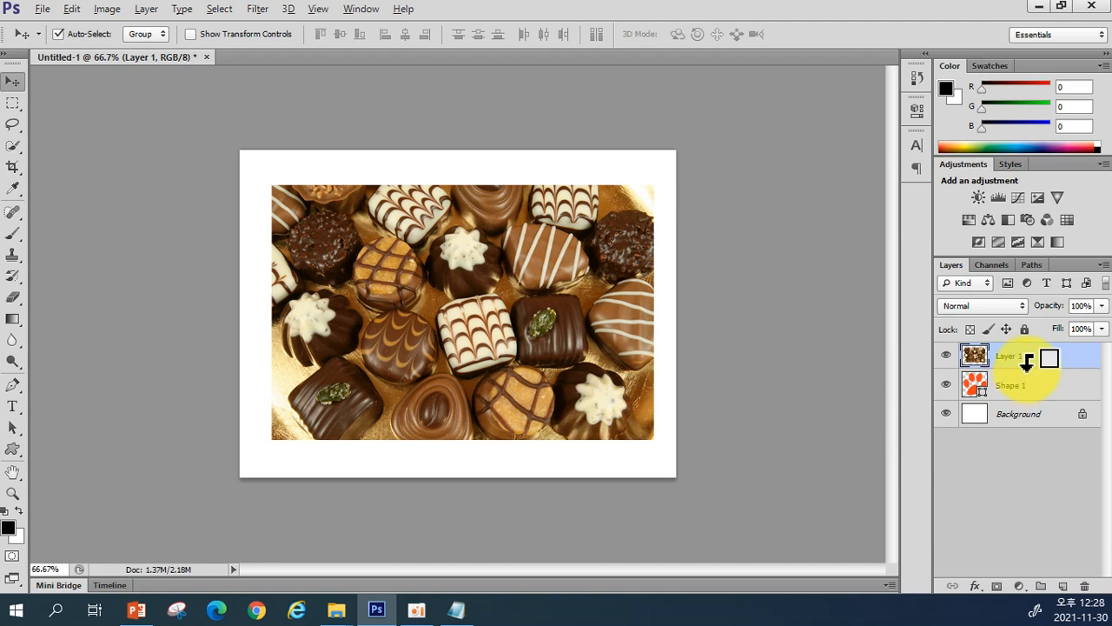
pyautogui.keyDown('alt'); pyautogui.click(1026, 362); pyautogui.keyUp('alt')
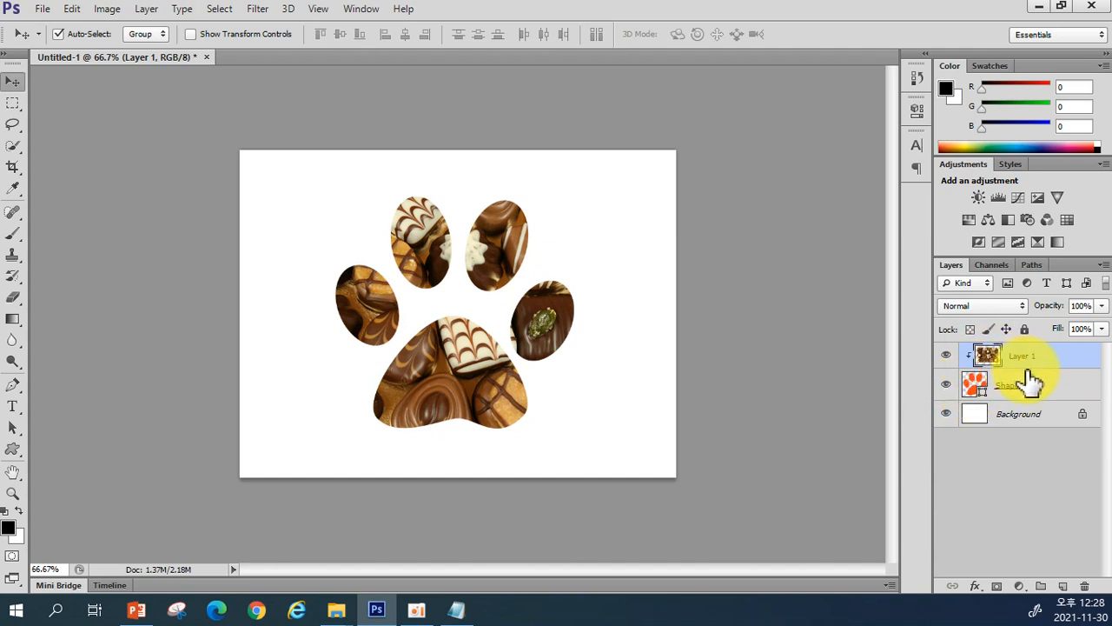
# Release and reapply the clipping mask between Layer 1 and Shape 1 twice
pyautogui.moveTo(1027, 370); pyautogui.dragTo(1013, 351)
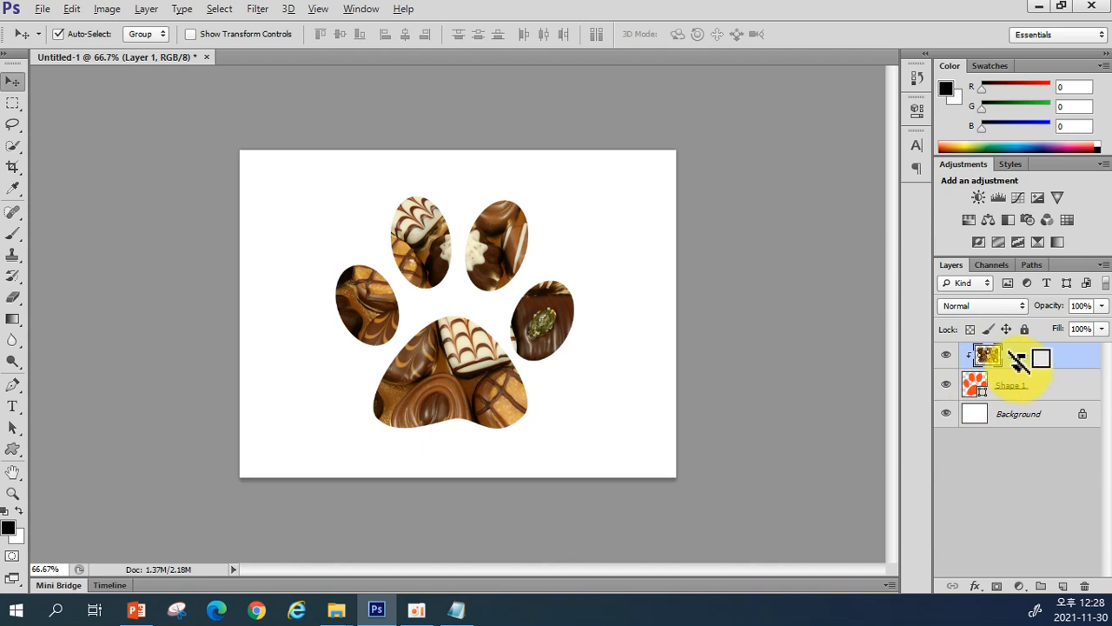
pyautogui.keyDown('alt'); pyautogui.click(1015, 356); pyautogui.keyUp('alt')
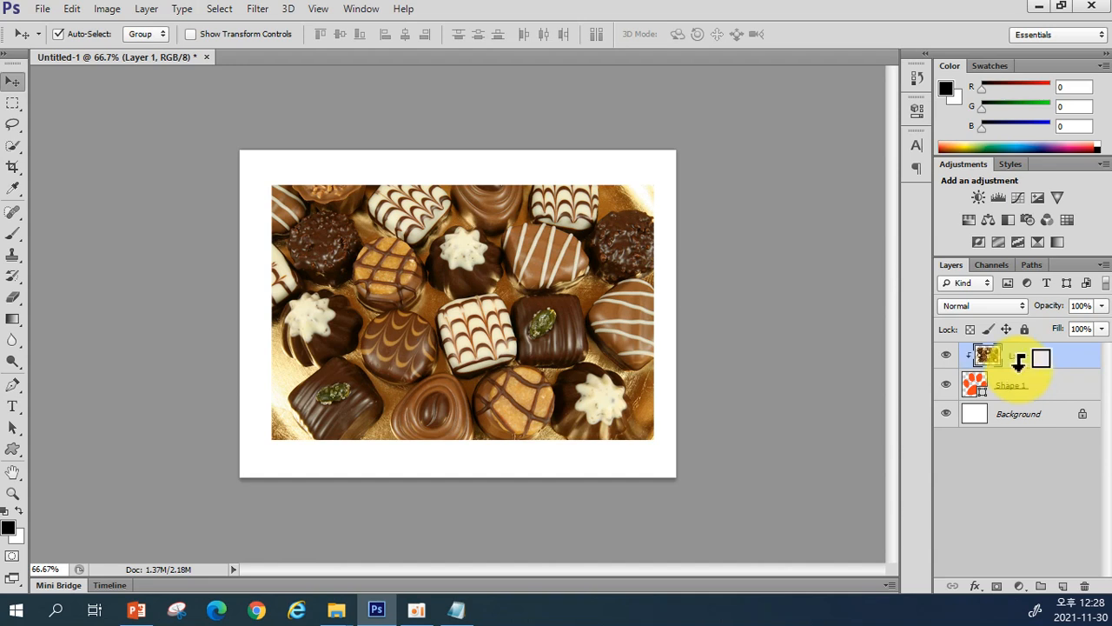
pyautogui.keyDown('alt'); pyautogui.click(1018, 368); pyautogui.keyUp('alt')
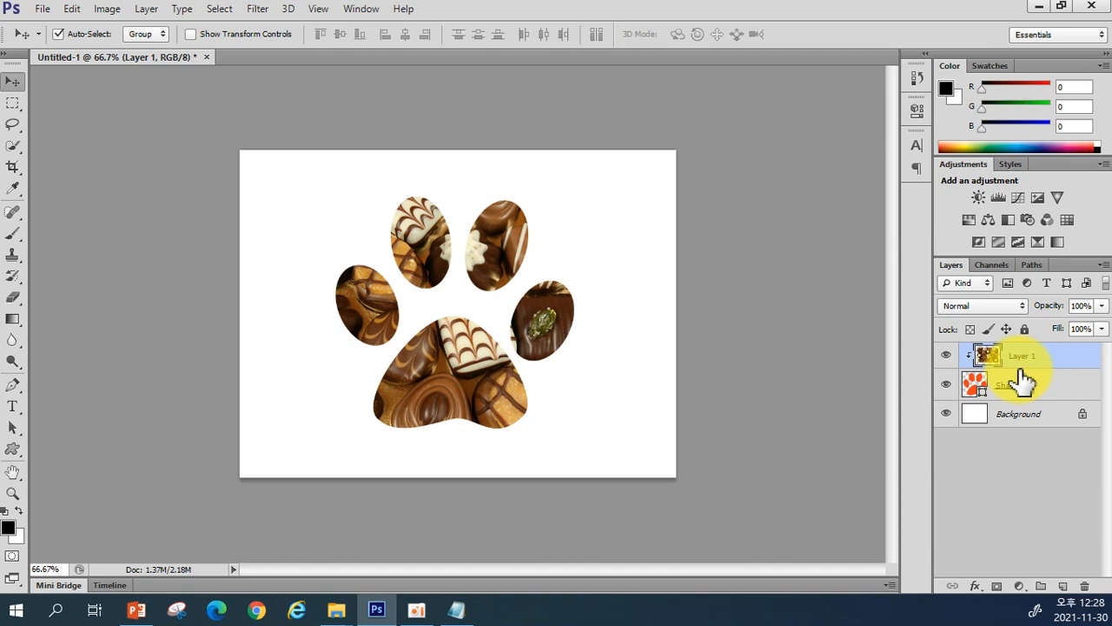
pyautogui.keyDown('alt'); pyautogui.click(1021, 372); pyautogui.keyUp('alt')
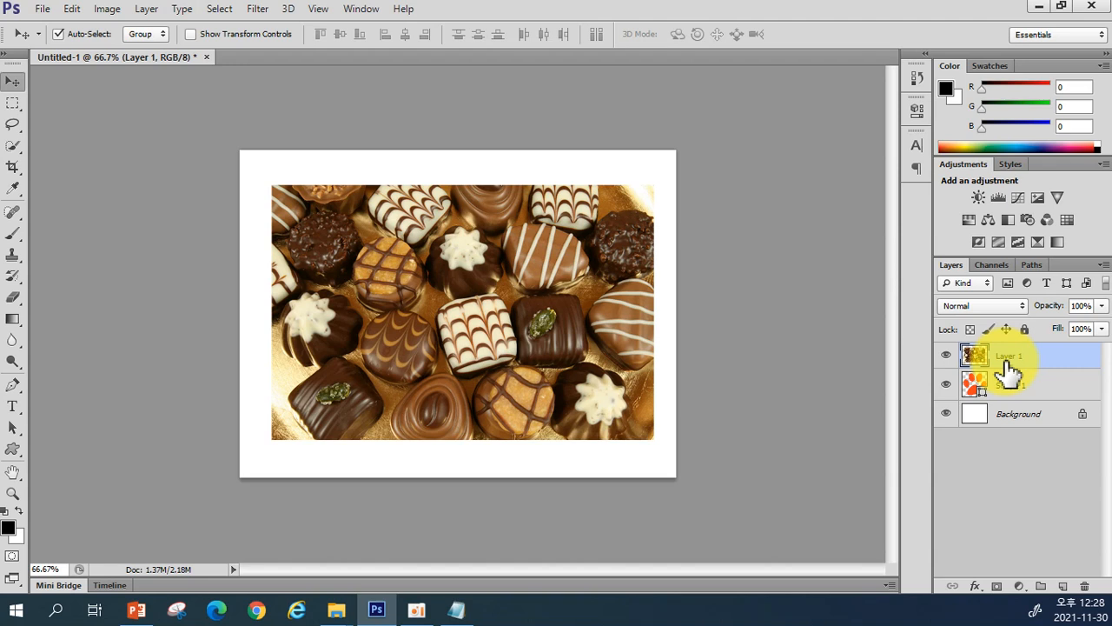
pyautogui.keyDown('alt'); pyautogui.click(1008, 368); pyautogui.keyUp('alt')
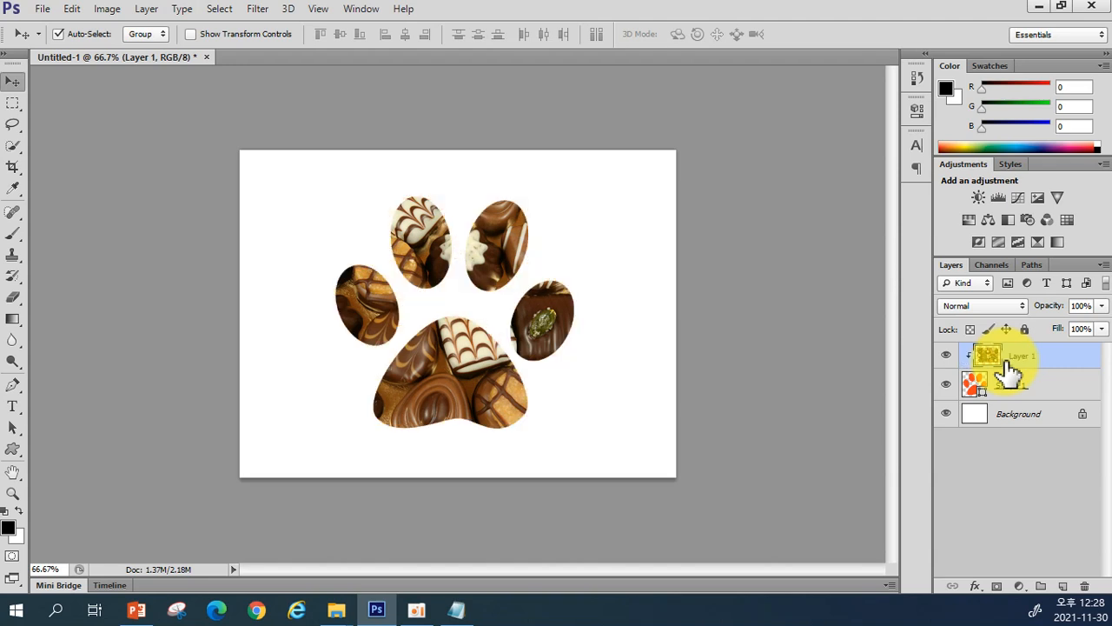
# Switch to Notepad and start a new line below the CTRL + SHIFT + G 그룹해제 note
pyautogui.click(453, 608)
pyautogui.press('Return')
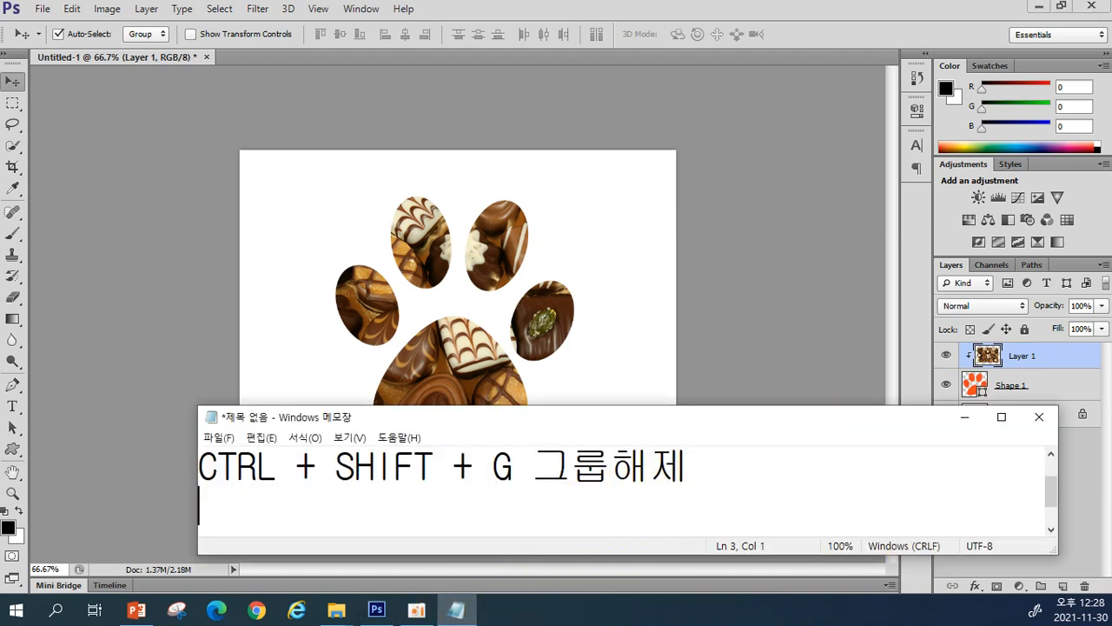
pyautogui.write('그림이 선택')
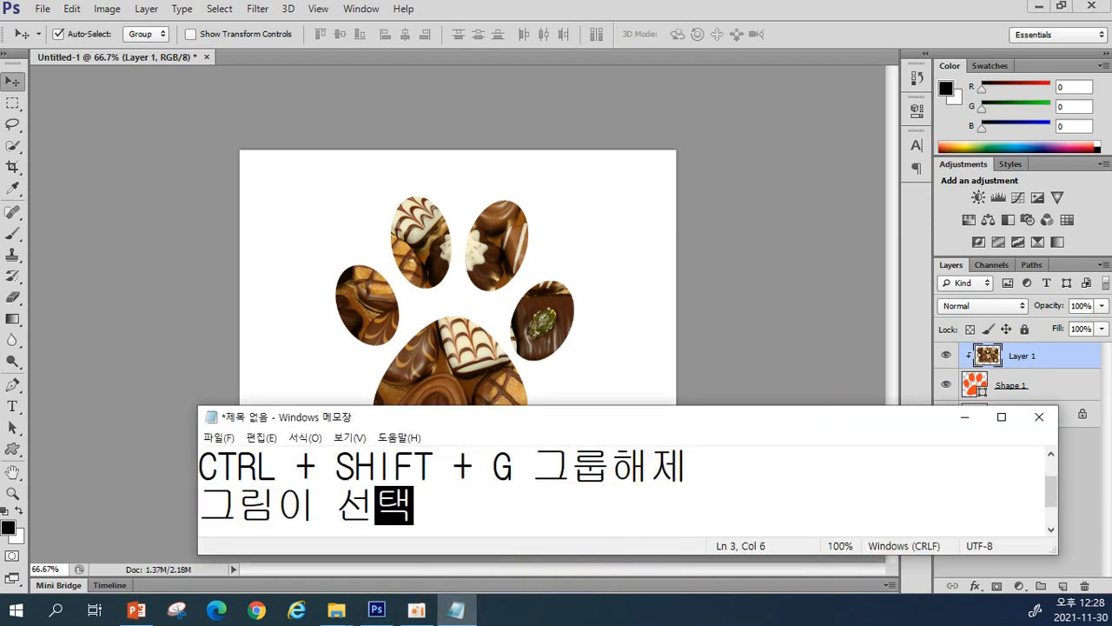
pyautogui.write('된 상ㅌ')
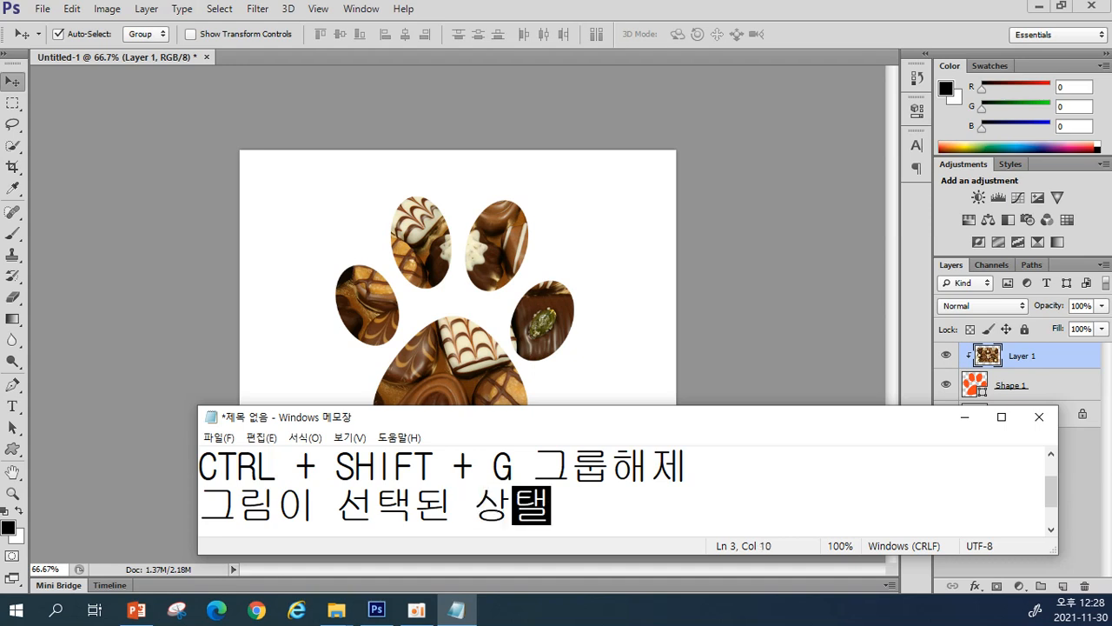
pyautogui.press('BackSpace')
pyautogui.press('BackSpace')
pyautogui.press('BackSpace')
pyautogui.press('BackSpace')
pyautogui.press('BackSpace')
pyautogui.press('BackSpace')
pyautogui.press('BackSpace')
pyautogui.press('BackSpace')
pyautogui.press('BackSpace')
pyautogui.press('BackSpace')
# Write the note "CTRL + ALT + G 클리핑마스크" on the new Notepad line
pyautogui.write('CTFL')
pyautogui.press('BackSpace')
pyautogui.press('BackSpace')
pyautogui.write('RL + A')
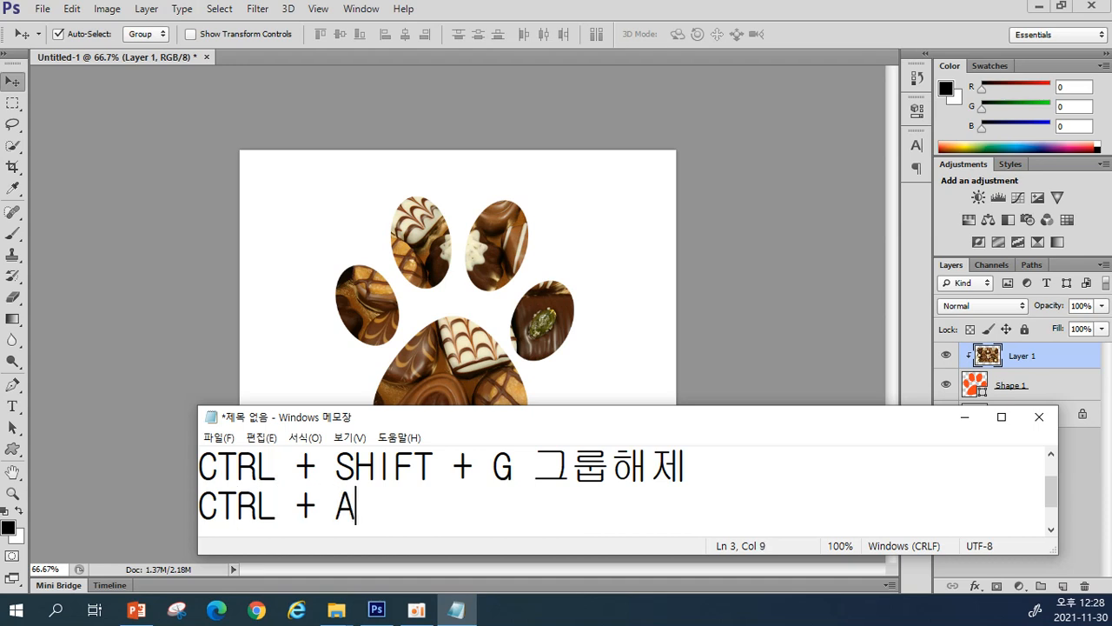
pyautogui.write('LT + G ')
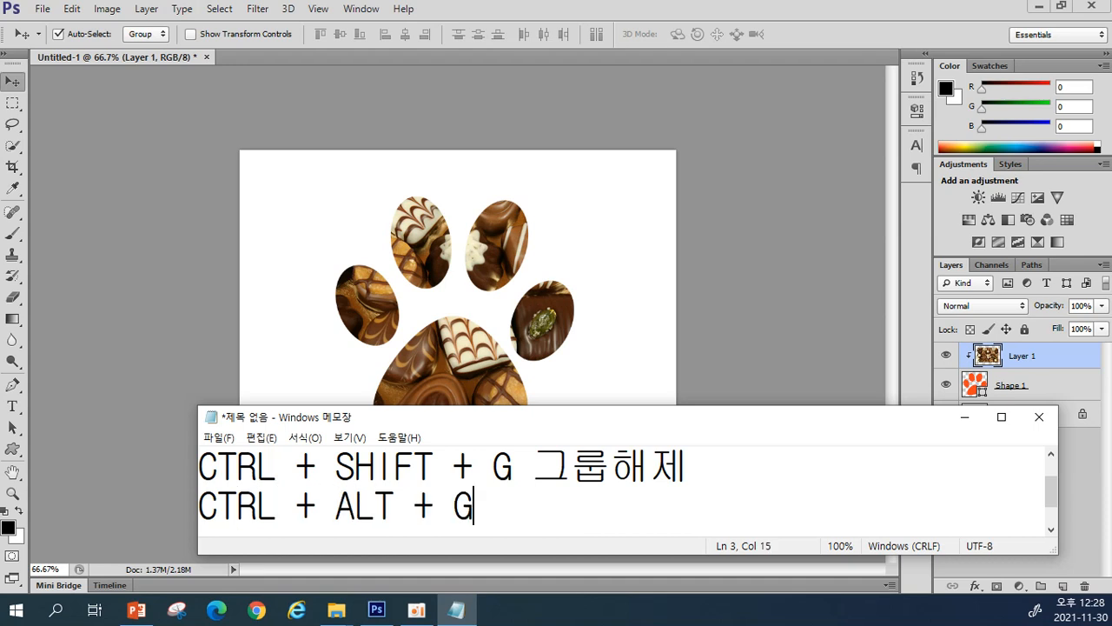
pyautogui.write('클리핑마스크')
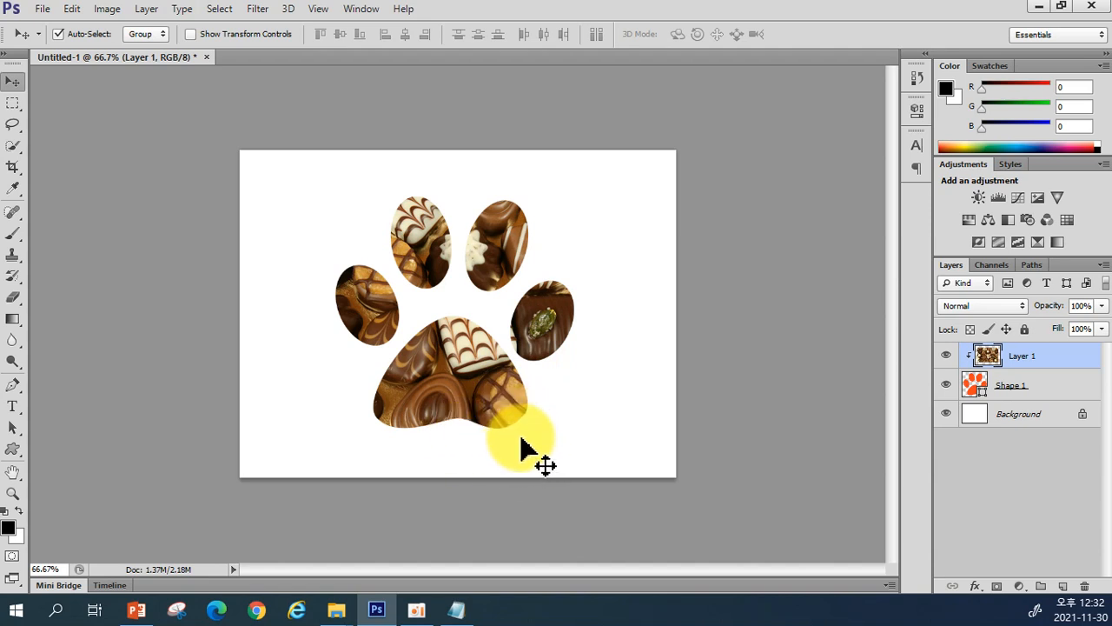
# Give Shape 1 a Bevel & Emboss of size 13 px and a Drop Shadow, then deselect the layers
pyautogui.click(1046, 395)
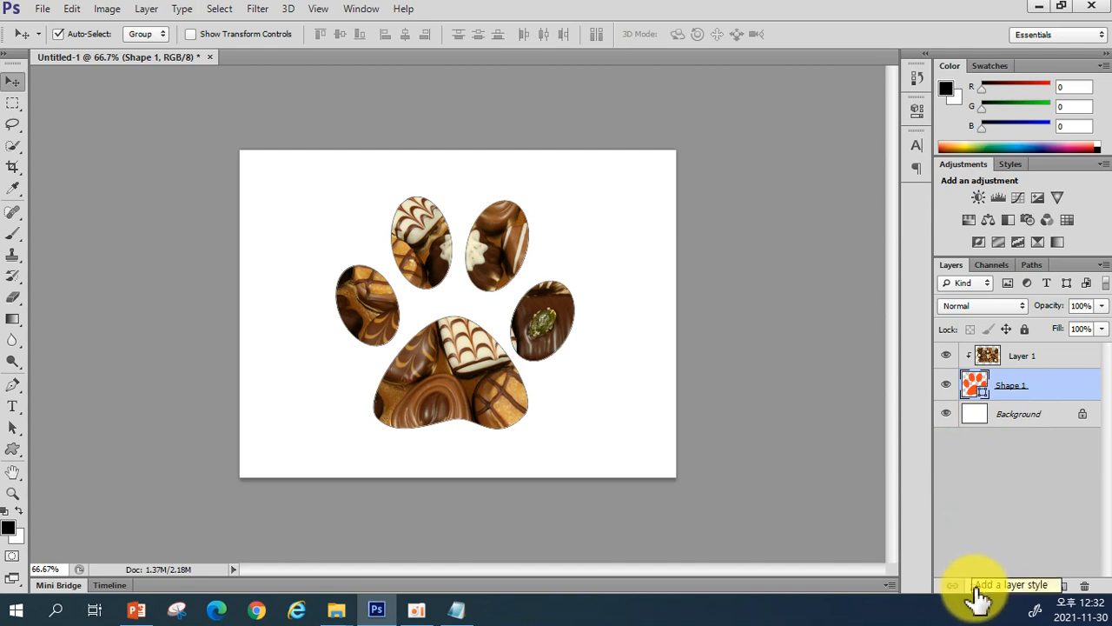
pyautogui.click(975, 586)
pyautogui.click(1011, 413)
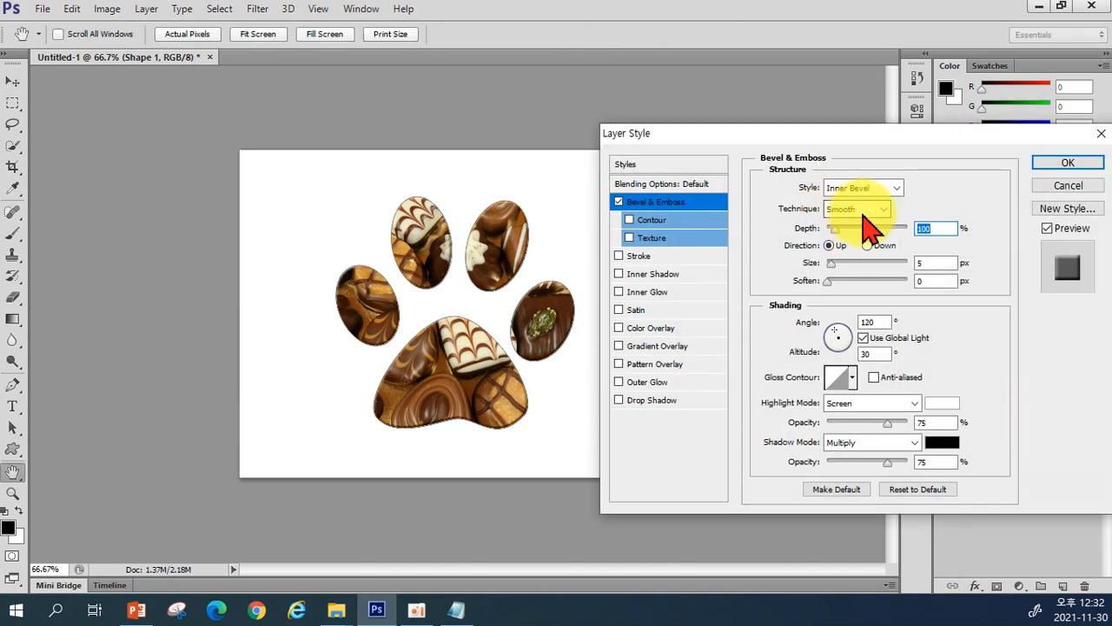
pyautogui.moveTo(830, 262); pyautogui.dragTo(835, 265)
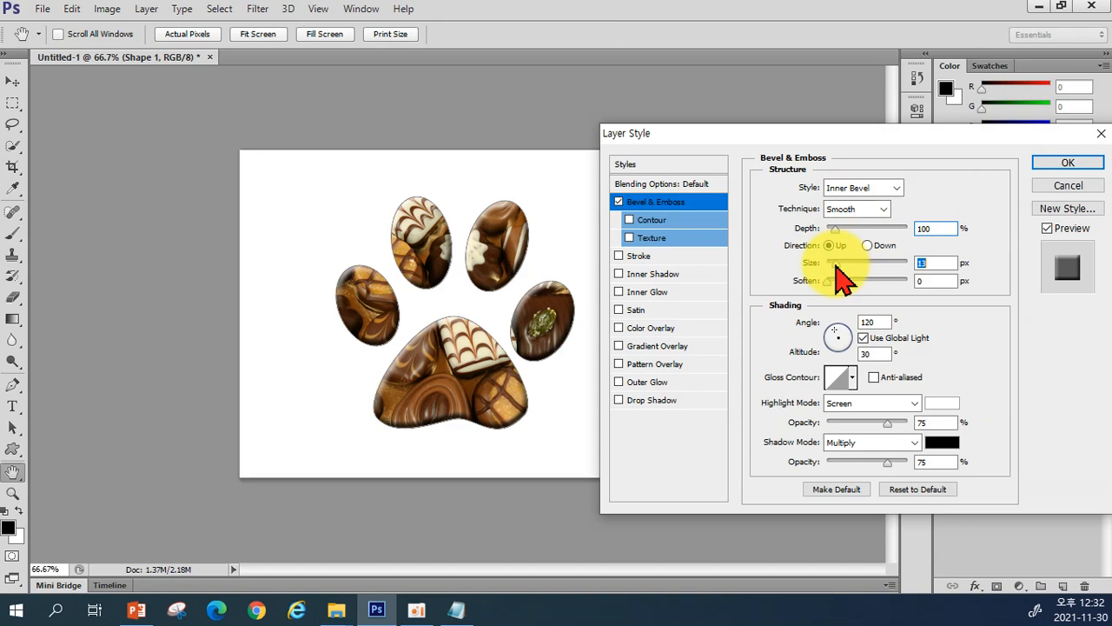
pyautogui.click(659, 402)
pyautogui.click(1046, 161)
pyautogui.click(1017, 532)
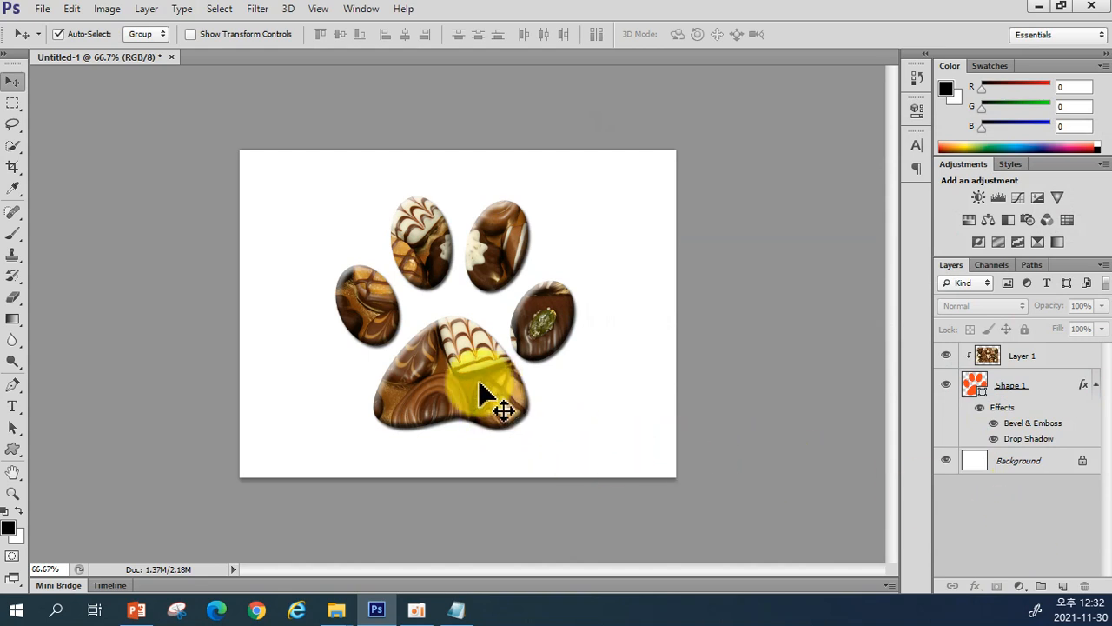